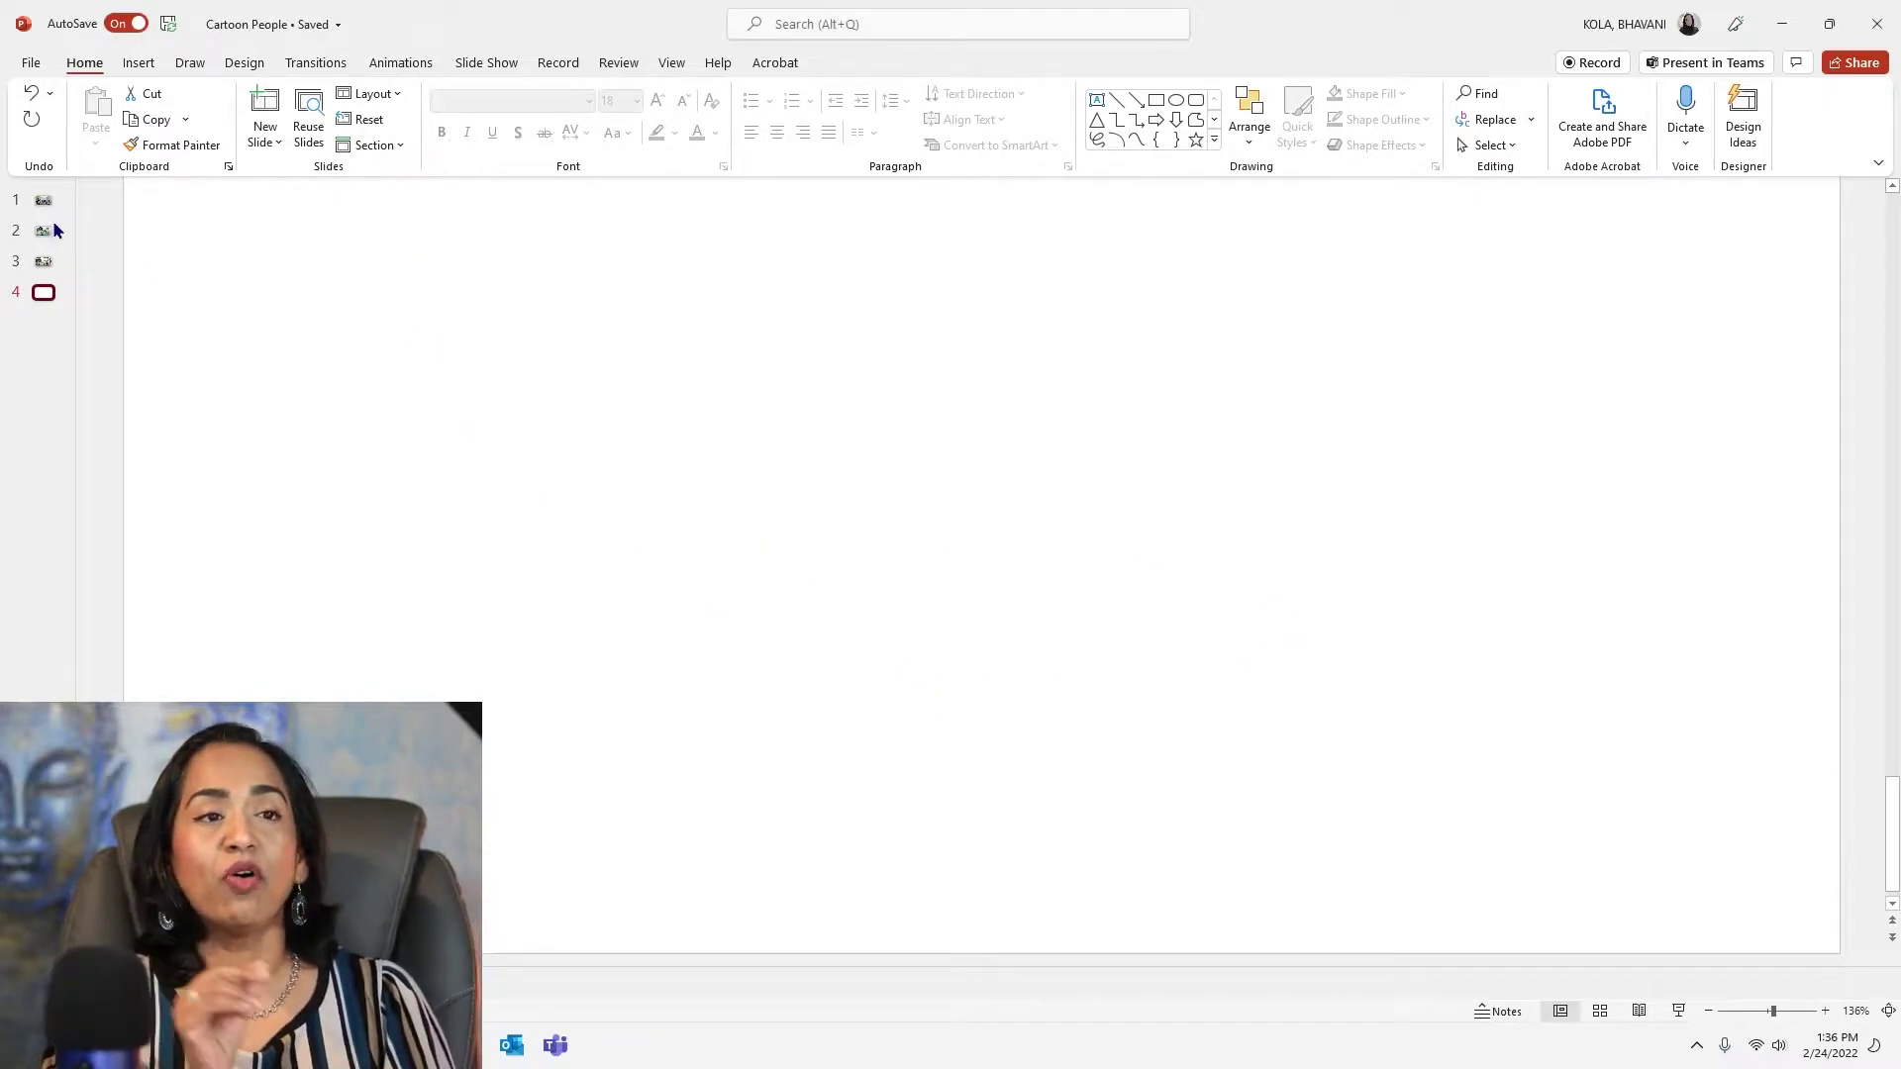
Open the Cartoon People collection in the stock icon library for the blank slide 4.
click(135, 64)
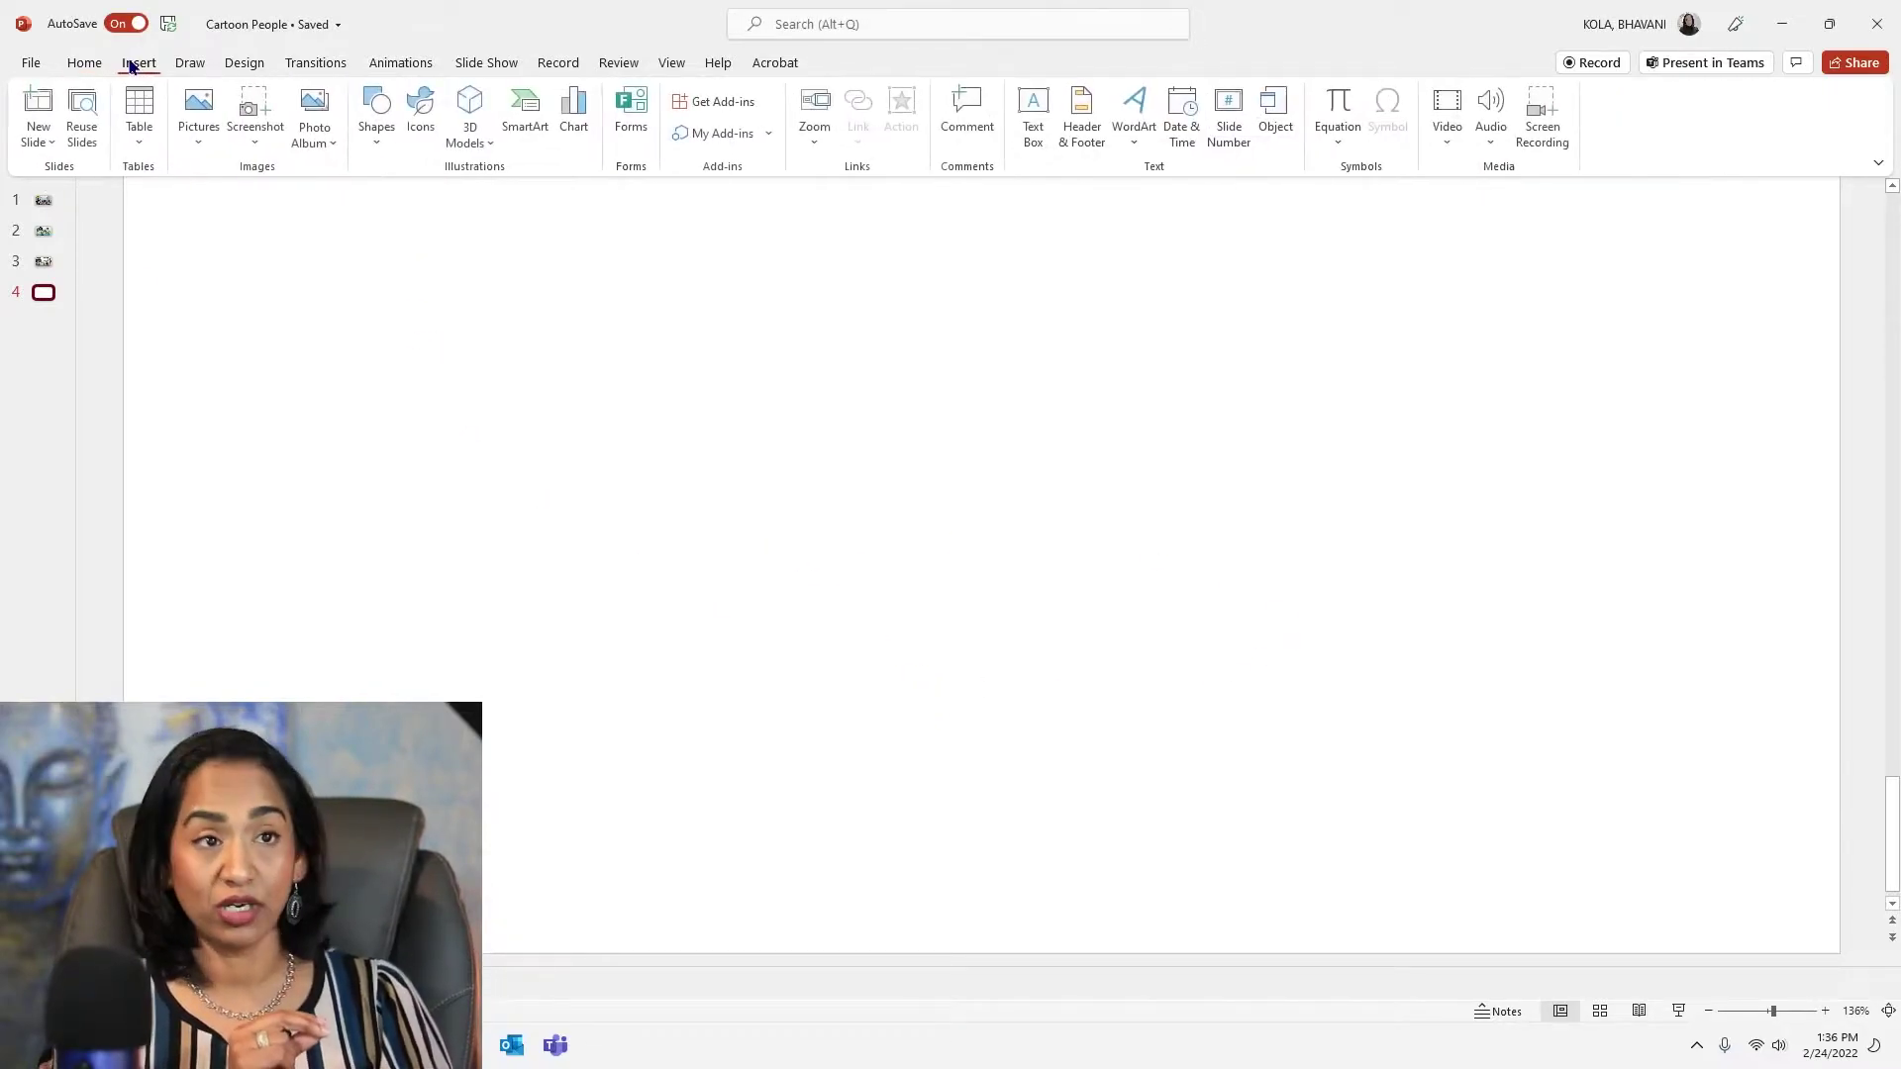
click(421, 114)
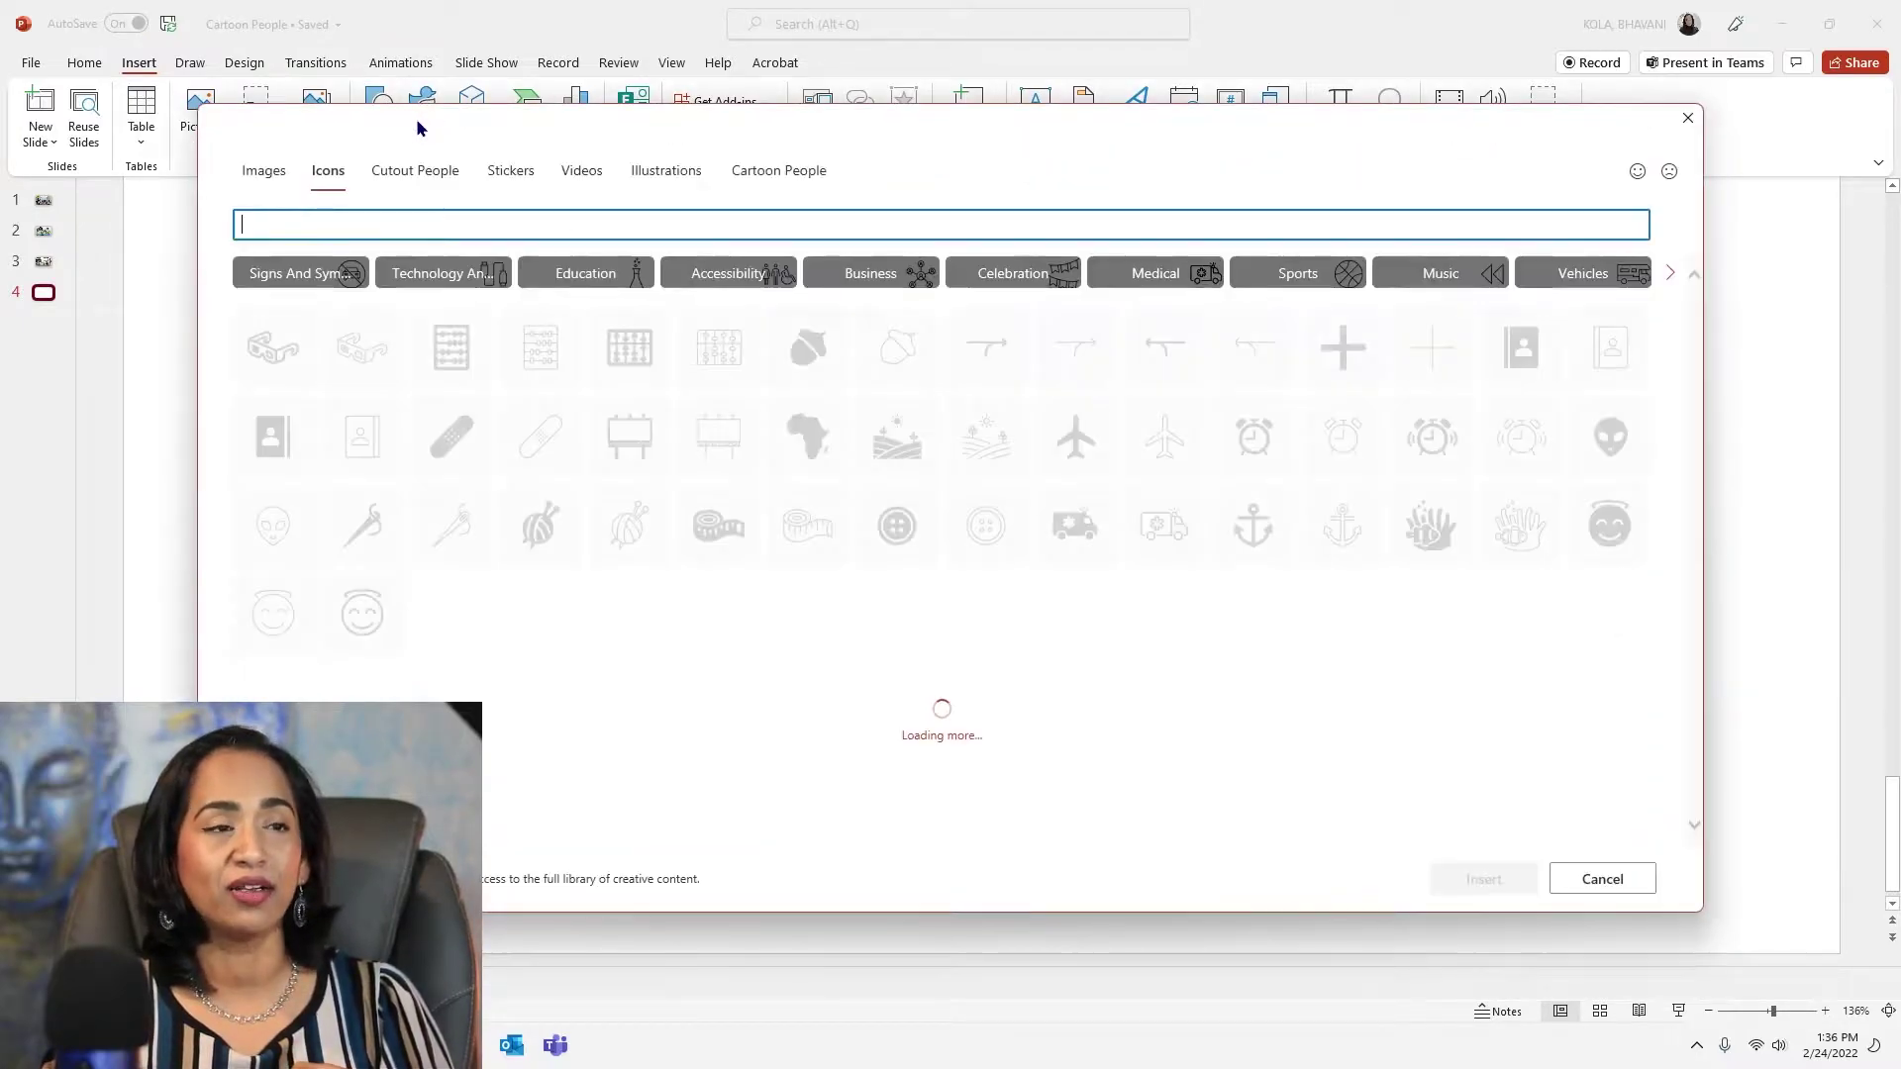
click(787, 176)
mouse_move(1069, 681)
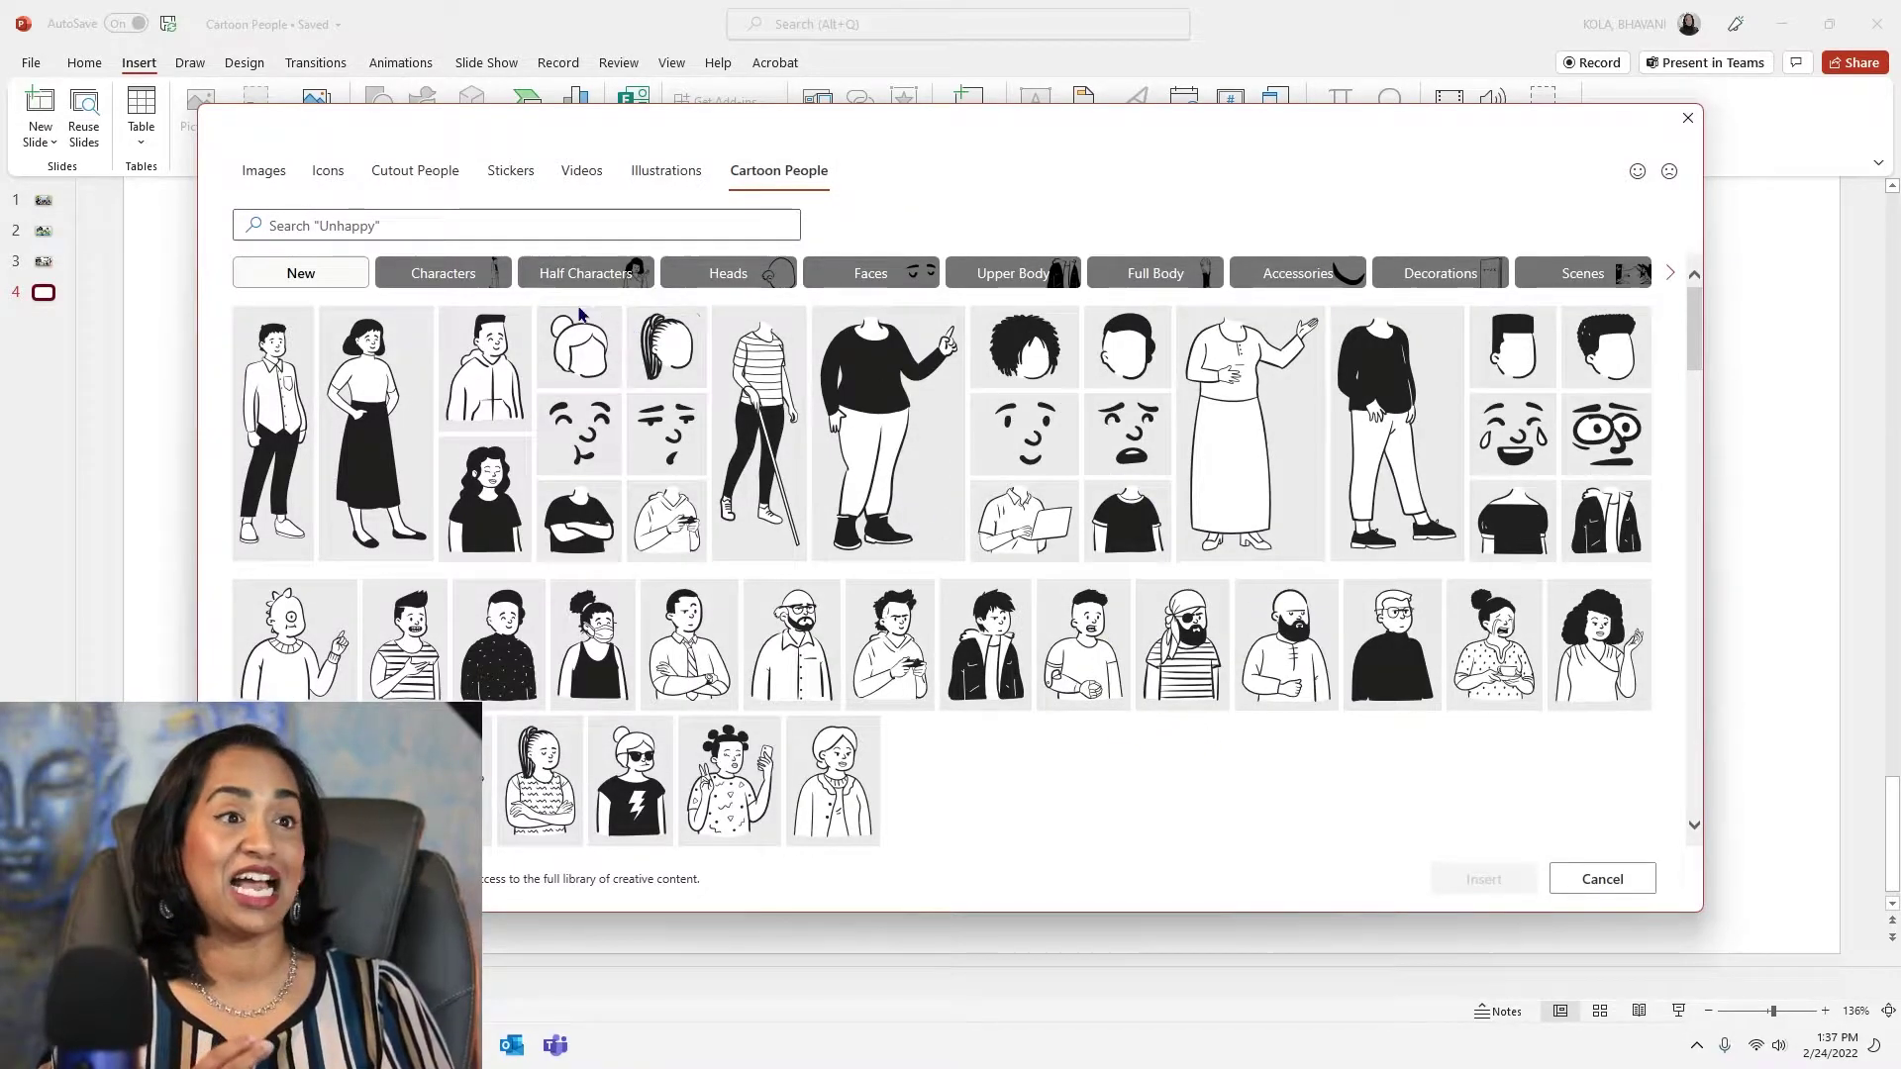
Look through the cartoon people categories from Characters, Half Characters, Heads and Faces to Upper Body, Full Body, Accessories and Decorations.
click(478, 278)
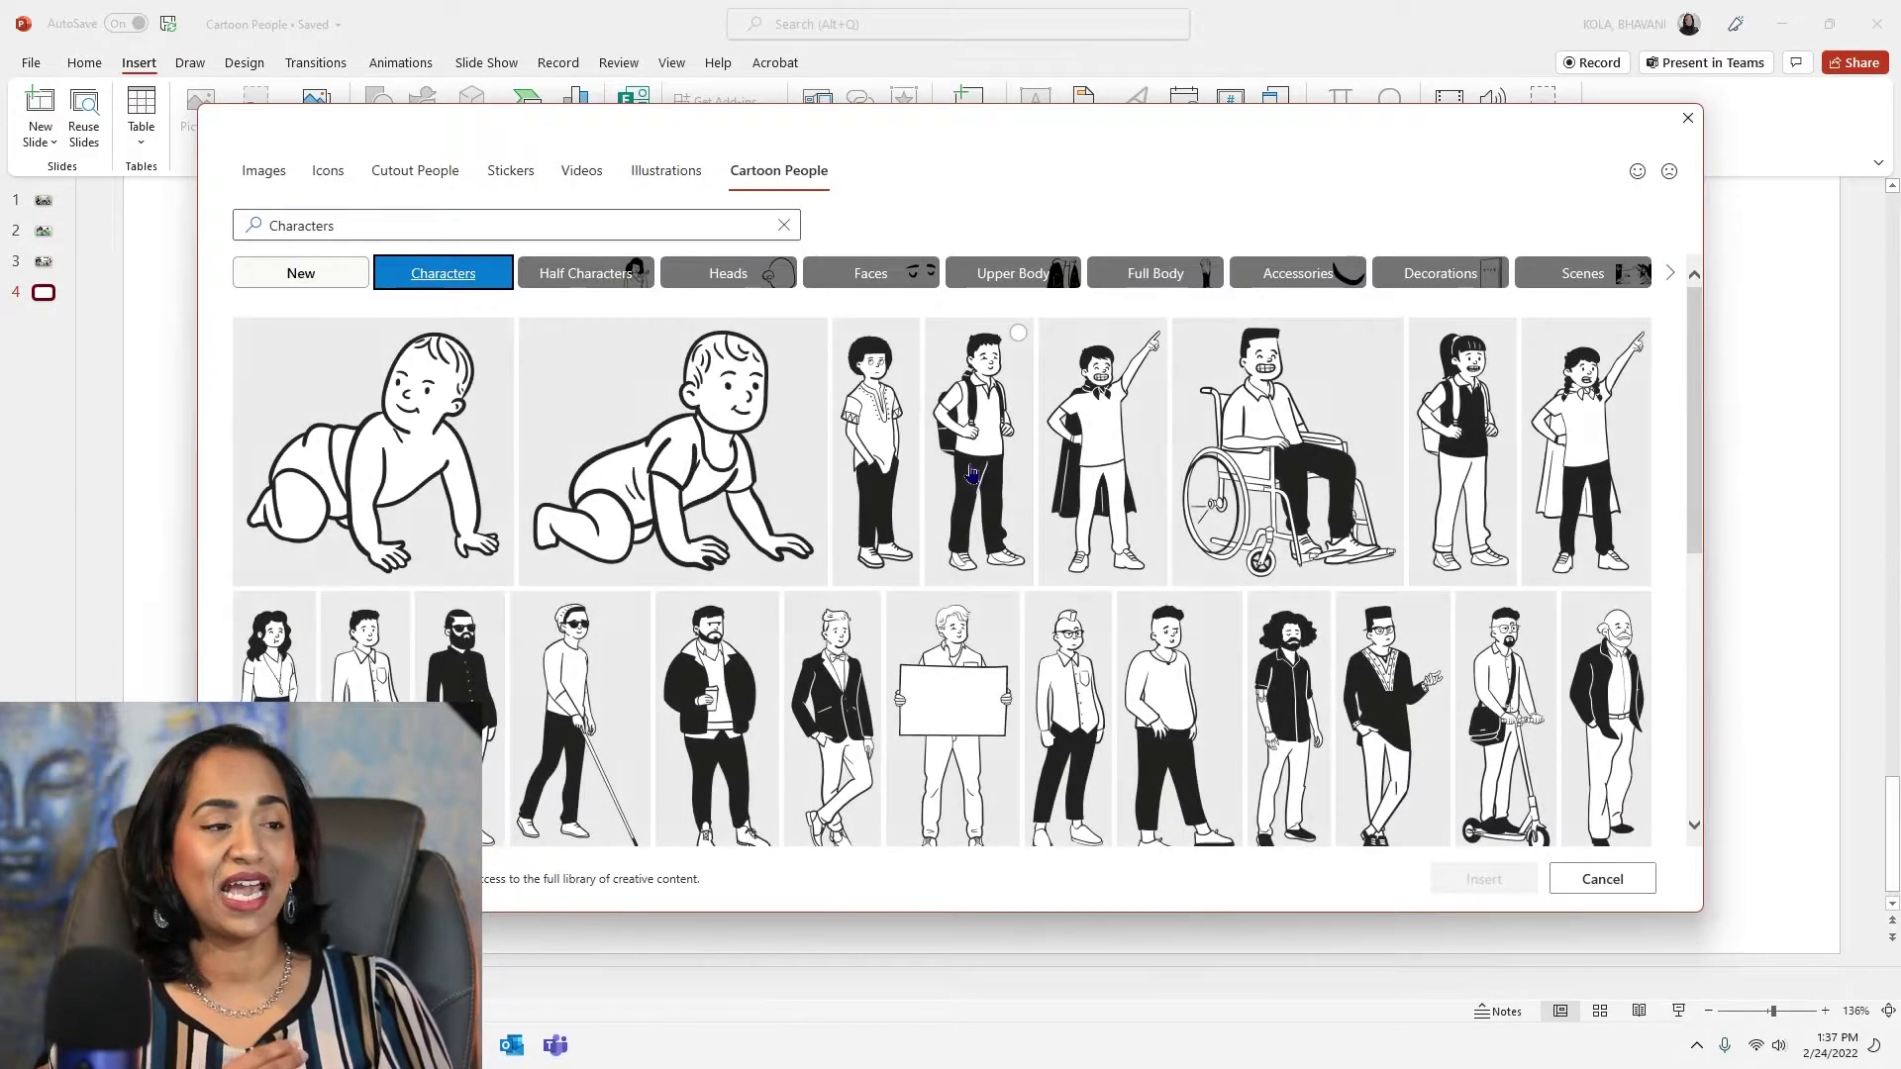
scroll(1079, 495, down, 10)
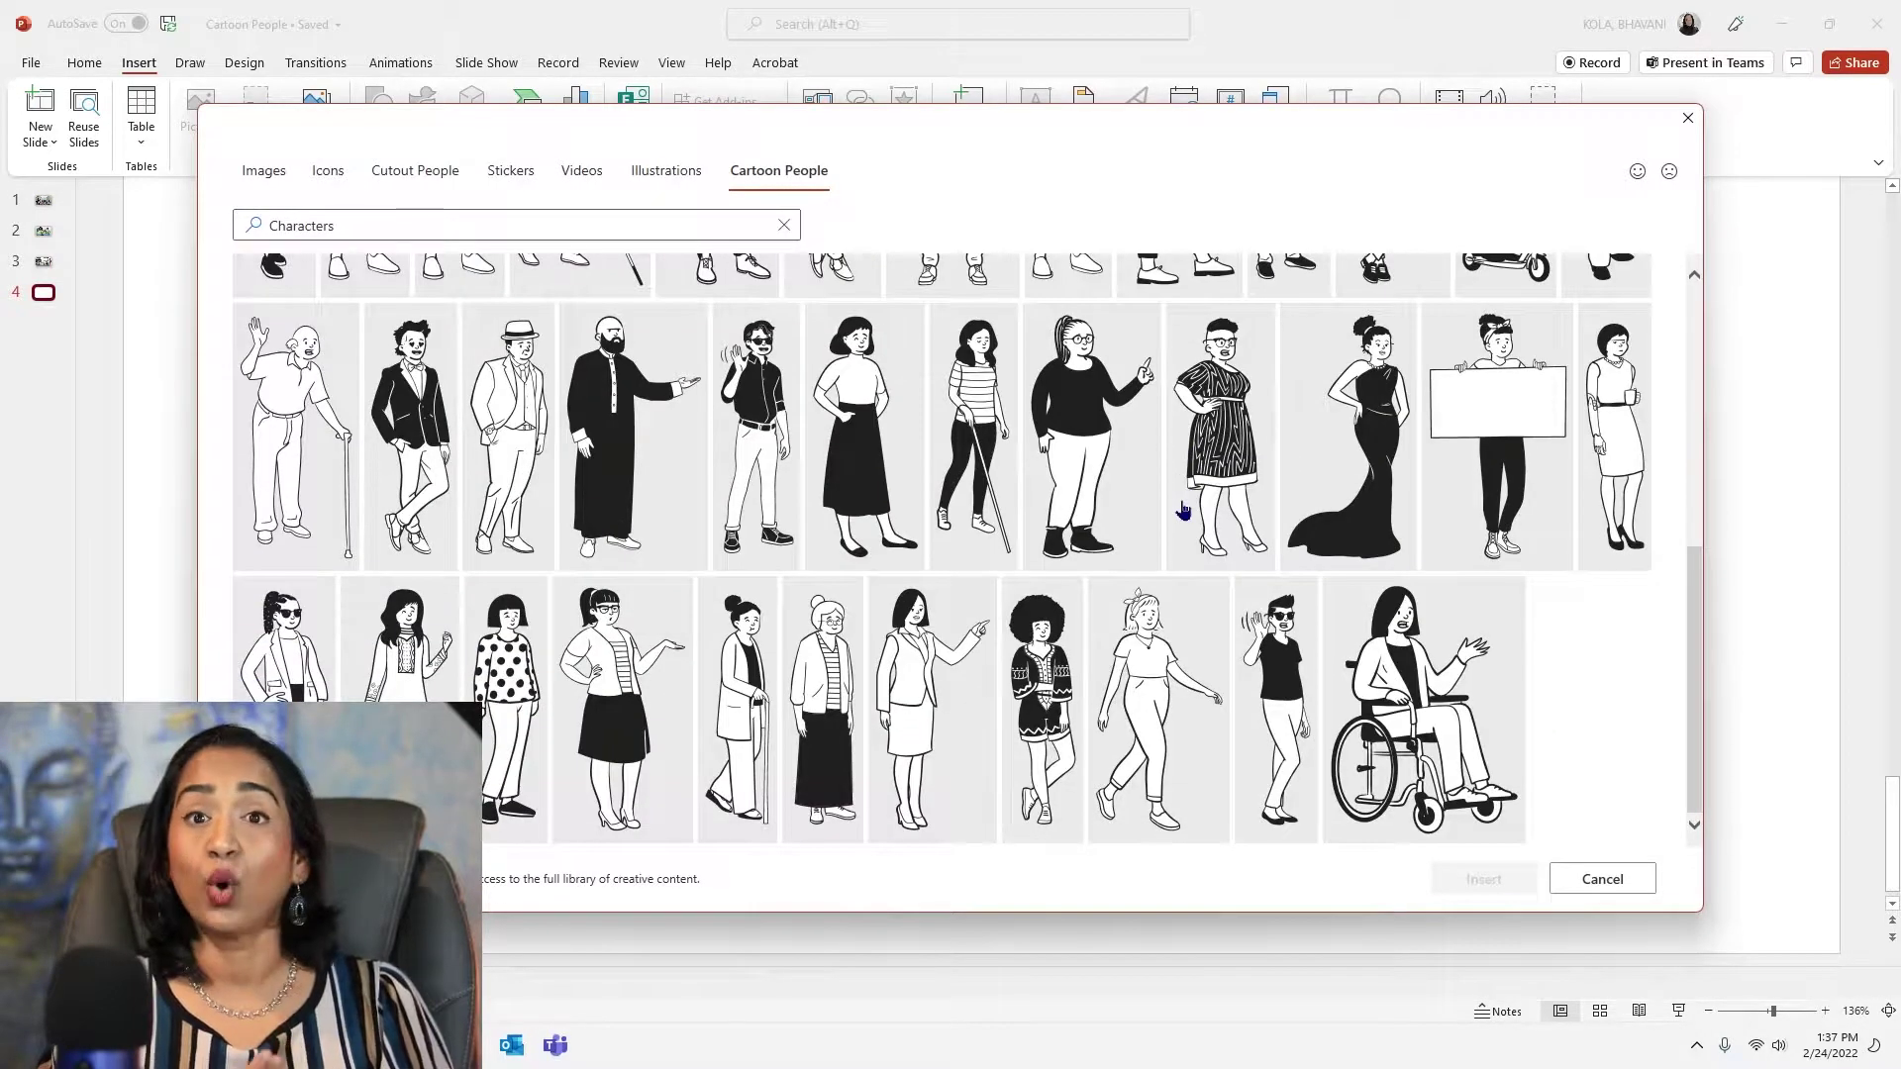
scroll(1183, 510, up, 10)
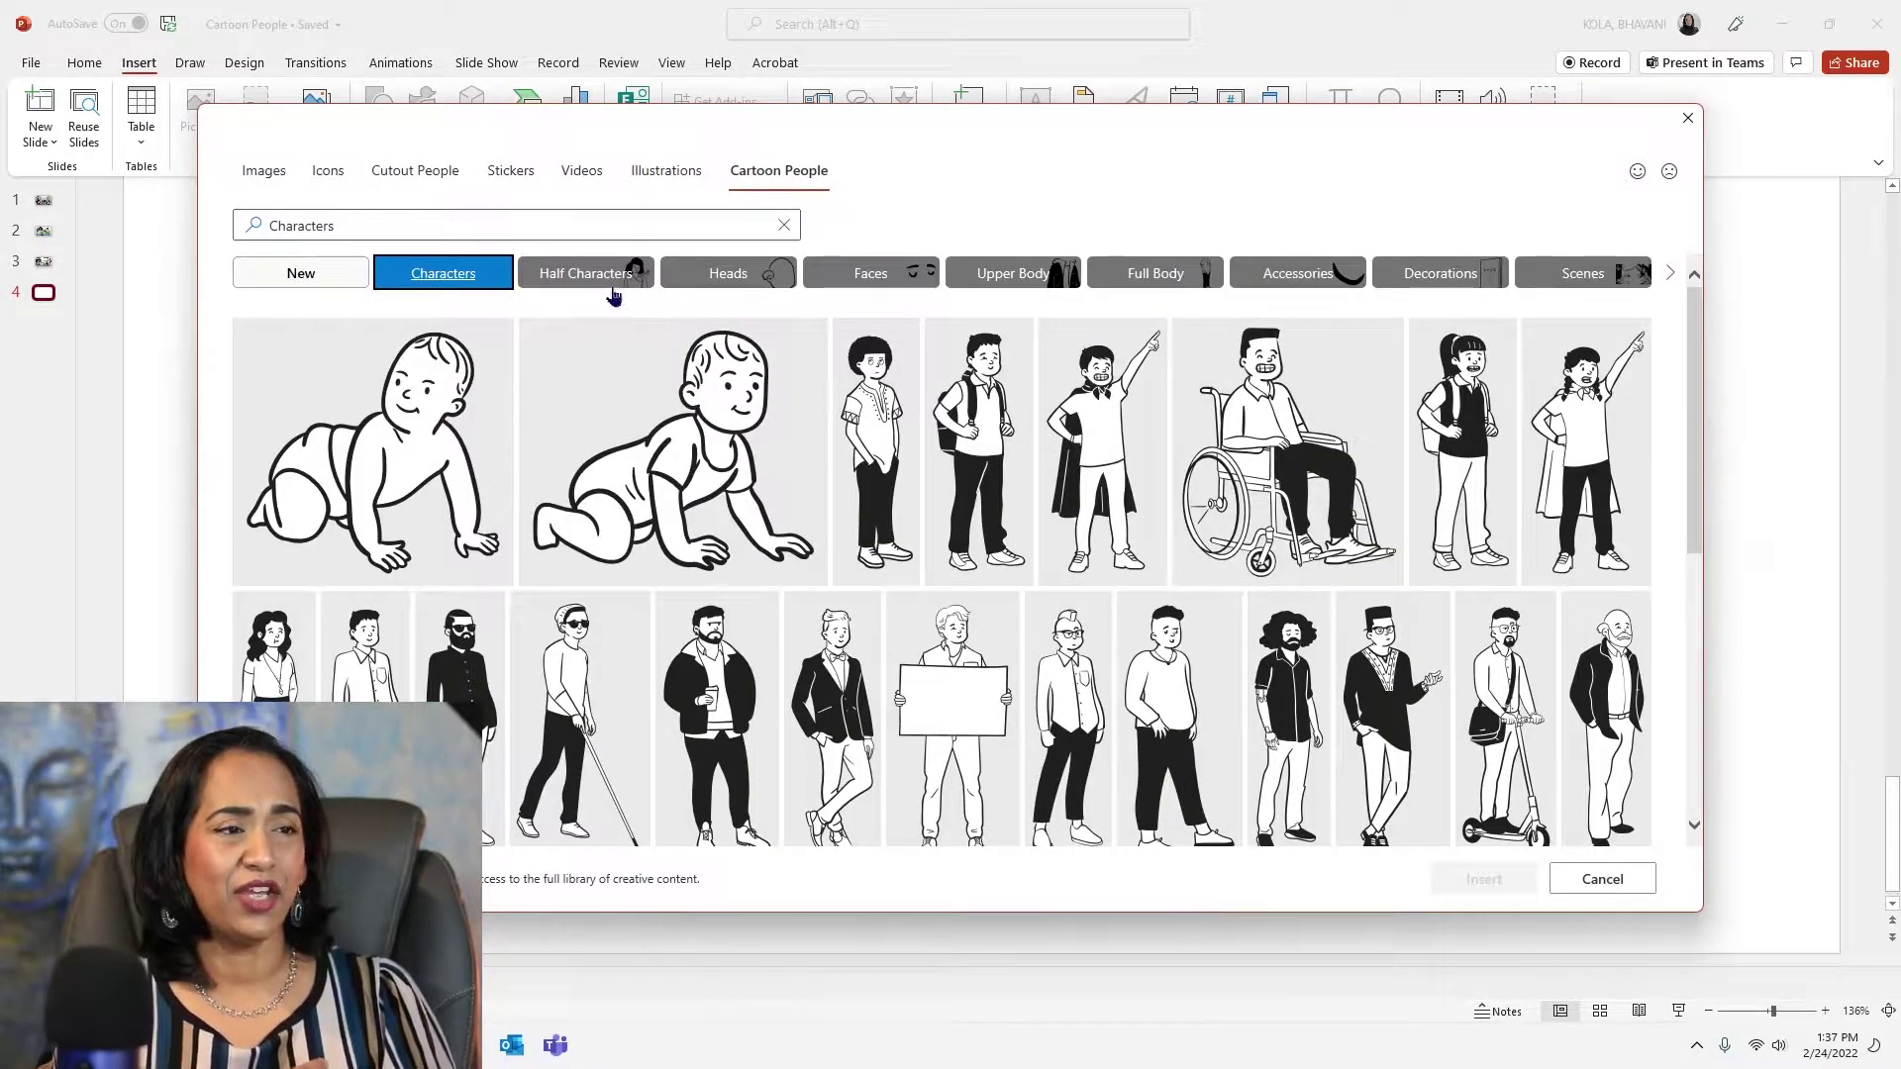
click(613, 282)
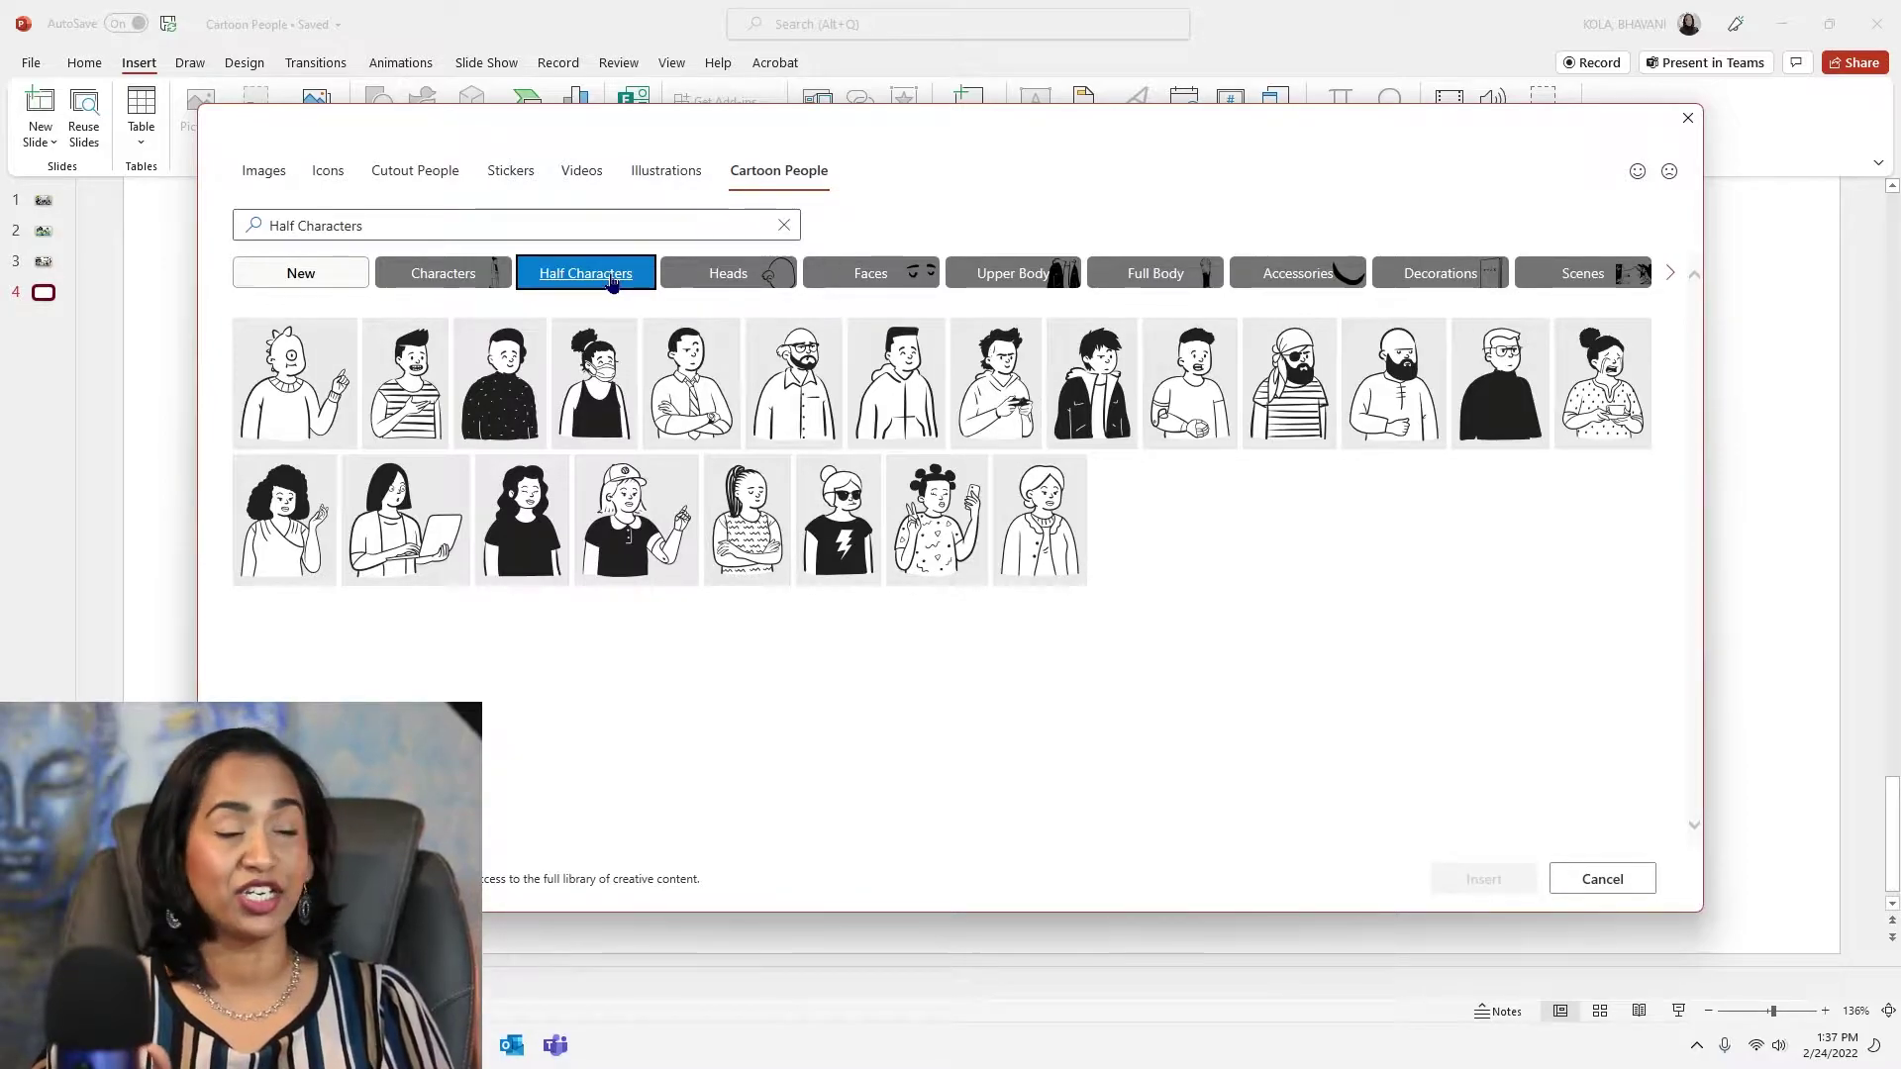
click(757, 277)
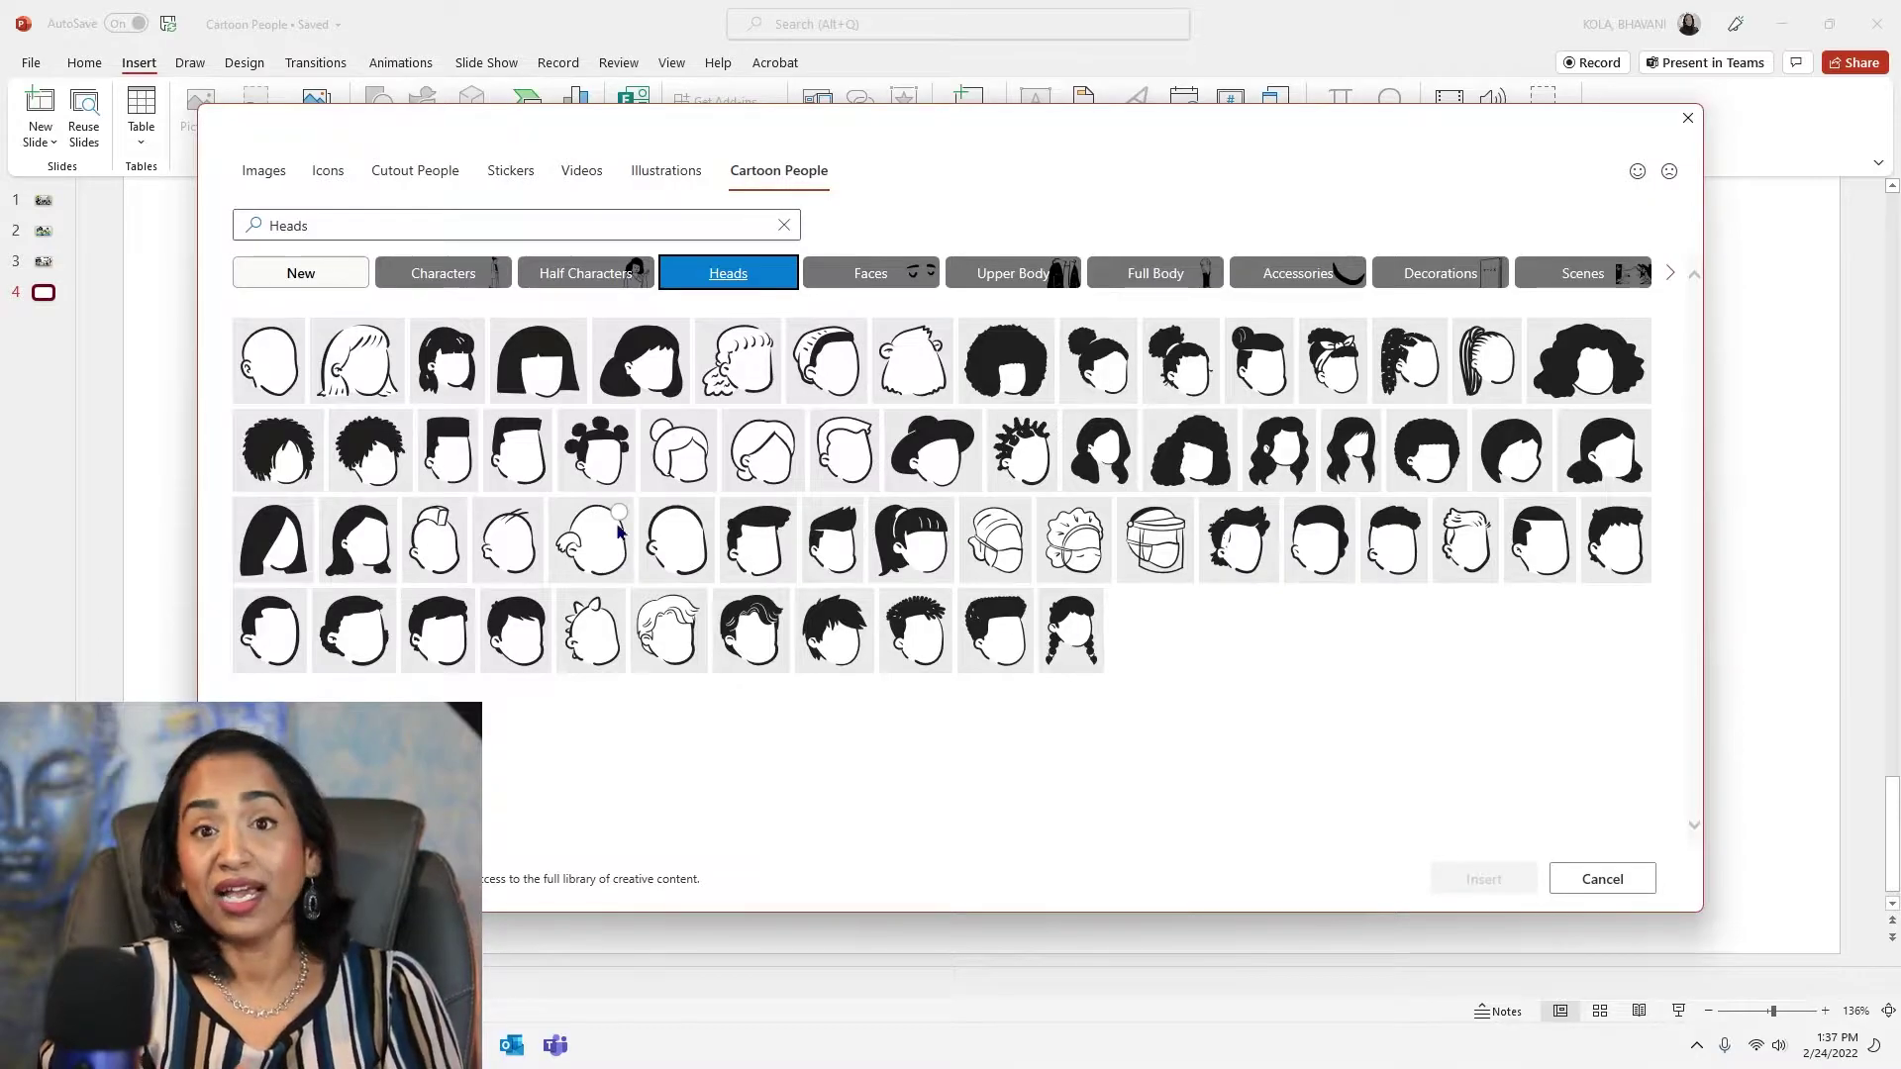
click(872, 286)
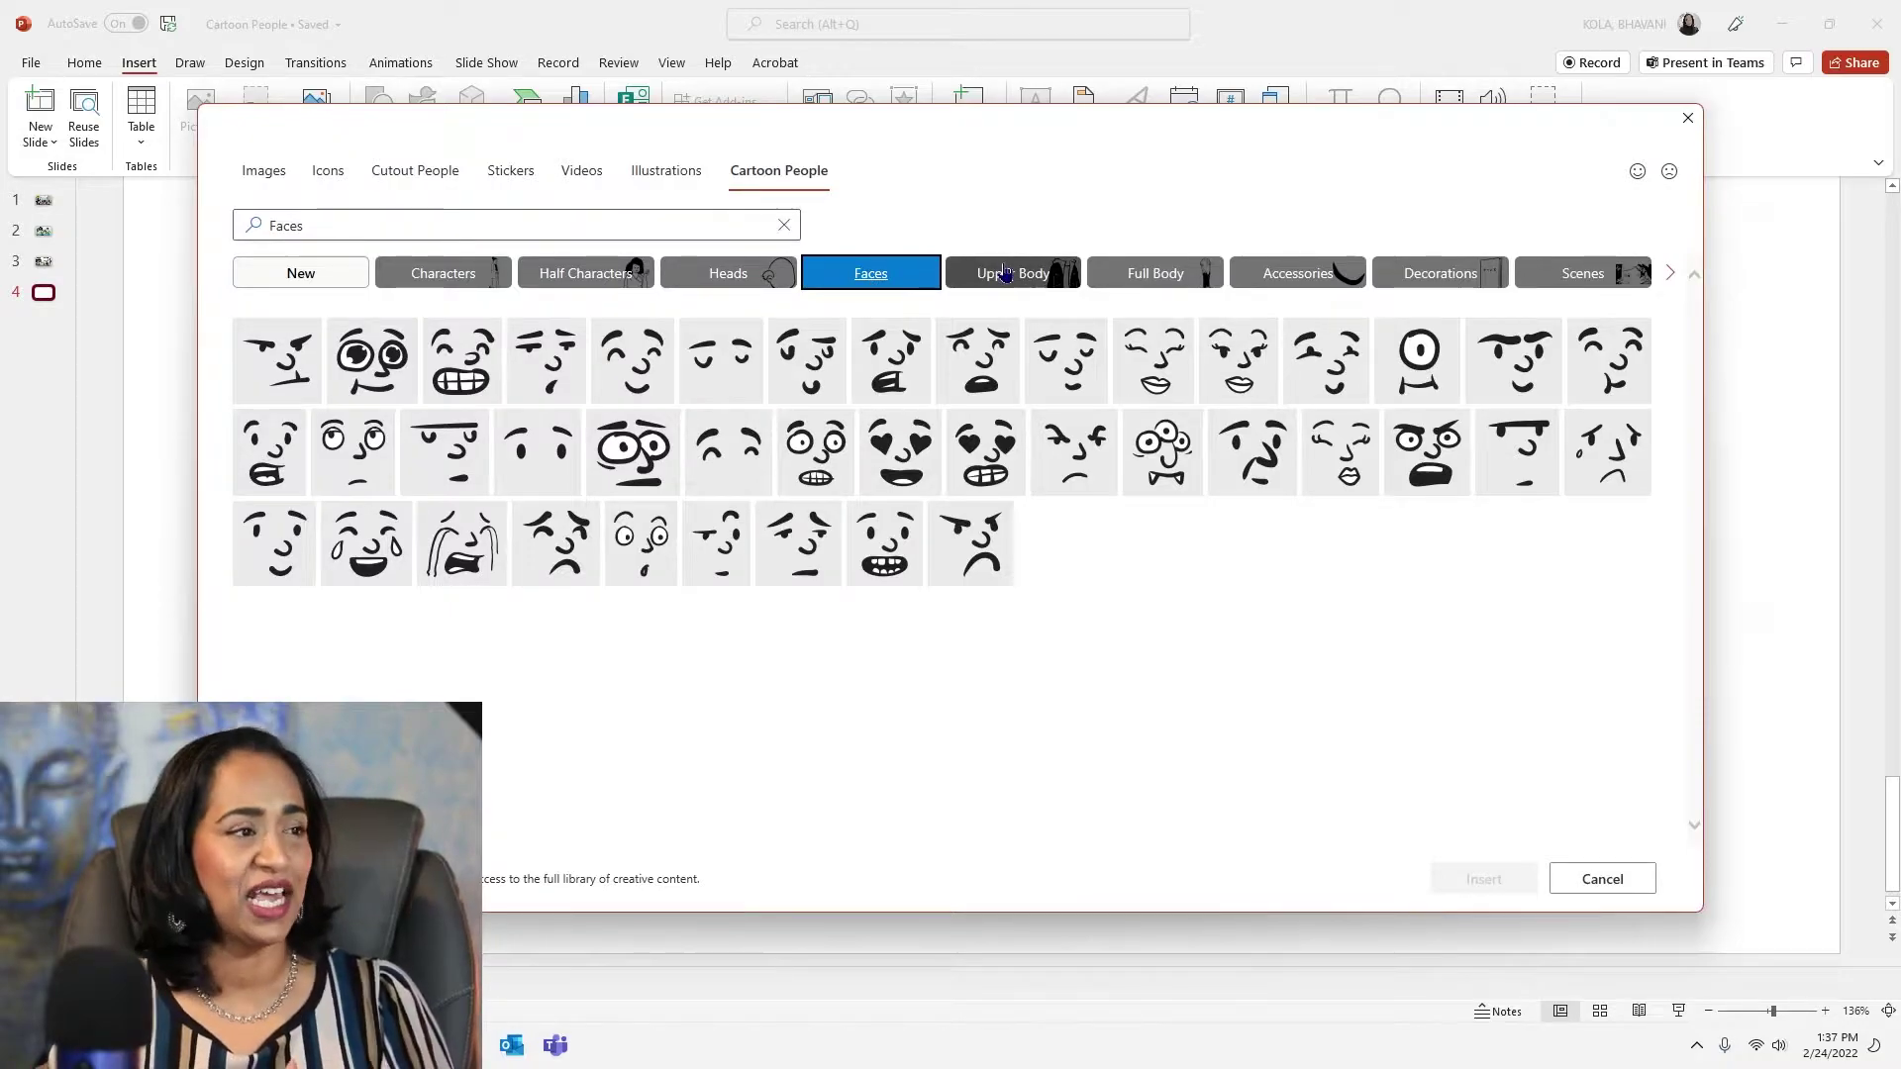
click(1004, 271)
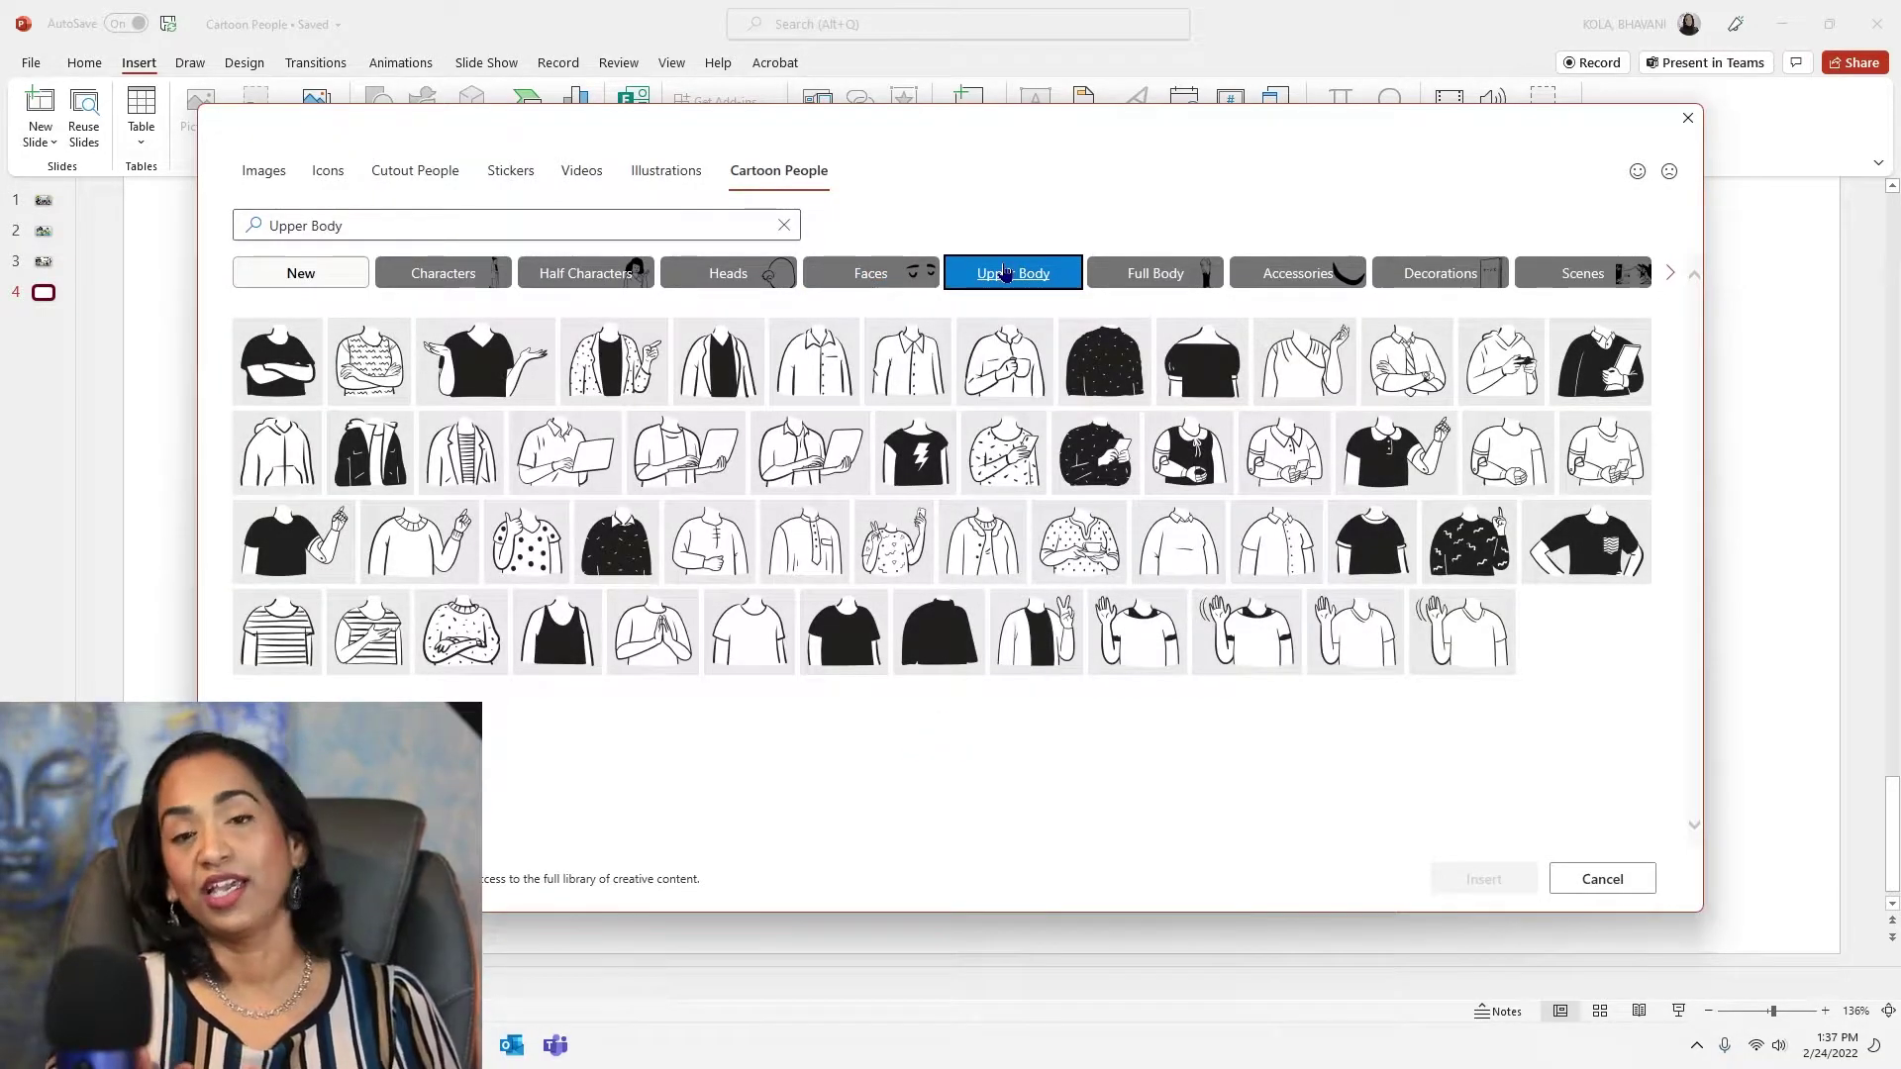
click(1175, 281)
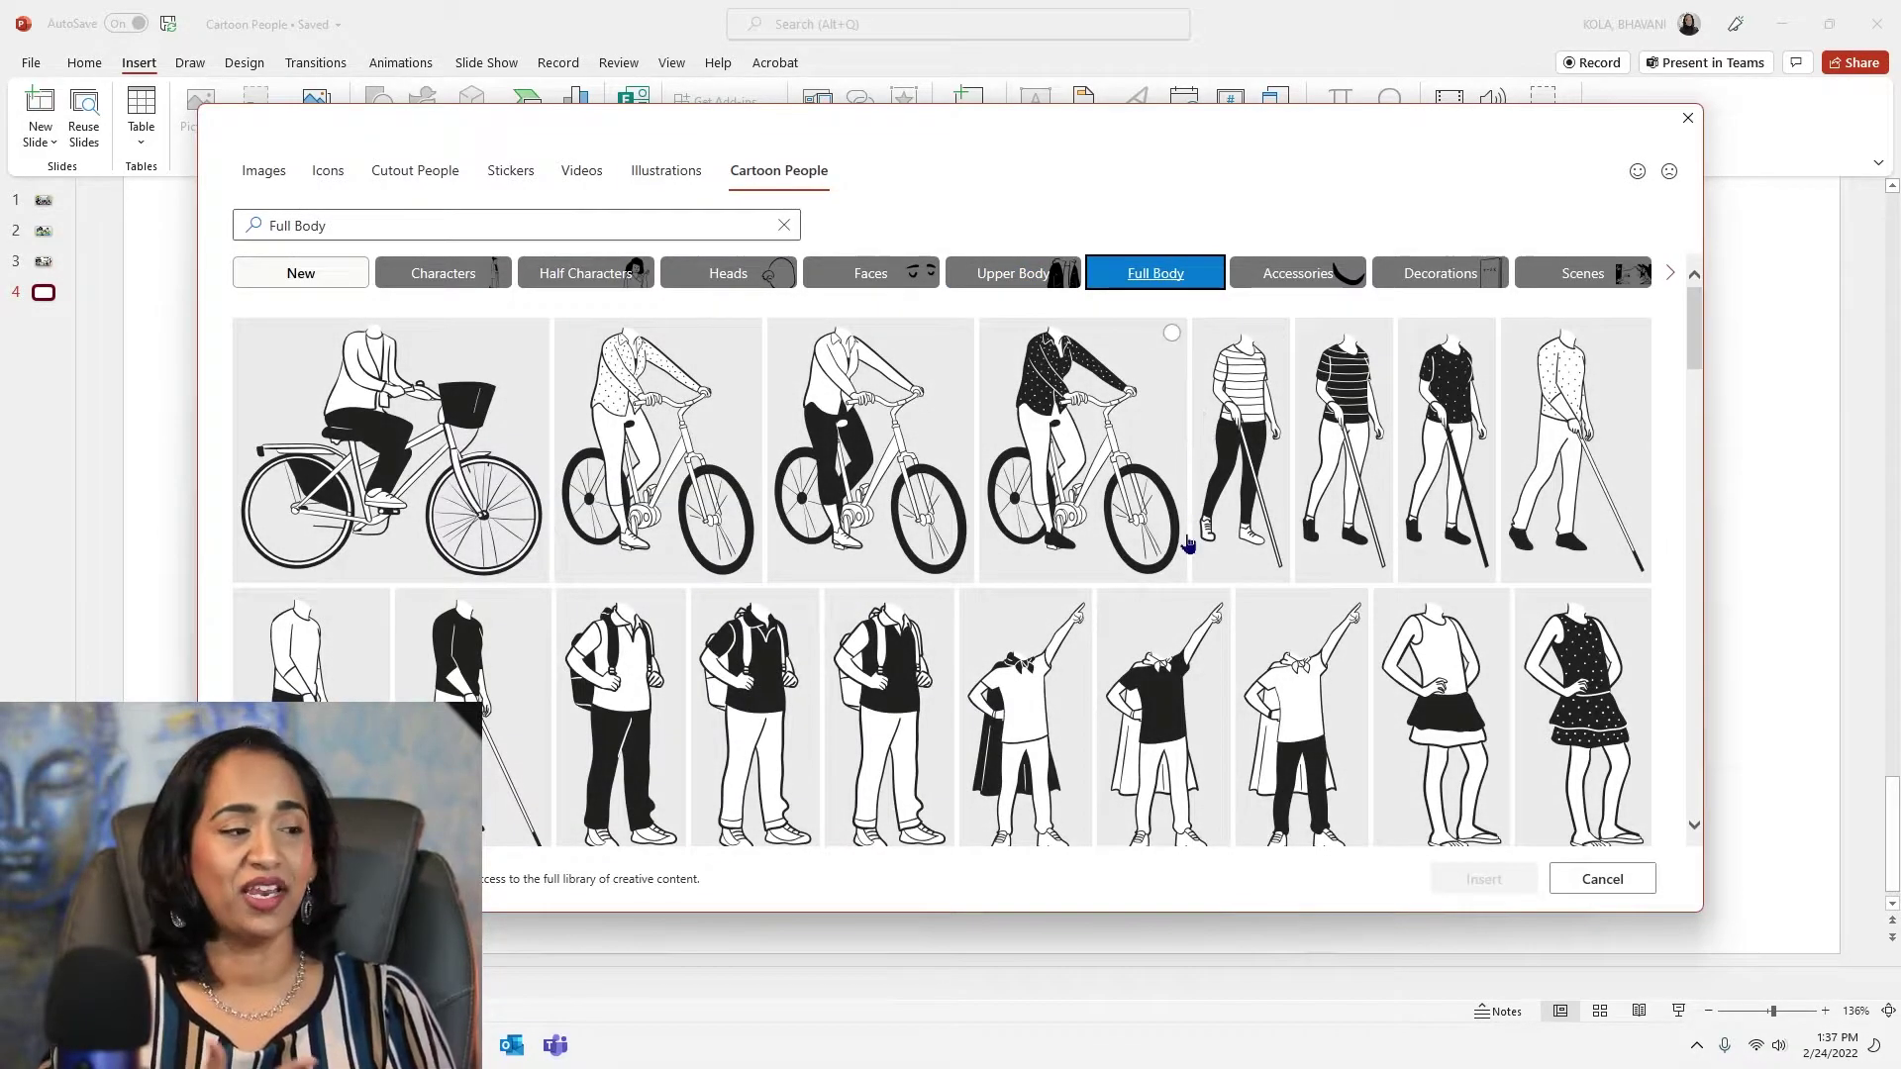
scroll(1189, 543, down, 3)
scroll(1189, 544, up, 3)
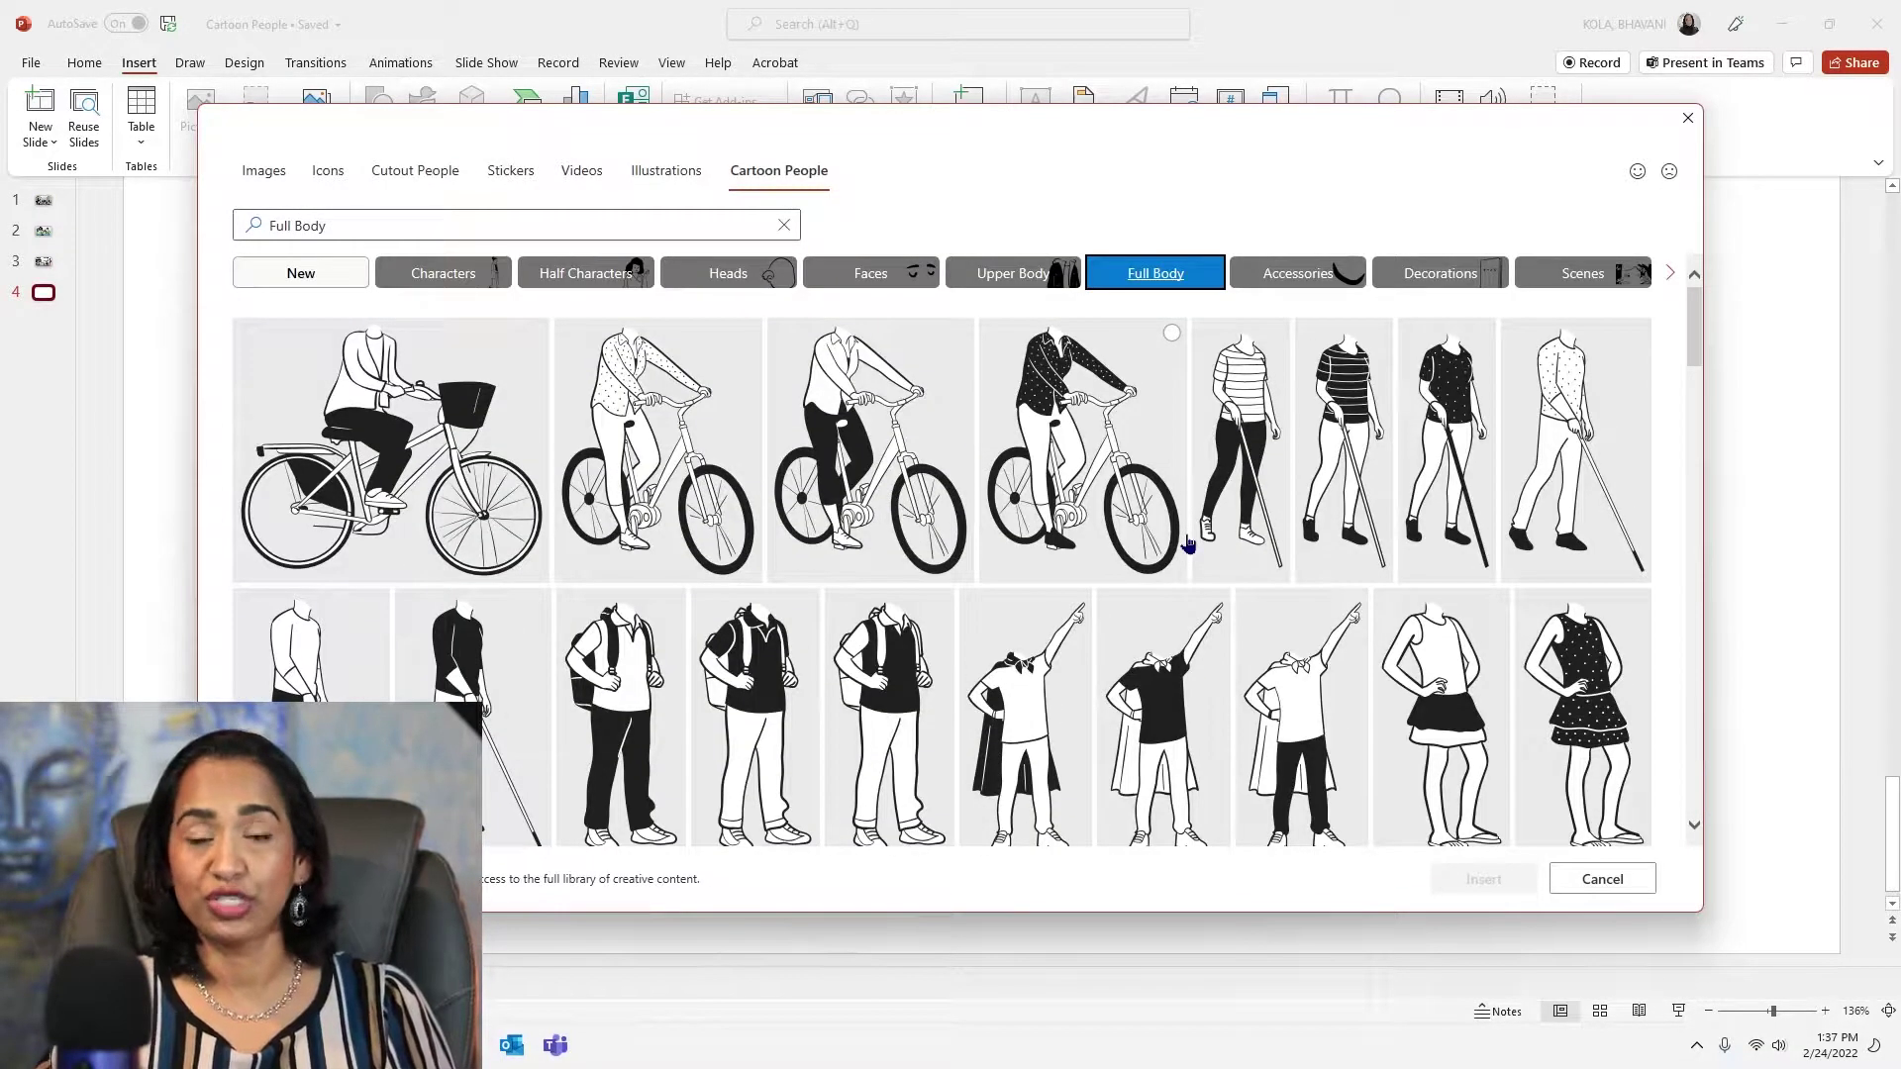
click(1301, 276)
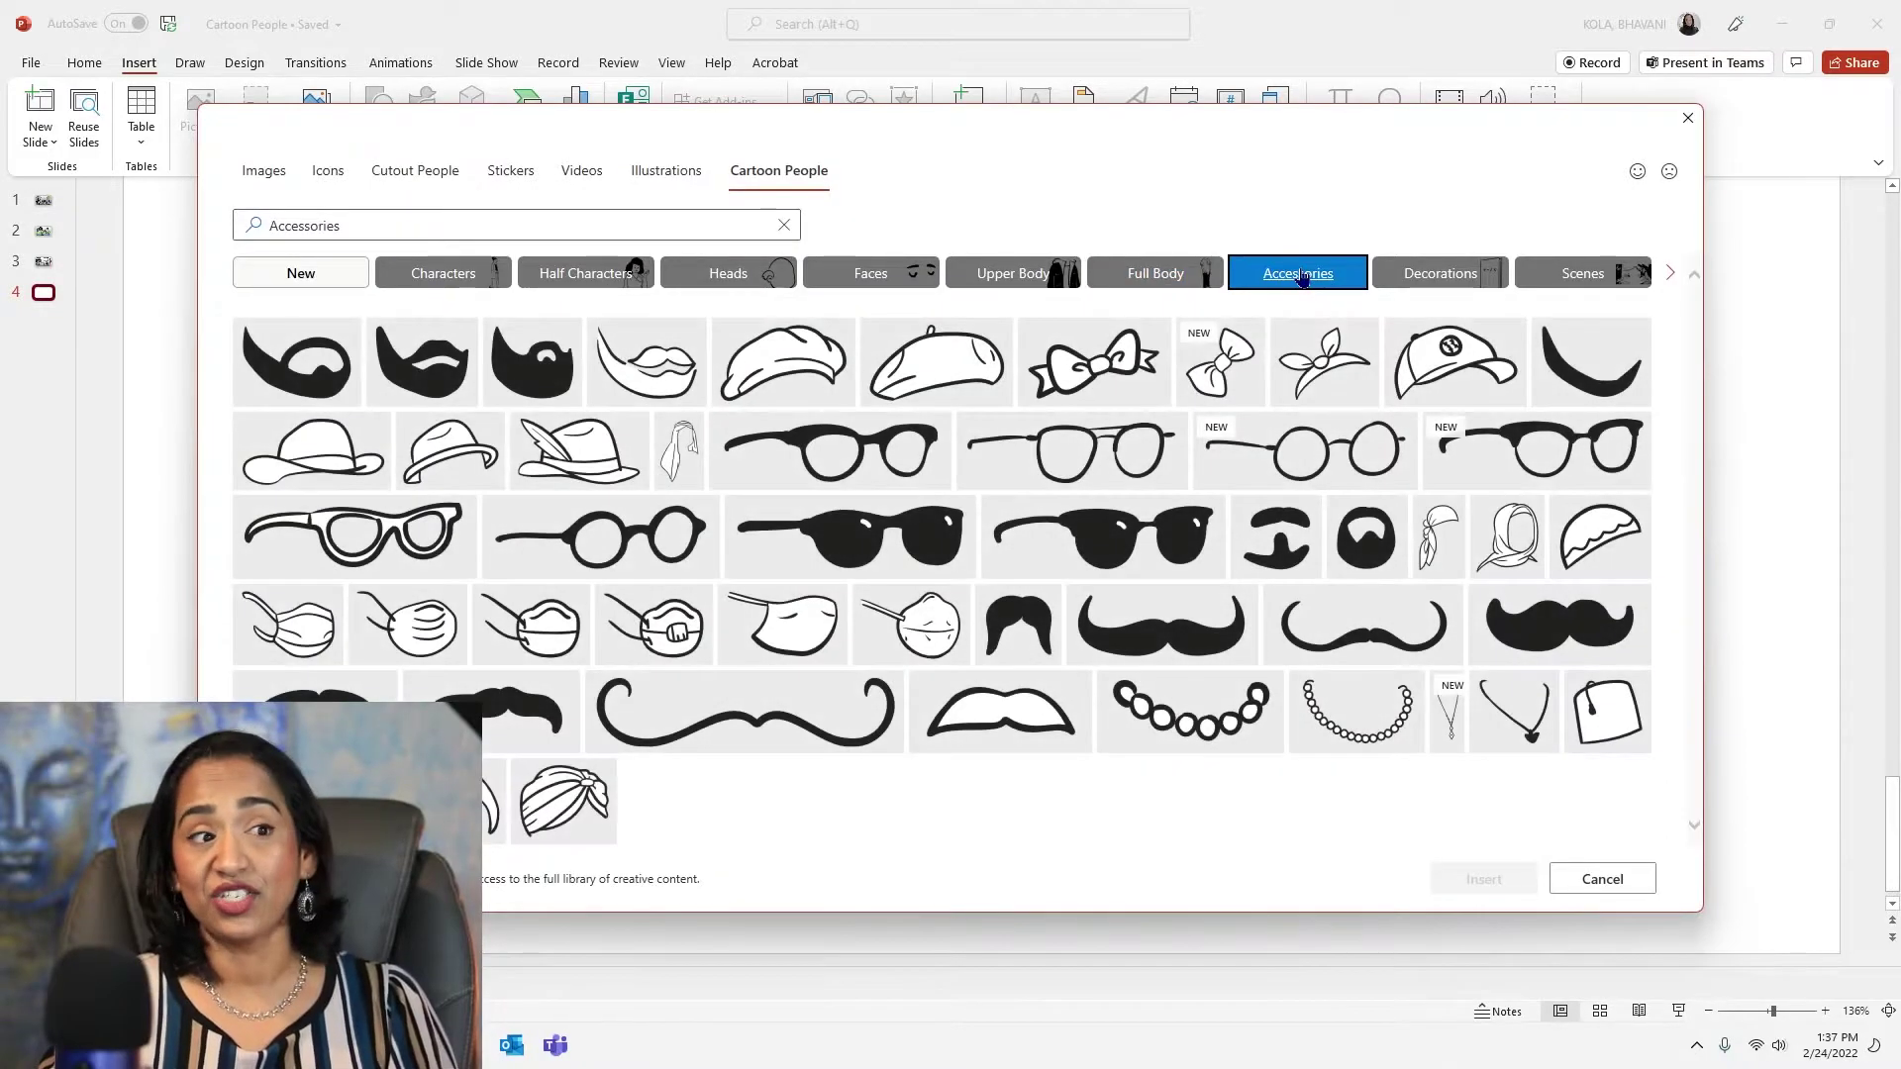
click(1421, 284)
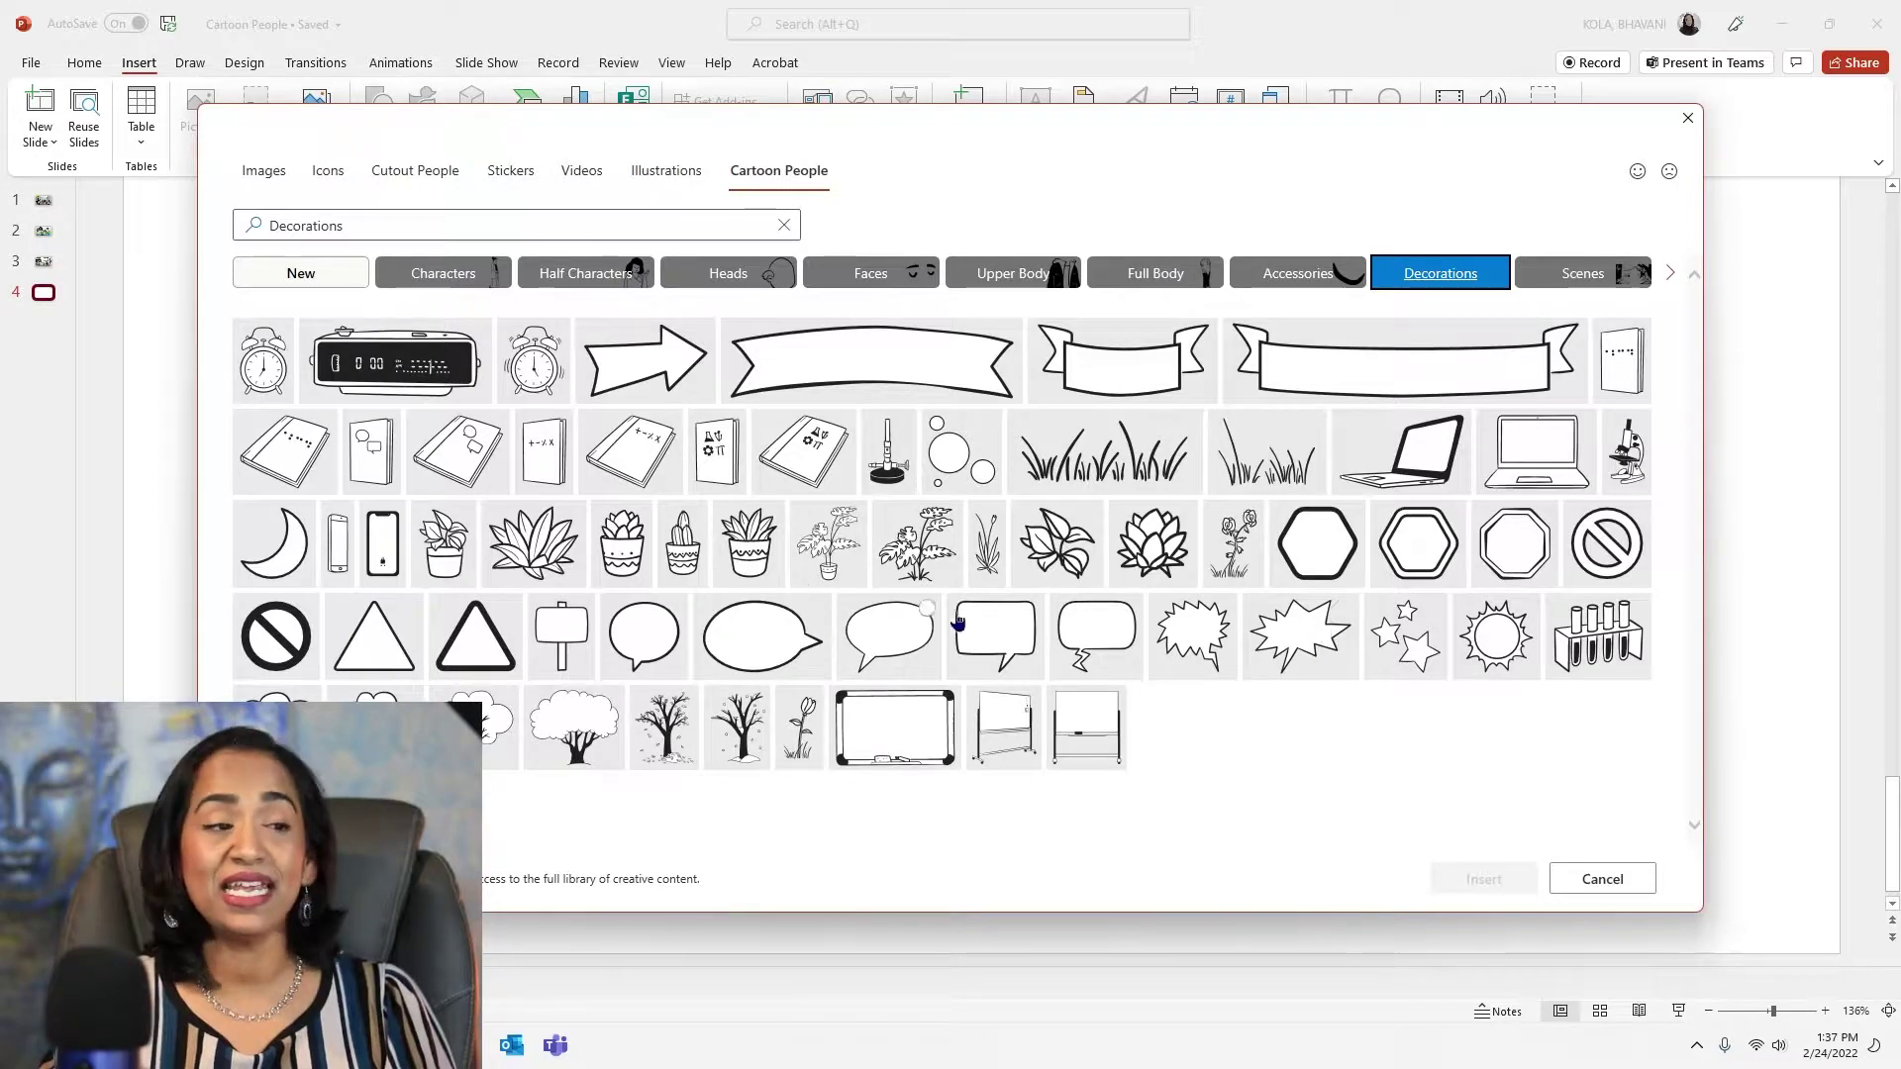
Insert the Scenes illustration showing an arched window, desk with laptop, office chair, bookshelf and potted plants.
click(1562, 283)
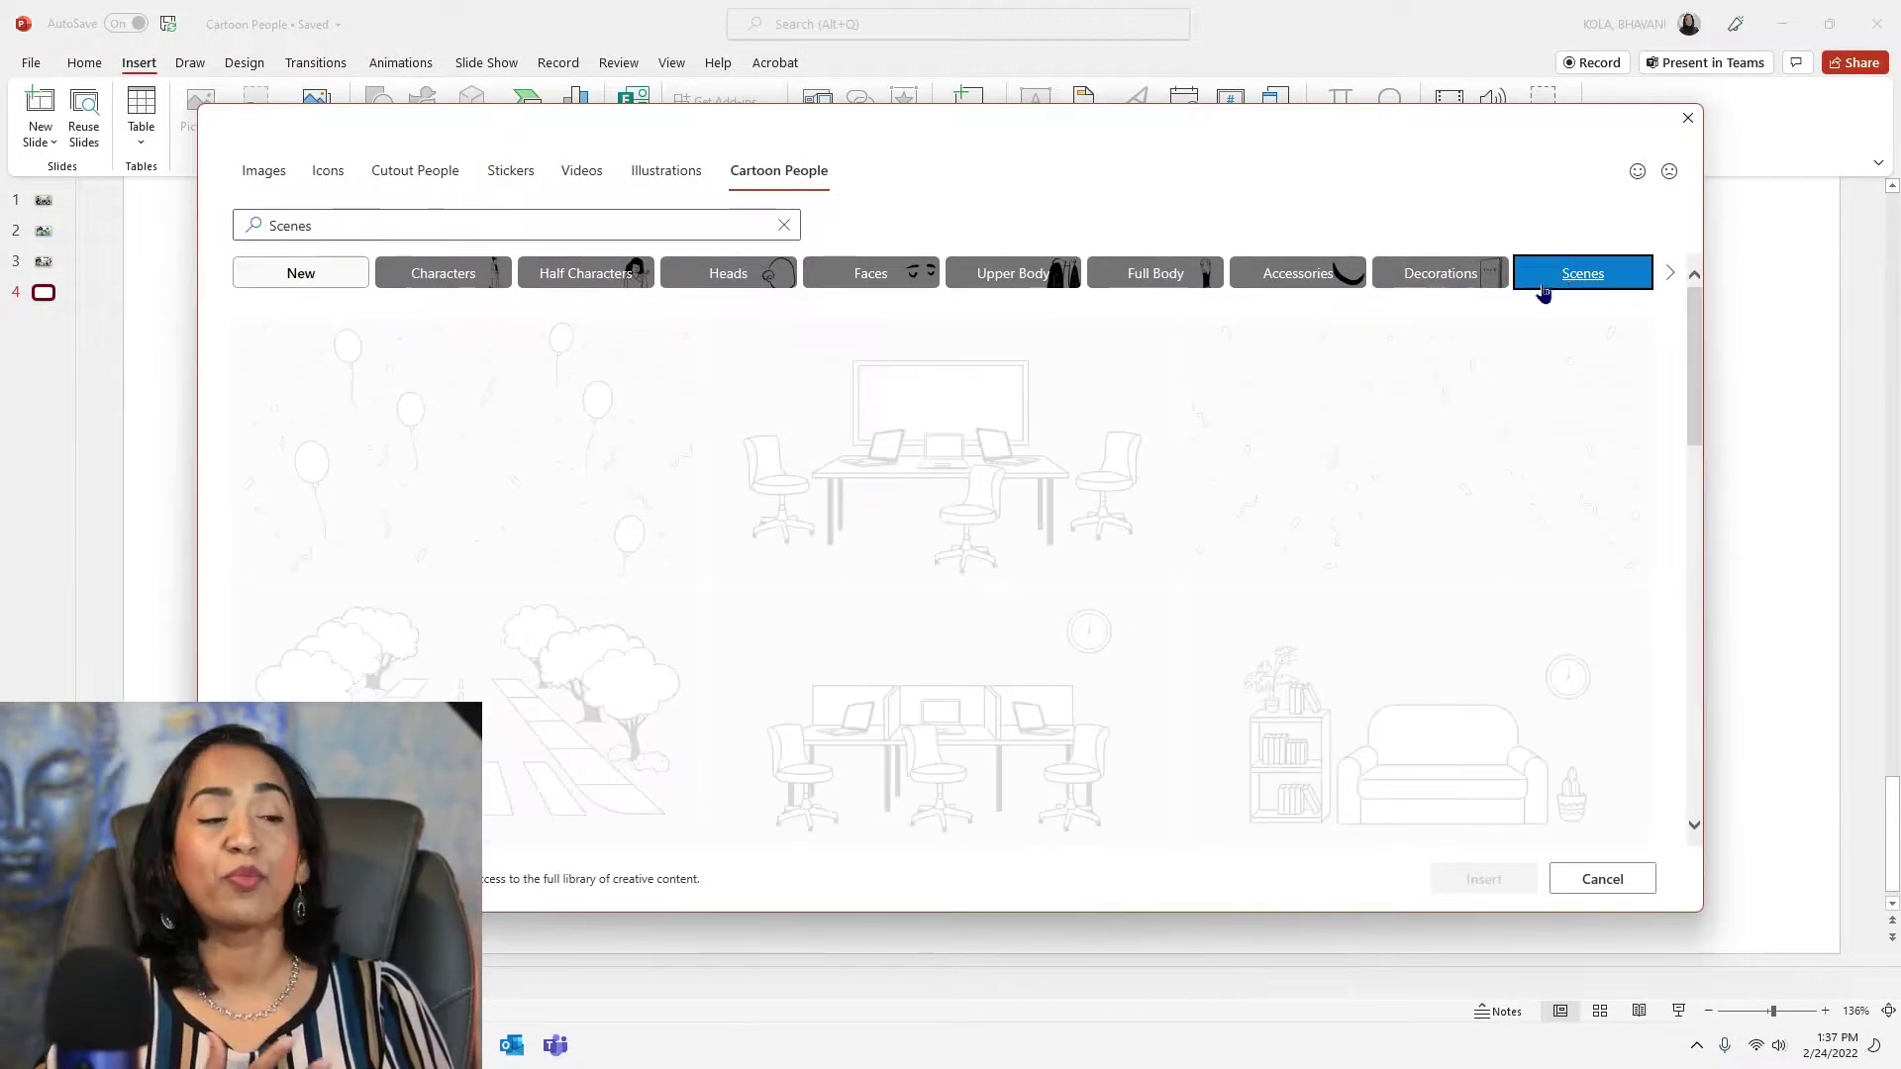
scroll(1378, 475, down, 10)
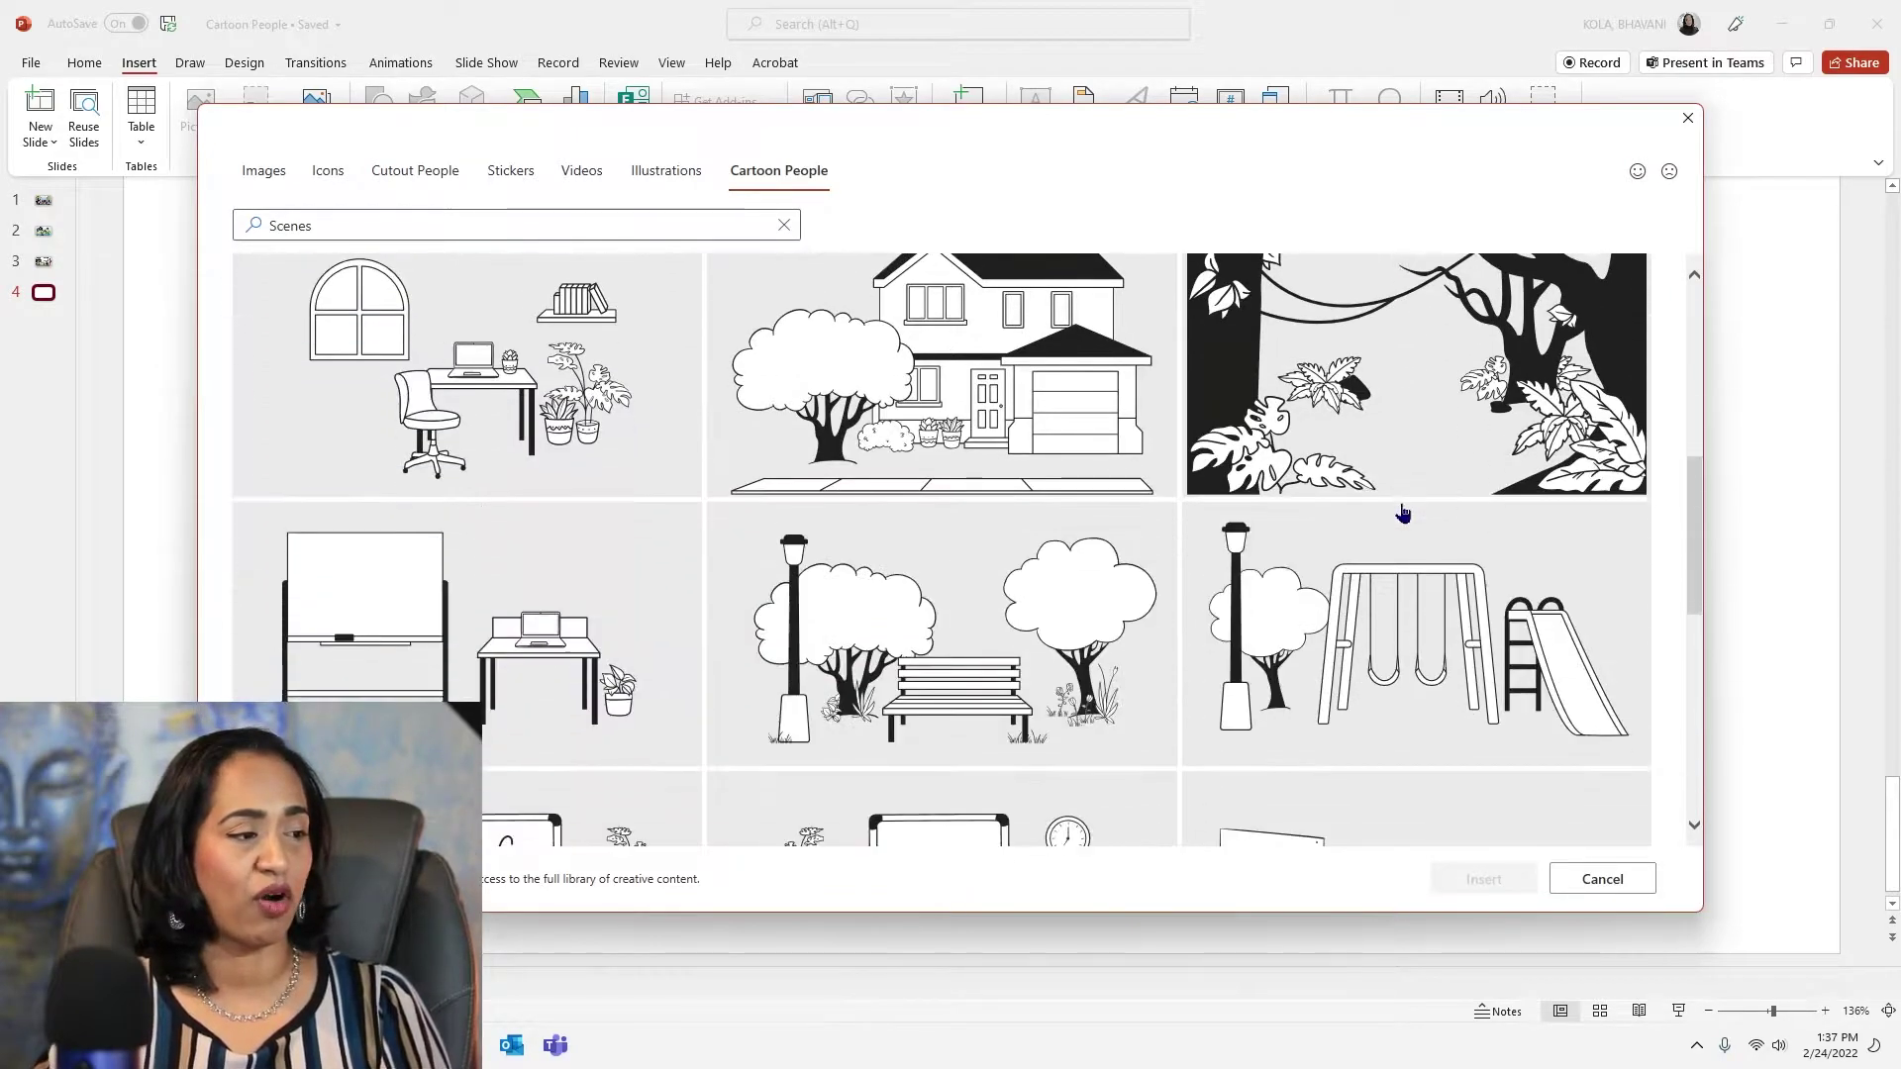
scroll(1403, 512, down, 2)
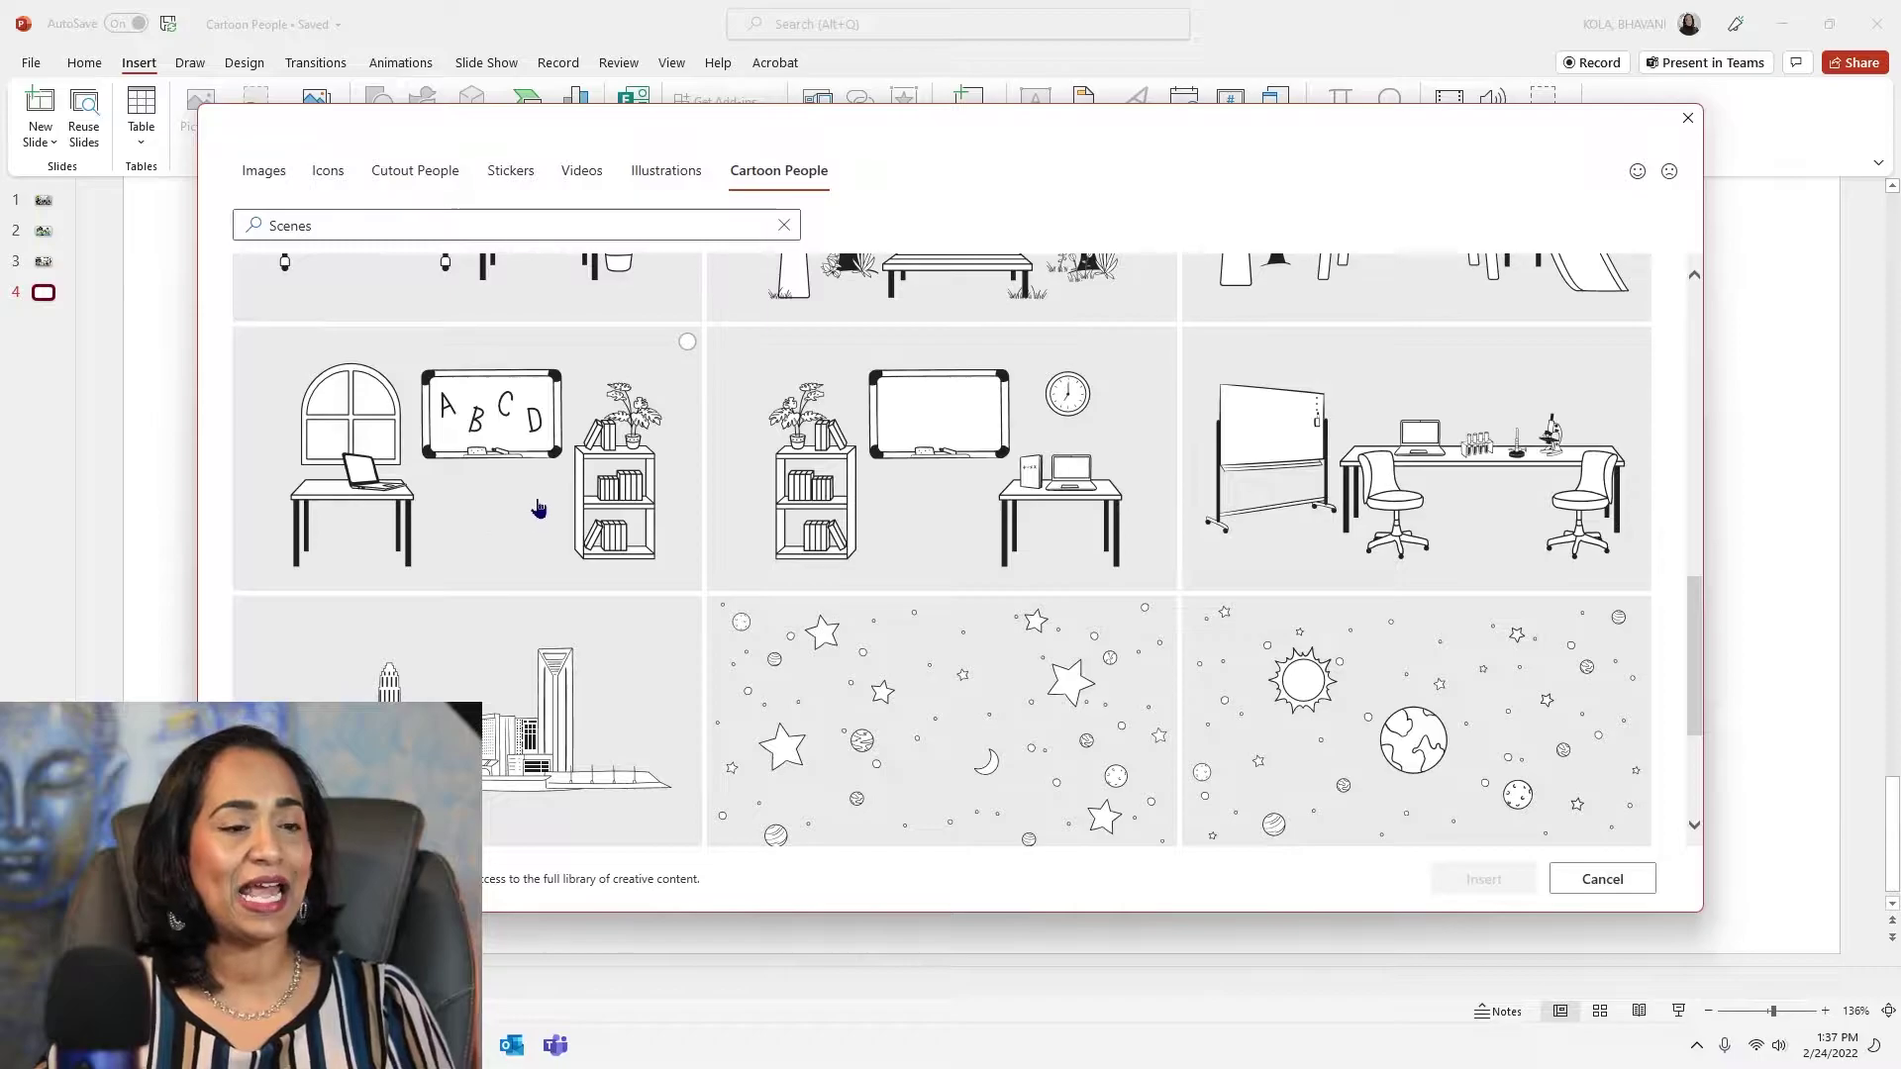
scroll(645, 496, up, 2)
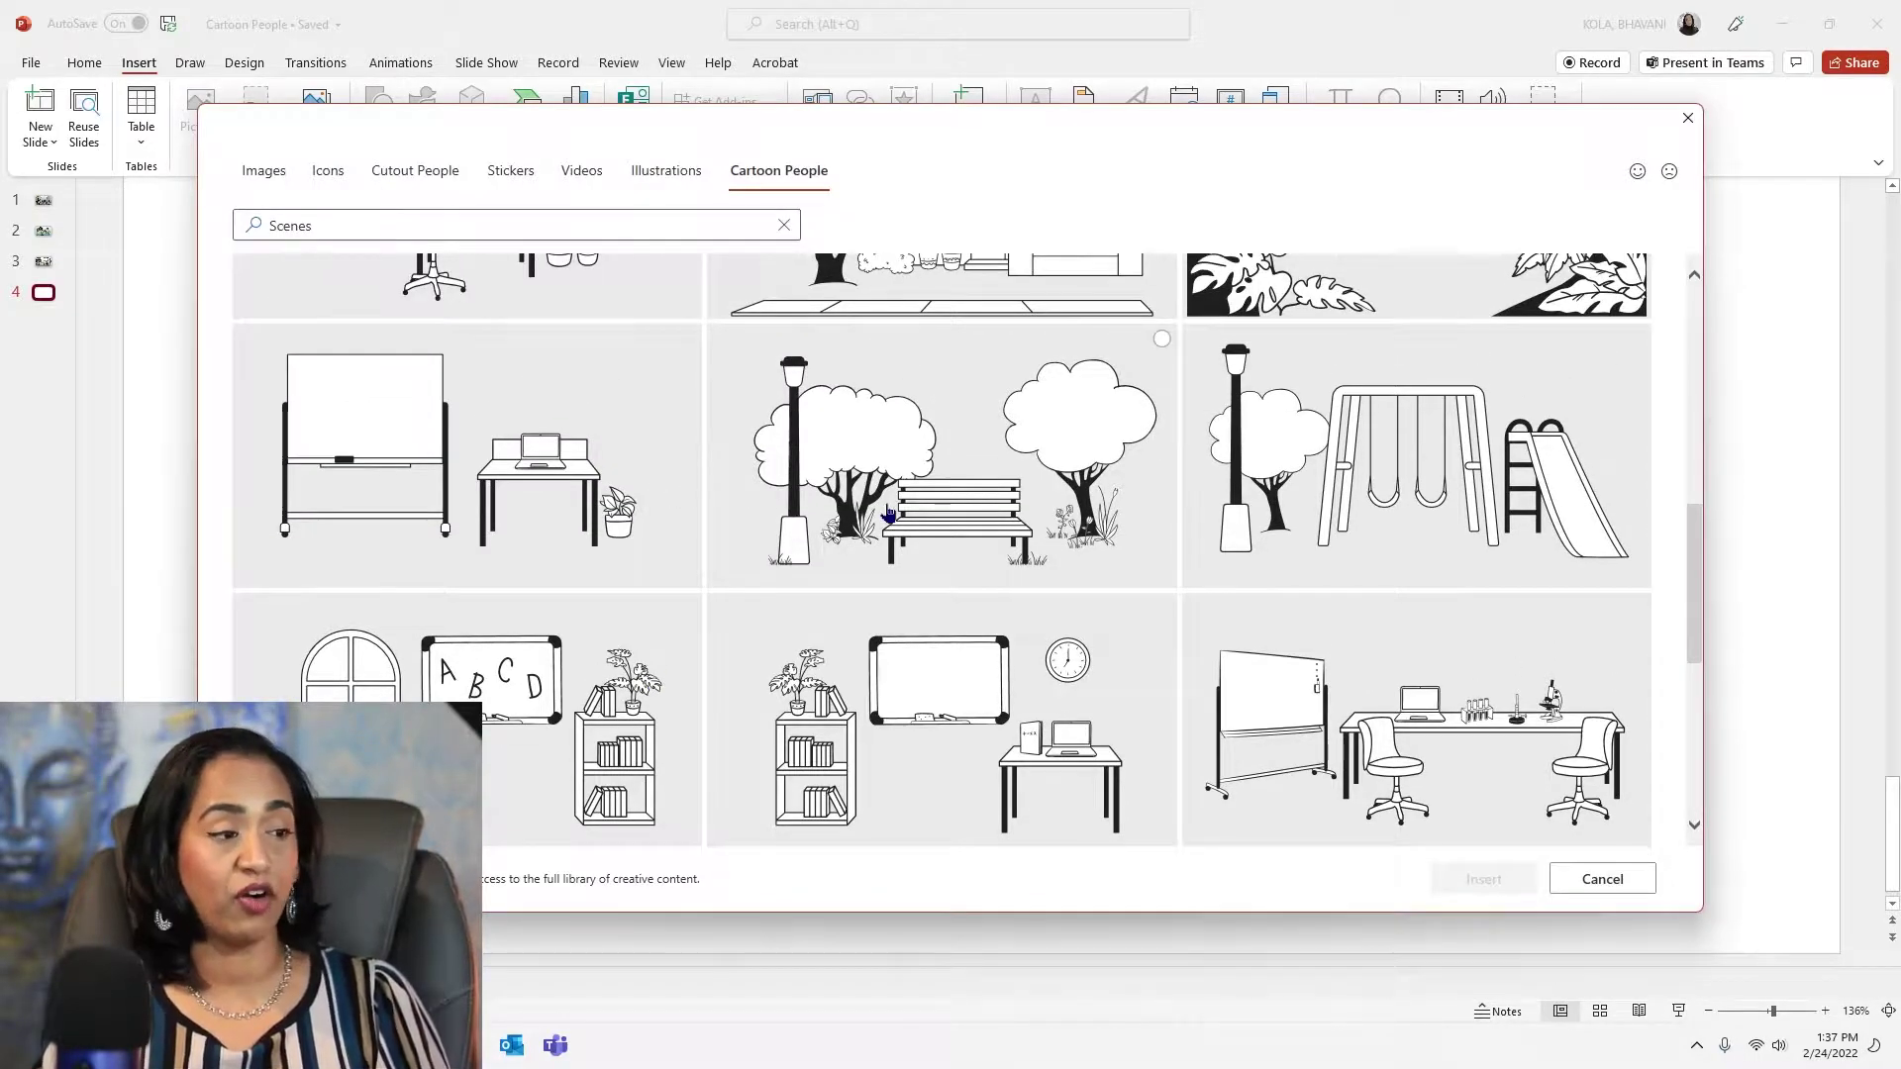
scroll(552, 489, down, 3)
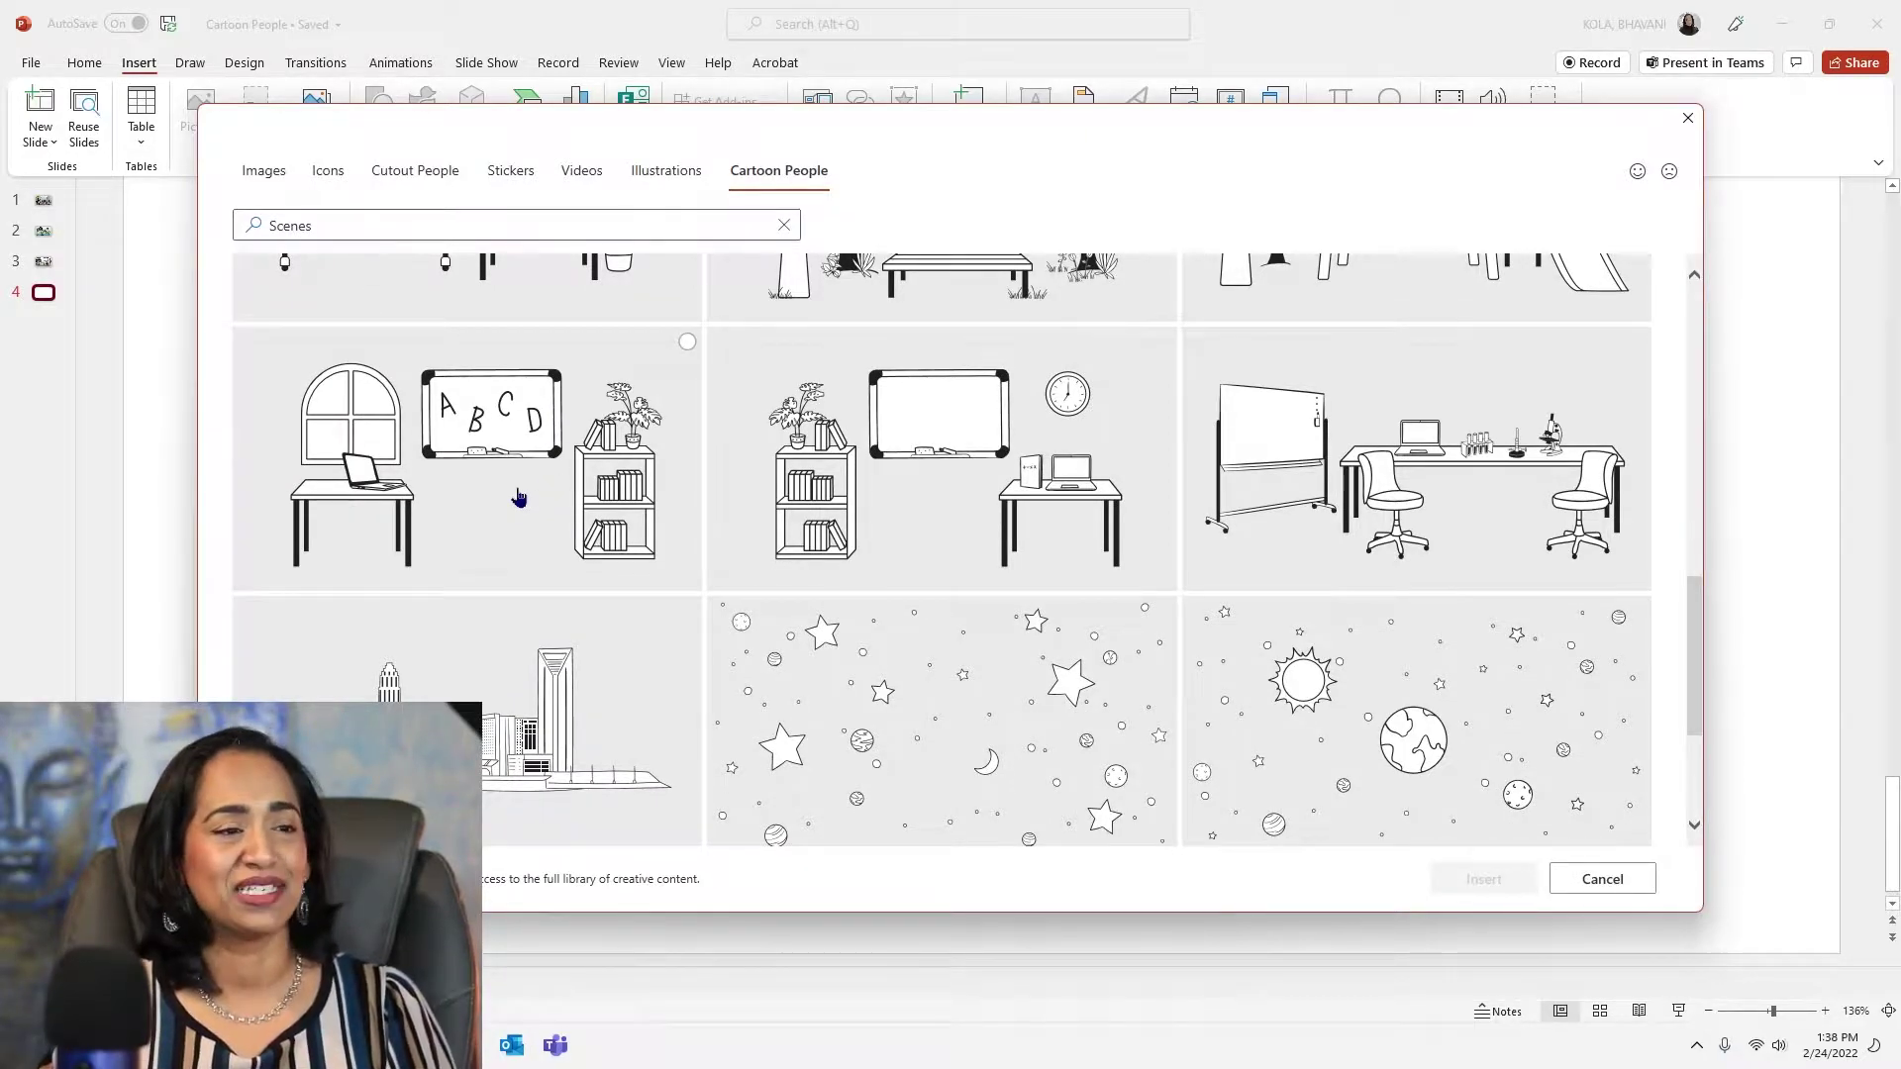
scroll(518, 497, up, 3)
scroll(518, 497, down, 3)
scroll(499, 546, up, 3)
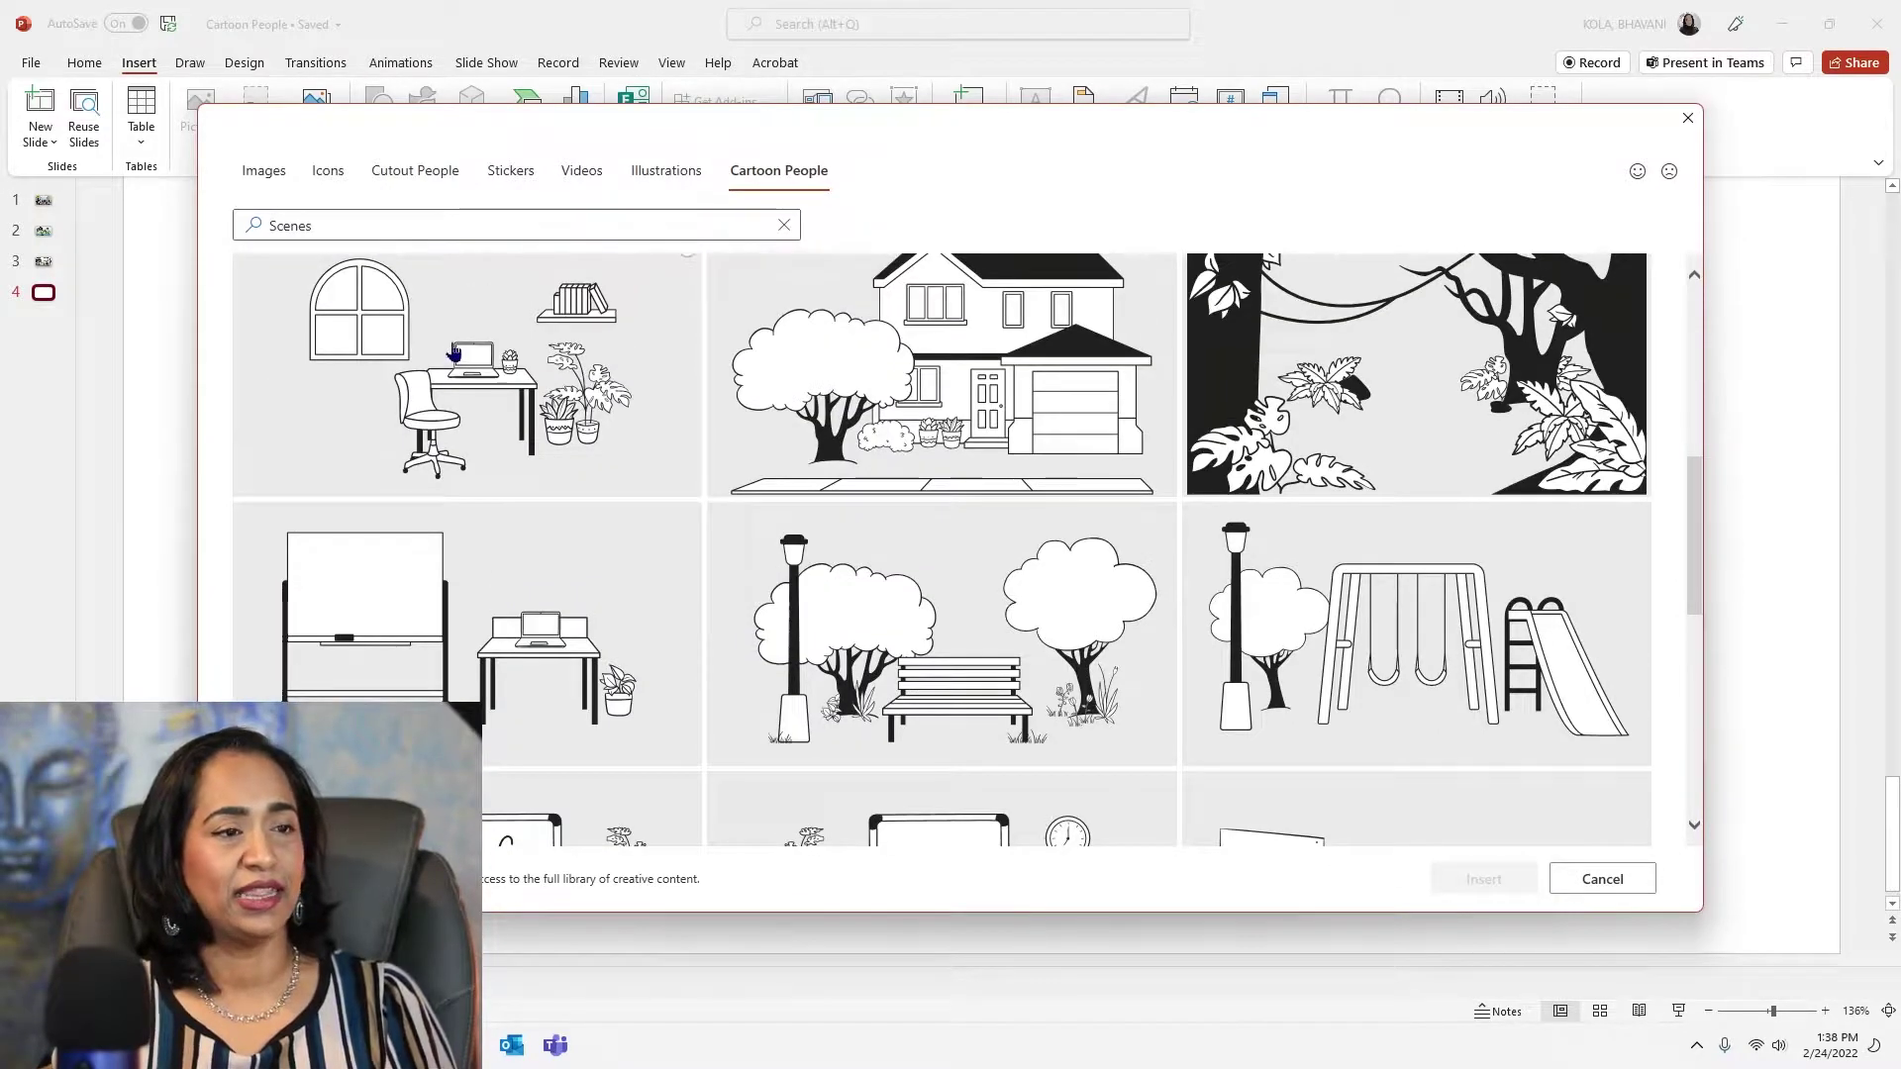
click(453, 352)
click(1484, 879)
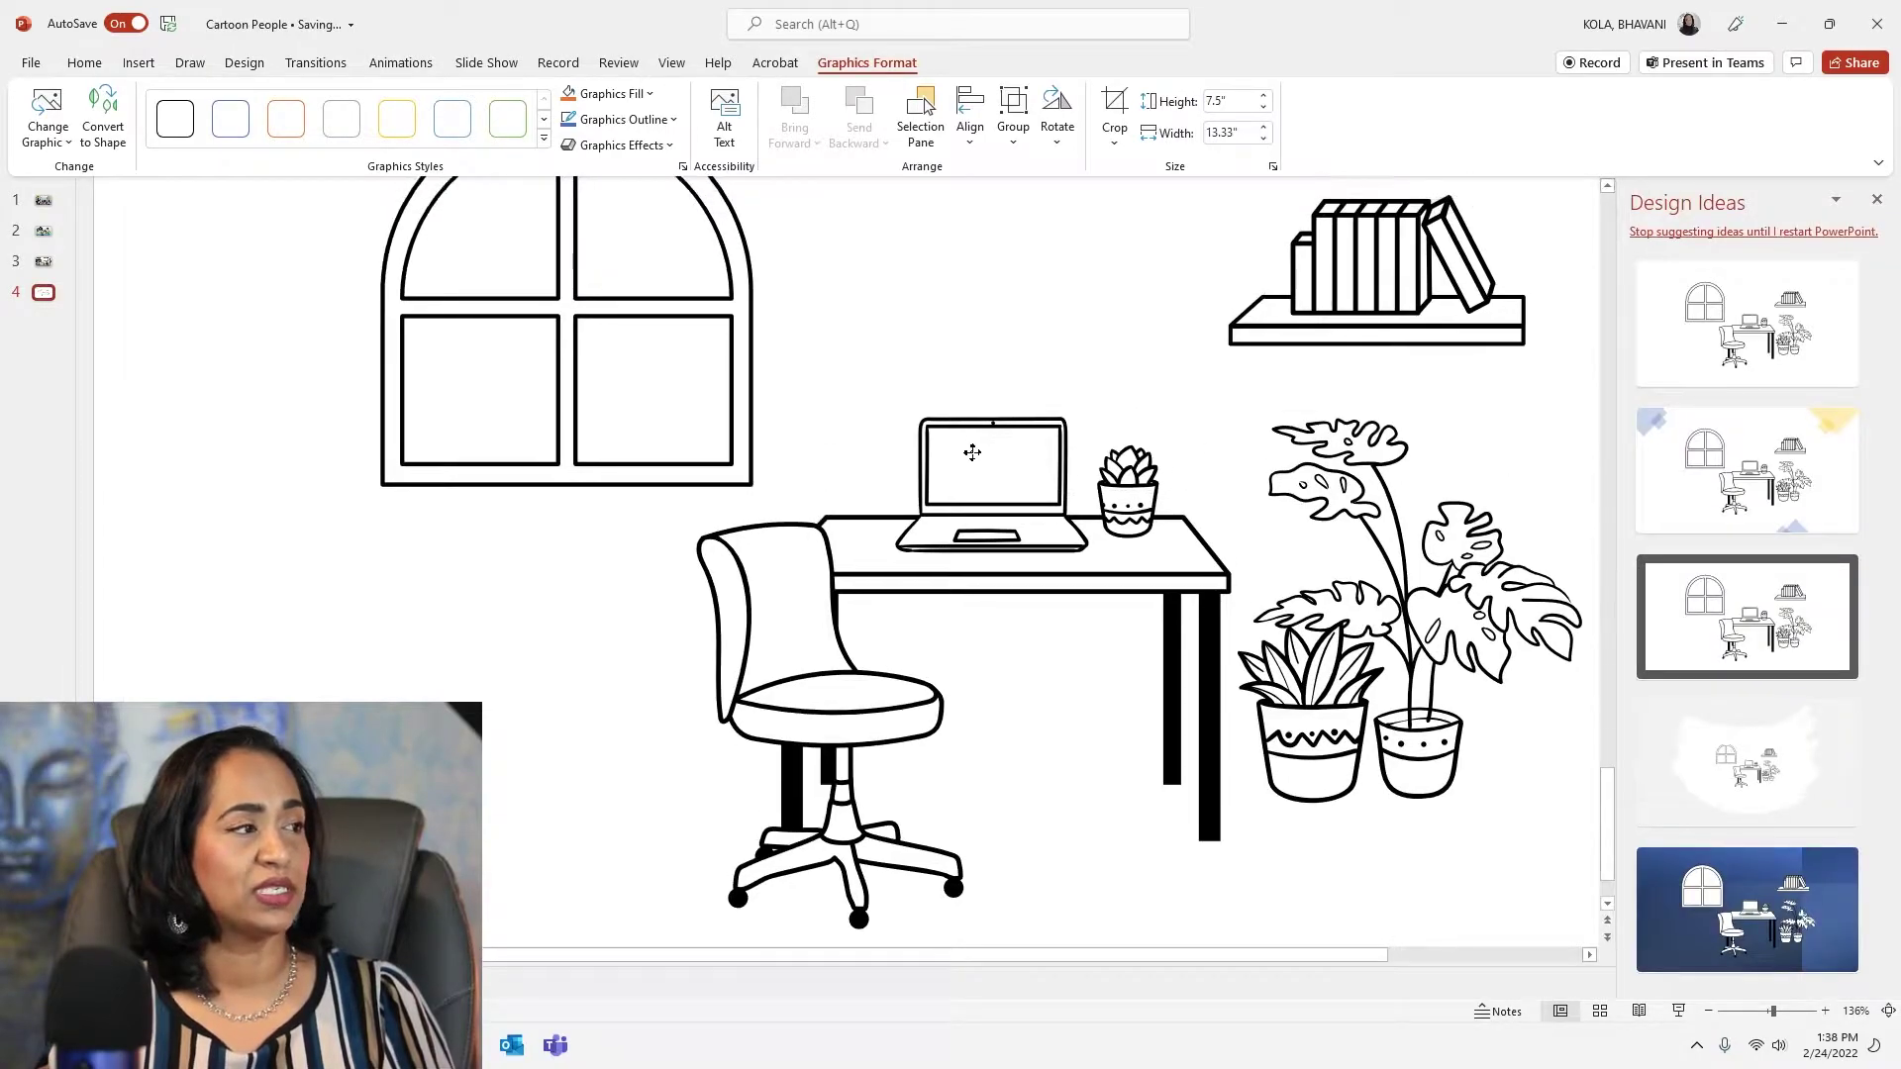
Dismiss the design suggestions and show the whole slide at 100% zoom with the scene deselected.
click(1876, 199)
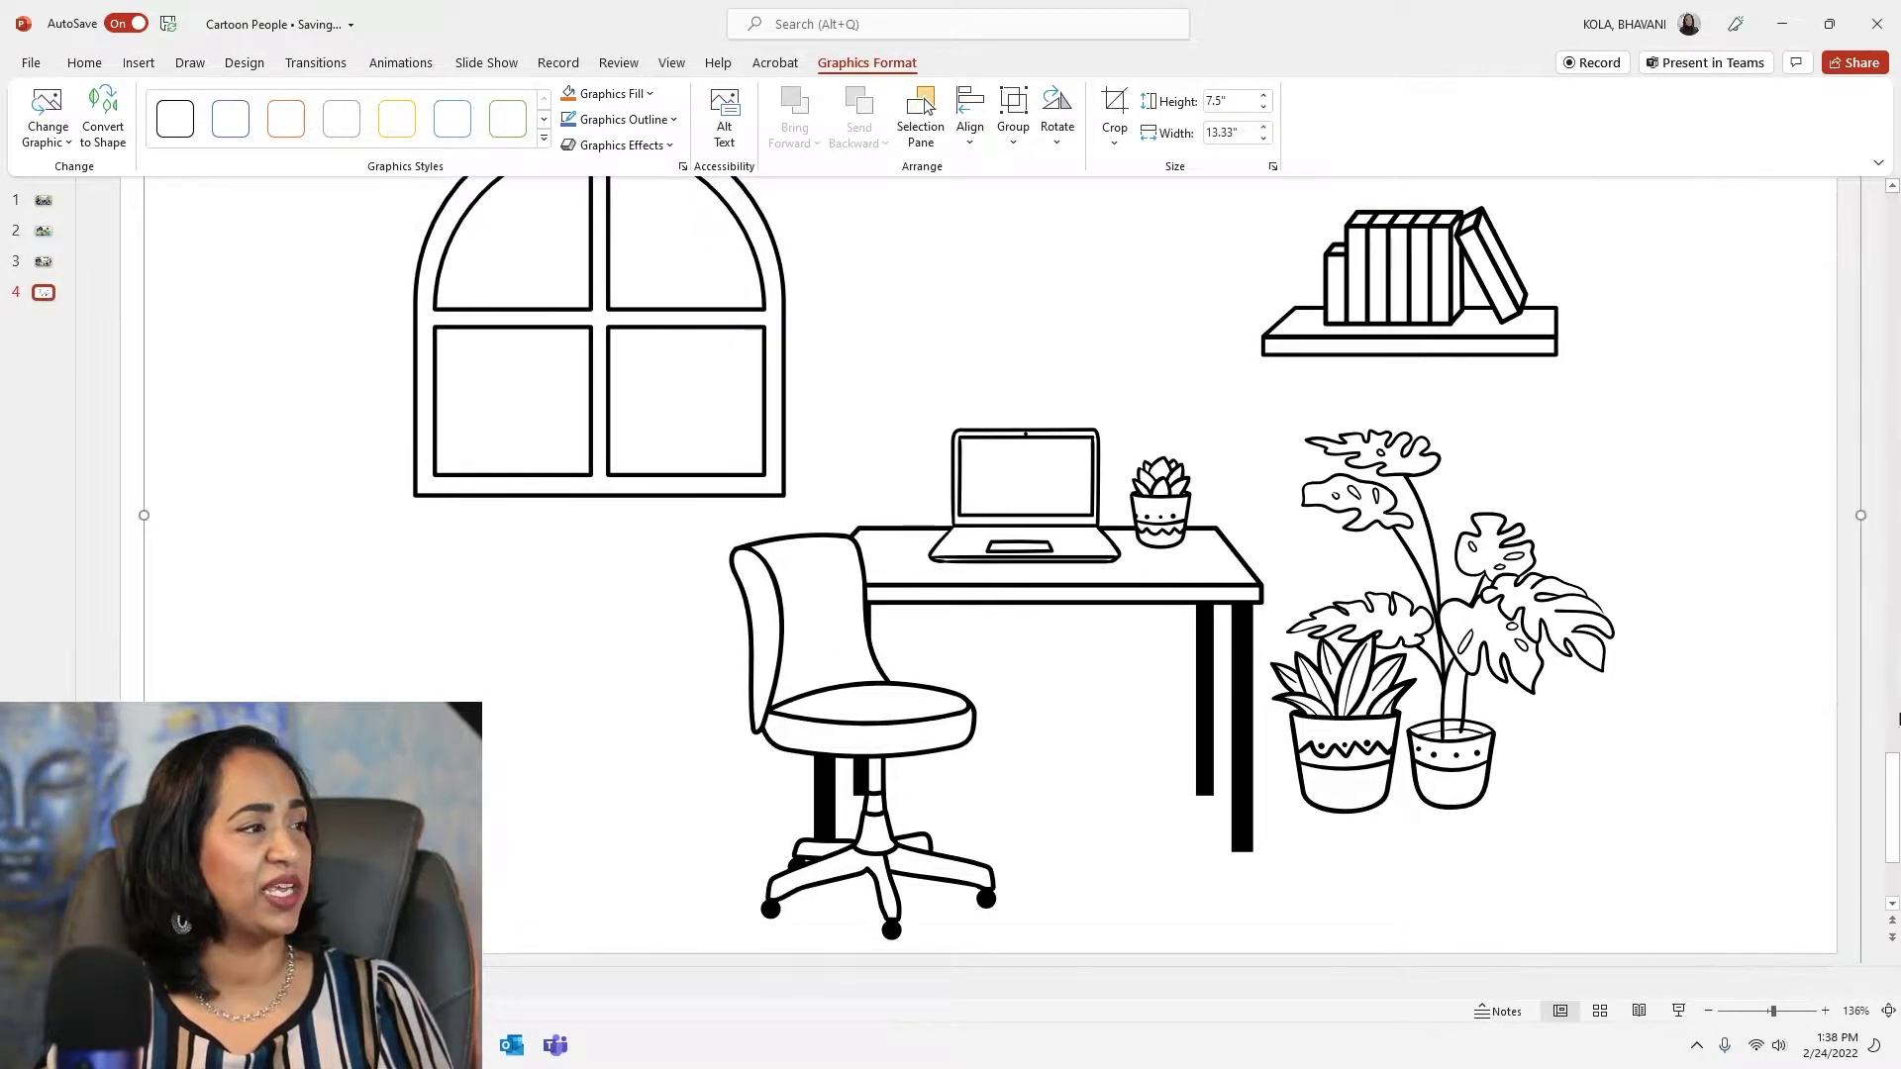
drag(1774, 1012, 1768, 1012)
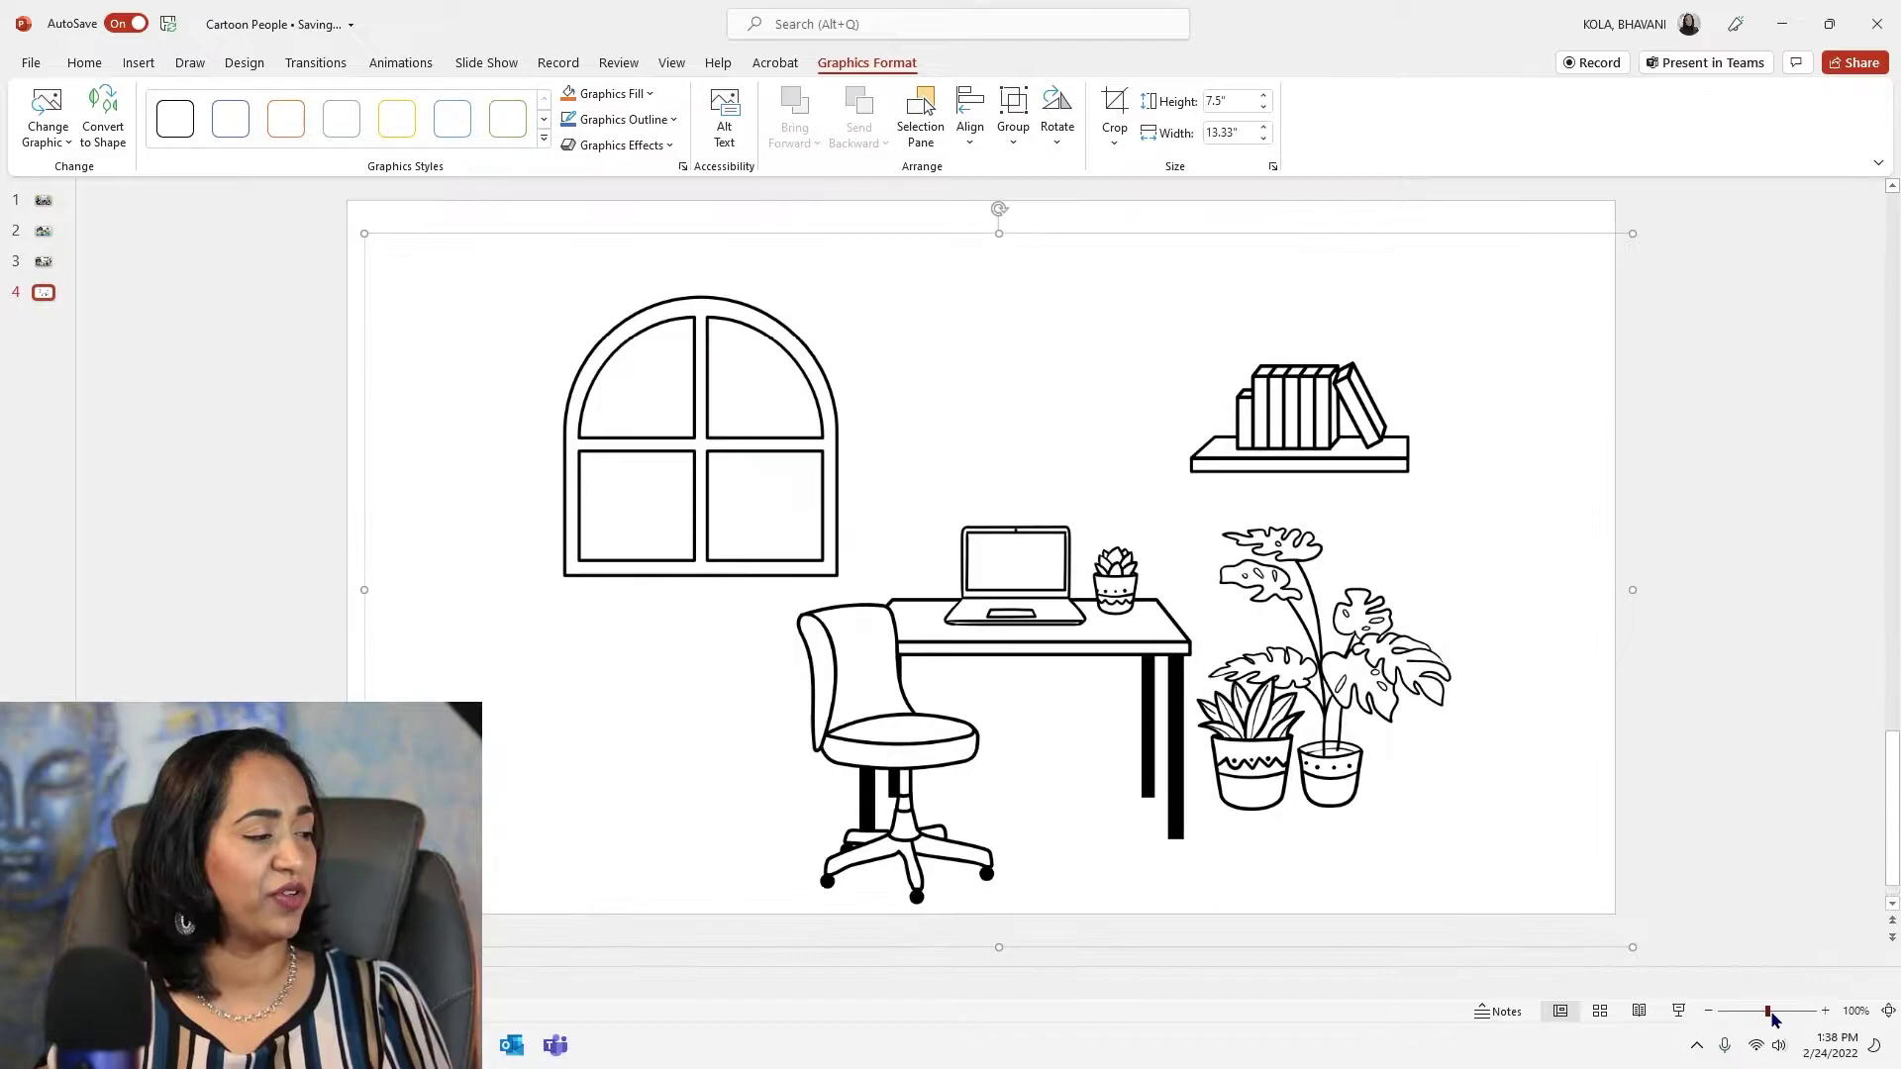
click(262, 589)
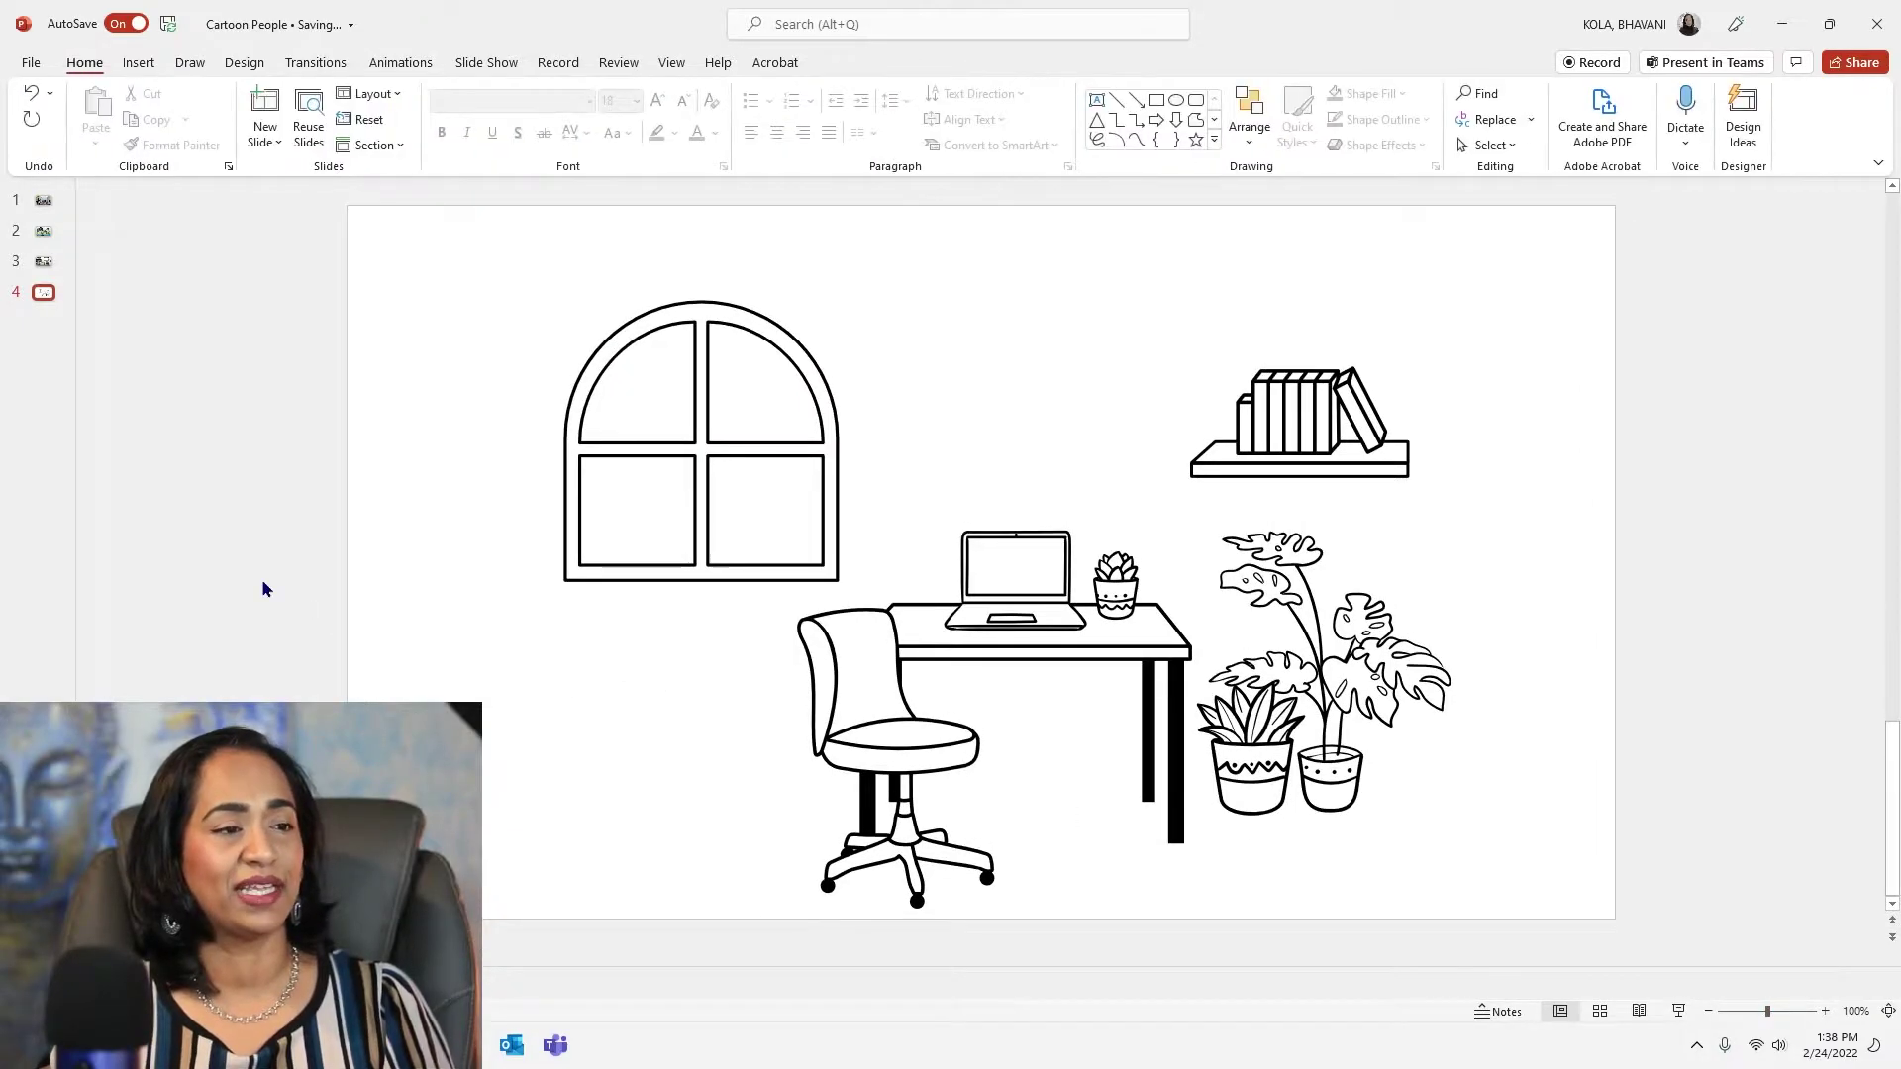
Insert the Characters illustration of the dark-haired woman in a skirt suit pointing to one side from Cartoon People.
click(140, 64)
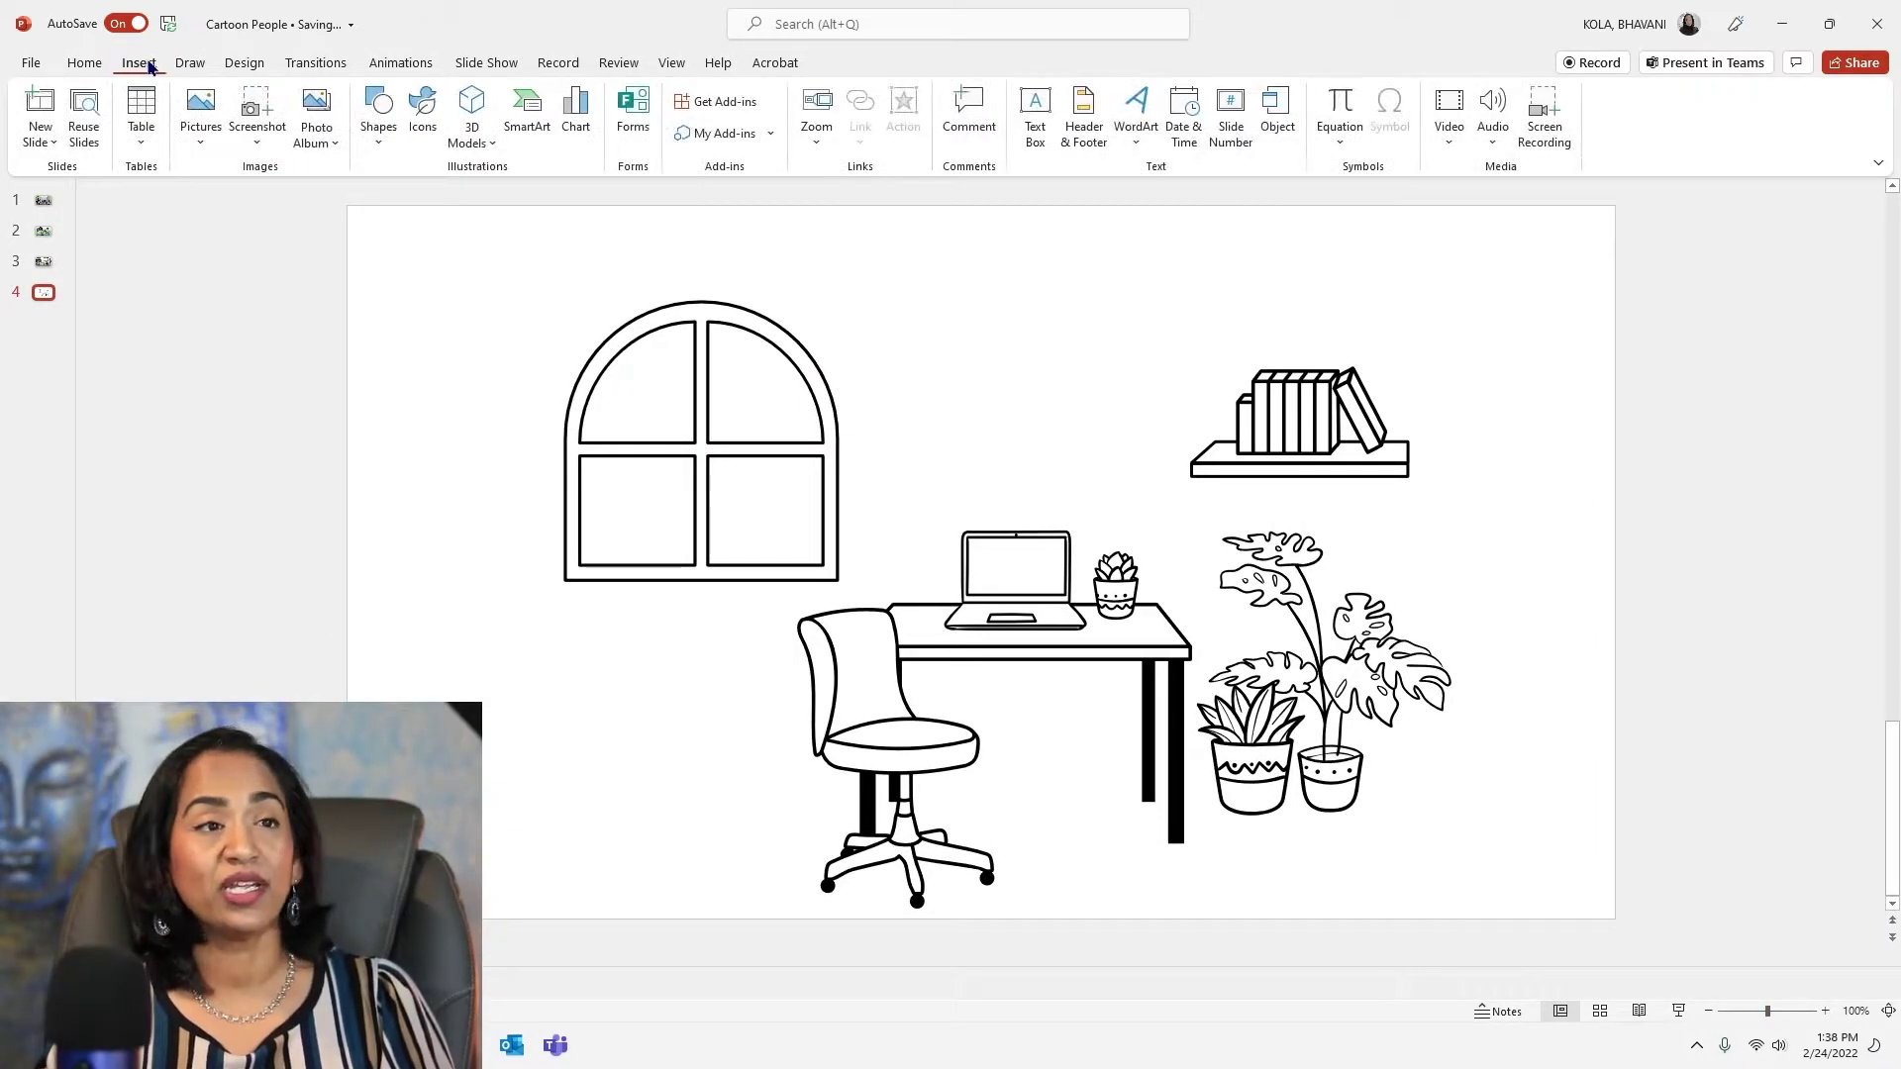
click(423, 115)
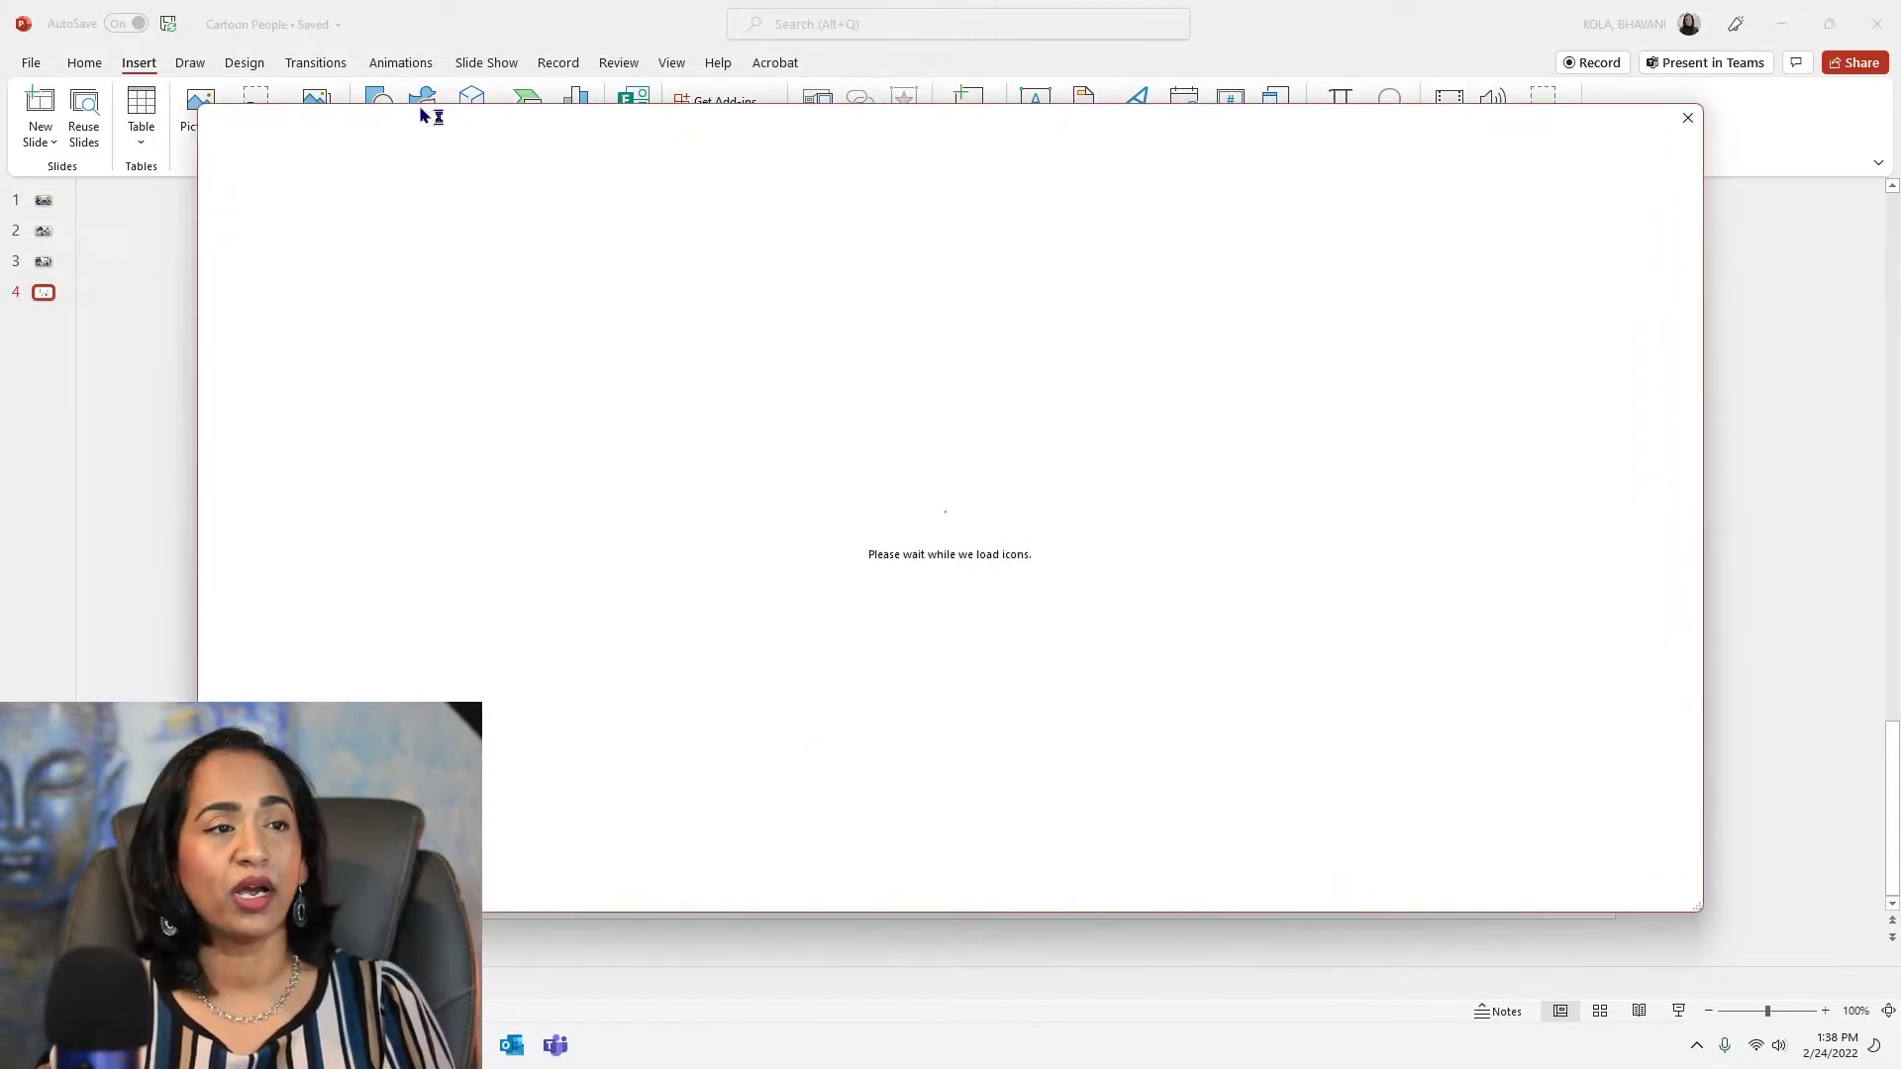
click(740, 184)
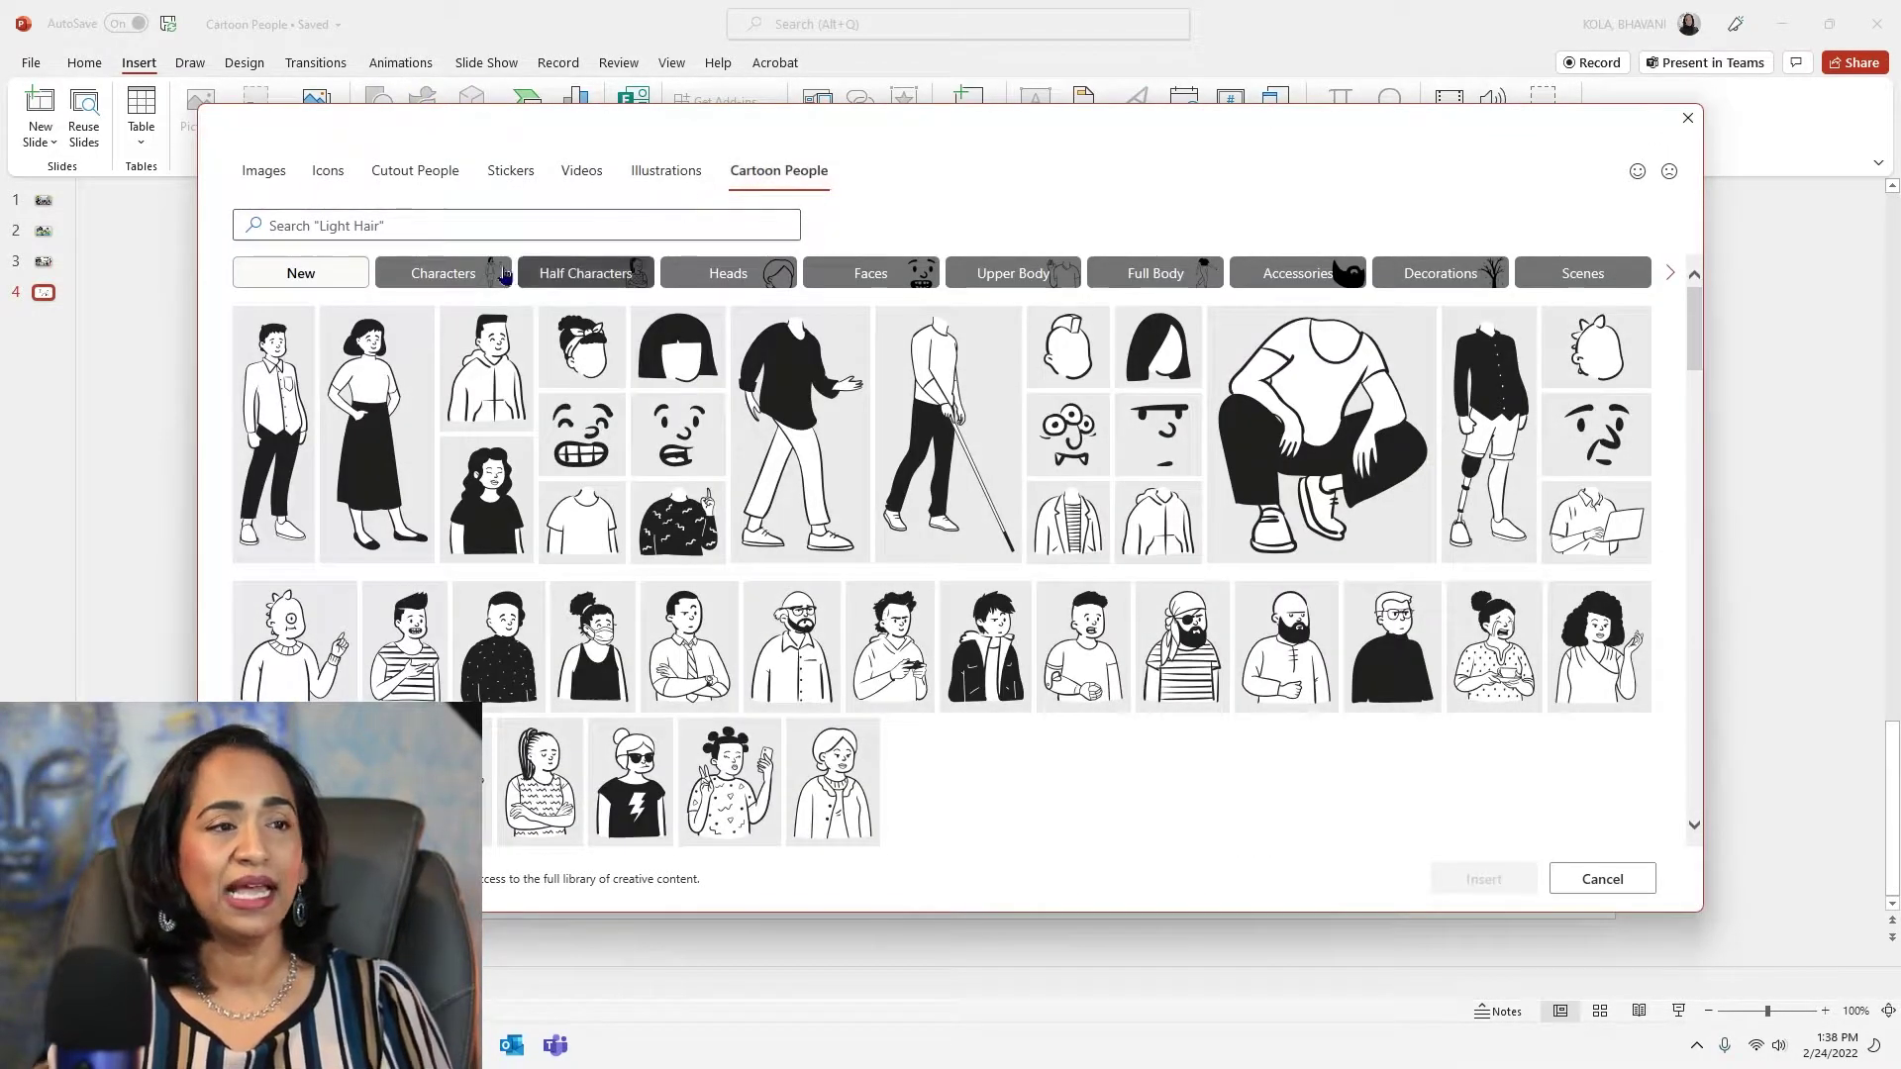
click(458, 282)
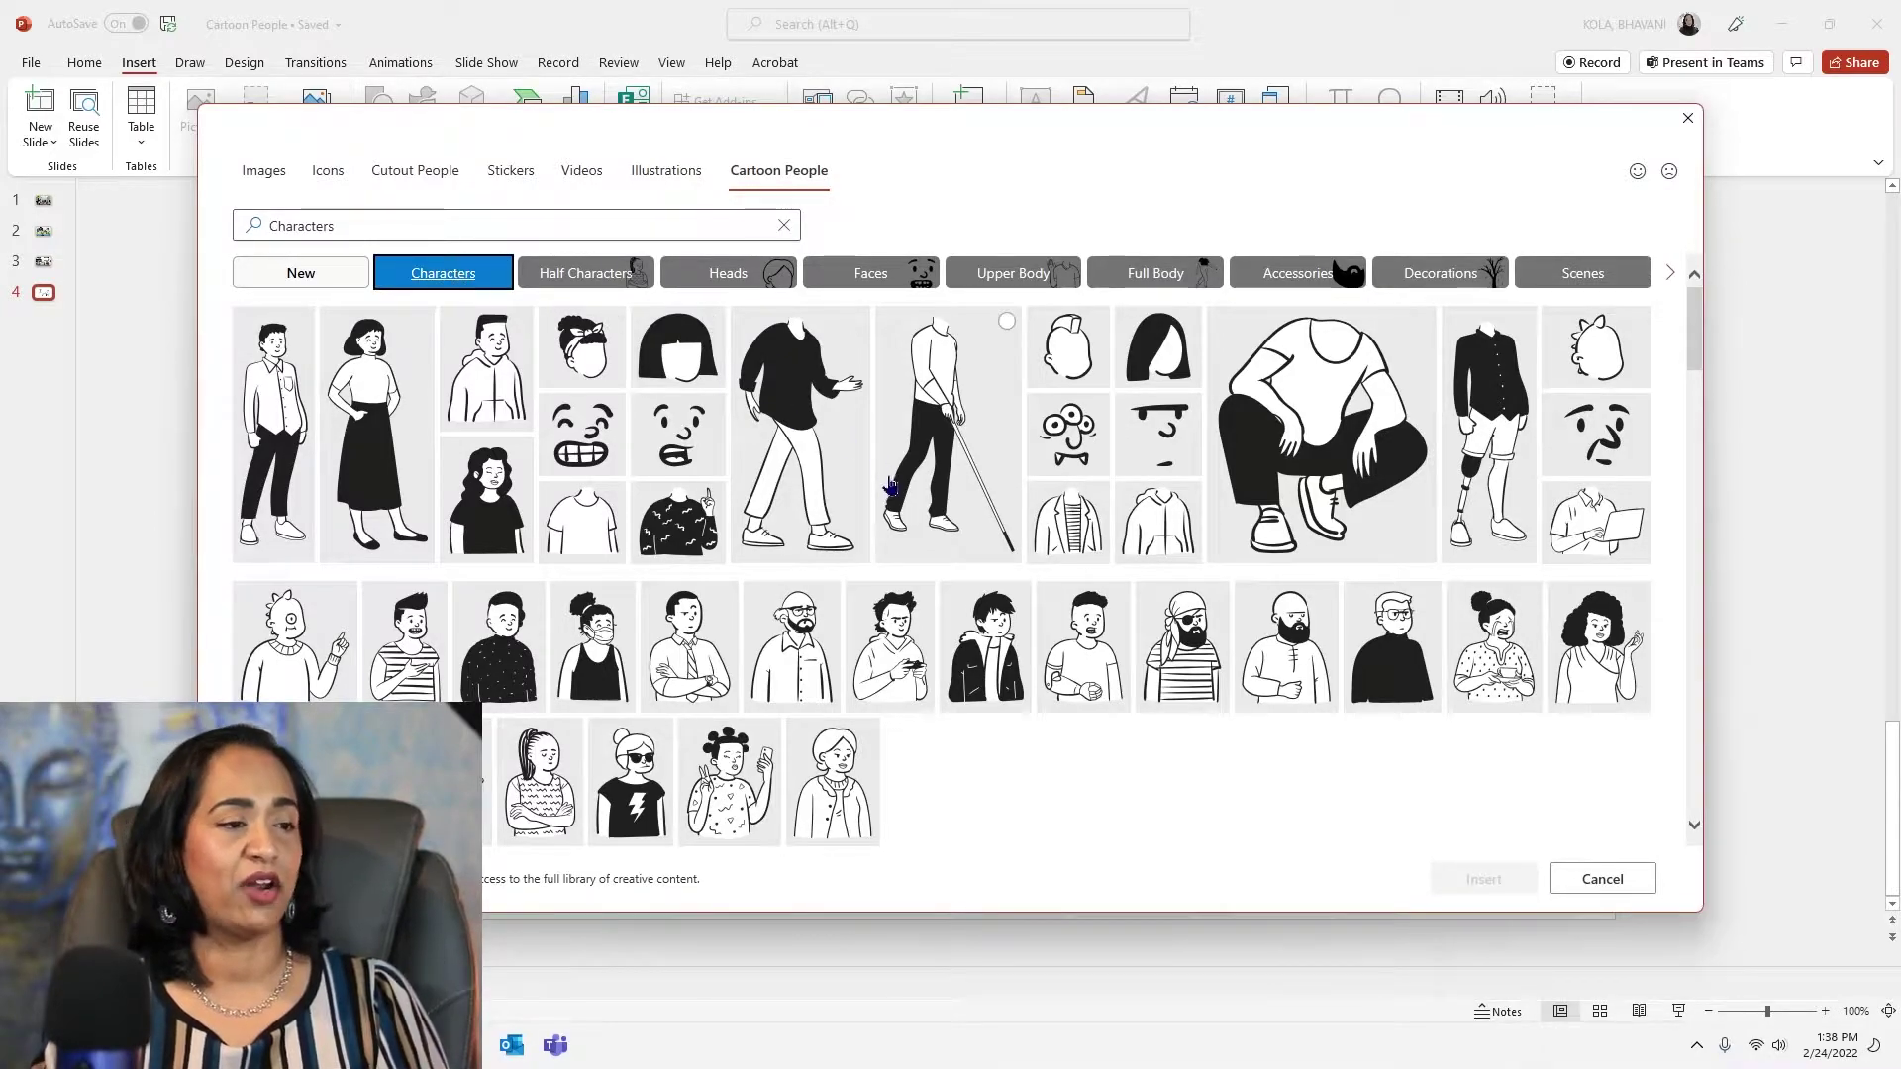
scroll(962, 531, down, 2)
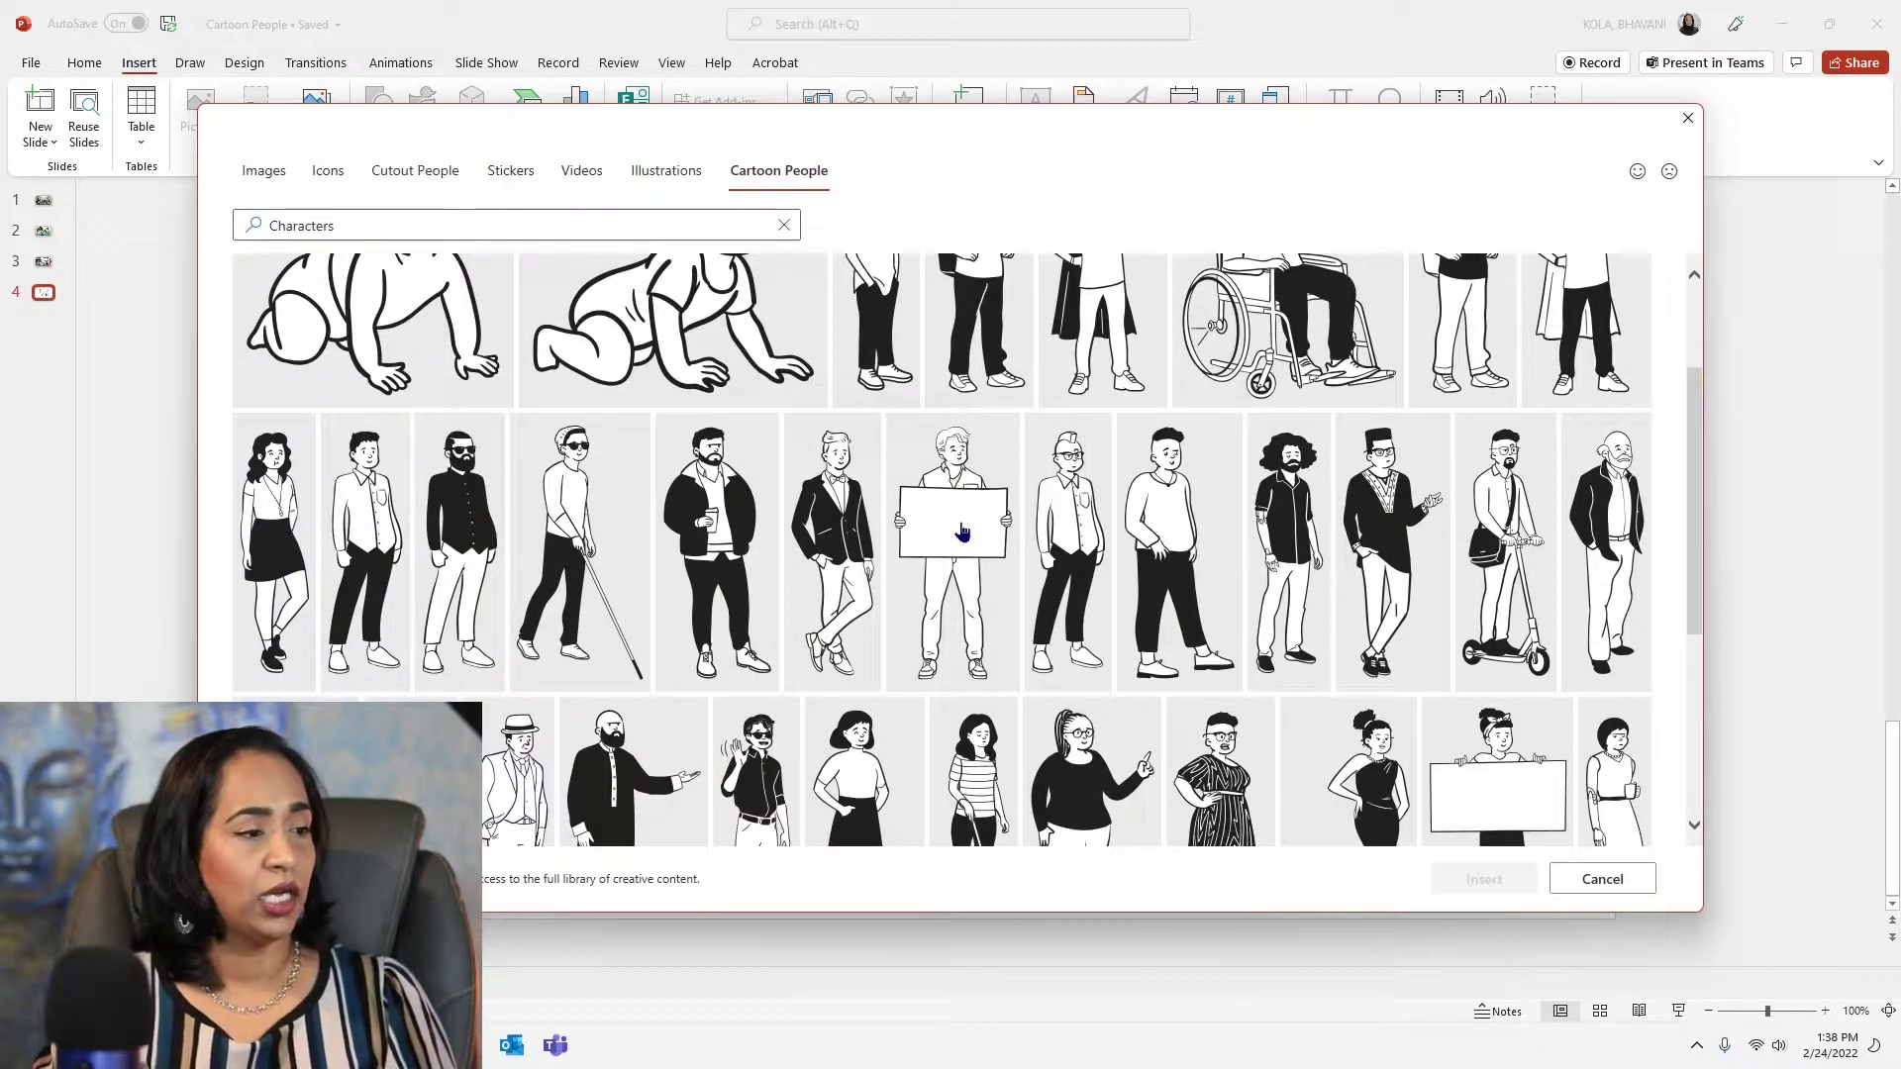
scroll(962, 532, down, 2)
scroll(1107, 603, down, 2)
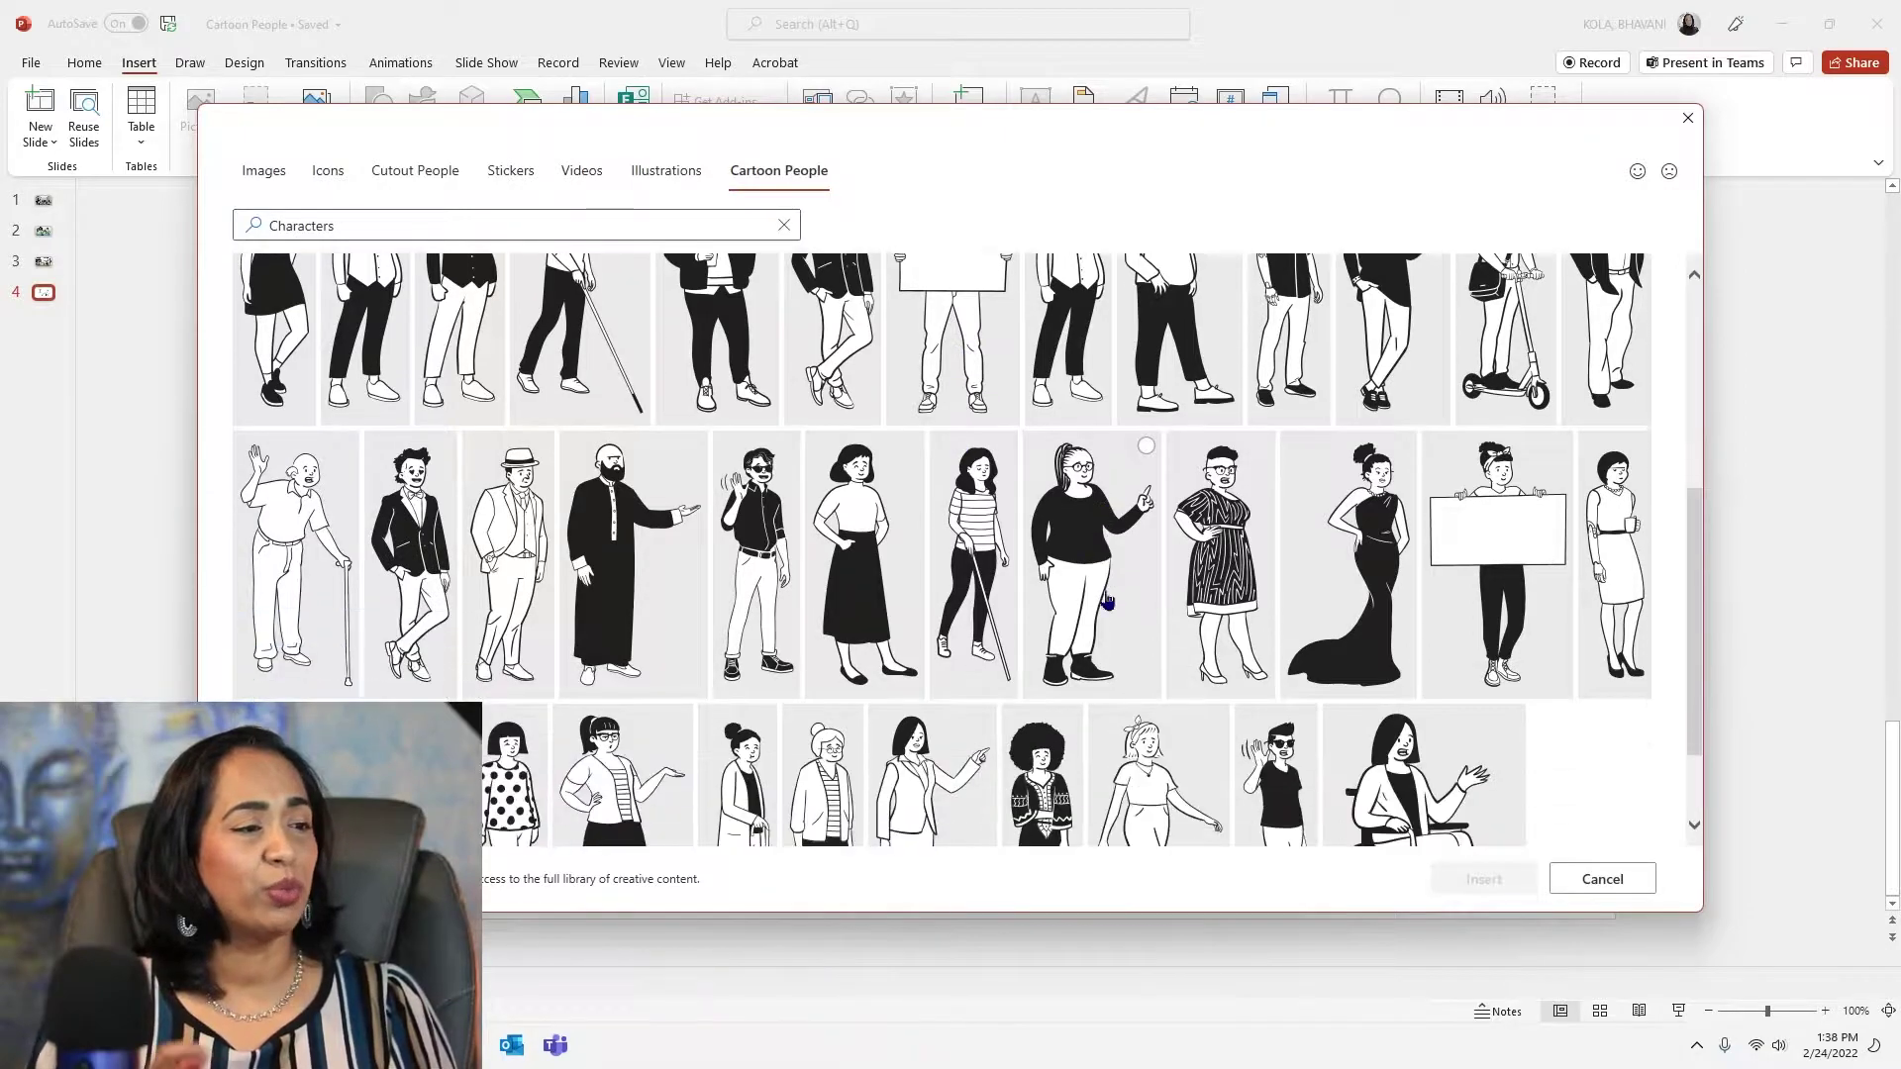
scroll(1107, 599, down, 1)
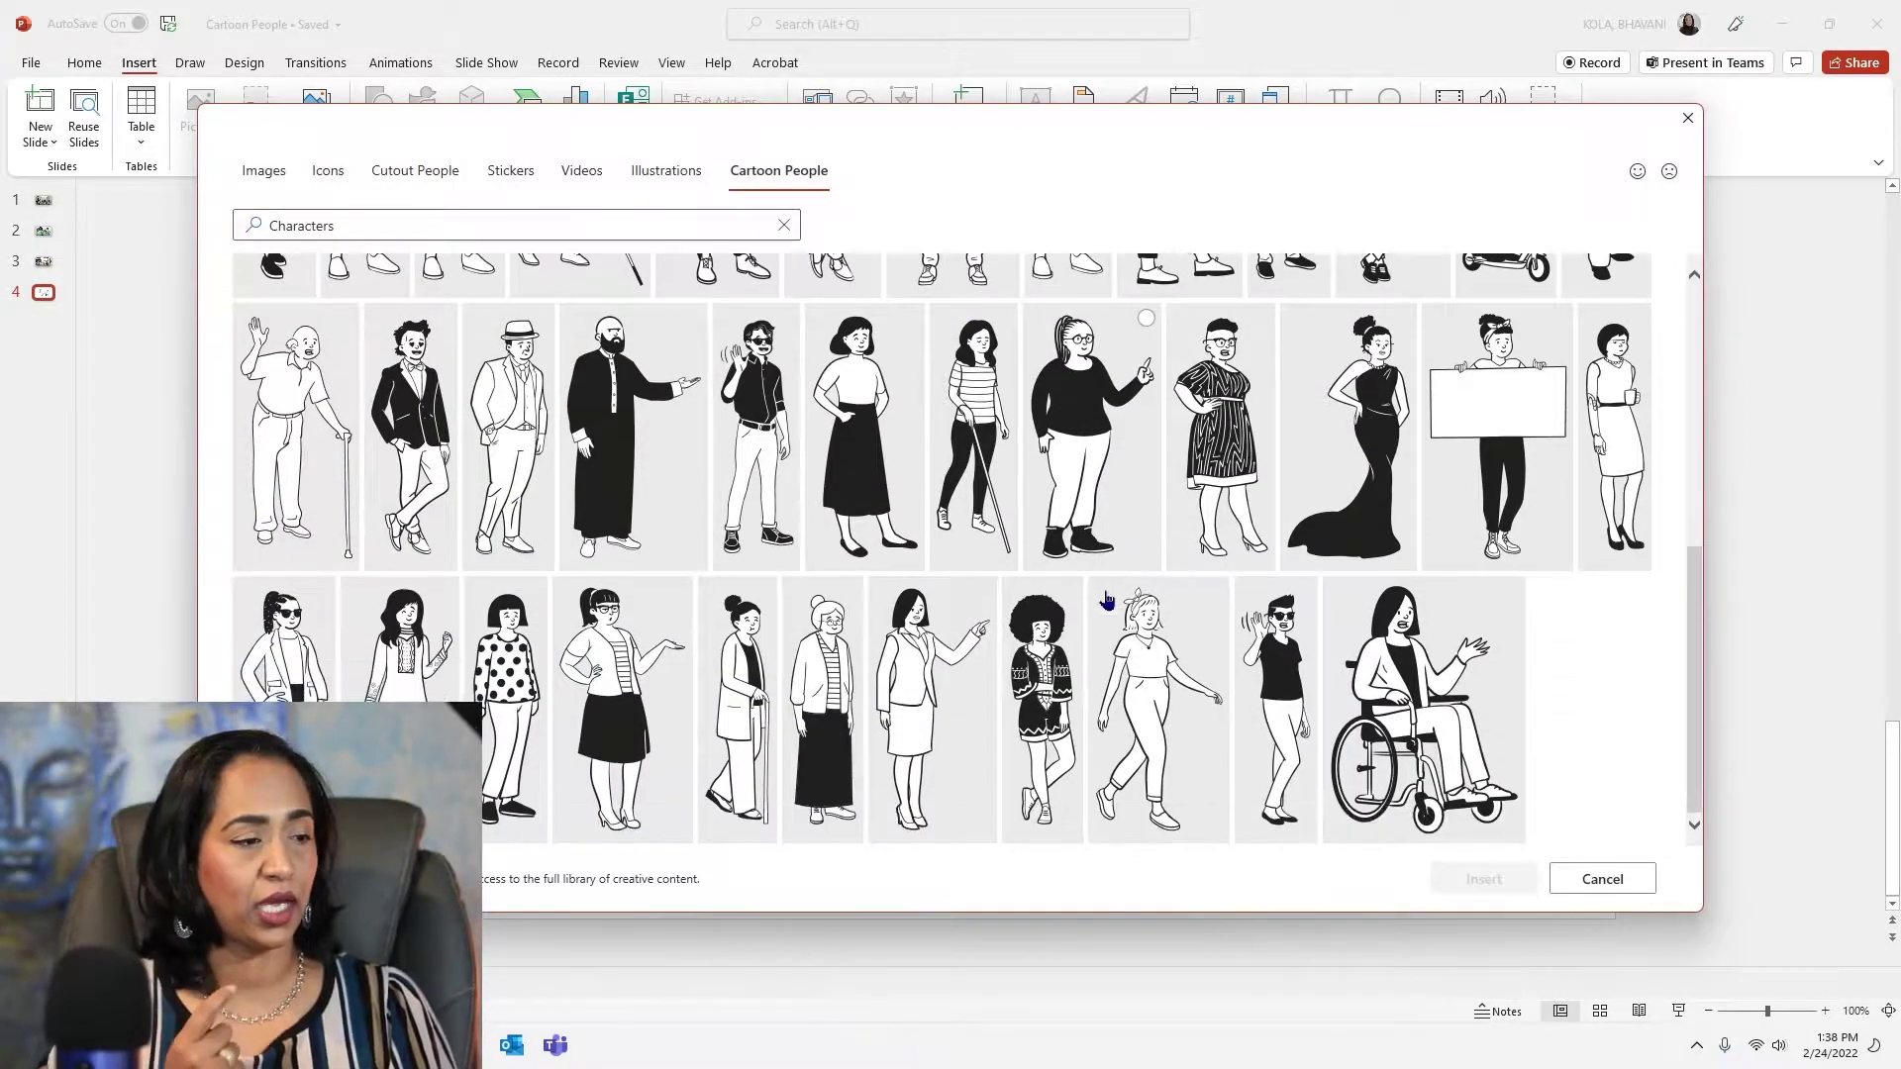
click(933, 643)
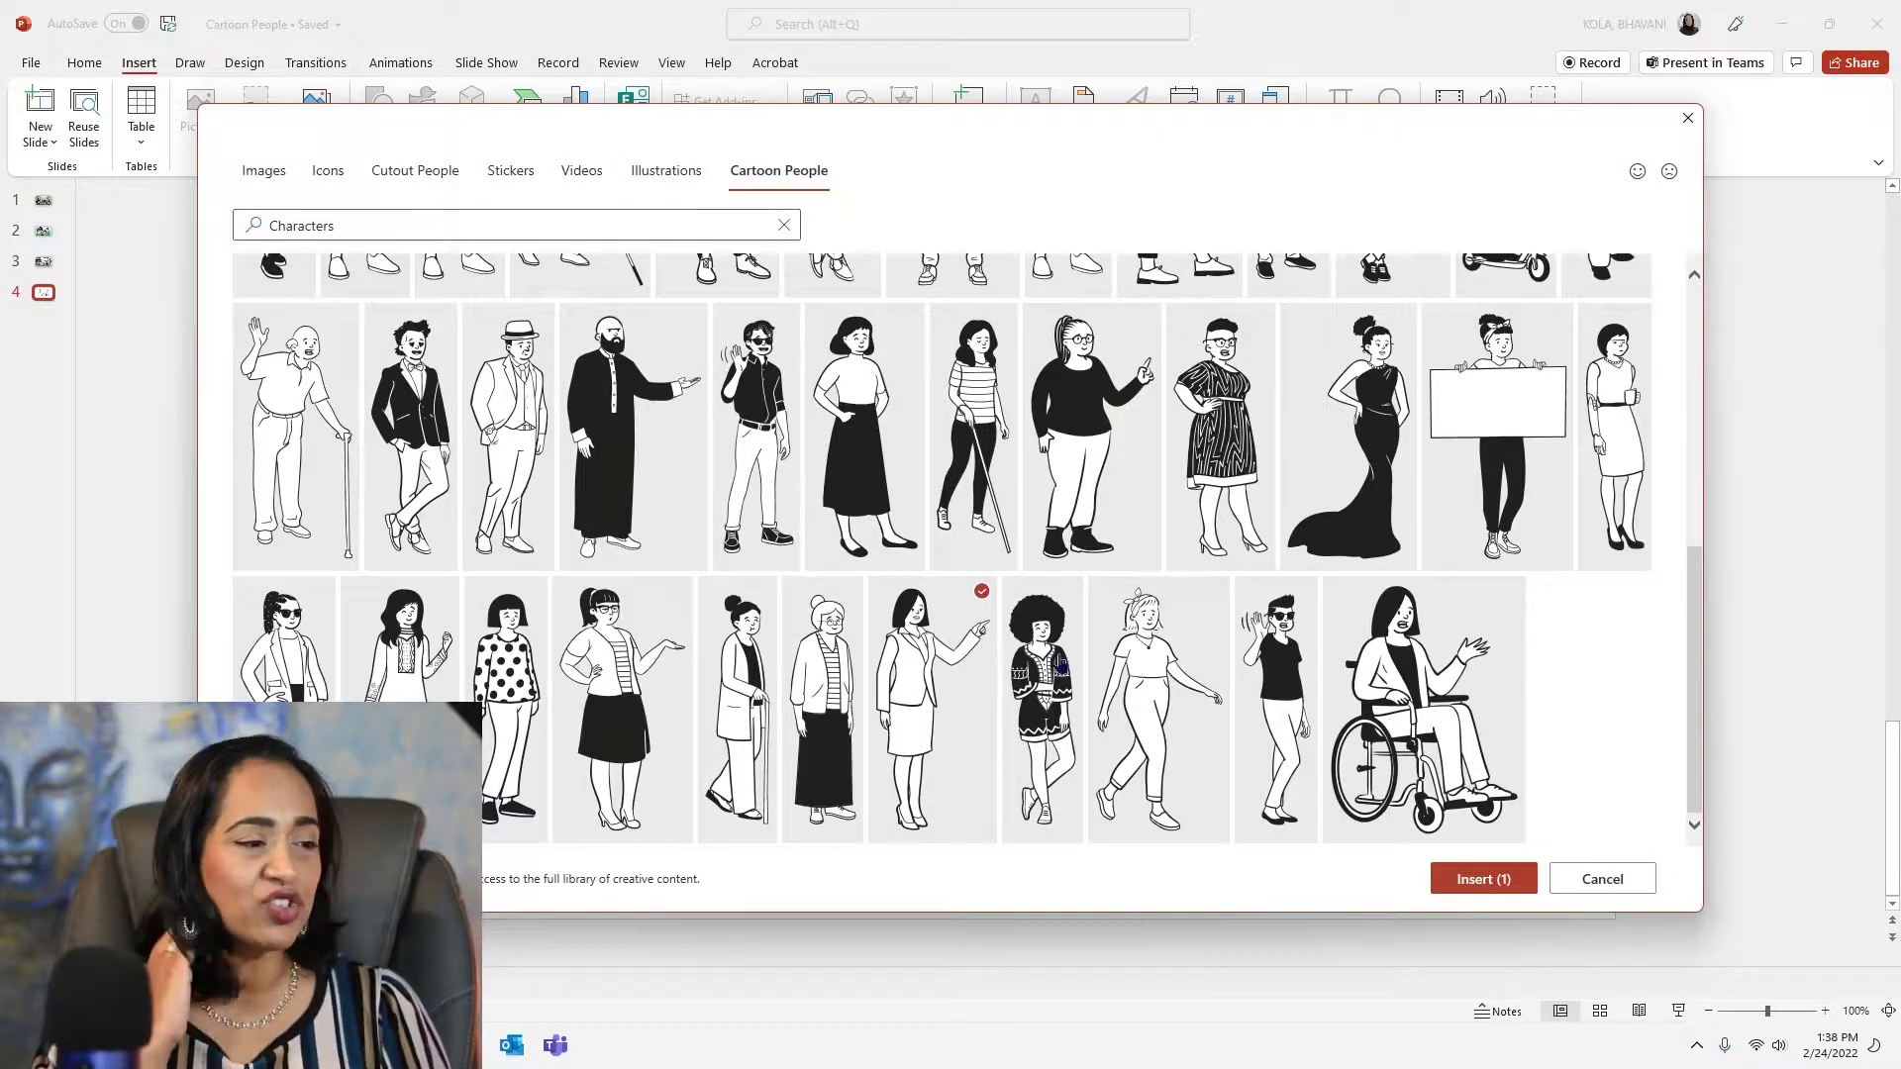
click(1497, 880)
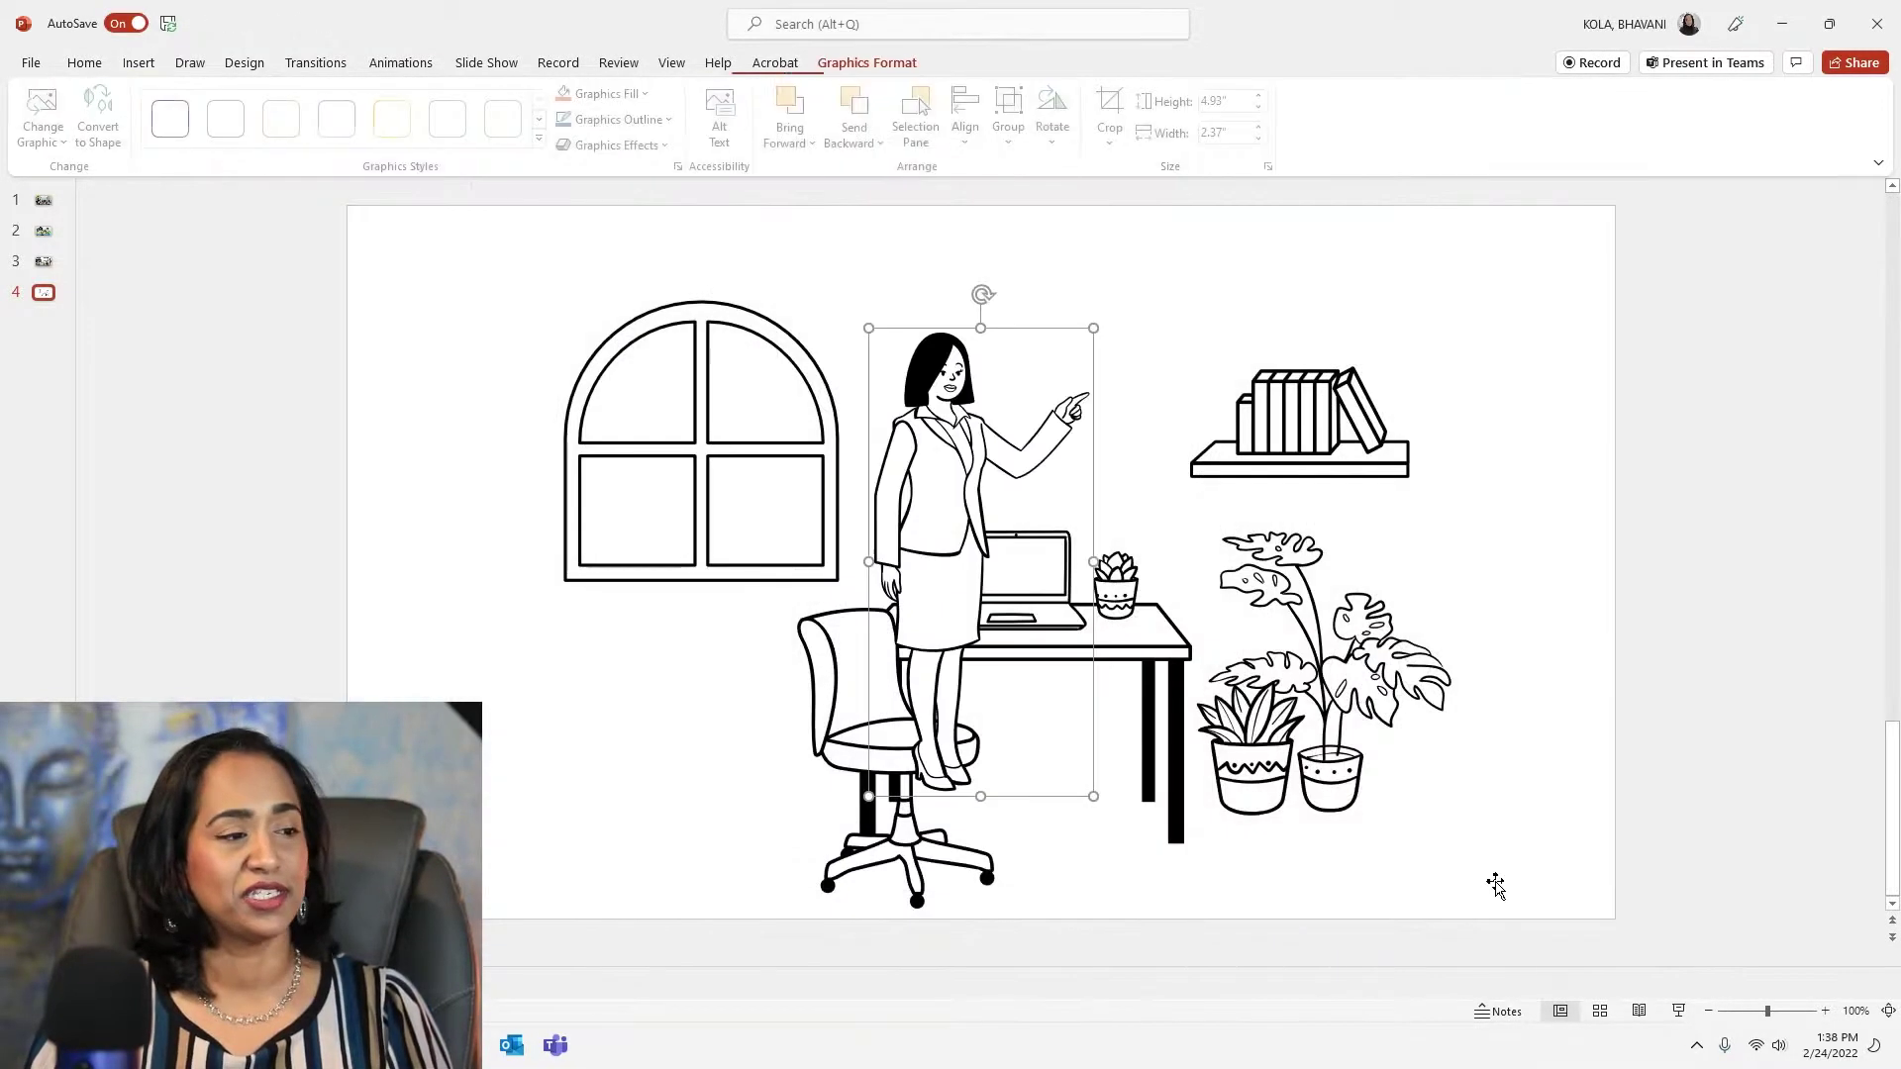
Move the woman beside the arched window and enlarge her to about 6.09" high and 2.92" wide.
drag(953, 456, 502, 548)
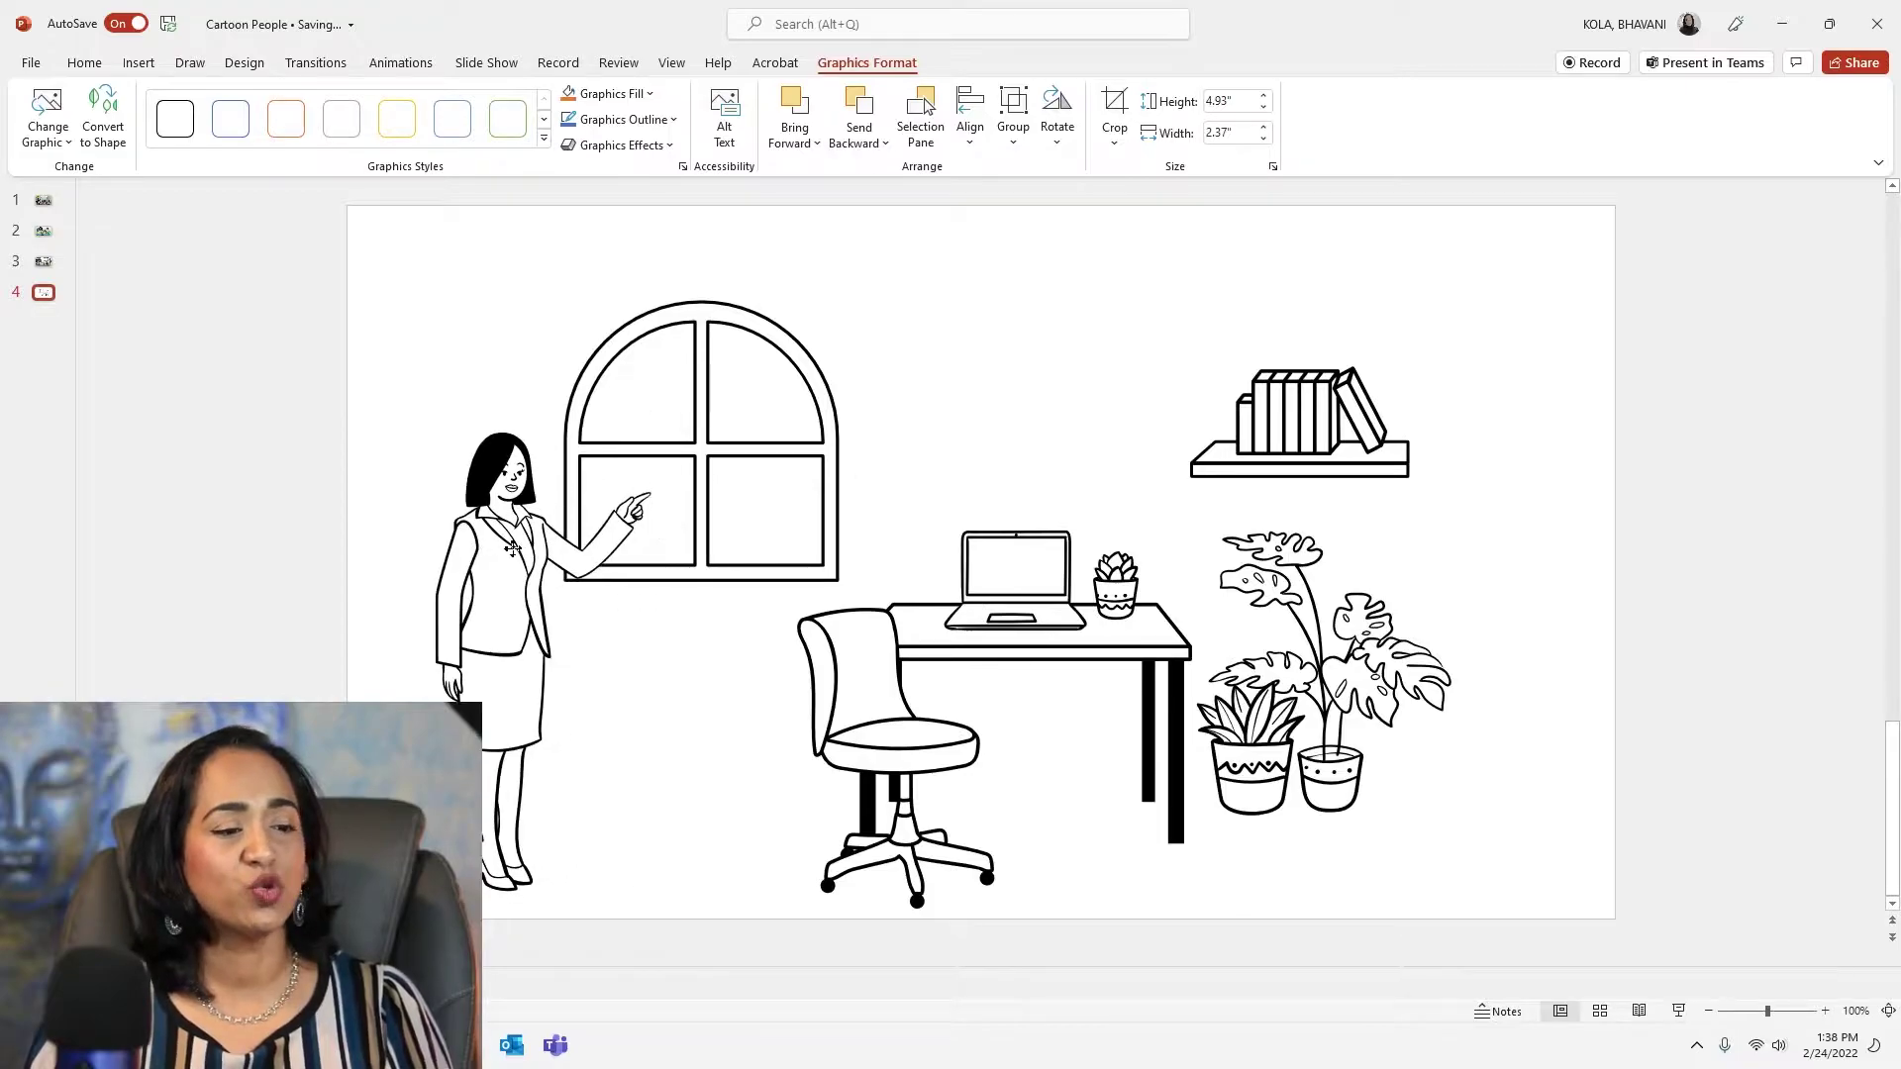
drag(512, 430, 564, 320)
drag(401, 556, 396, 547)
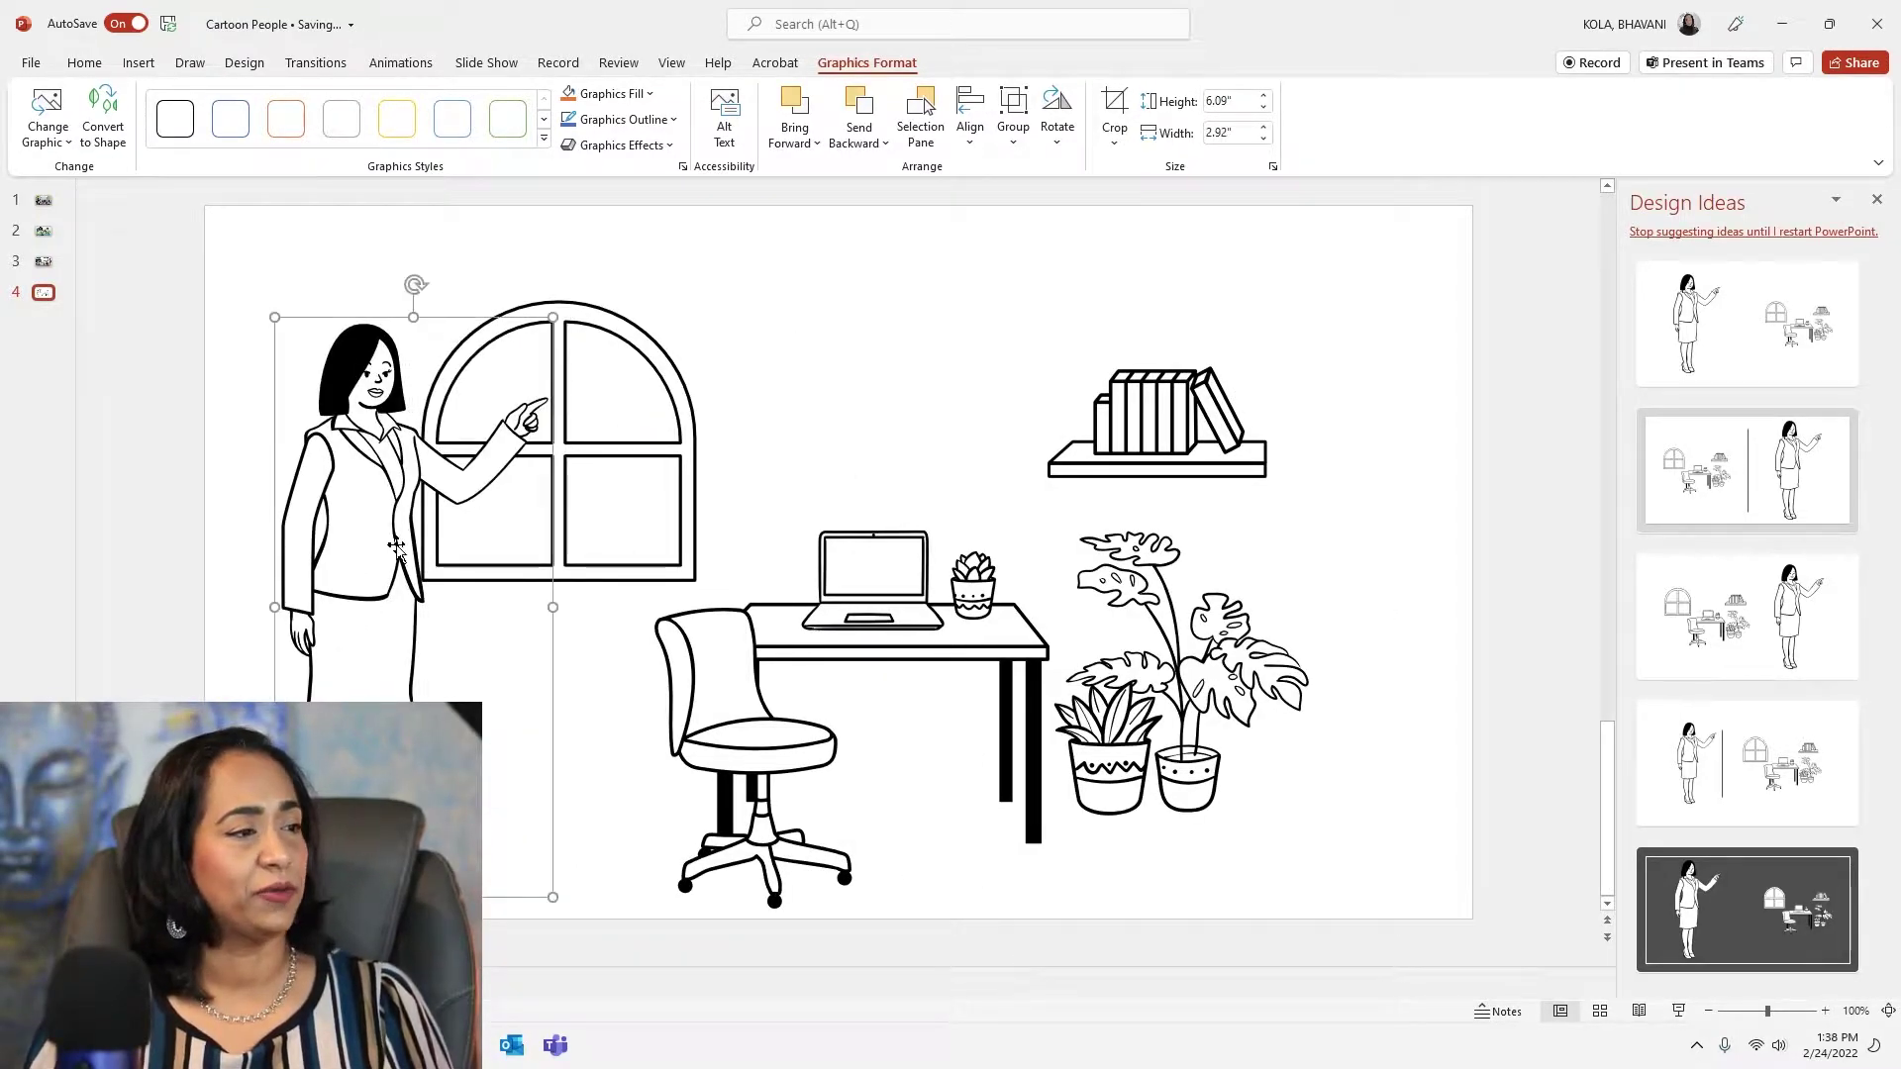
Dismiss the design suggestions and leave nothing selected on the slide.
click(1880, 202)
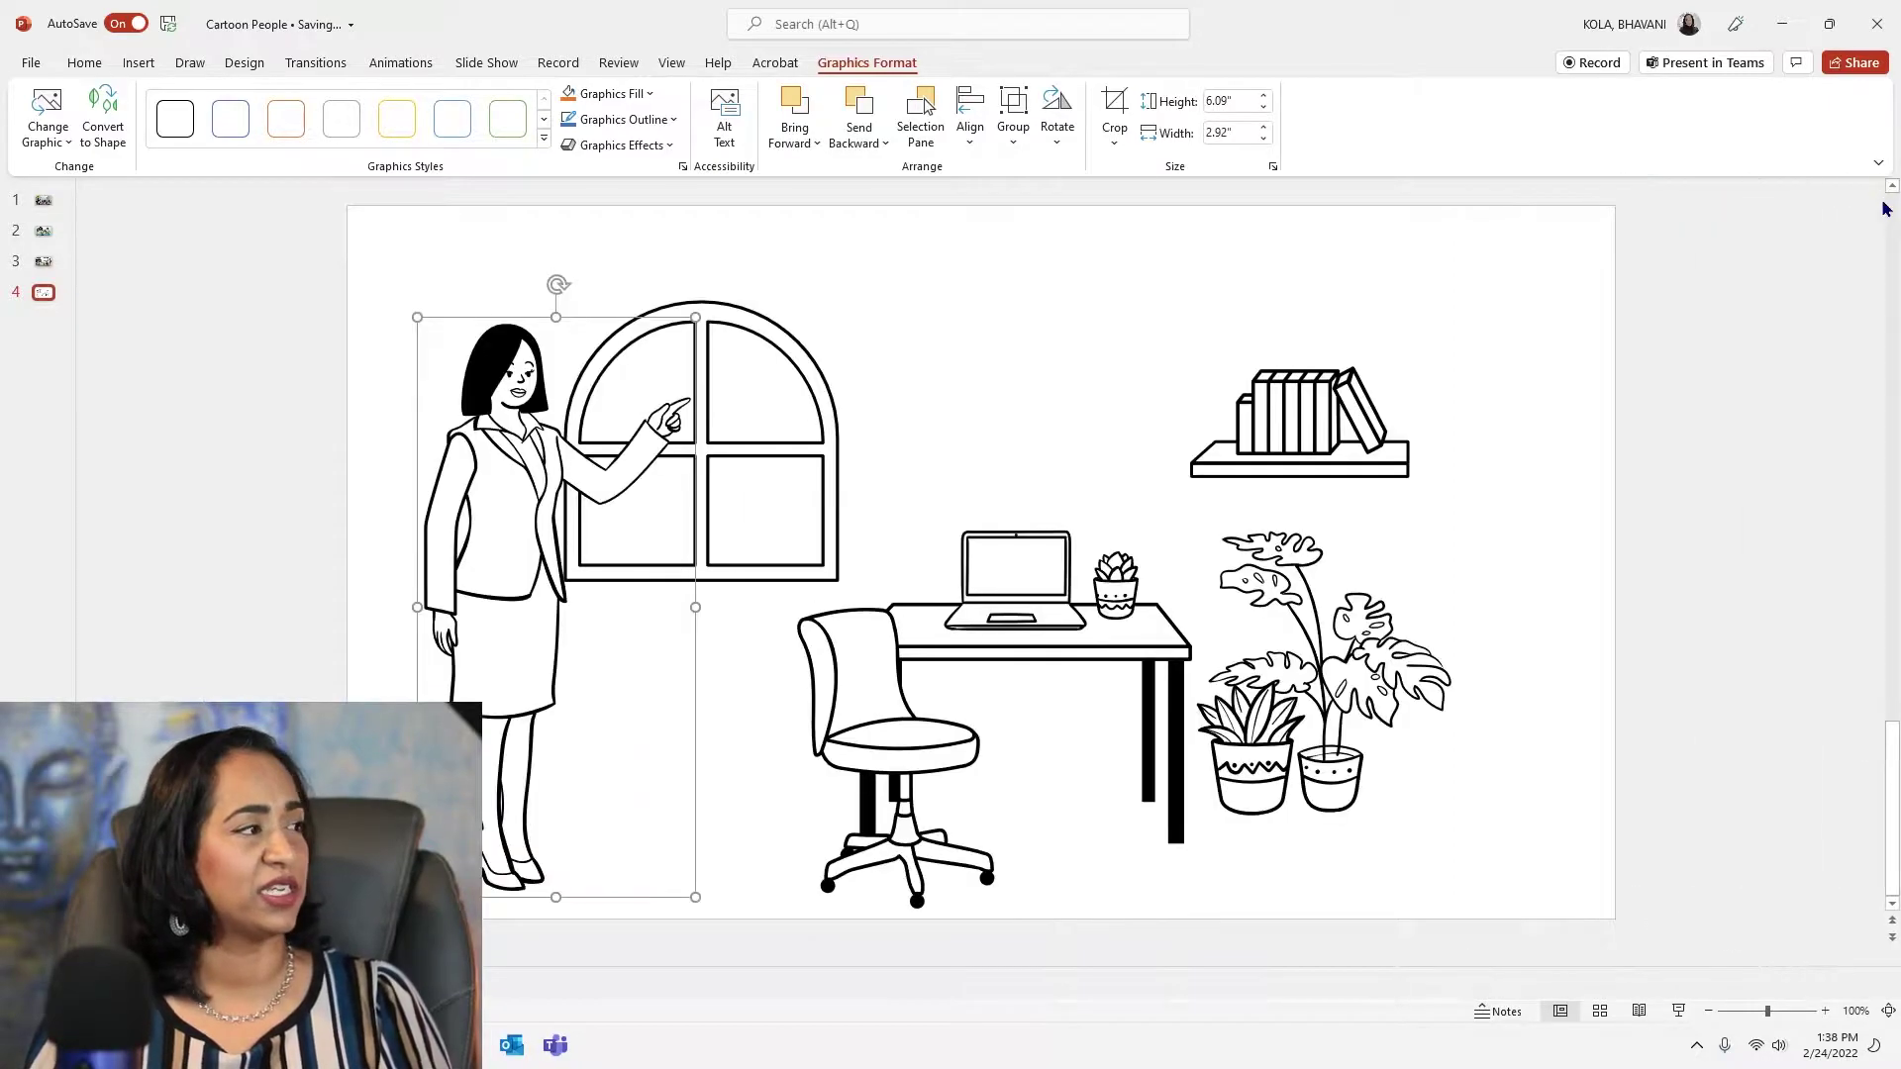
click(1040, 375)
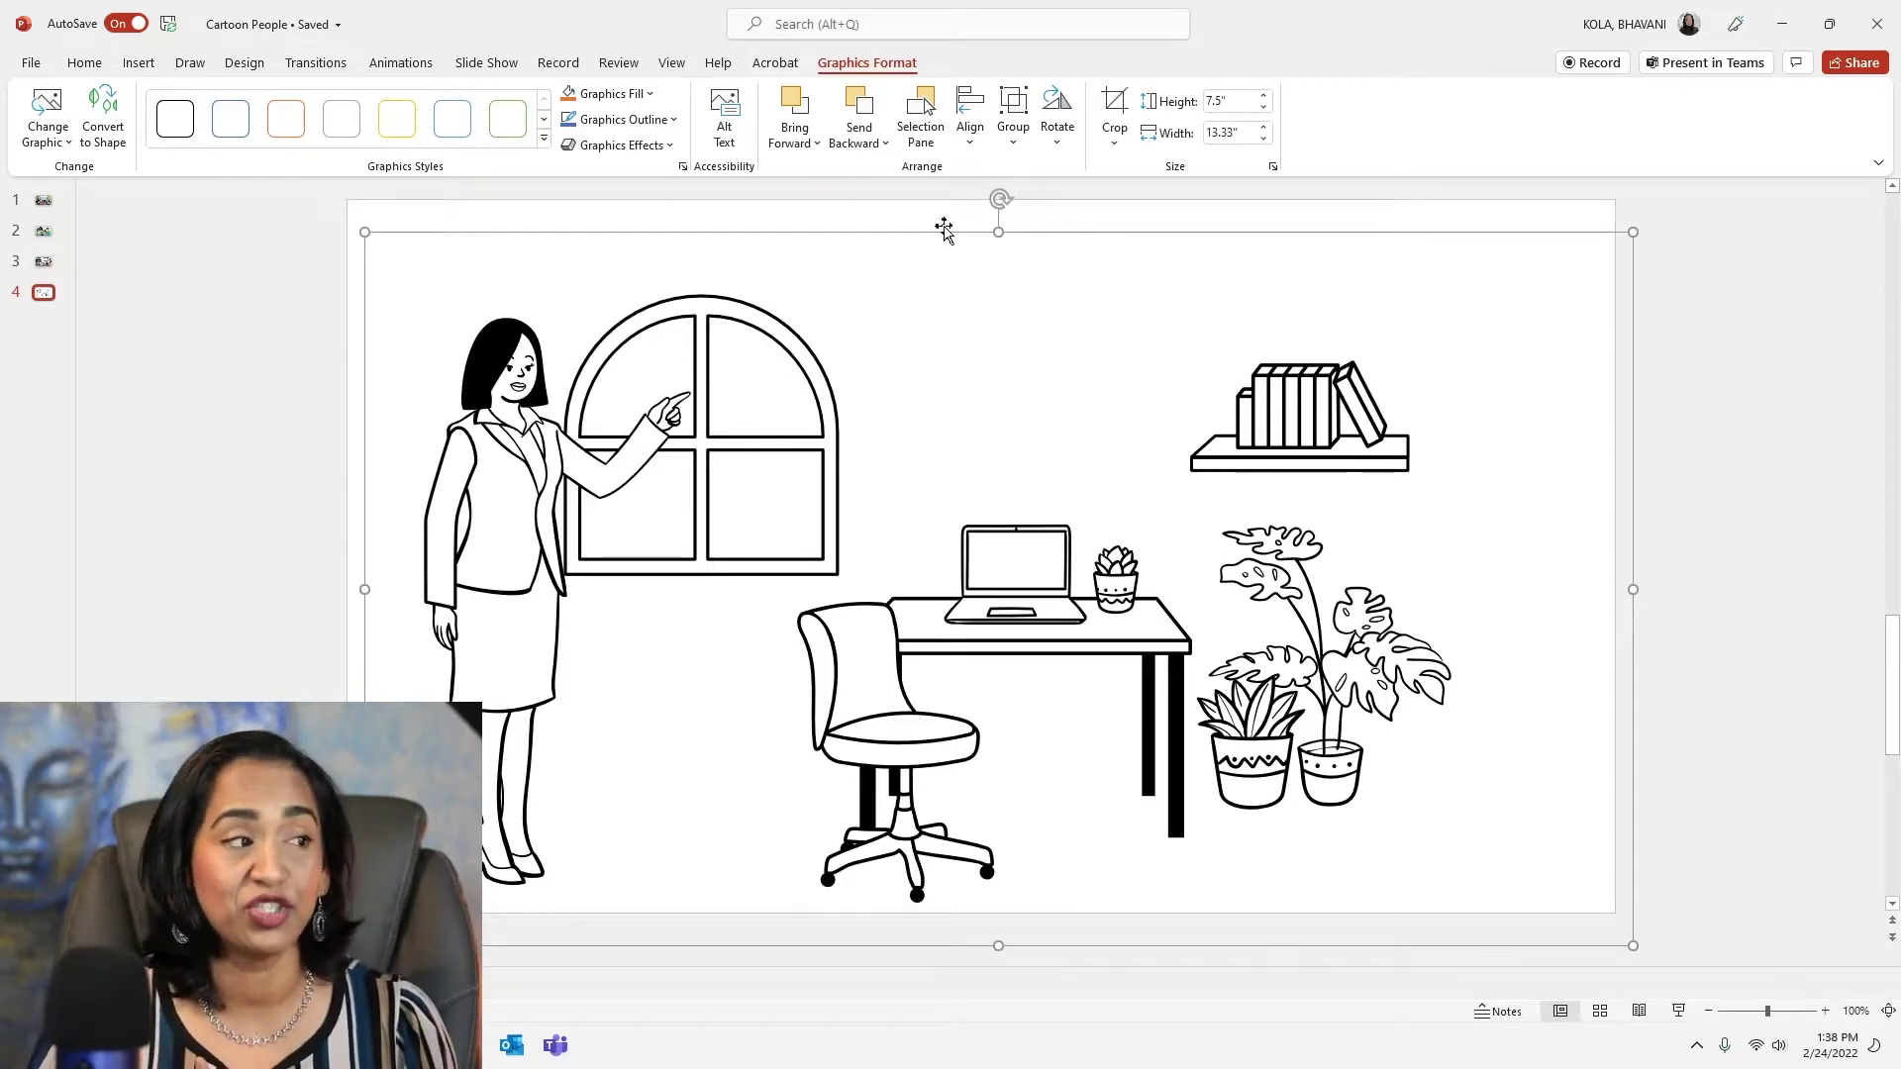
key(Escape)
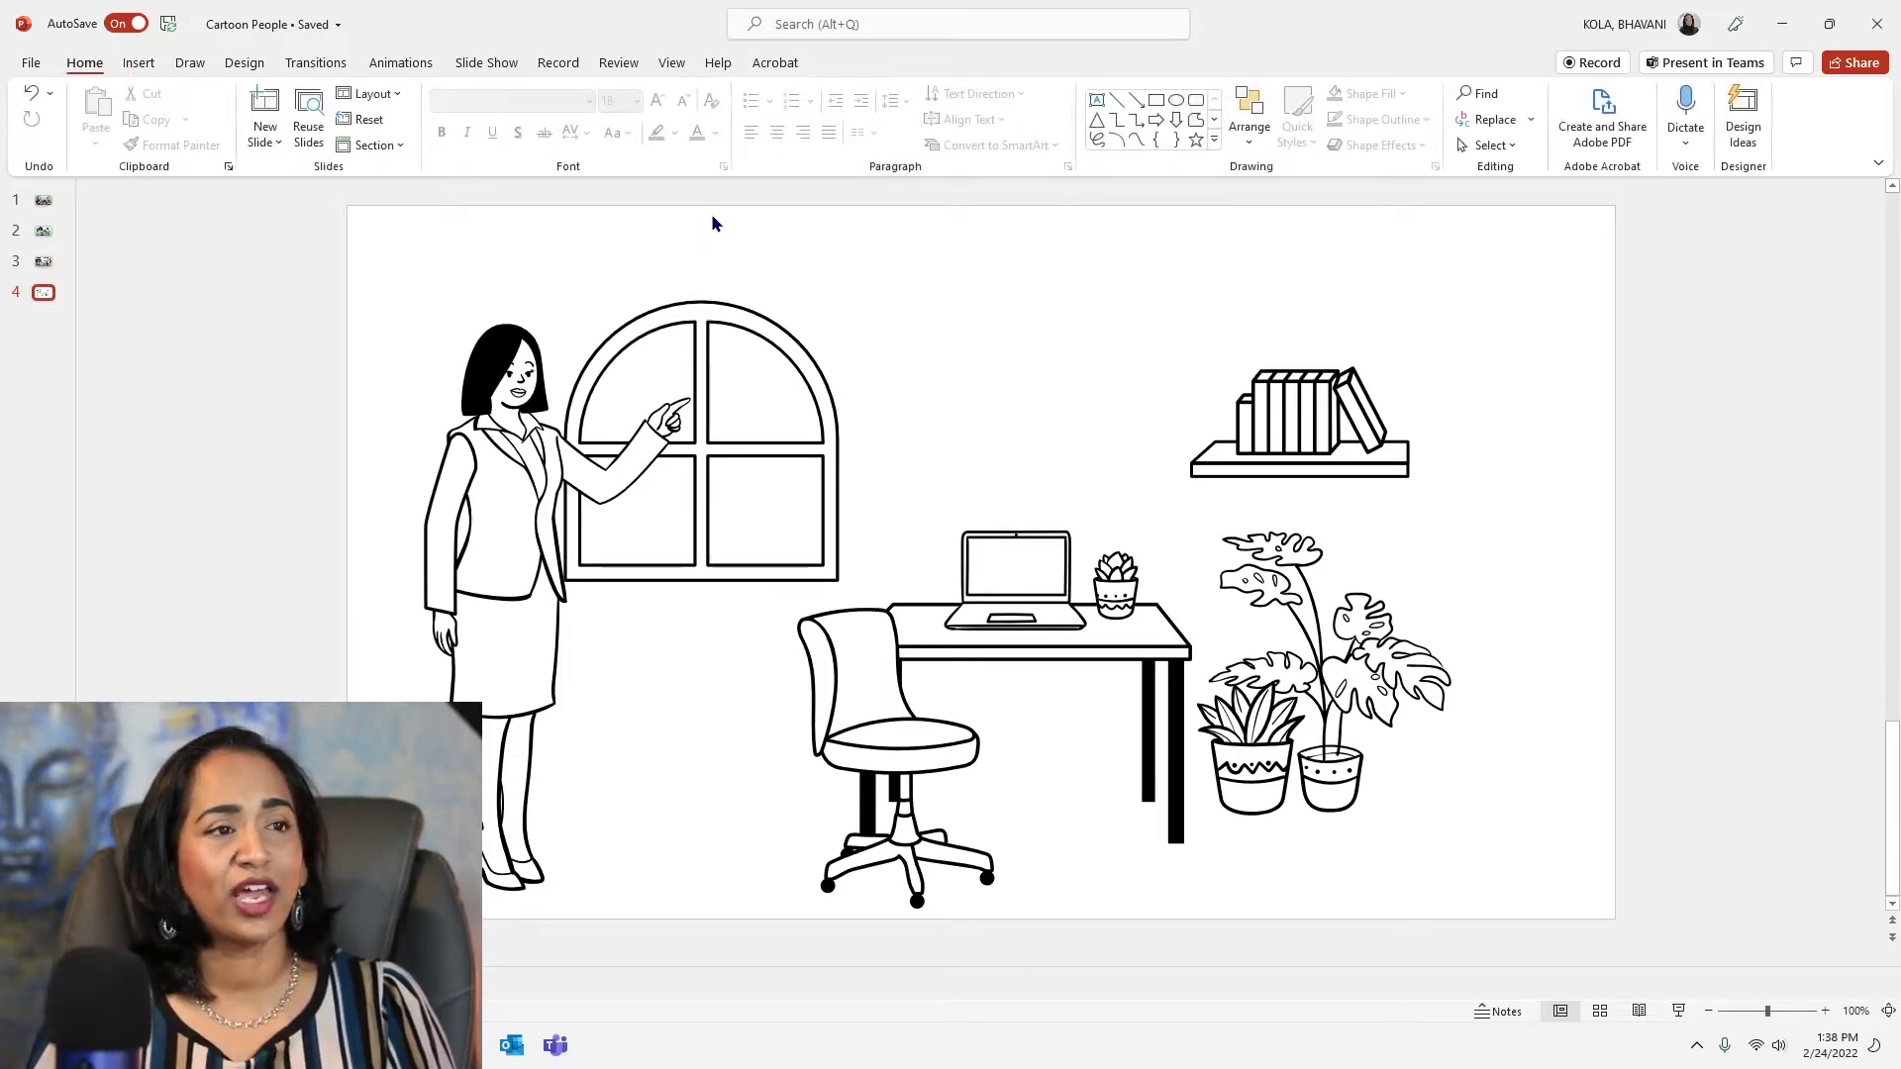
Try a gradient fill on the slide's background, undo it, and close the background formatting options.
right_click(368, 216)
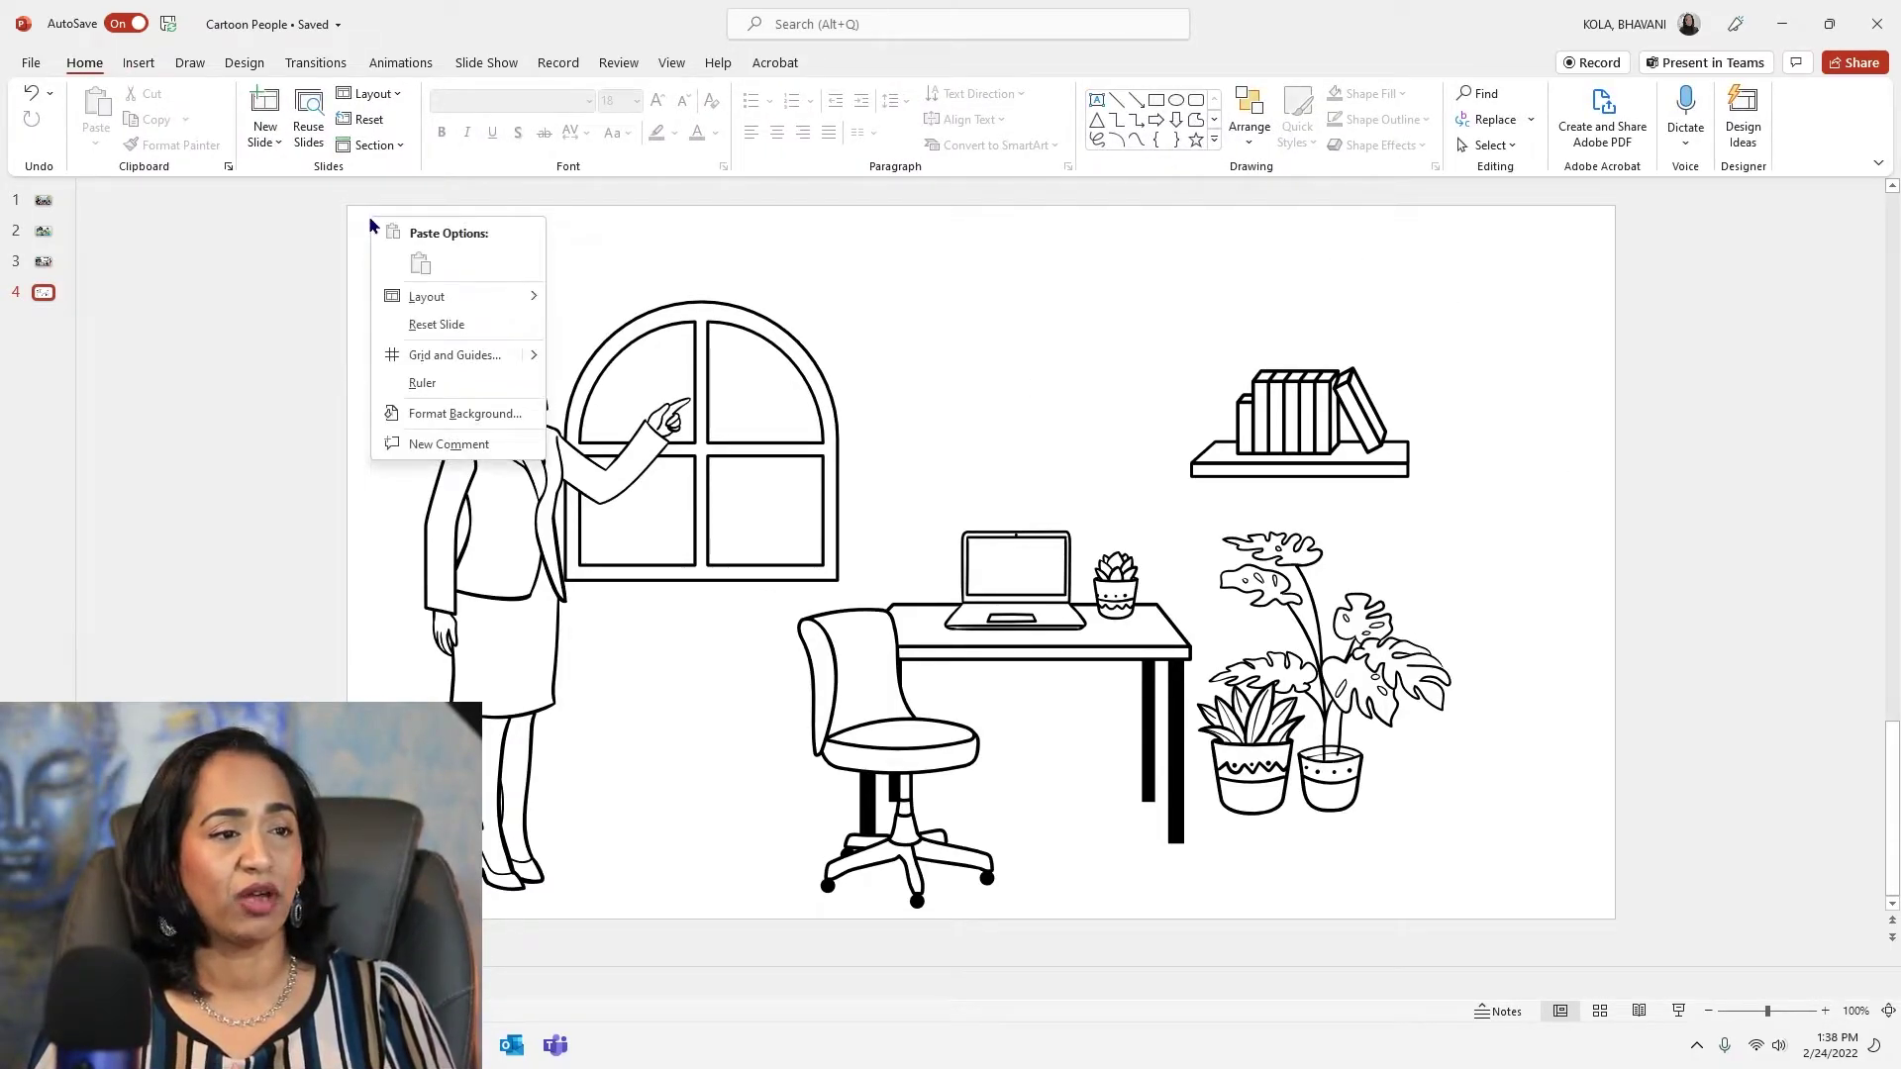
click(458, 416)
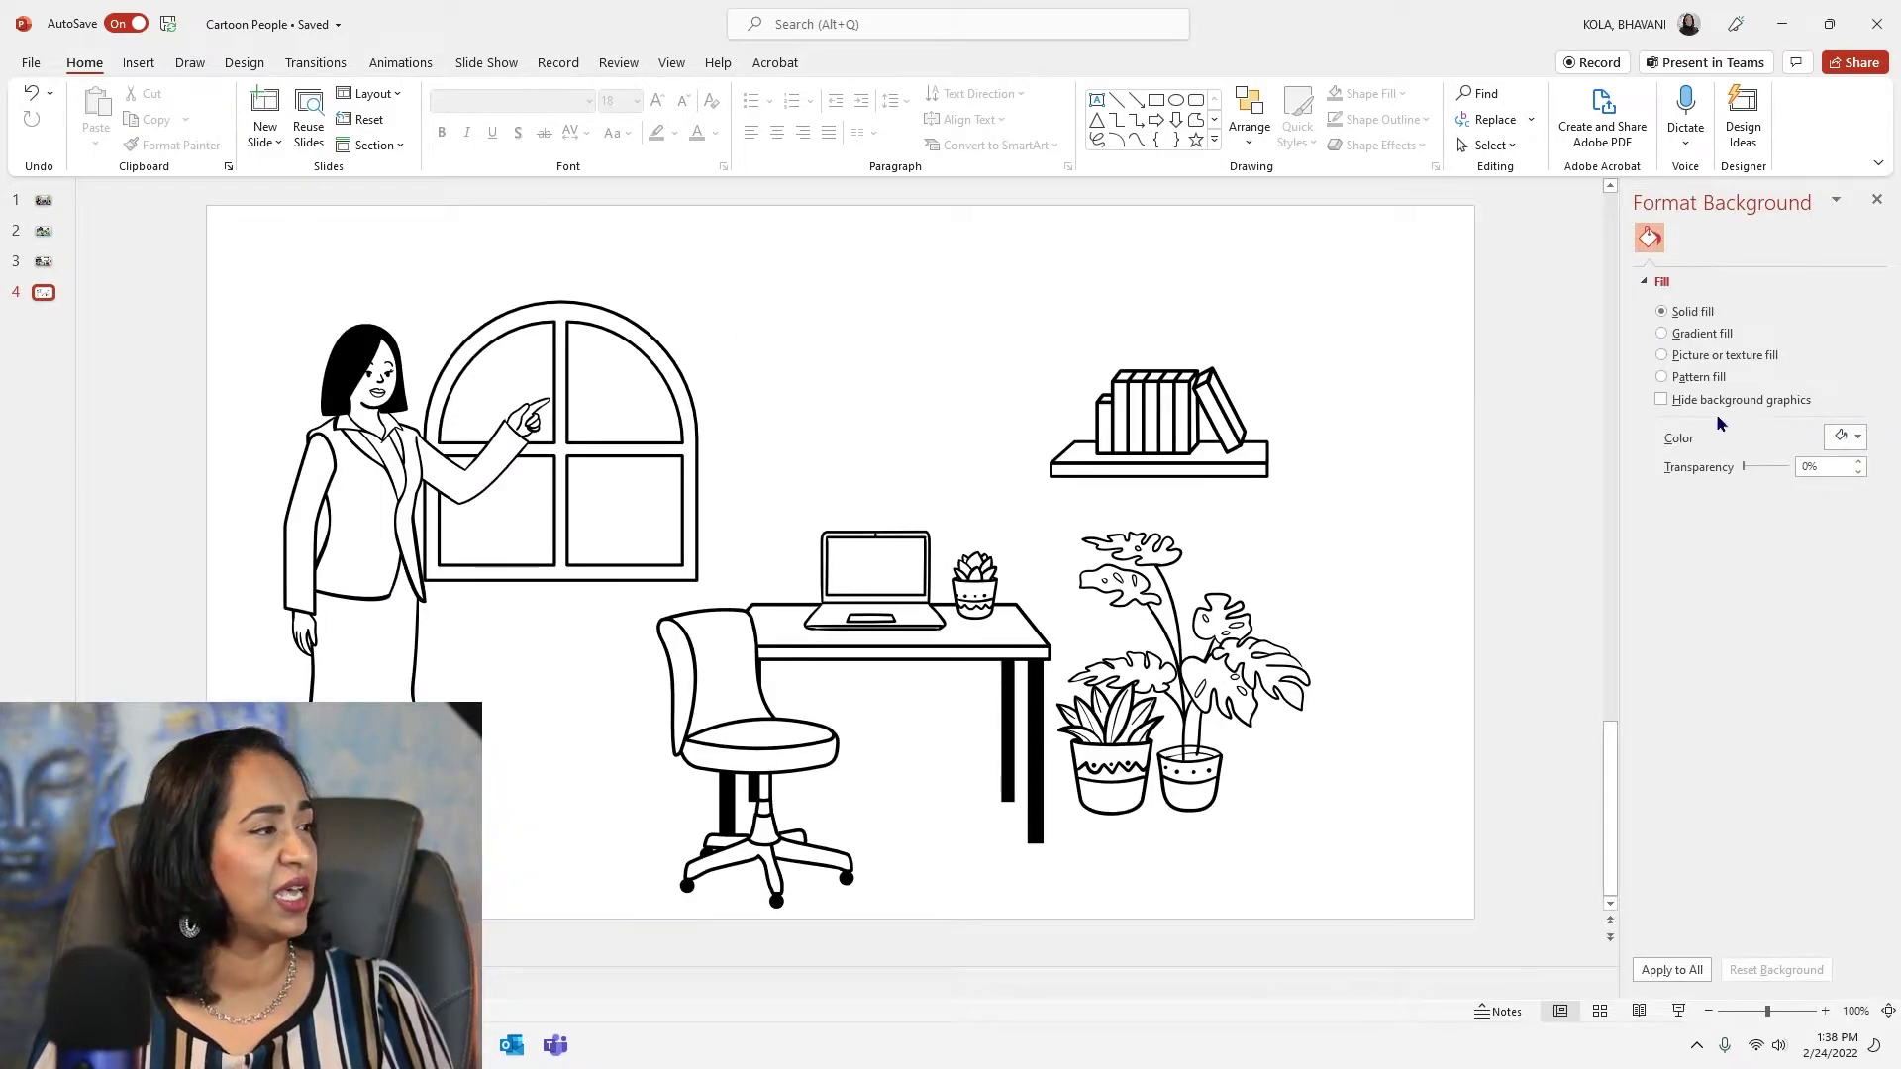
click(1663, 333)
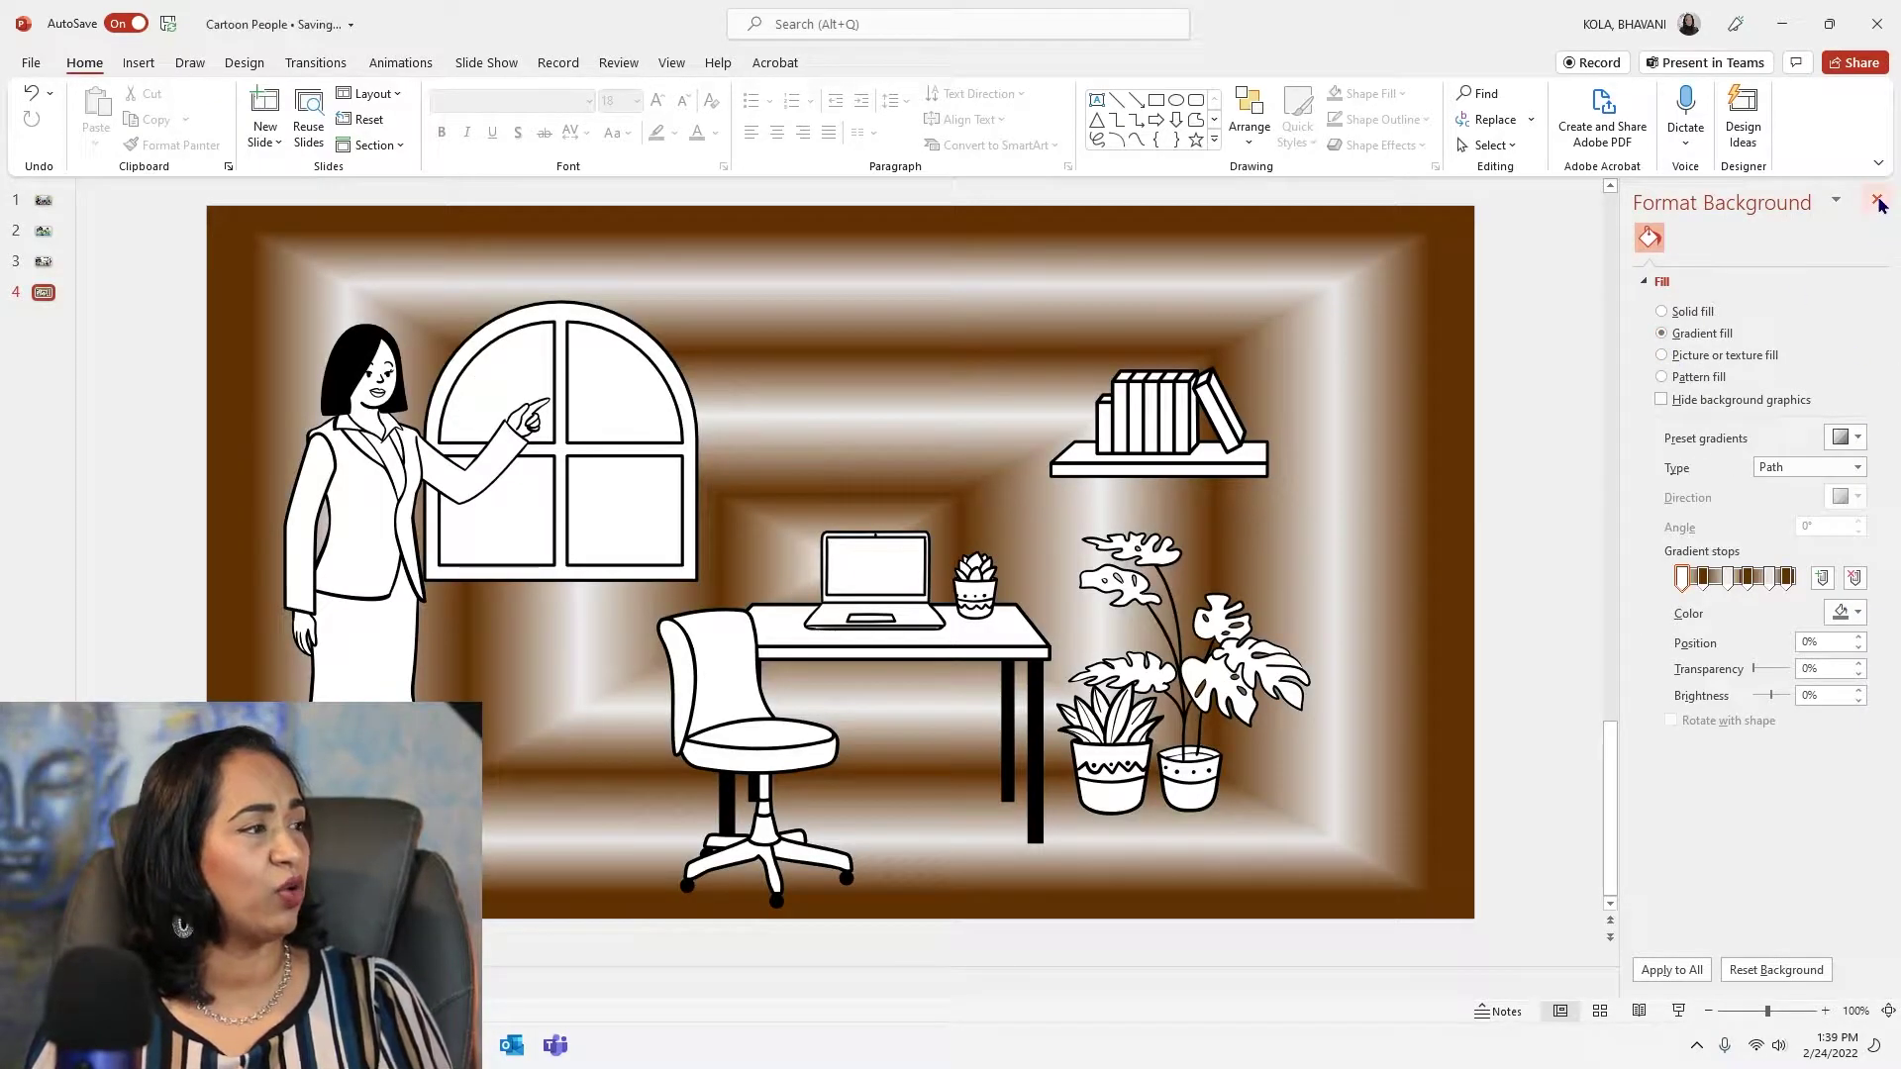
key(ctrl+z)
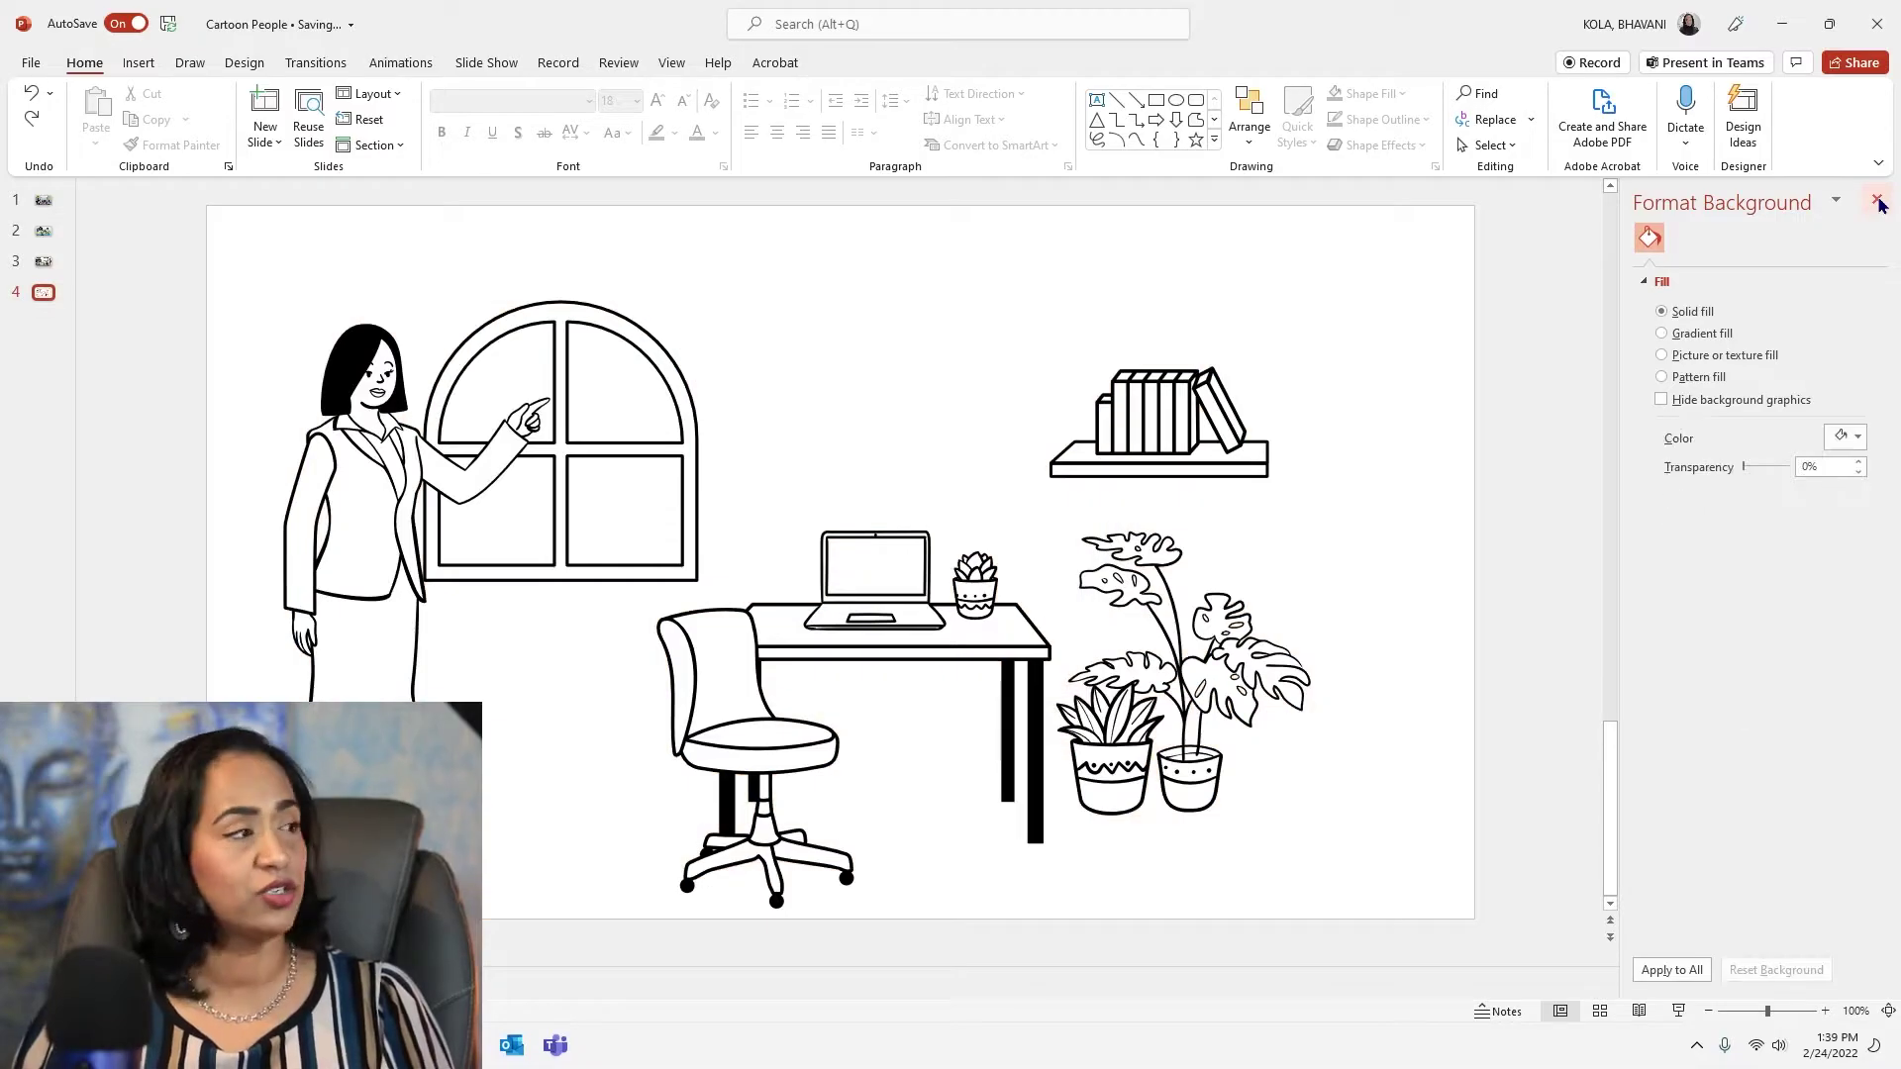
click(1879, 201)
Browse the design ideas for the slide with the woman and office scene, loading further suggestions.
click(1744, 125)
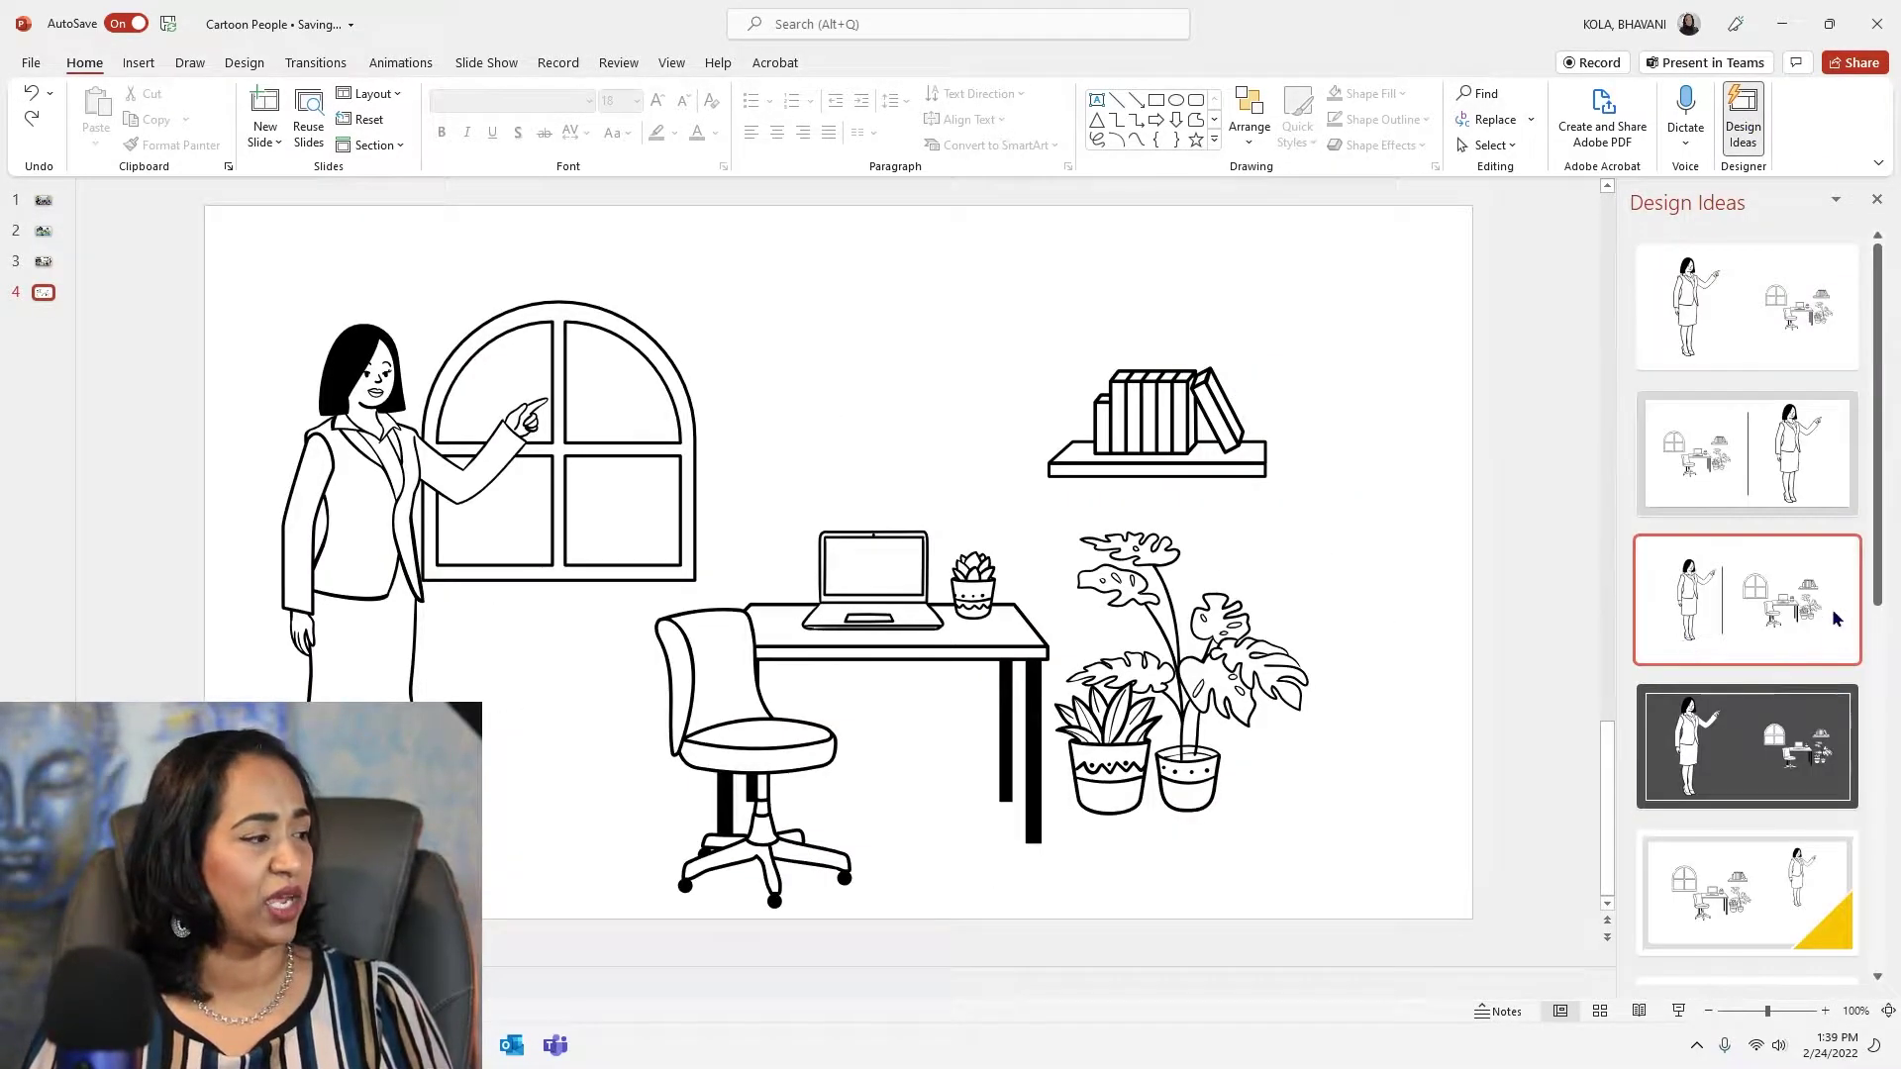
scroll(1832, 594, down, 5)
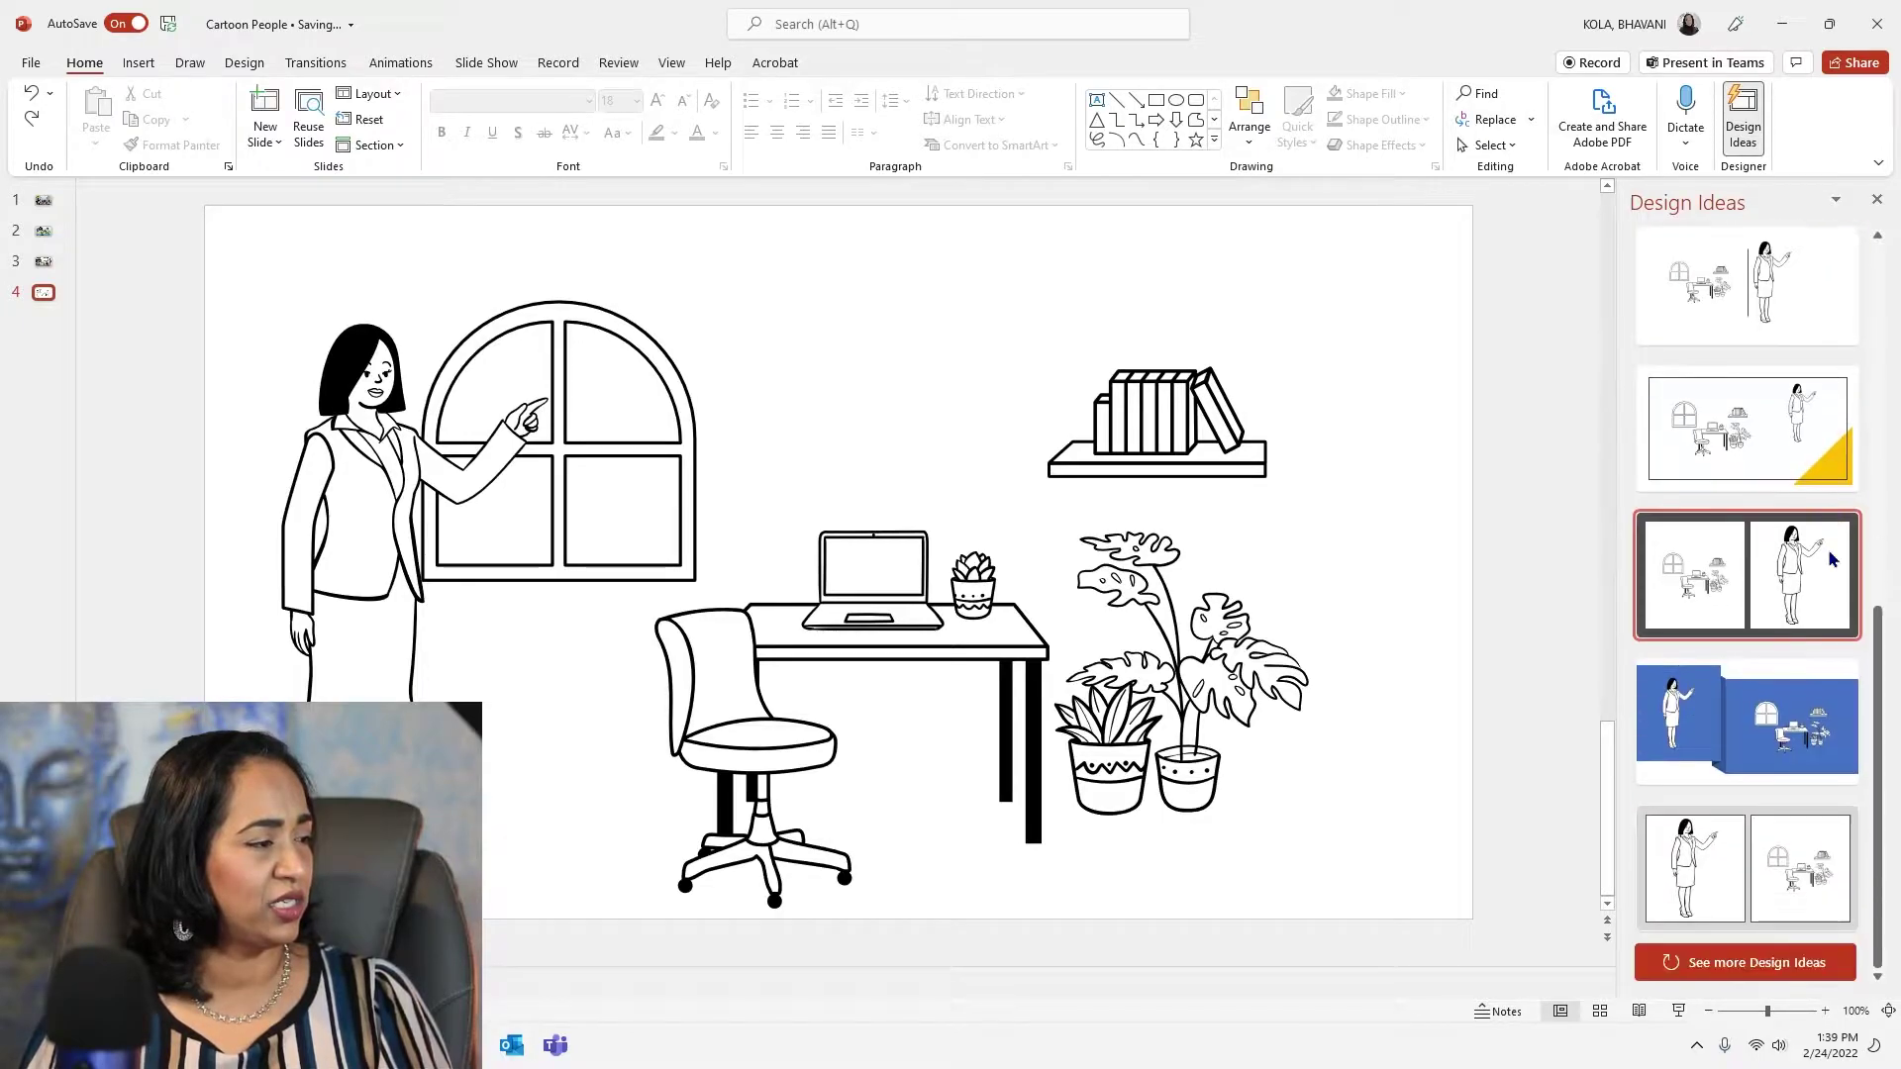
click(1746, 962)
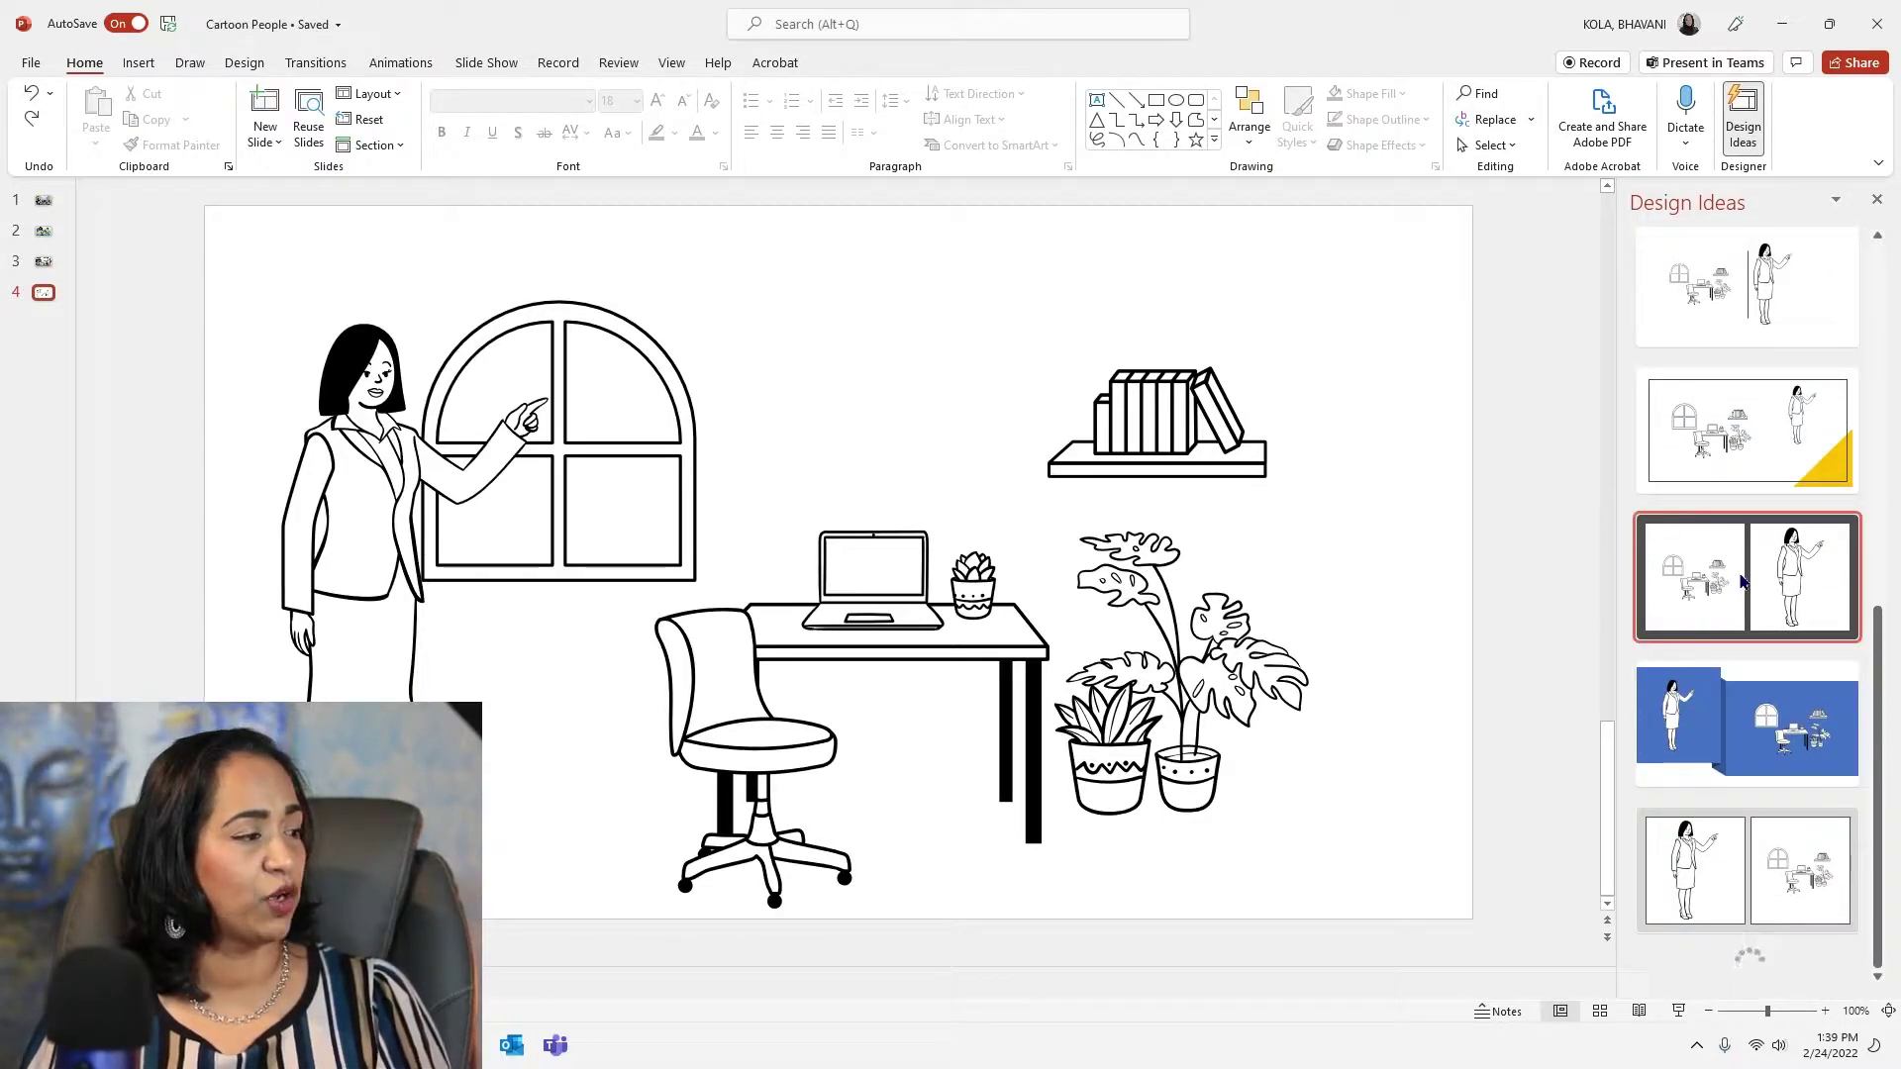
scroll(1741, 581, down, 5)
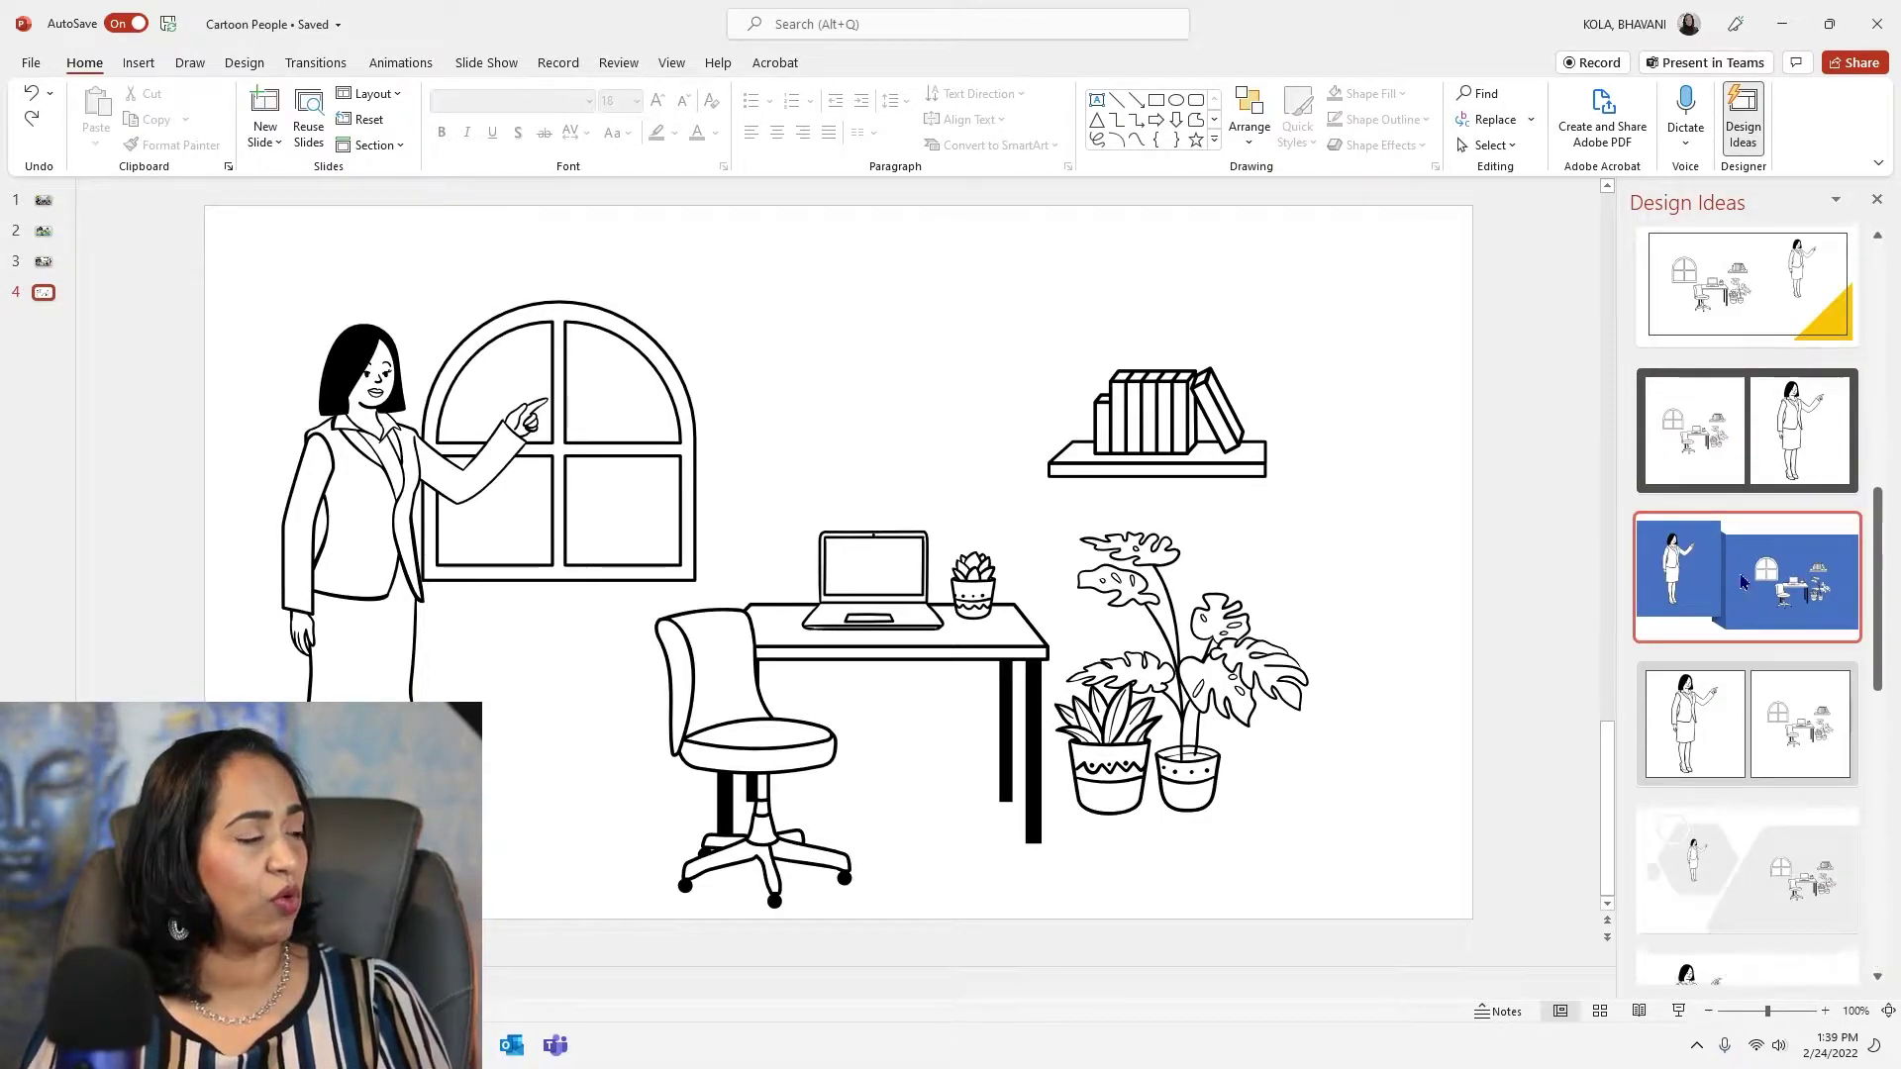
click(1761, 962)
scroll(1762, 971, down, 4)
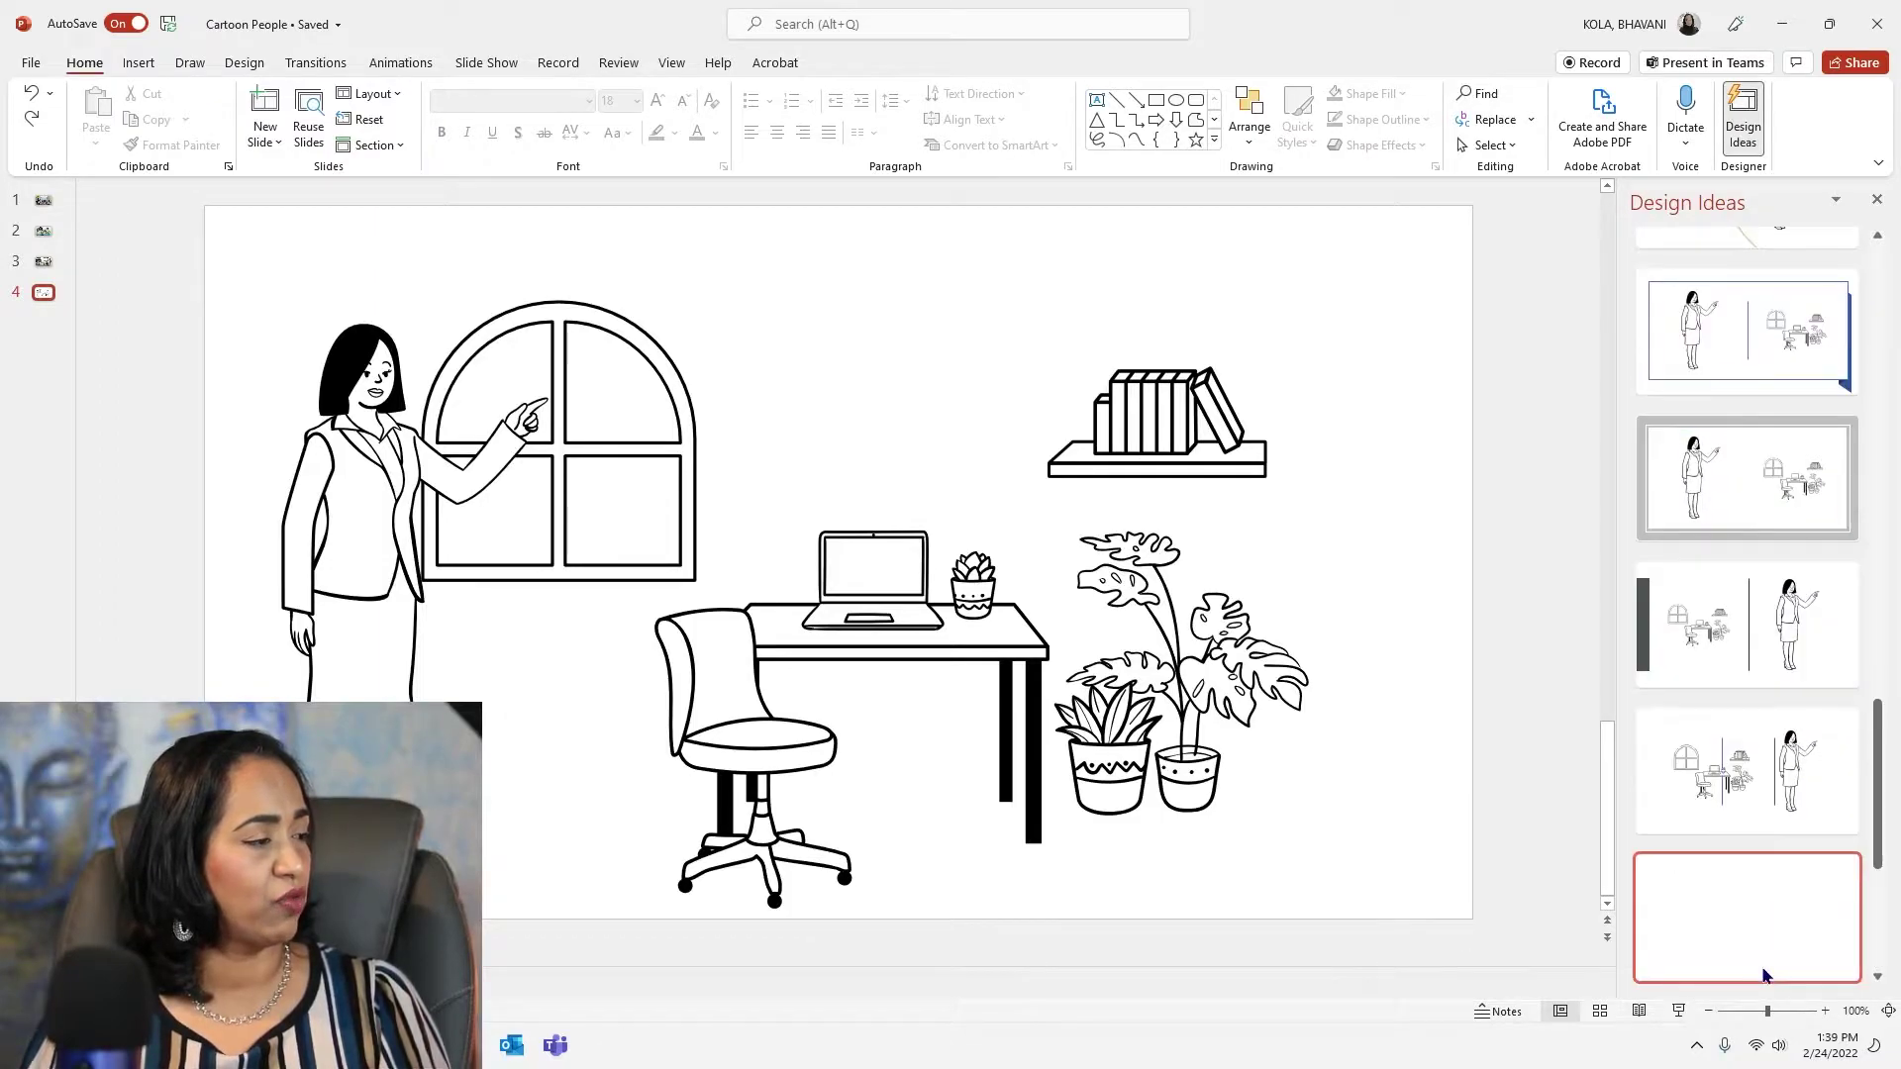
scroll(1832, 812, down, 4)
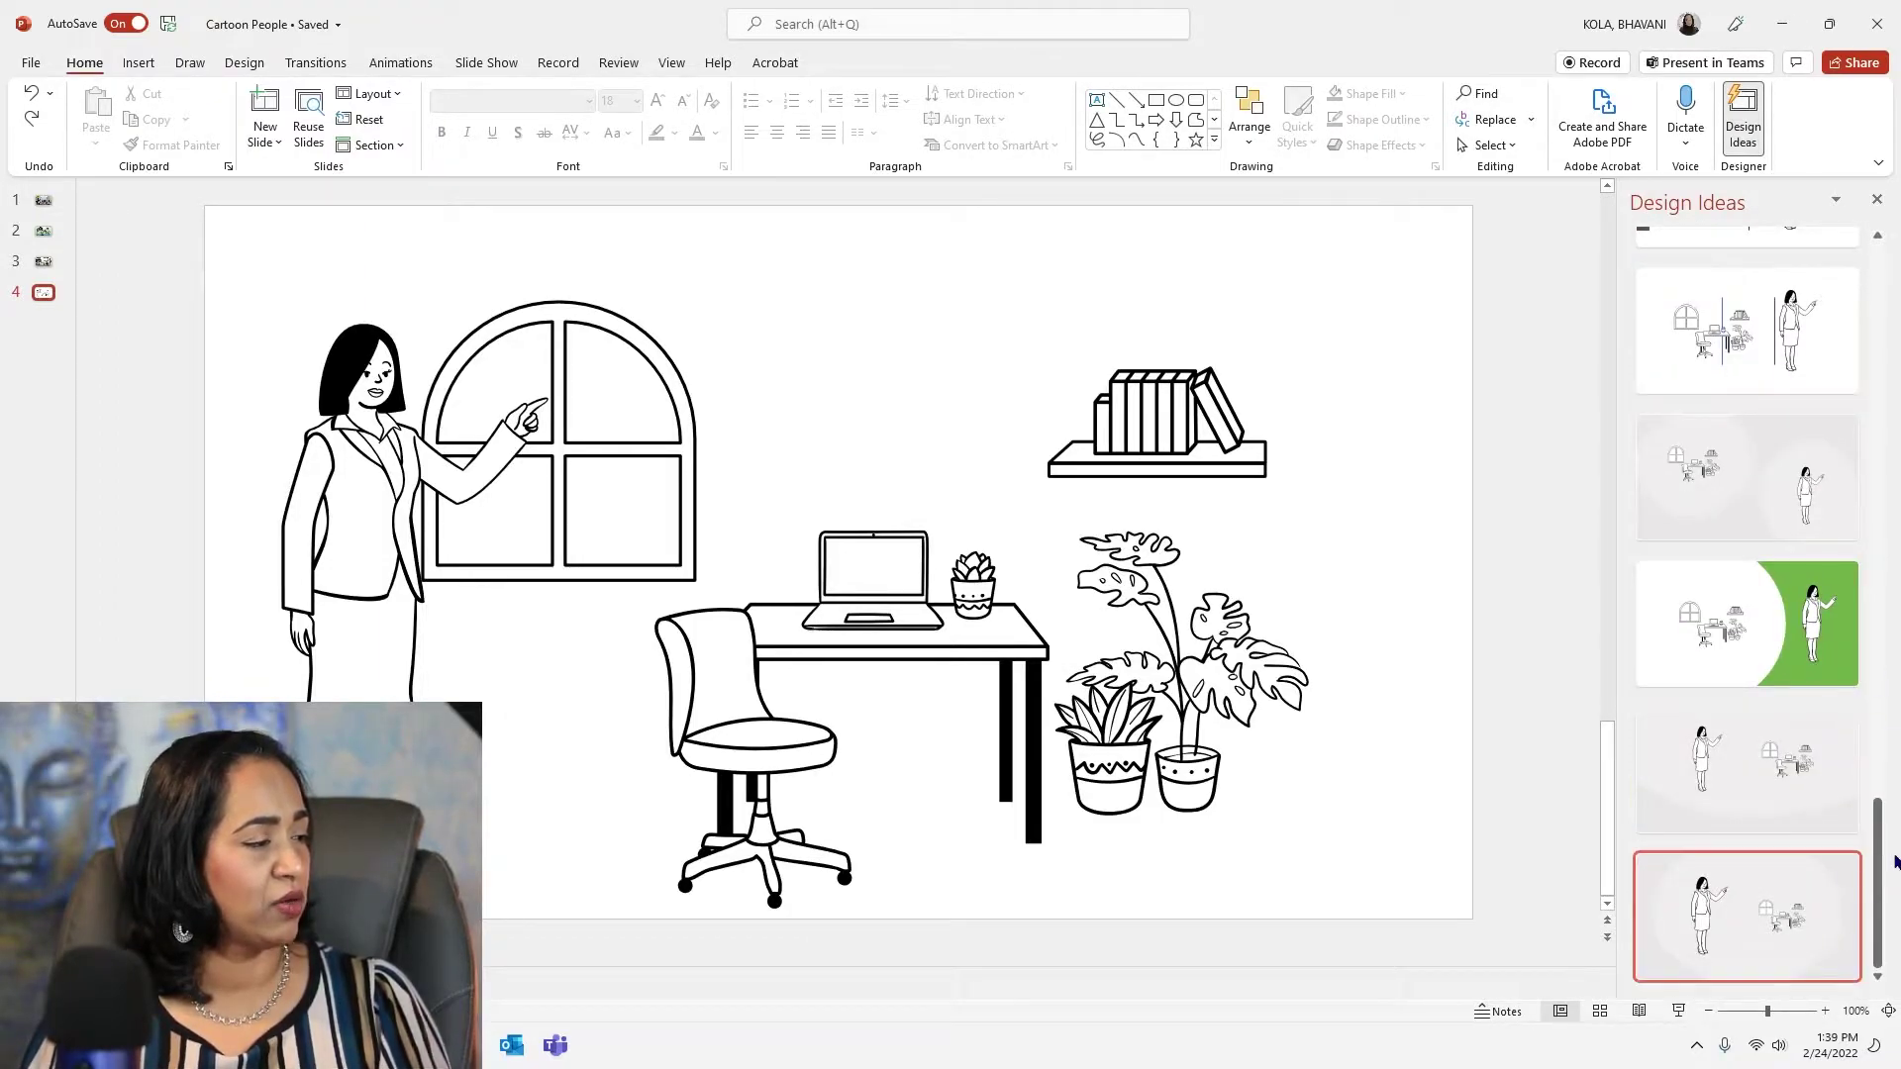
Delete the woman and apply the design idea with the light grey brush-stroke edge to the office scene.
click(366, 555)
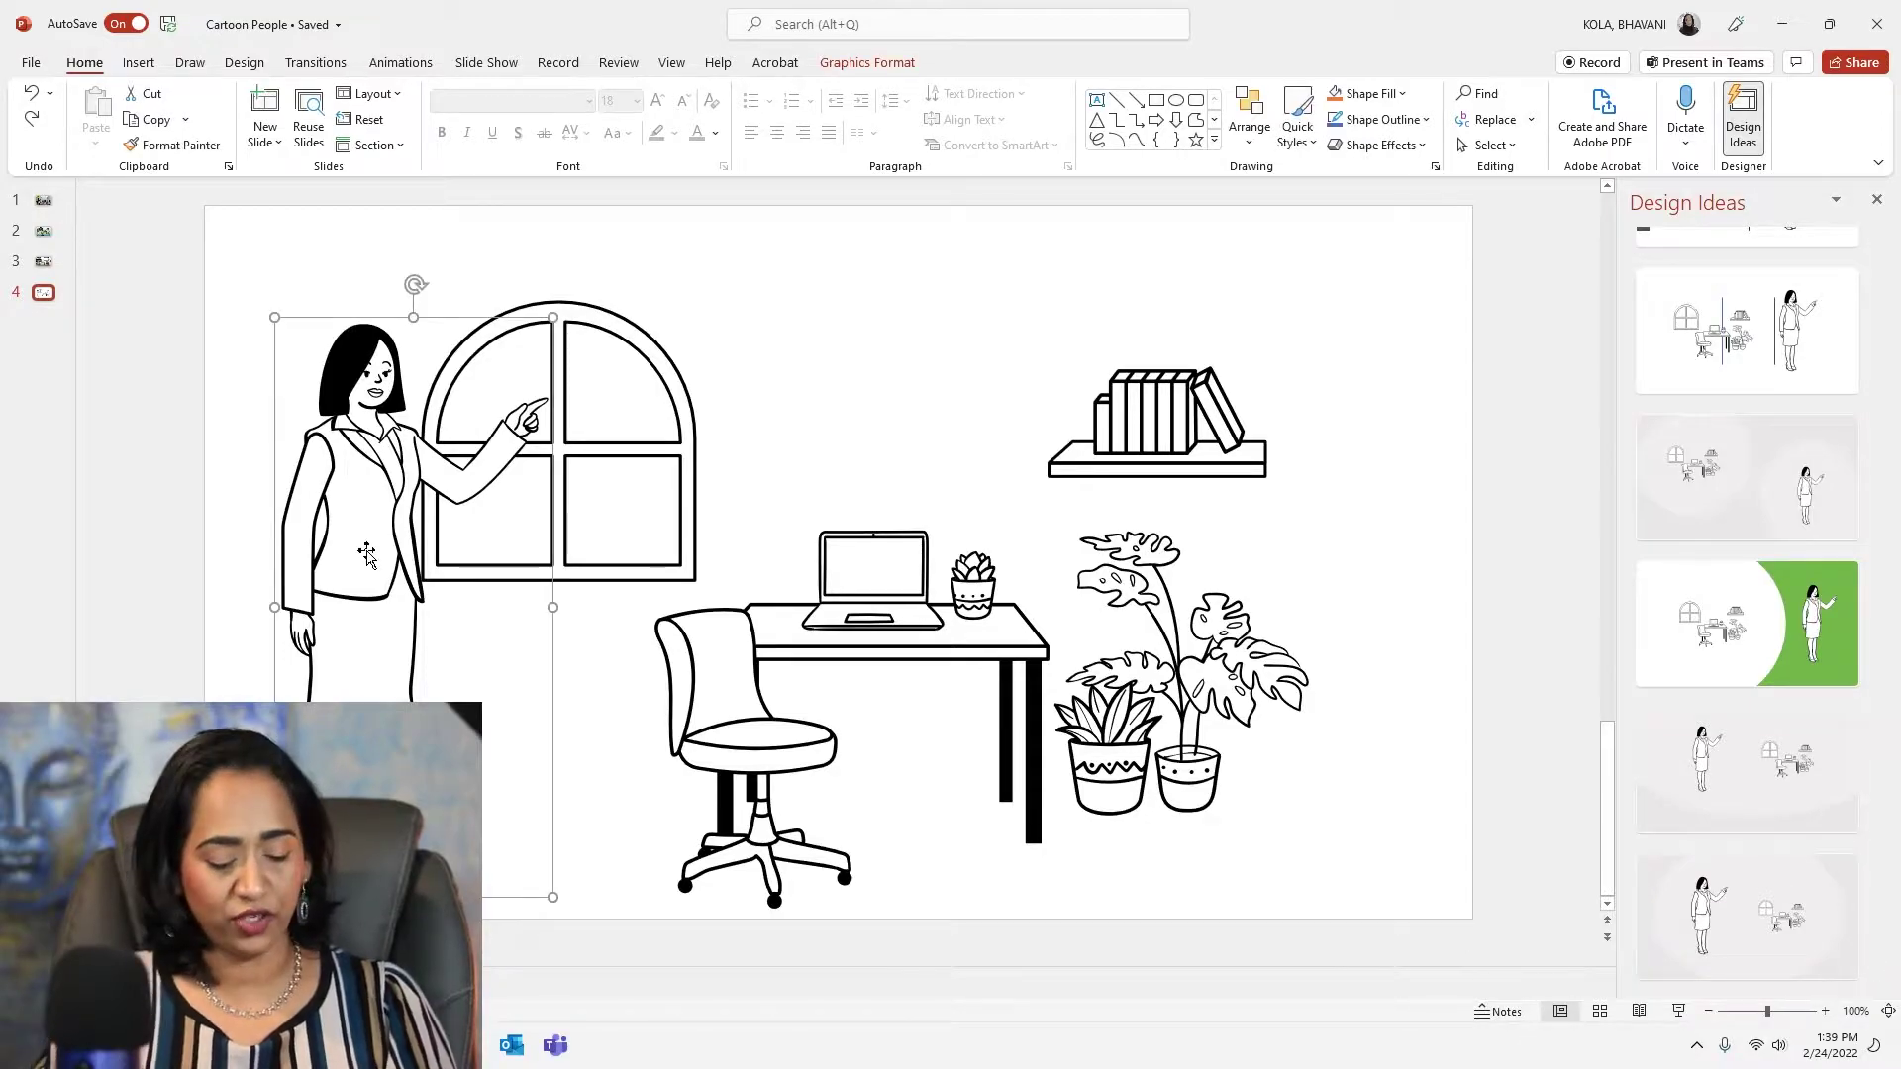
key(Delete)
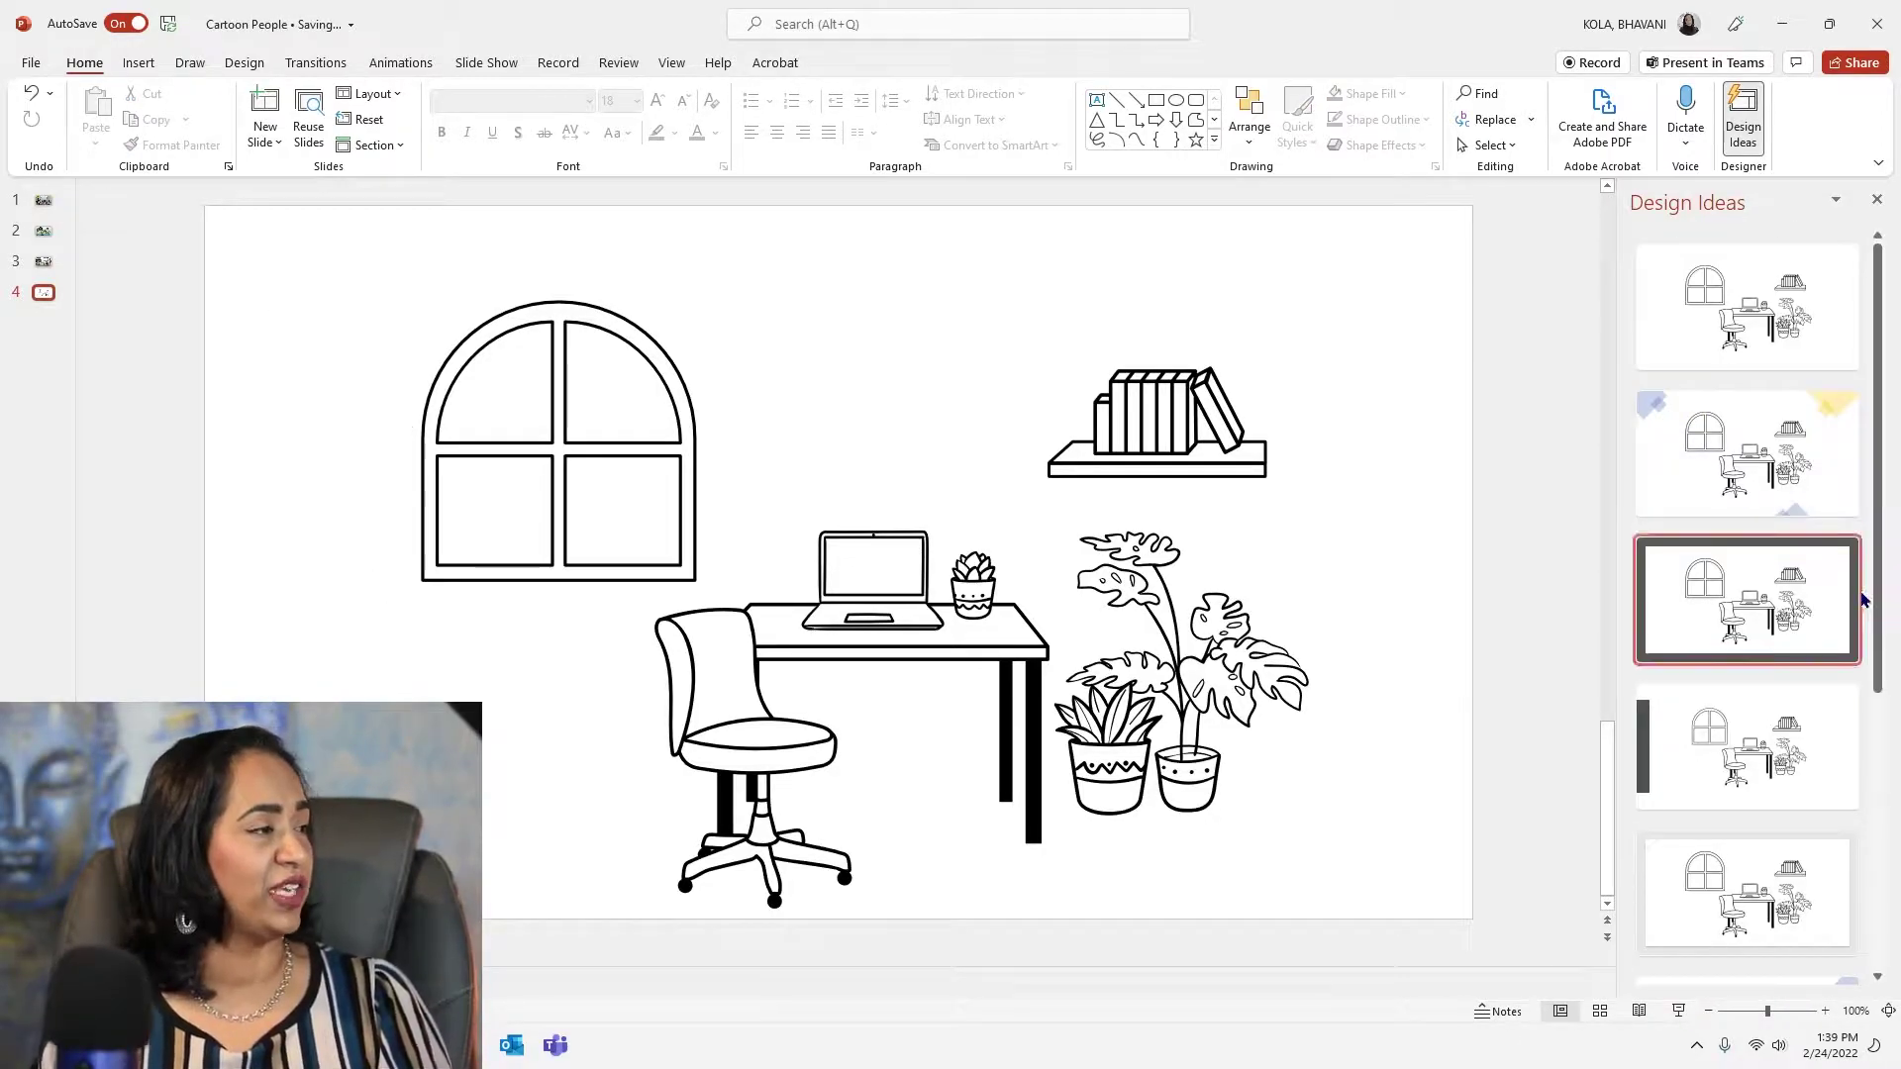
scroll(1860, 589, down, 1)
scroll(1857, 579, down, 3)
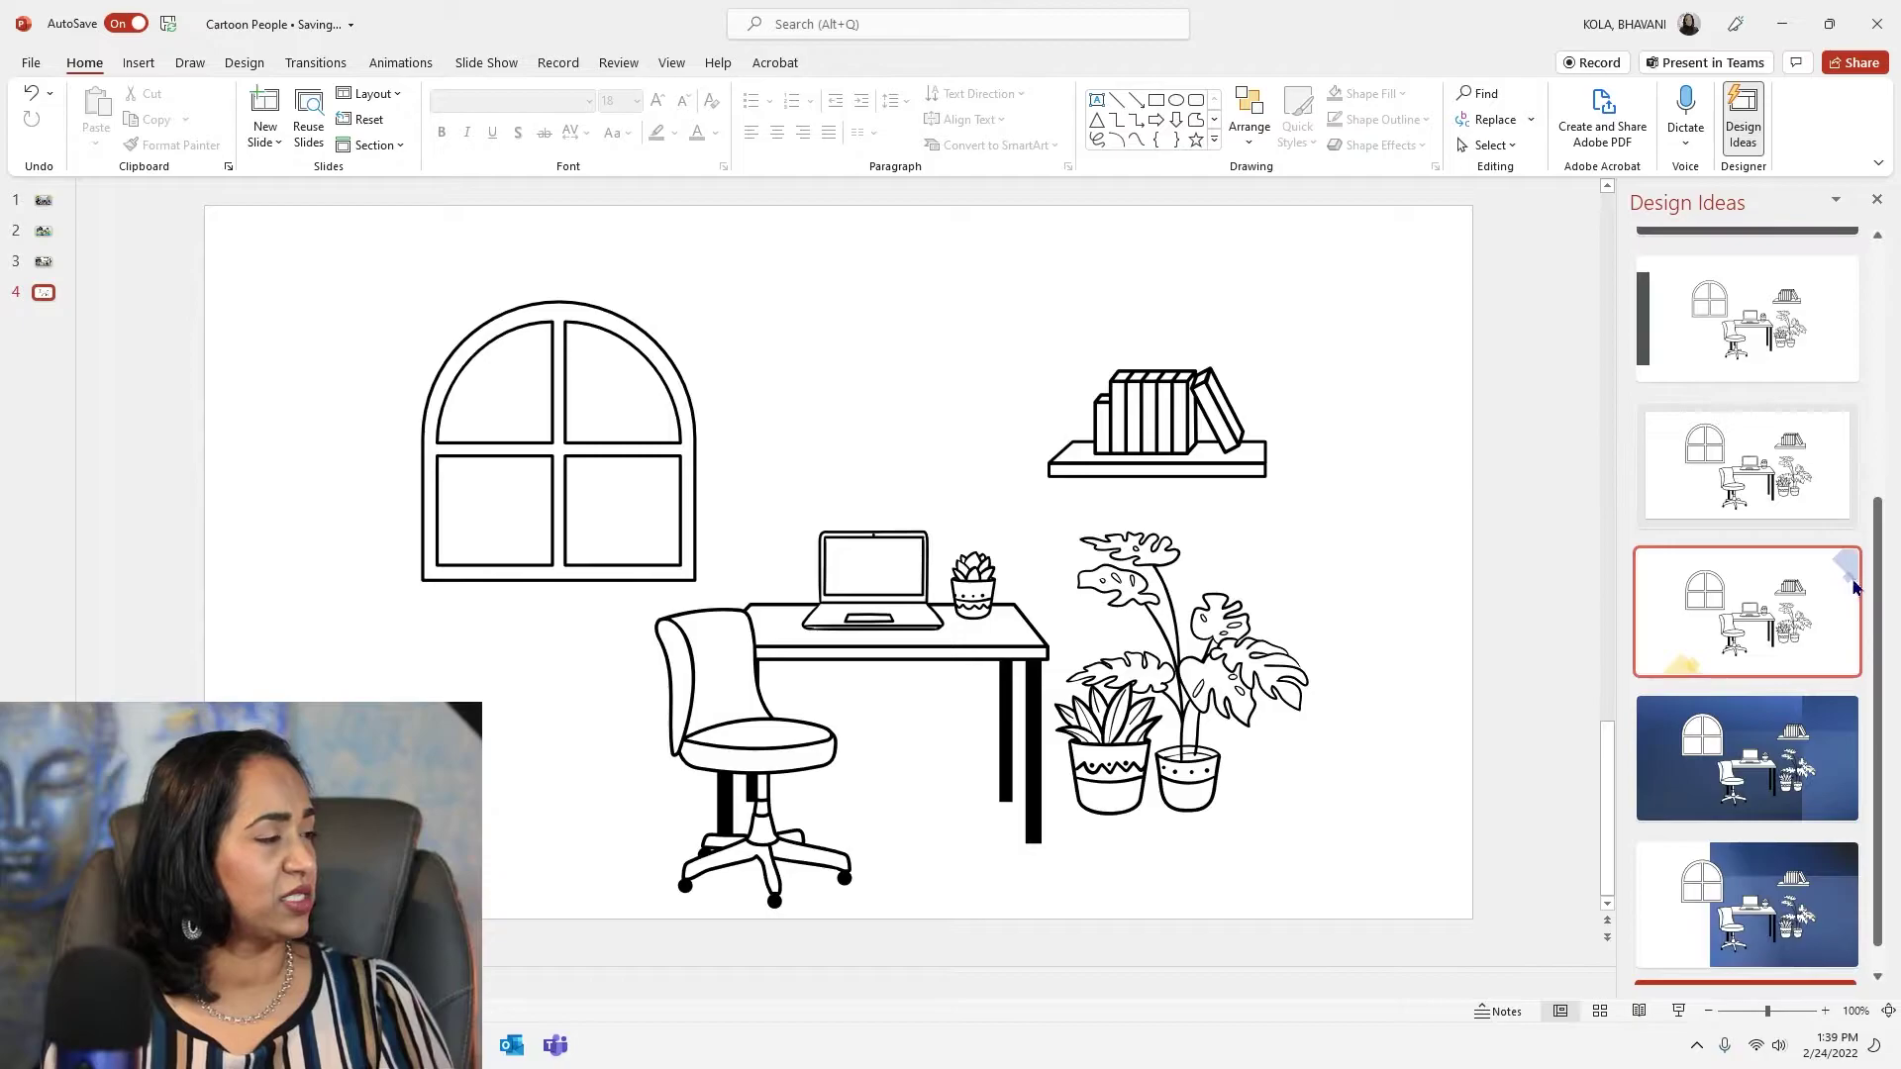
click(1741, 980)
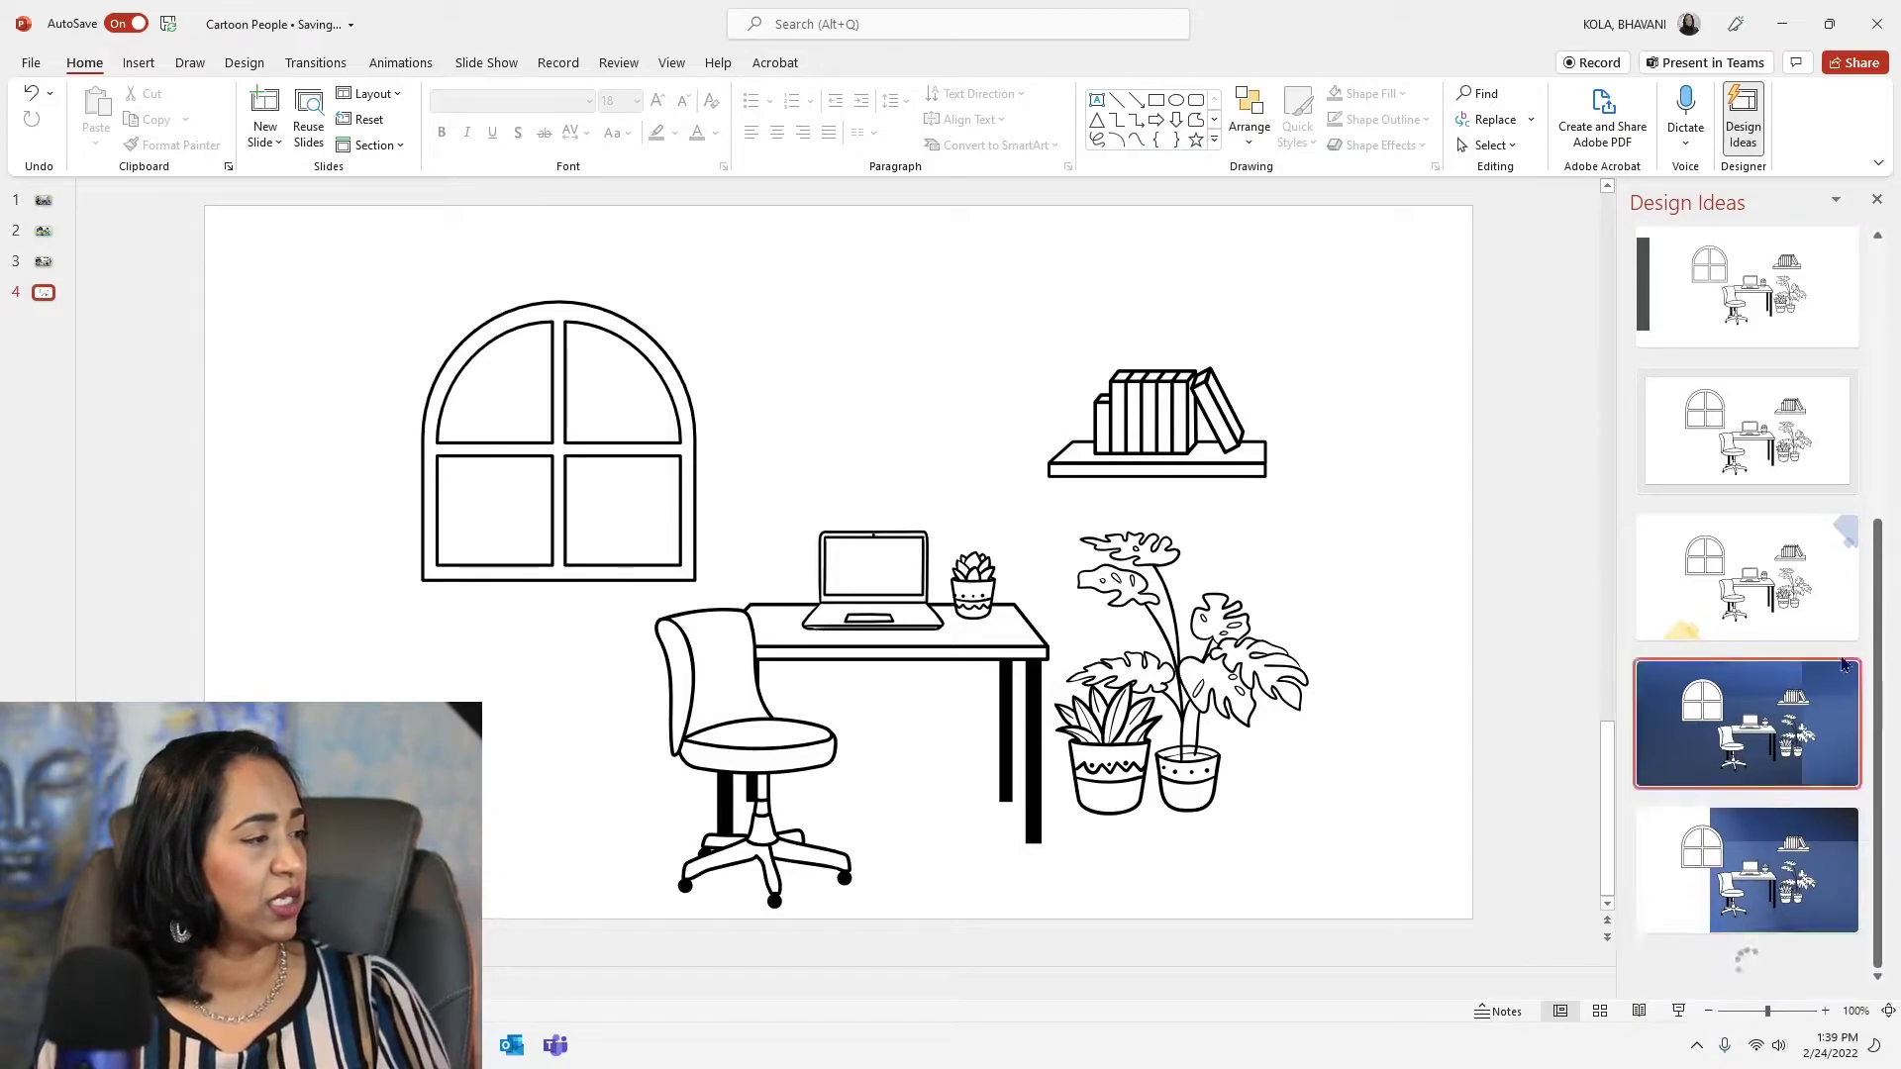
scroll(1832, 713, down, 5)
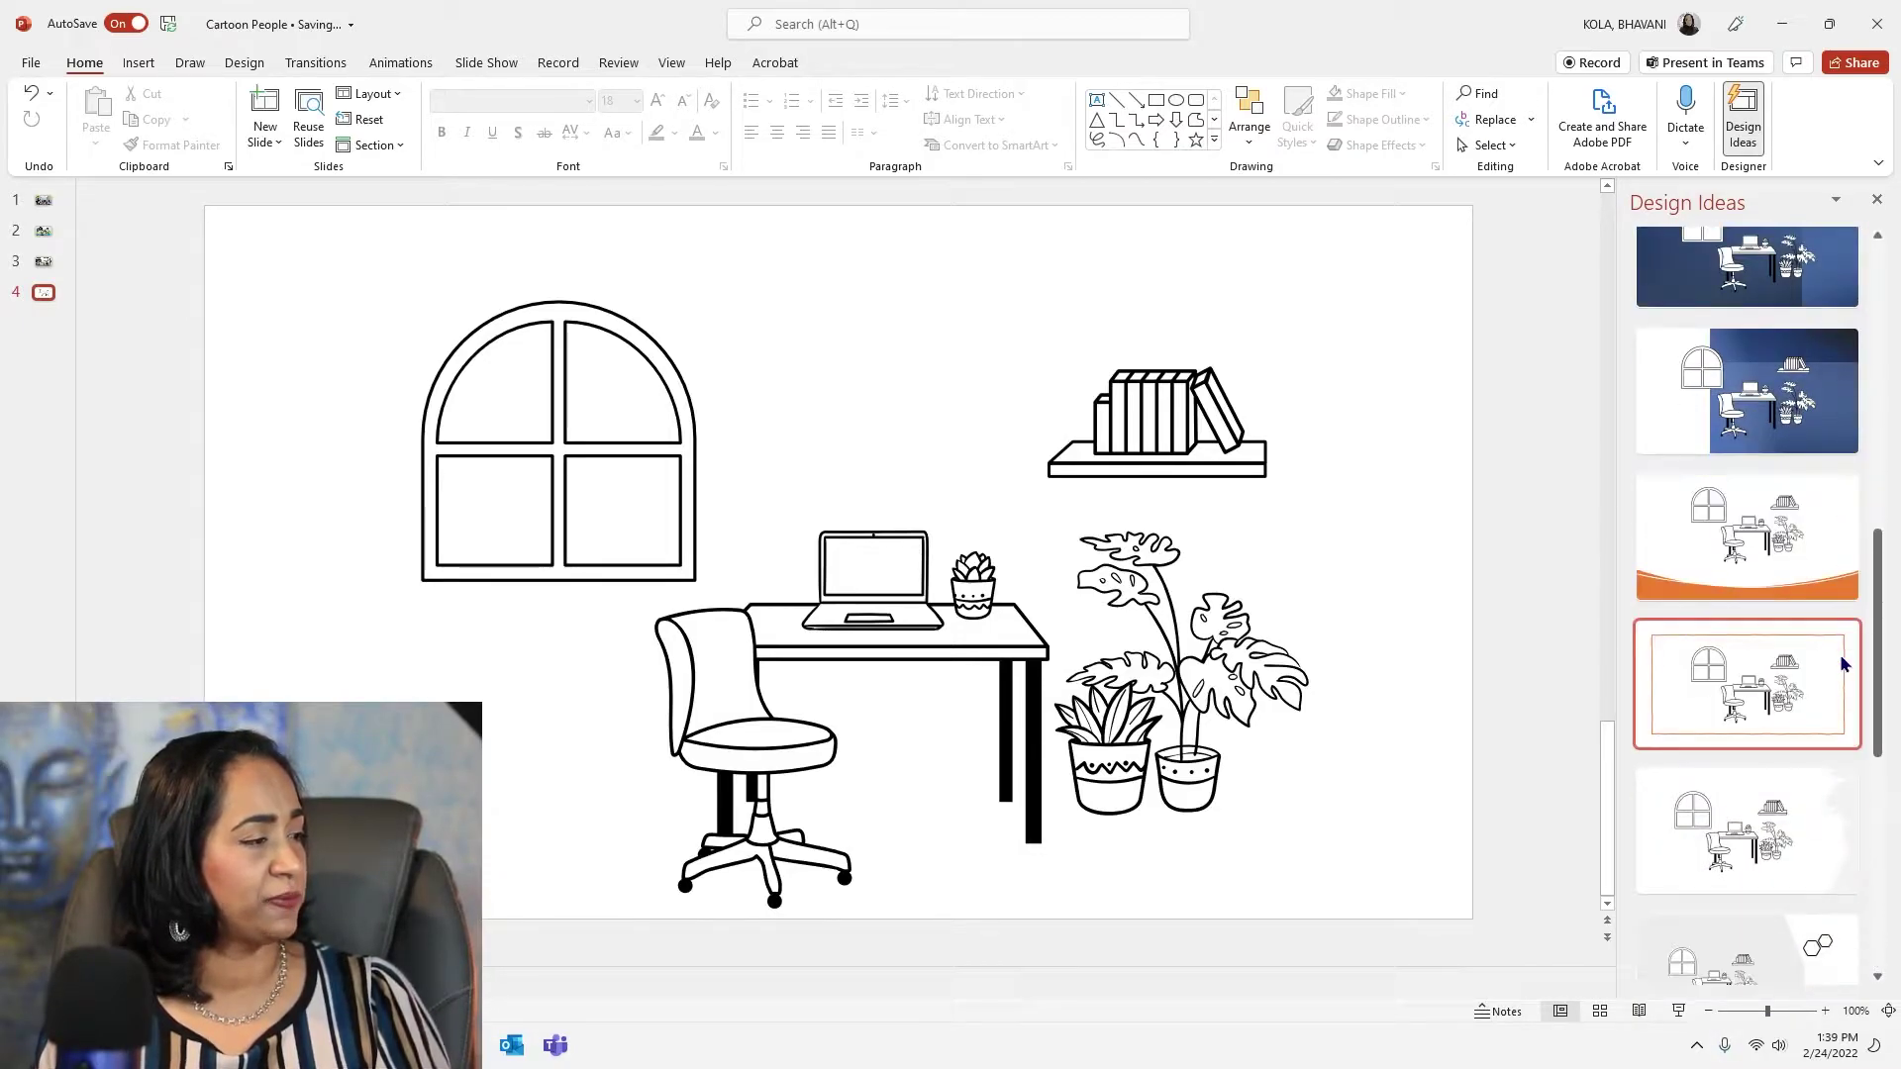
click(1809, 784)
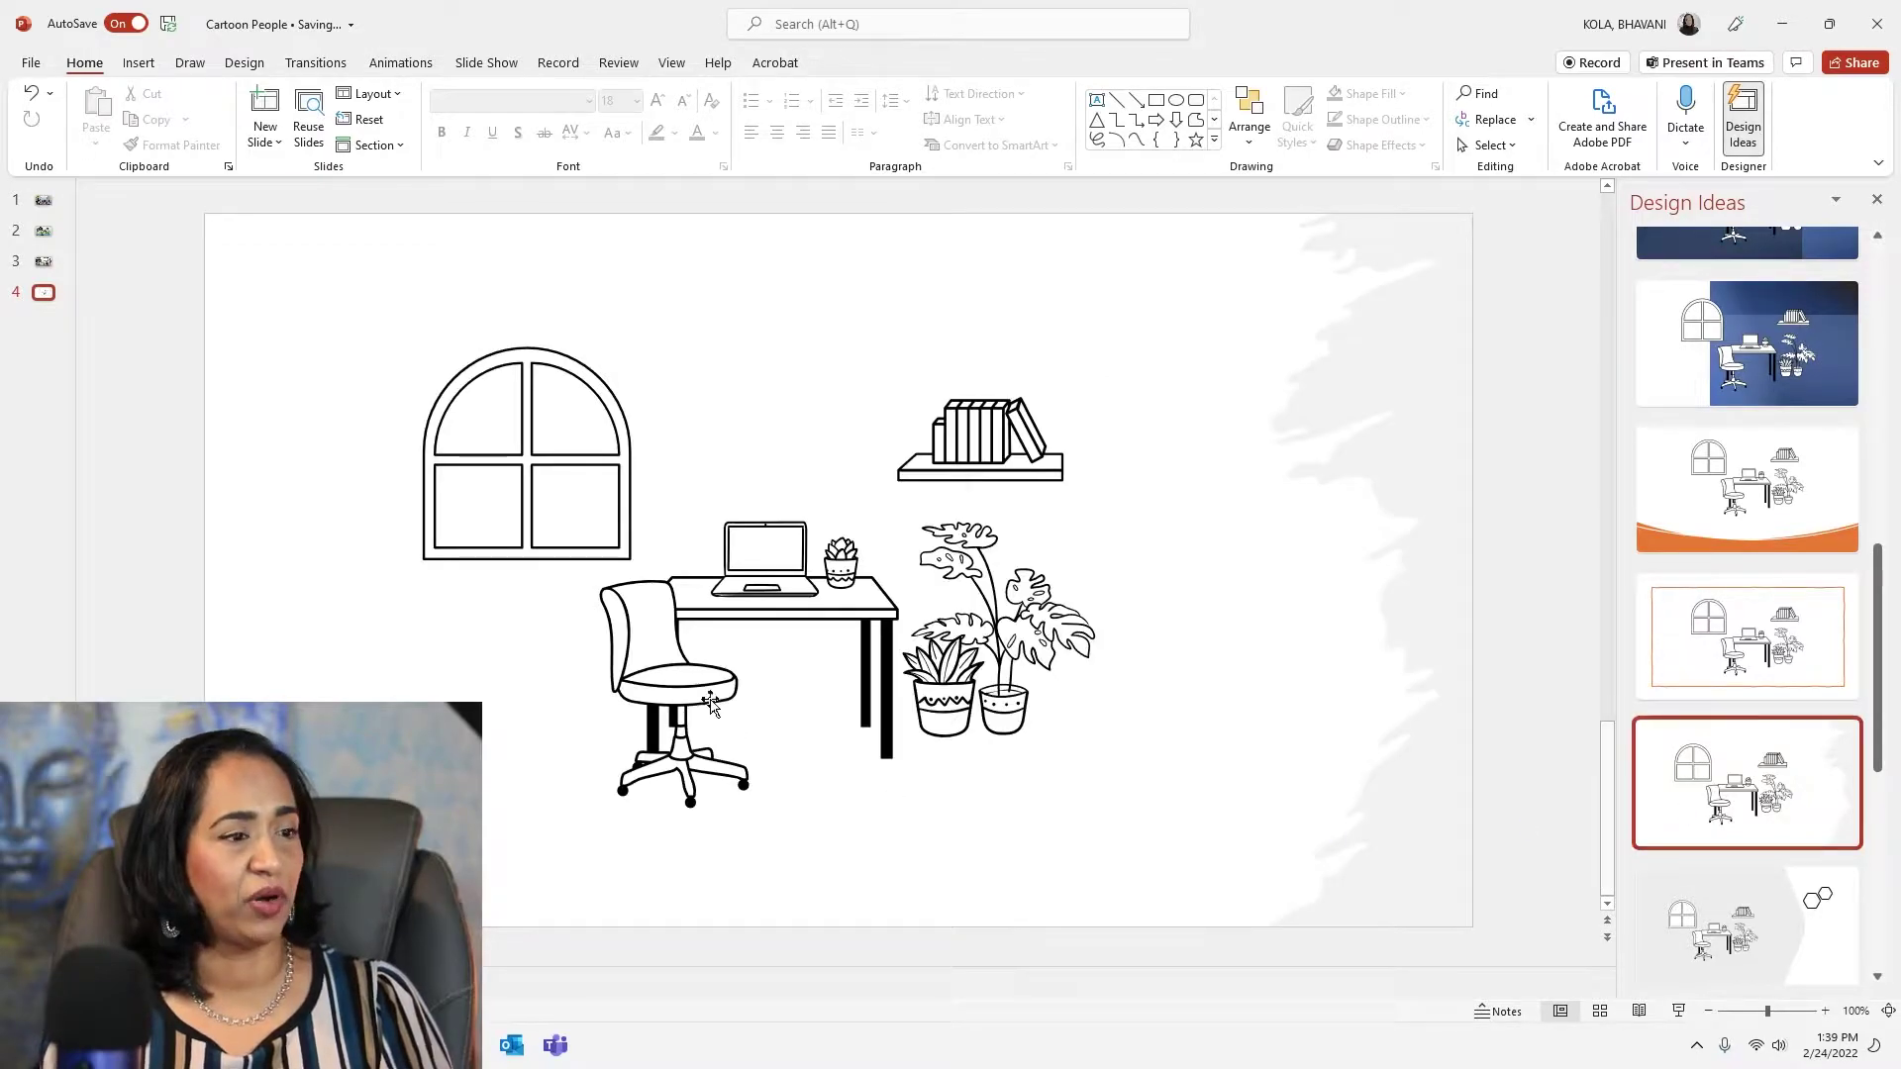
click(349, 671)
click(1286, 562)
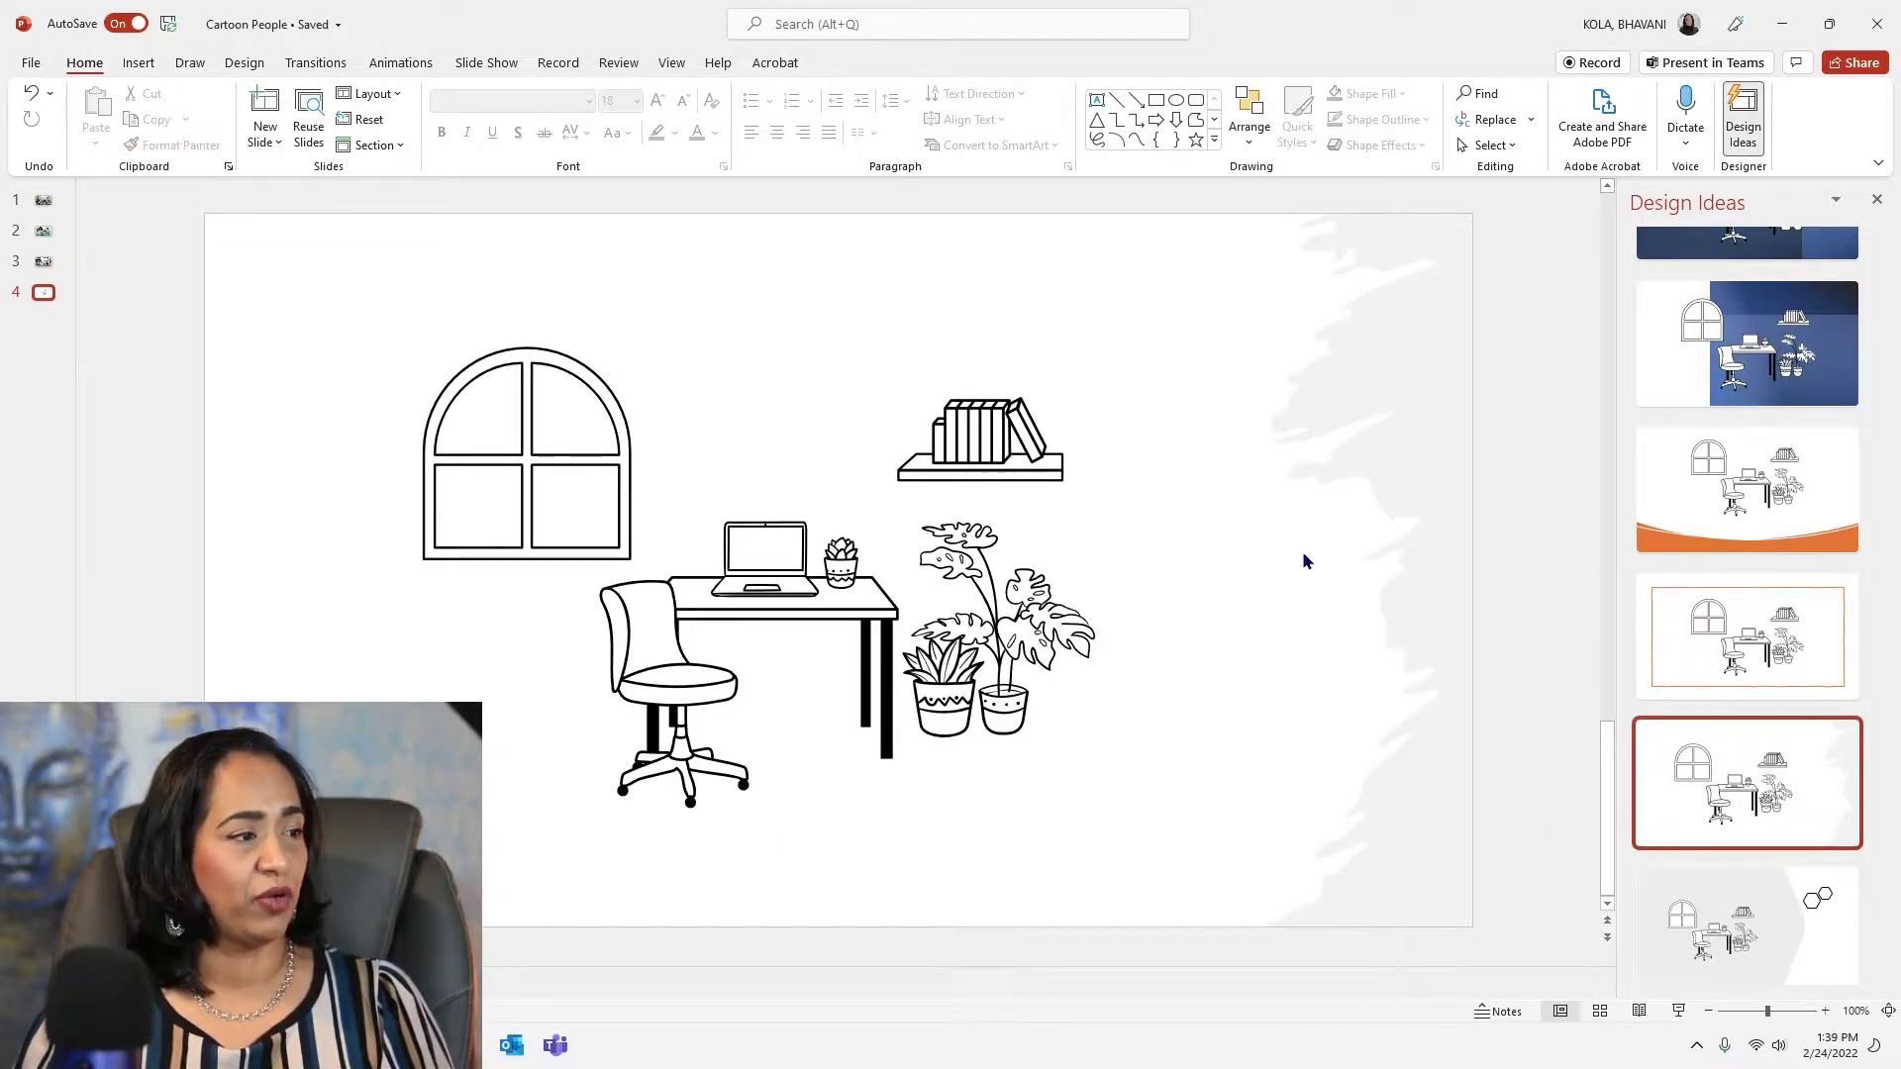
Insert the Cartoon People character of the pointing woman in a skirt suit beside the arched window, enlarged to about 6.09" high and 2.92" wide.
click(139, 63)
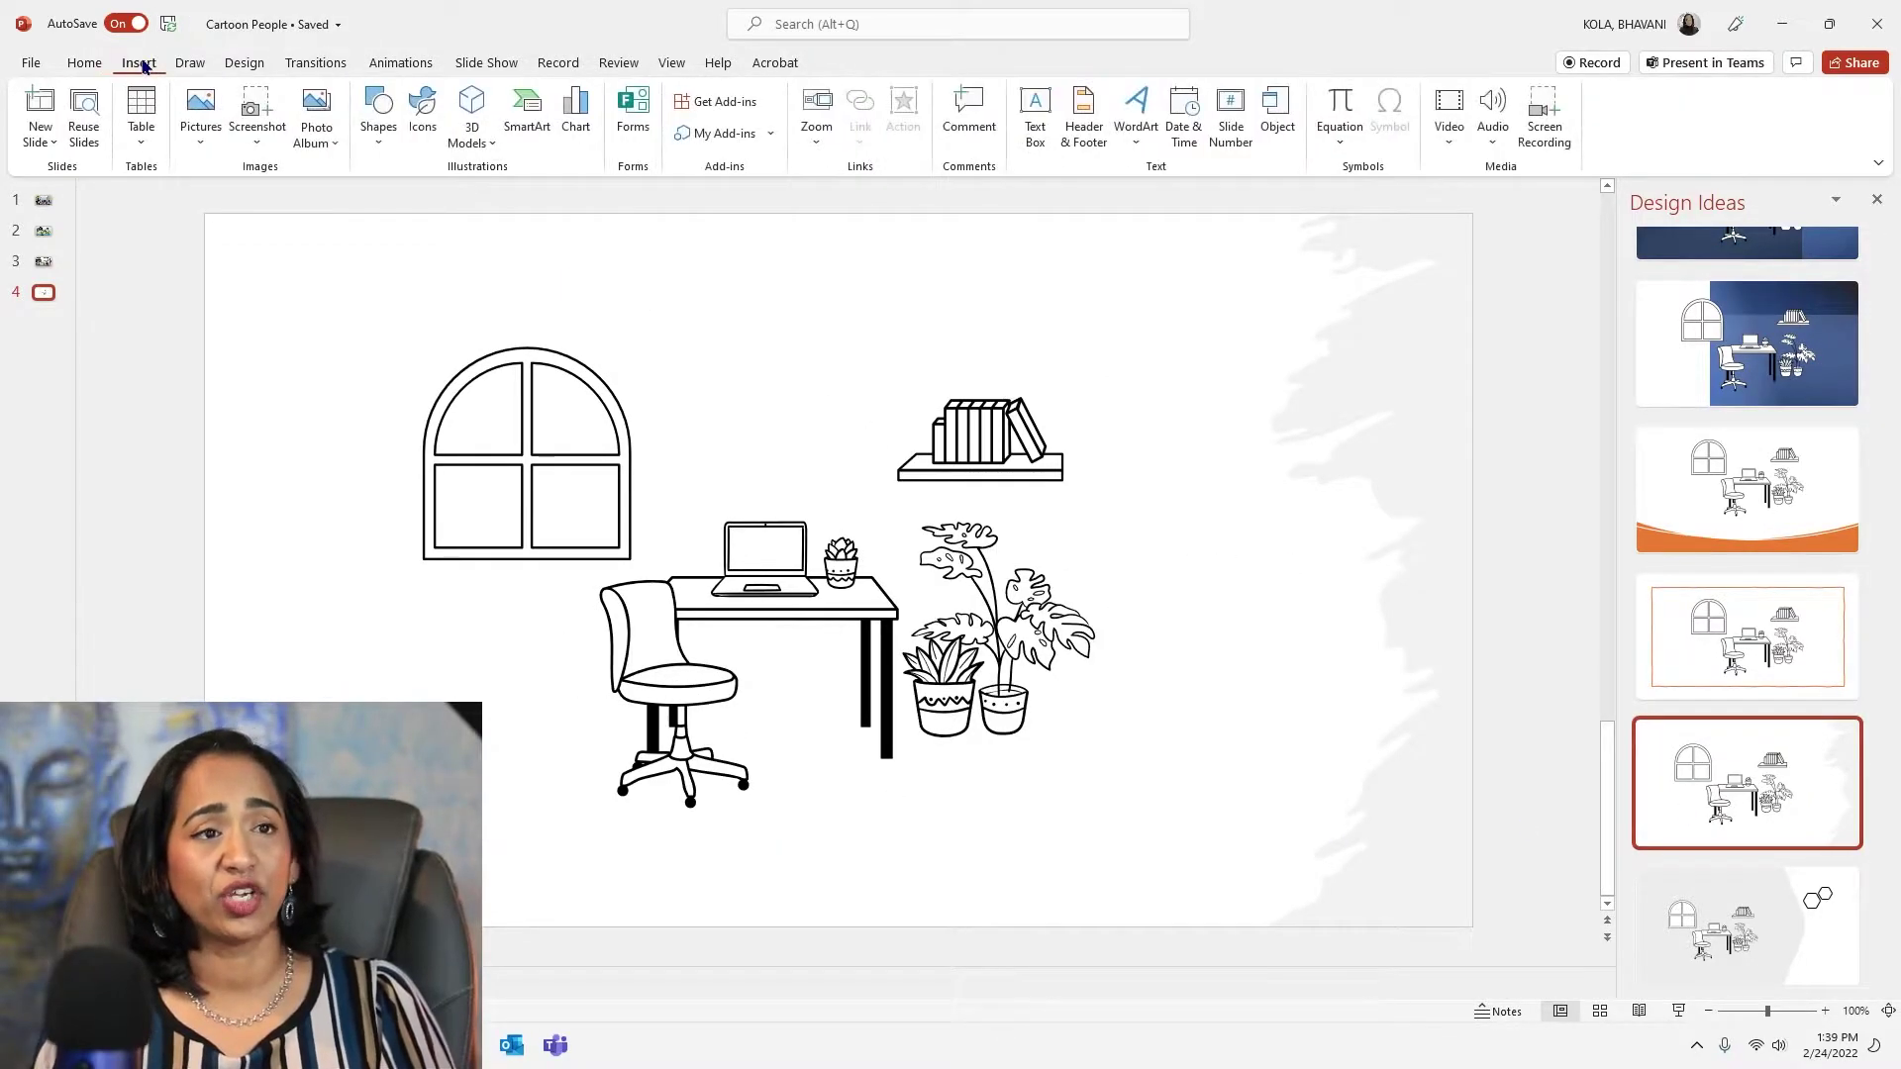
click(423, 109)
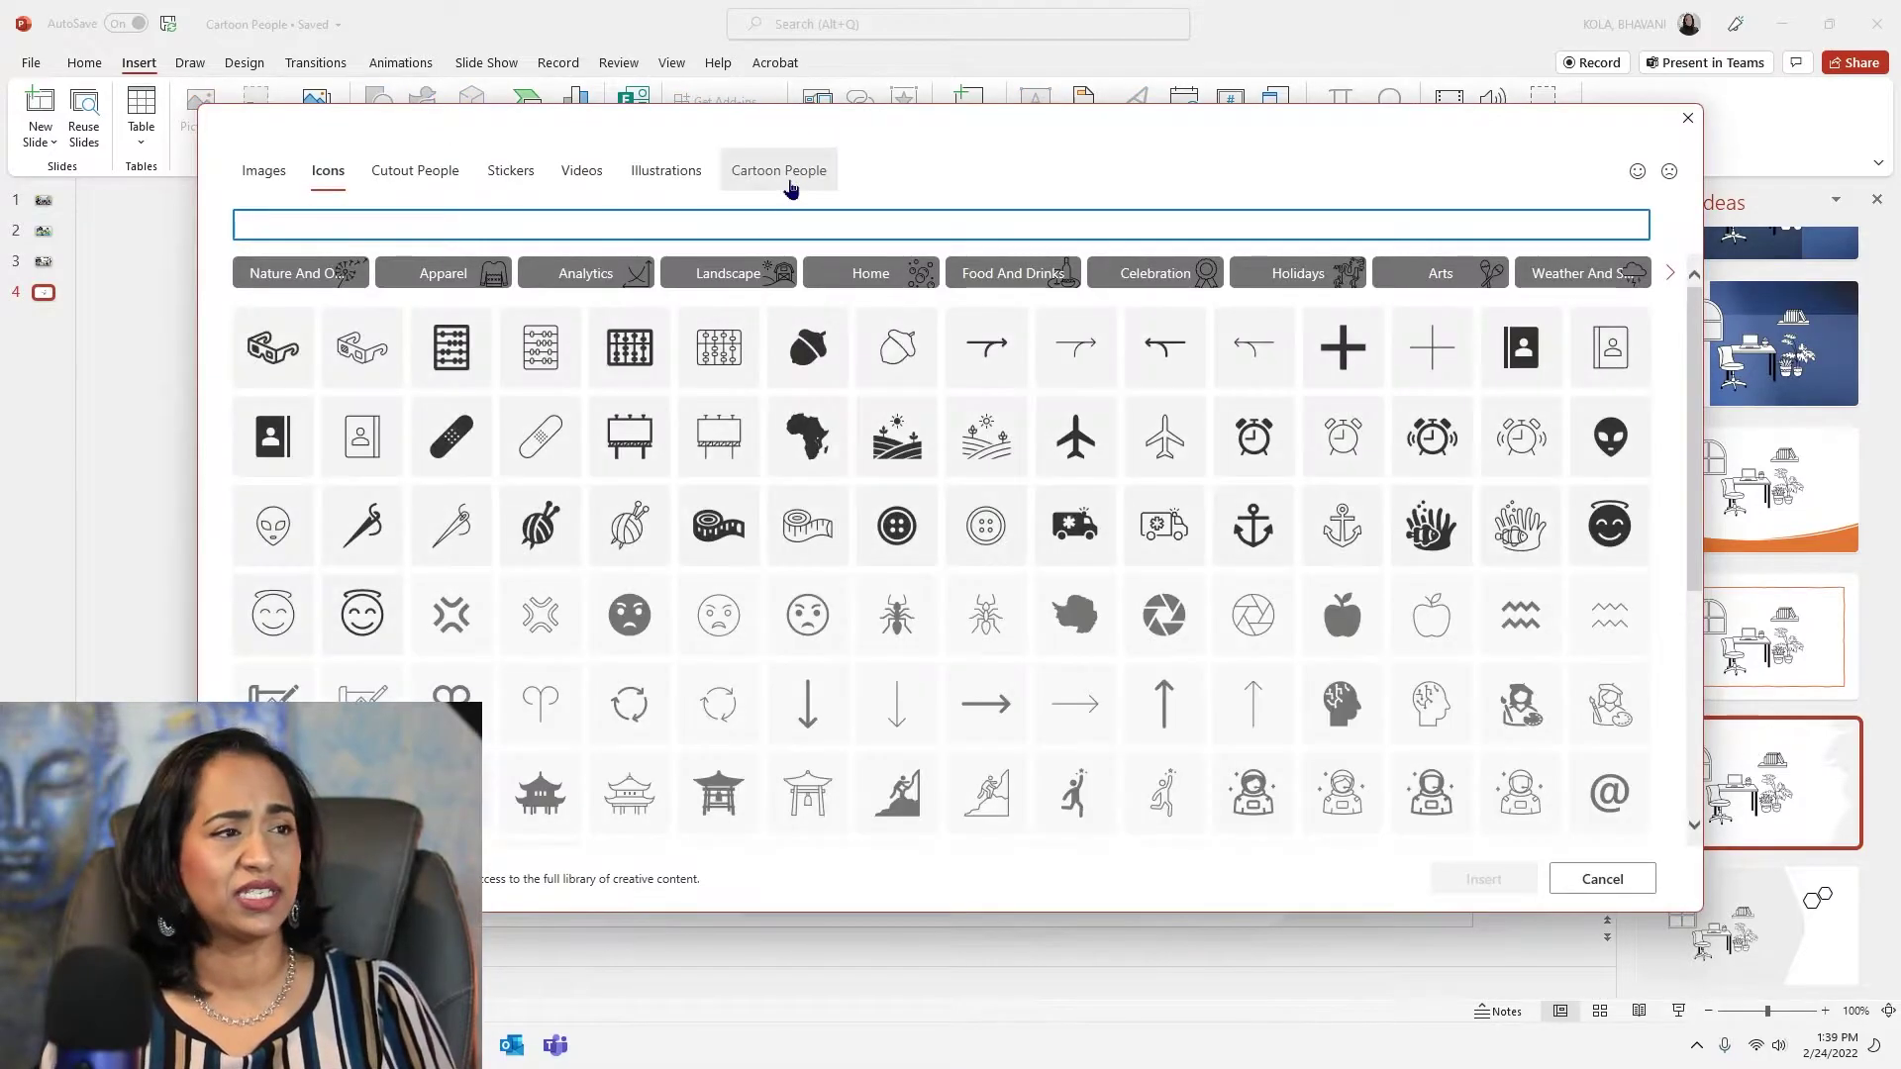
click(789, 184)
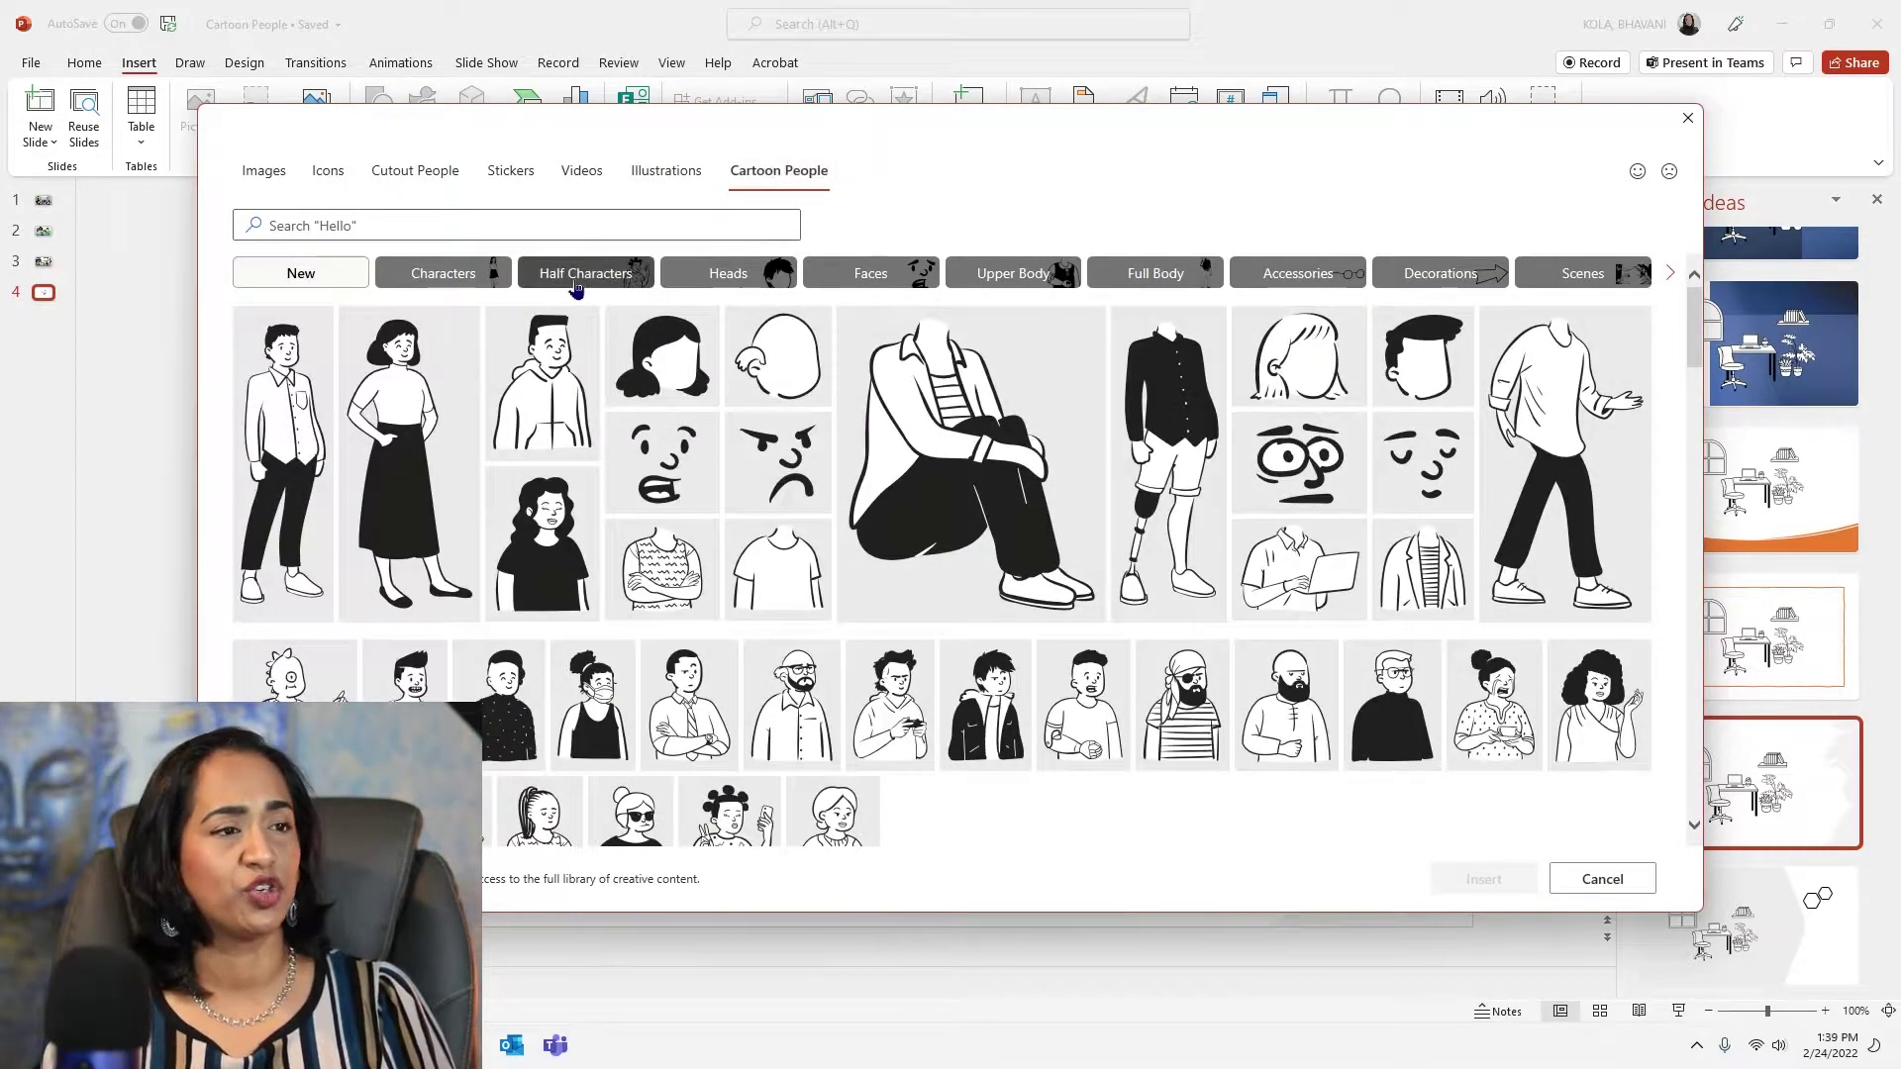
click(454, 283)
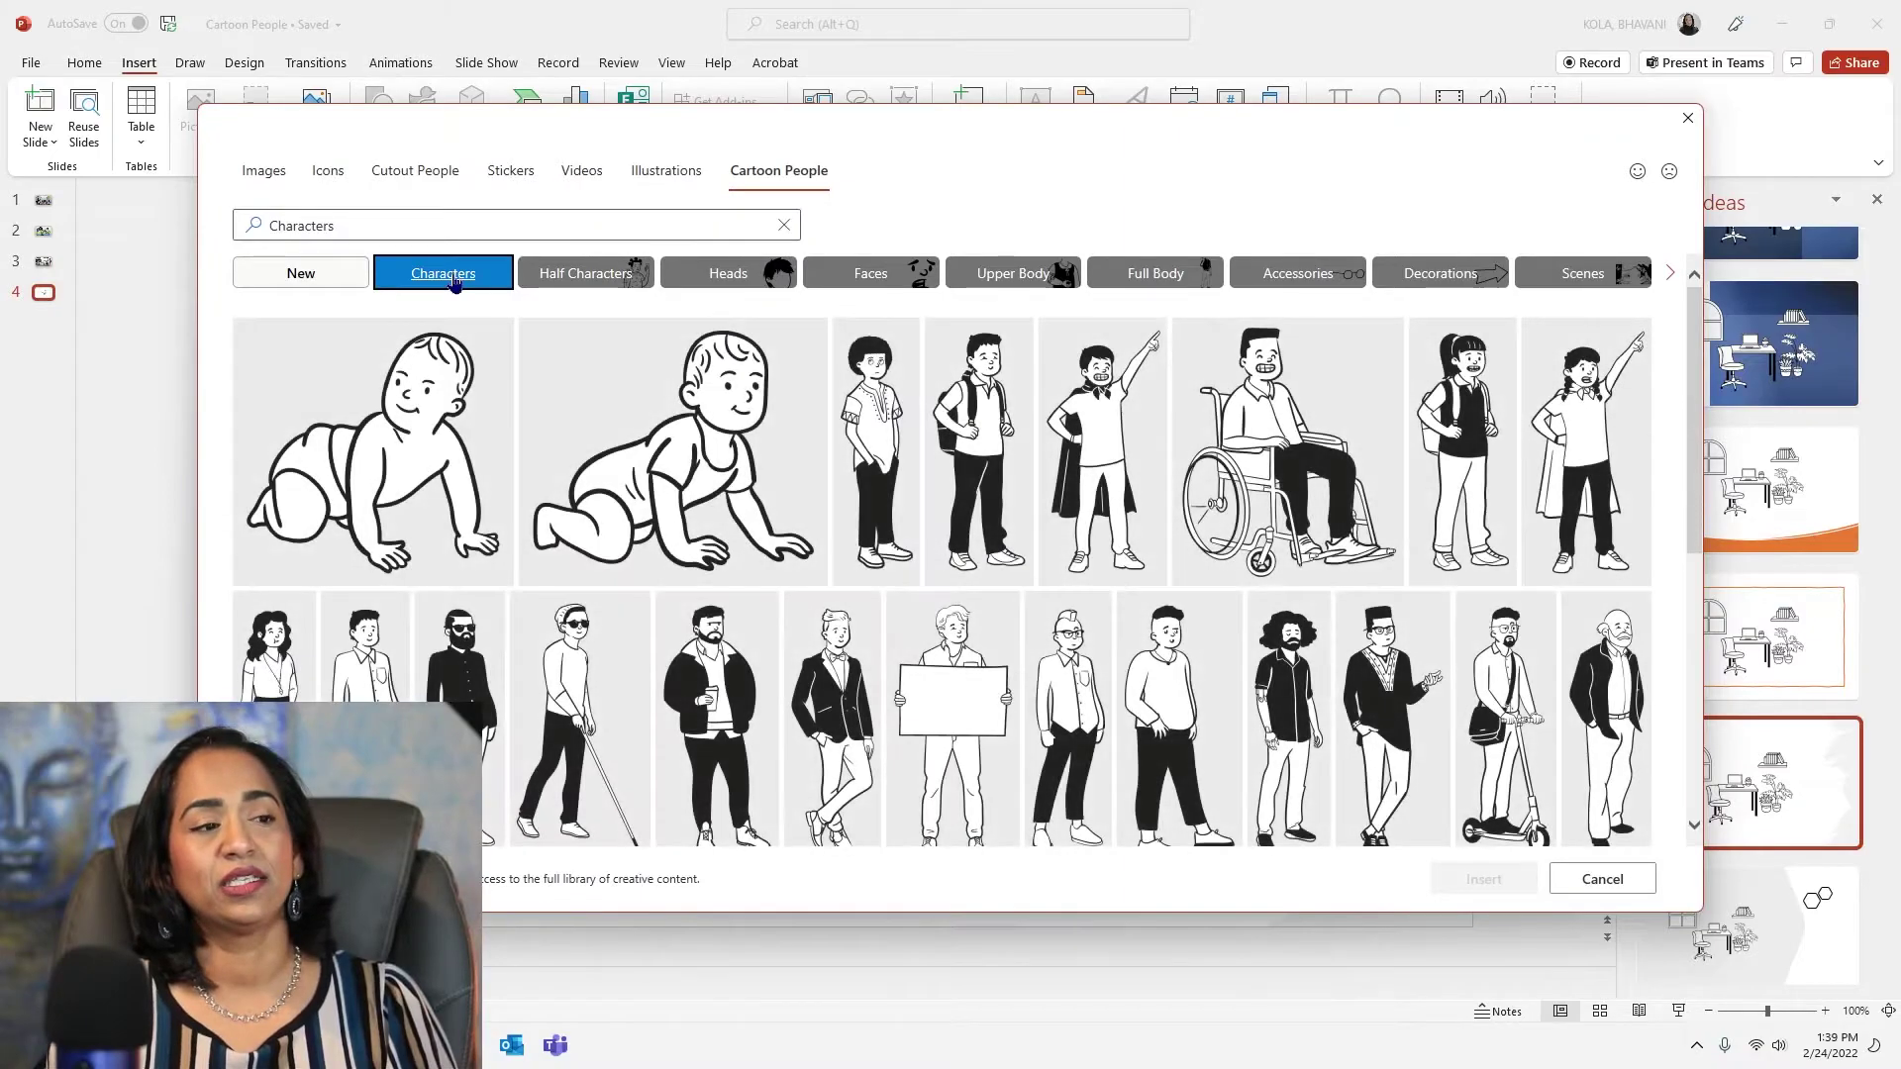
scroll(953, 619, down, 5)
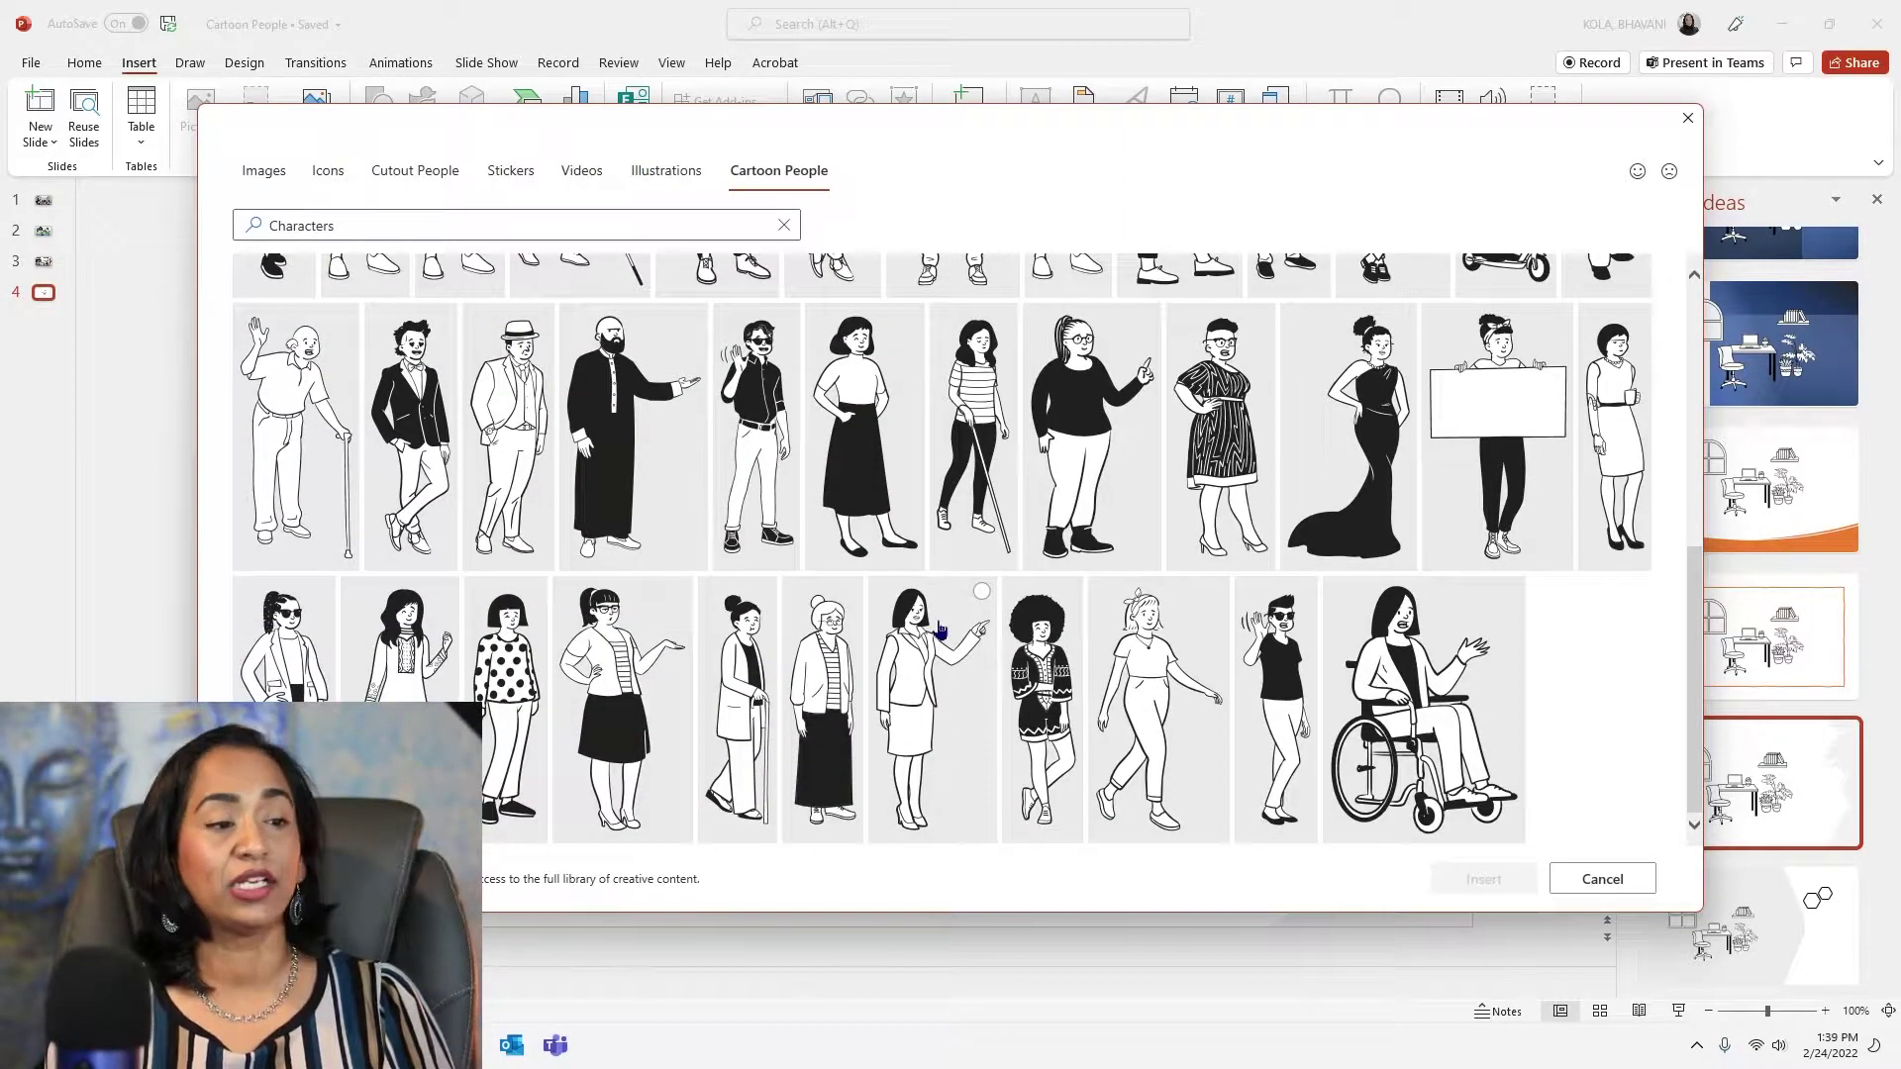
click(940, 630)
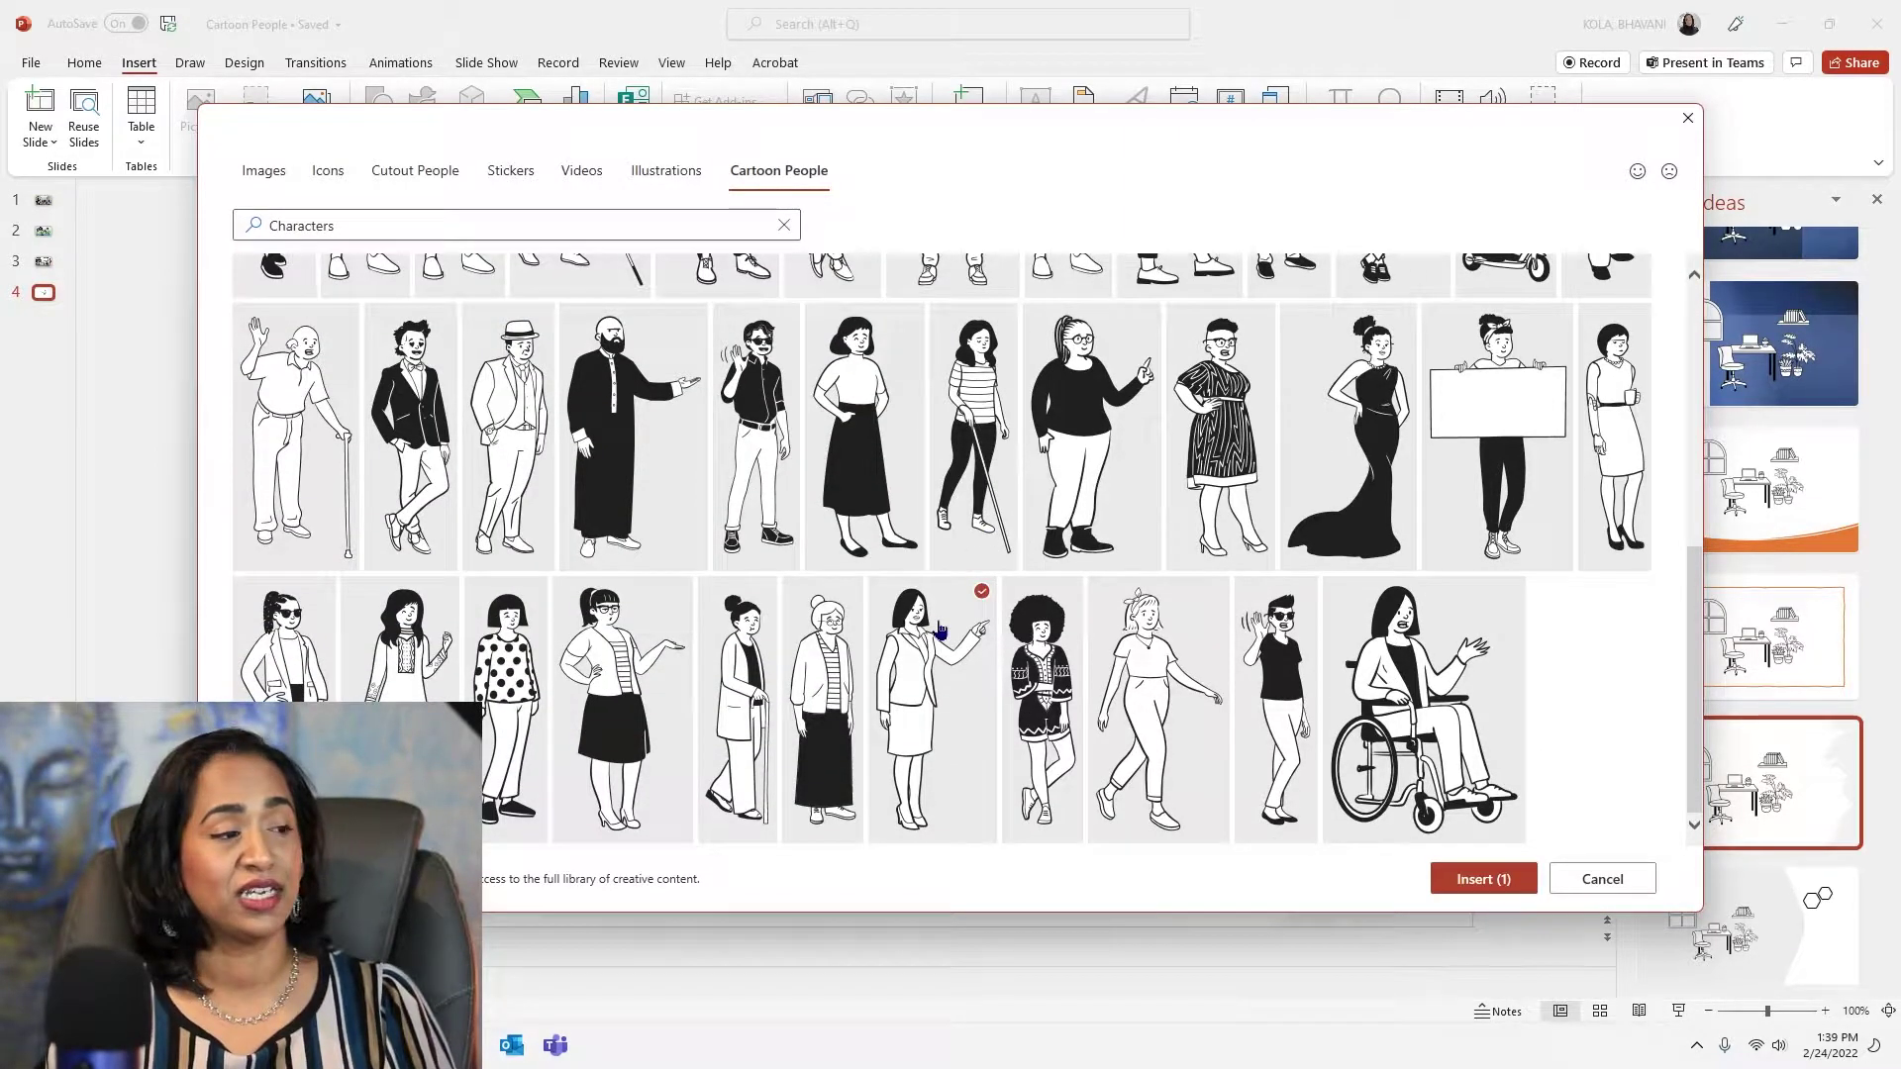
click(1515, 888)
drag(834, 583, 384, 629)
drag(500, 382, 555, 271)
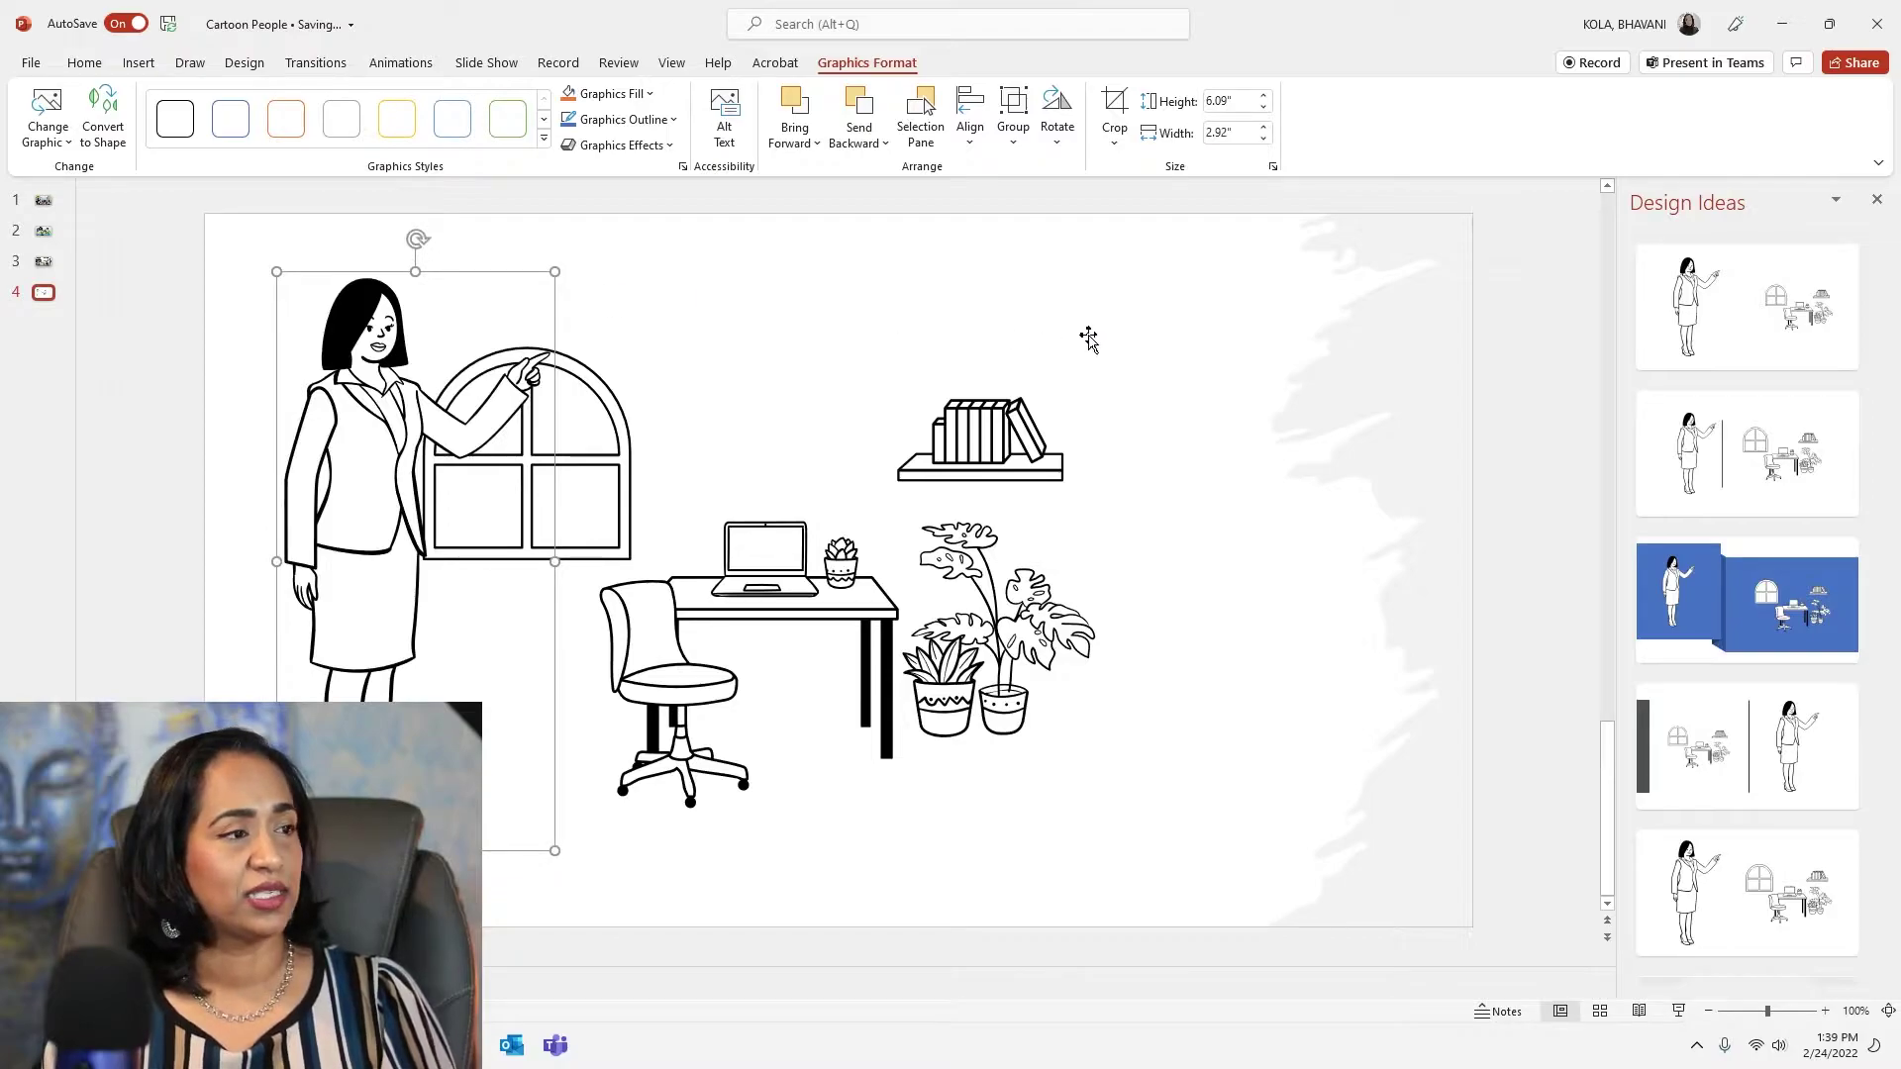
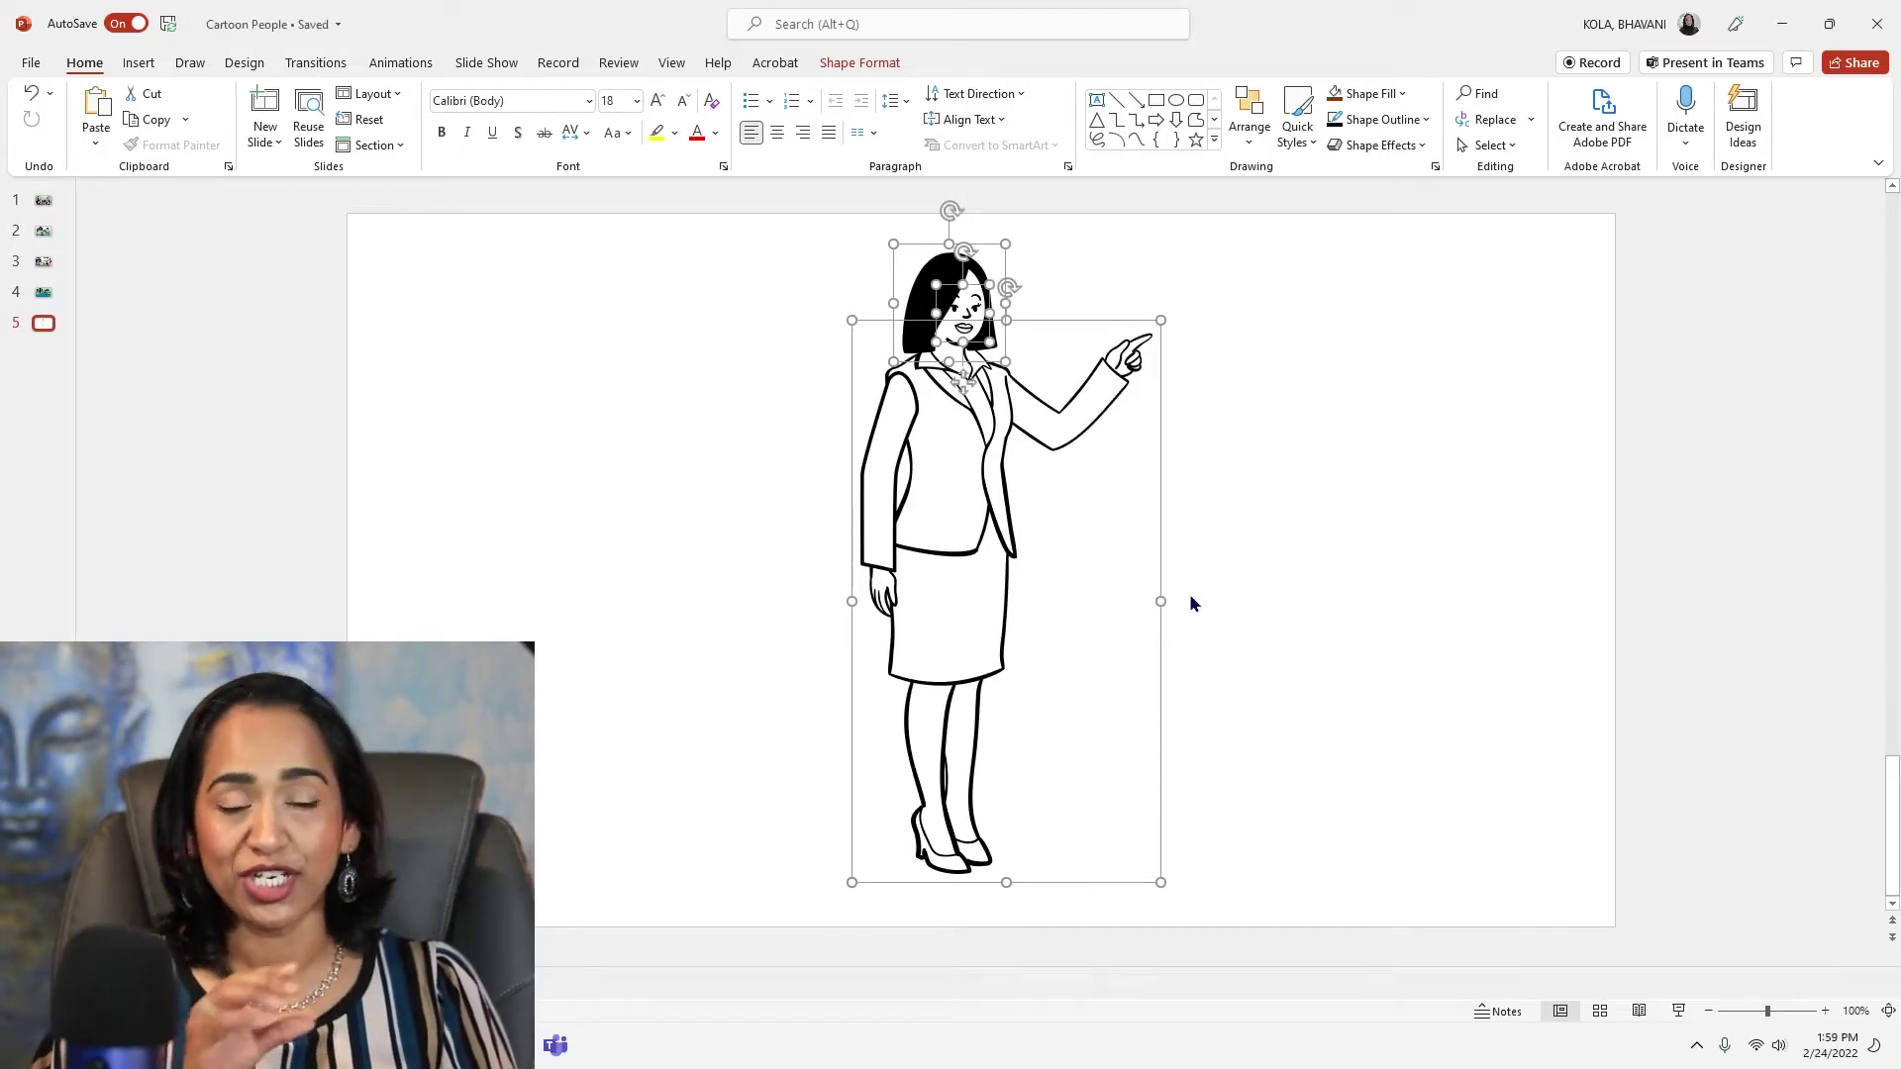
Fill only the jacket of the pointing woman on slide 5 with the standard blue colour.
click(1250, 335)
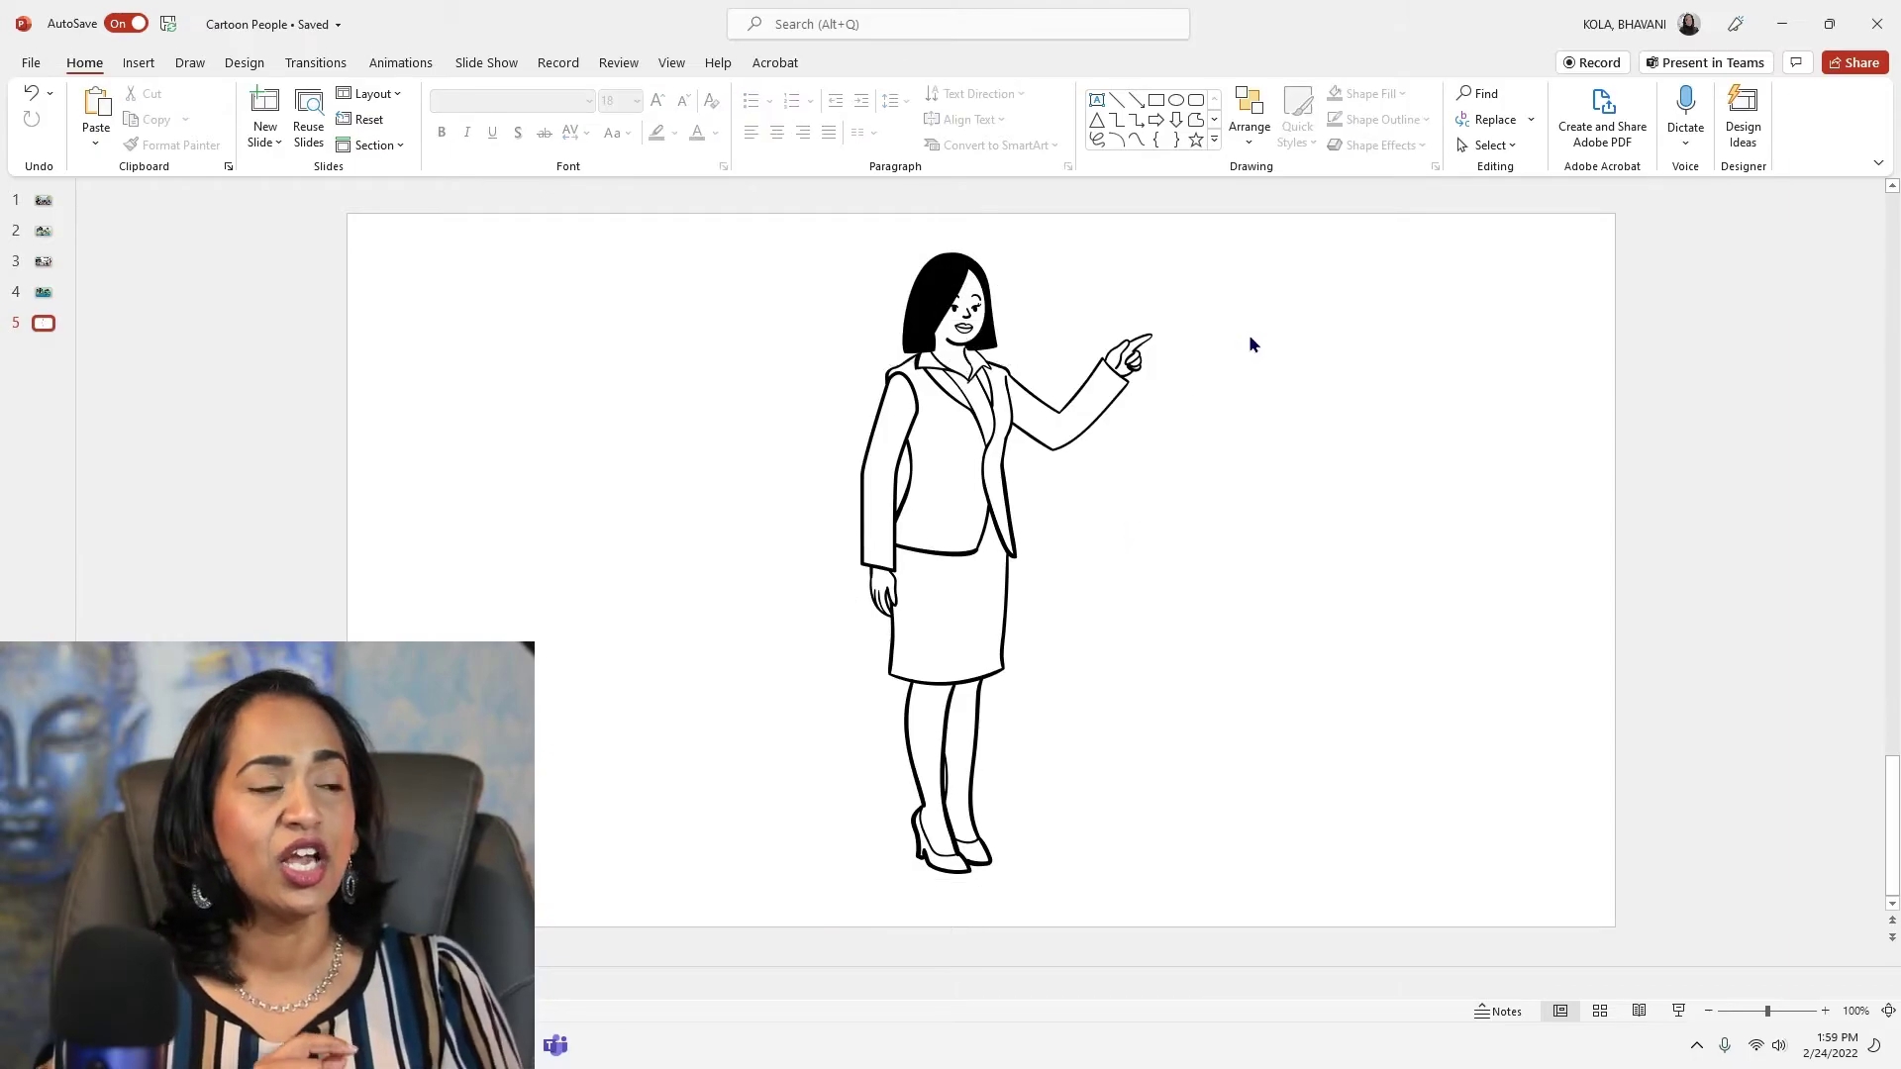
click(964, 455)
click(963, 456)
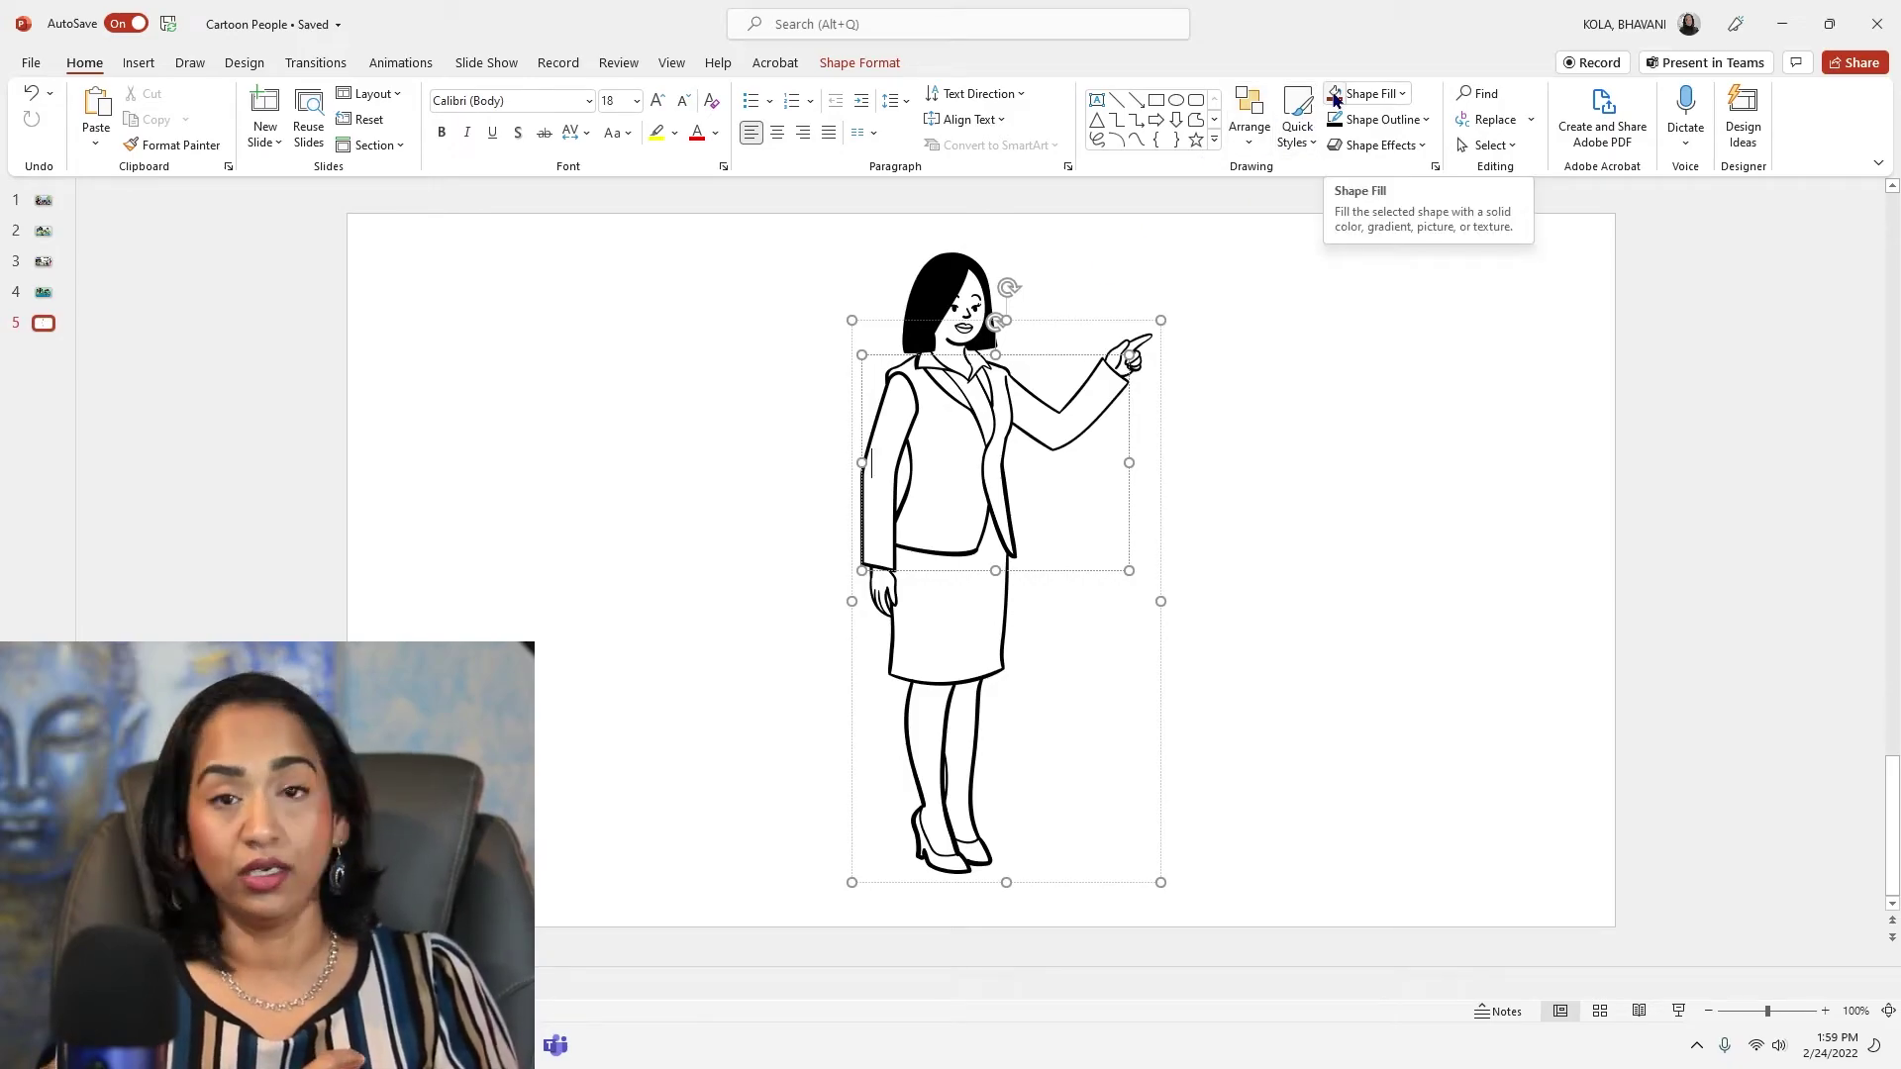
right_click(947, 458)
click(1016, 396)
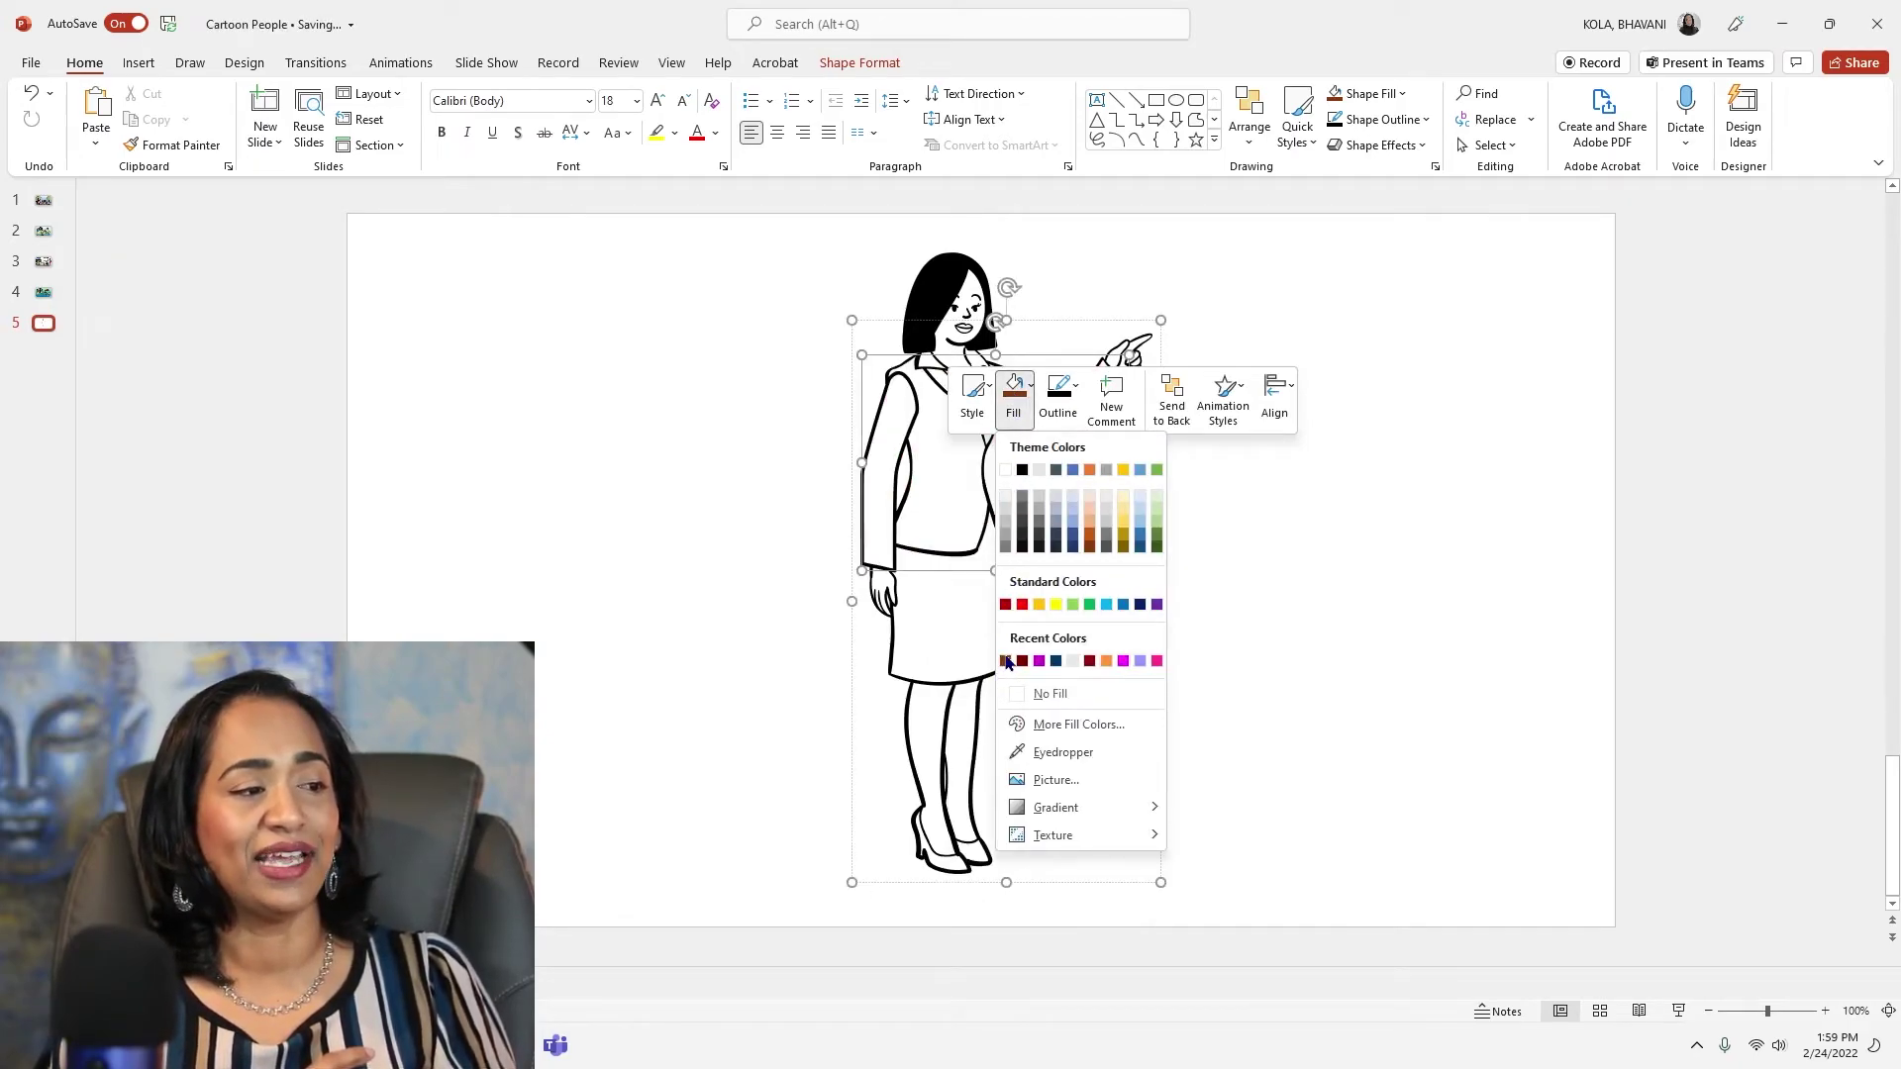
click(1119, 606)
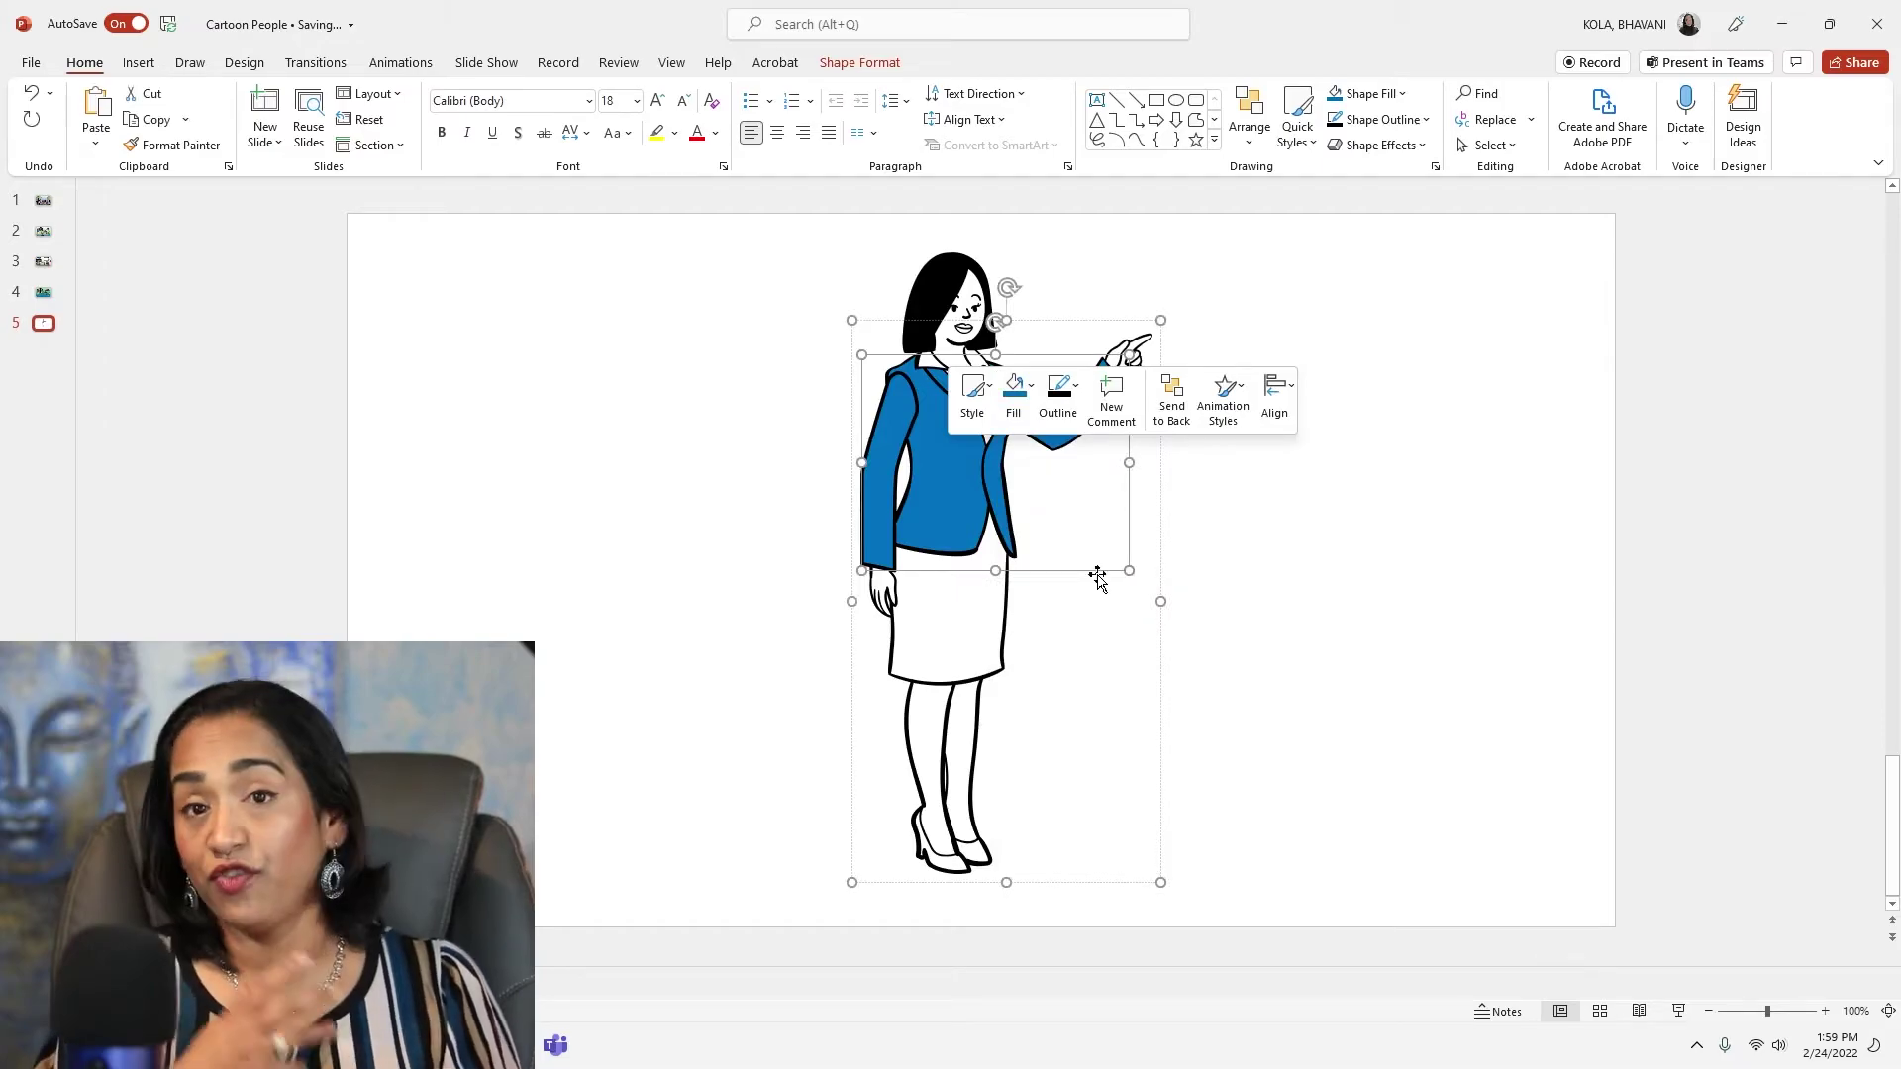
Fill the pointing woman's jacket with the pink rose photo from the Flower category of the online pictures.
click(1030, 391)
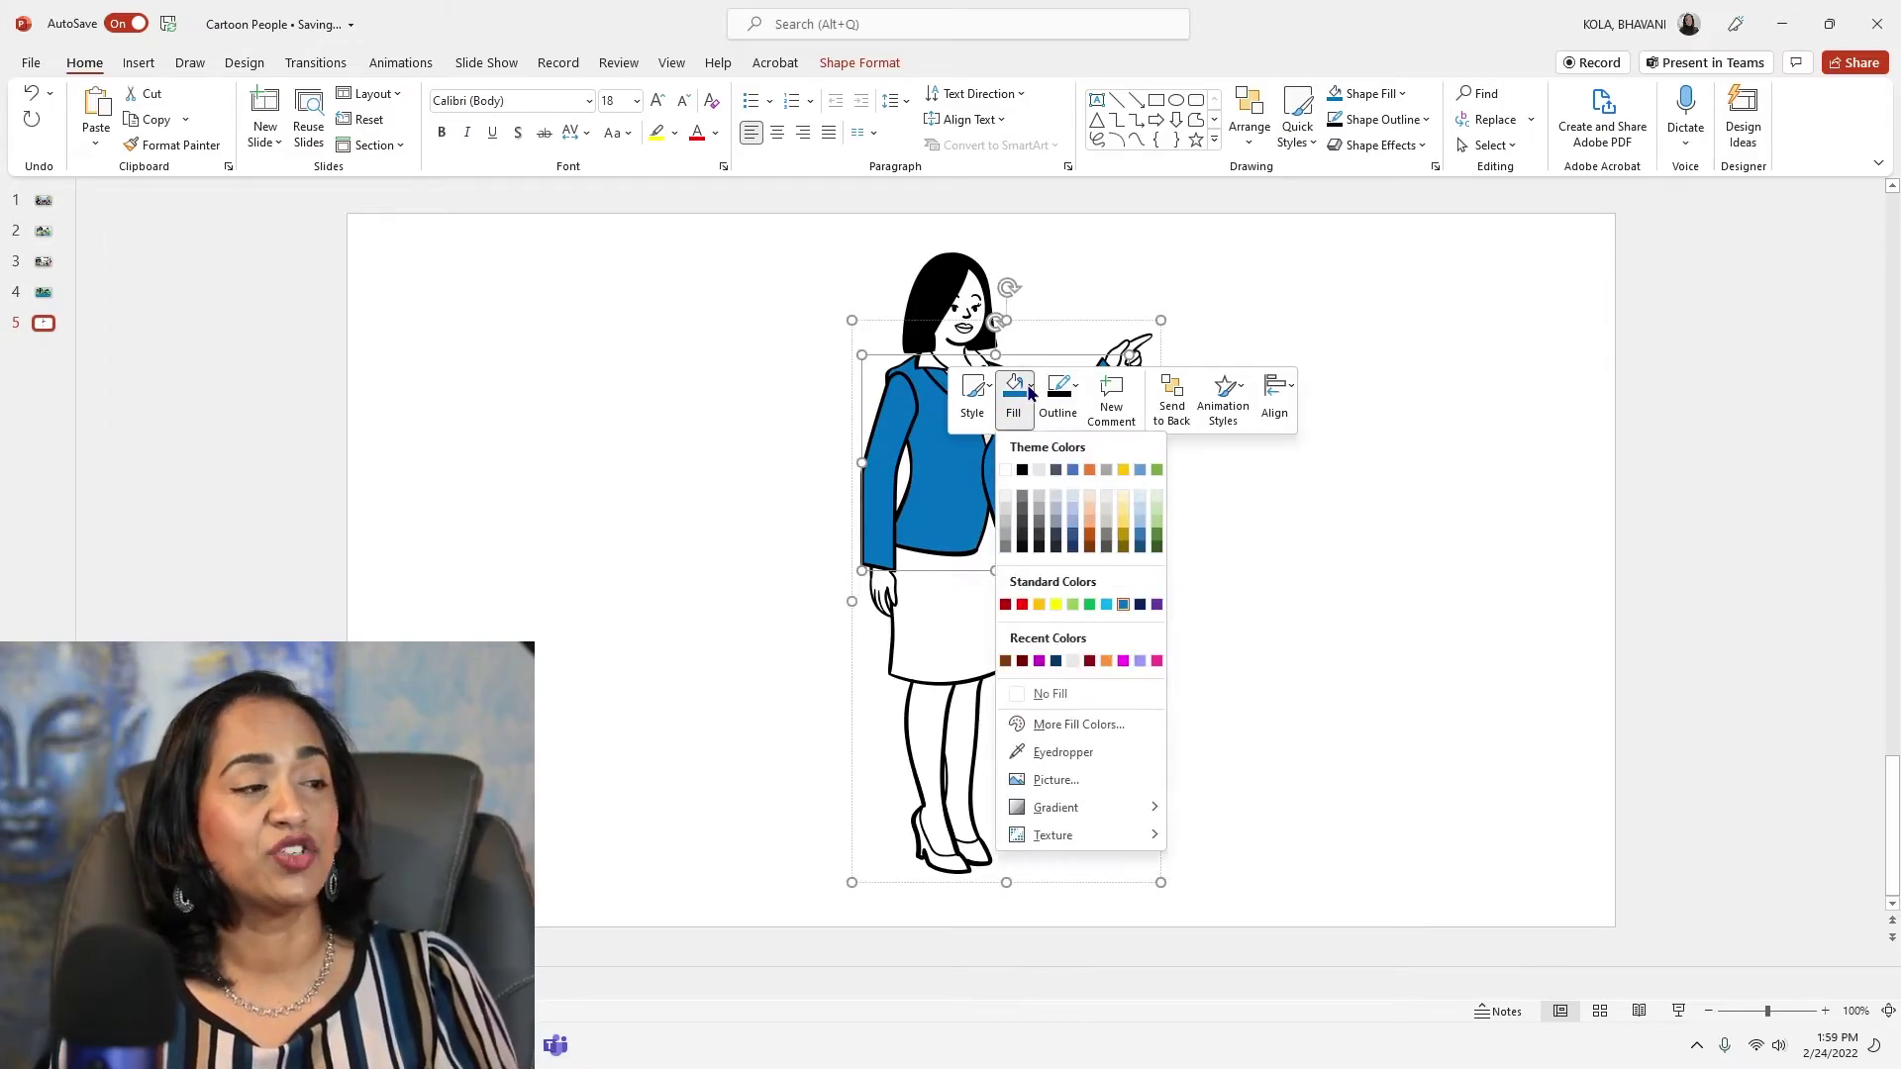
mouse_move(1055, 811)
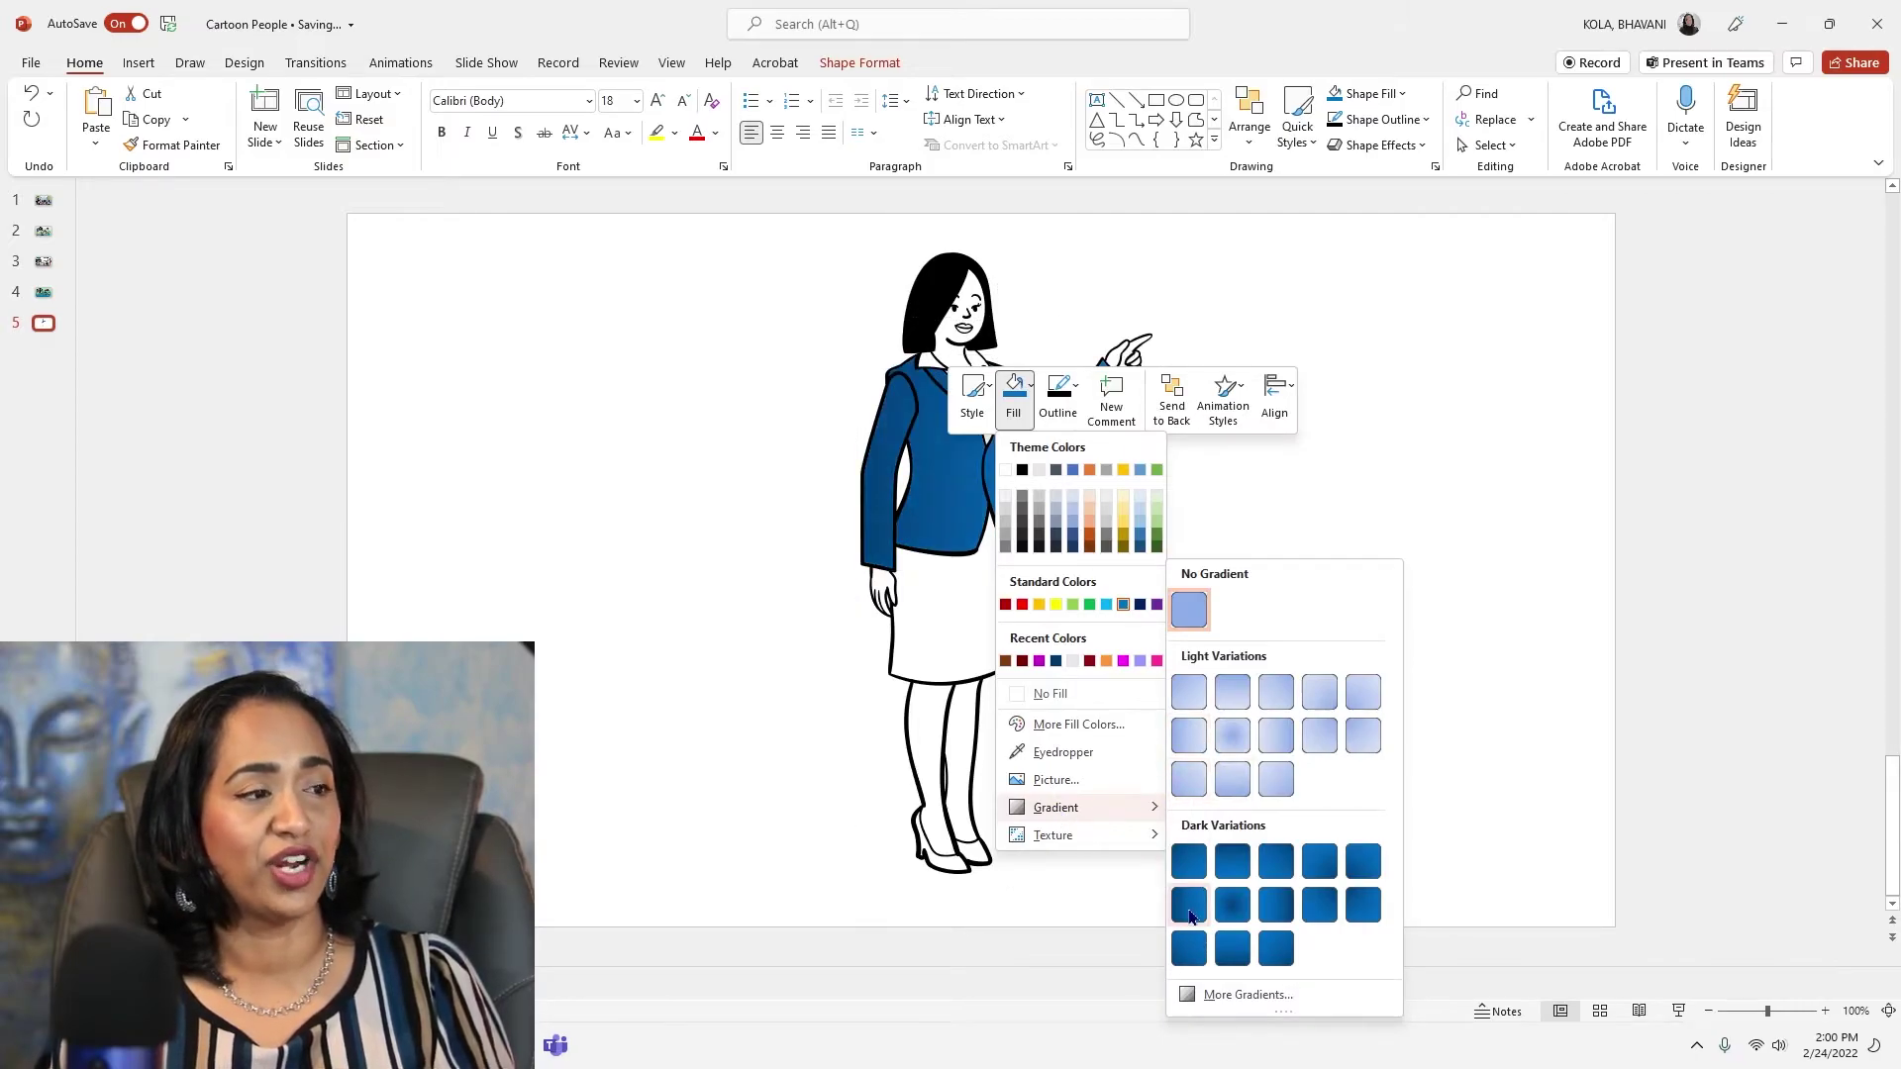
mouse_move(1111, 840)
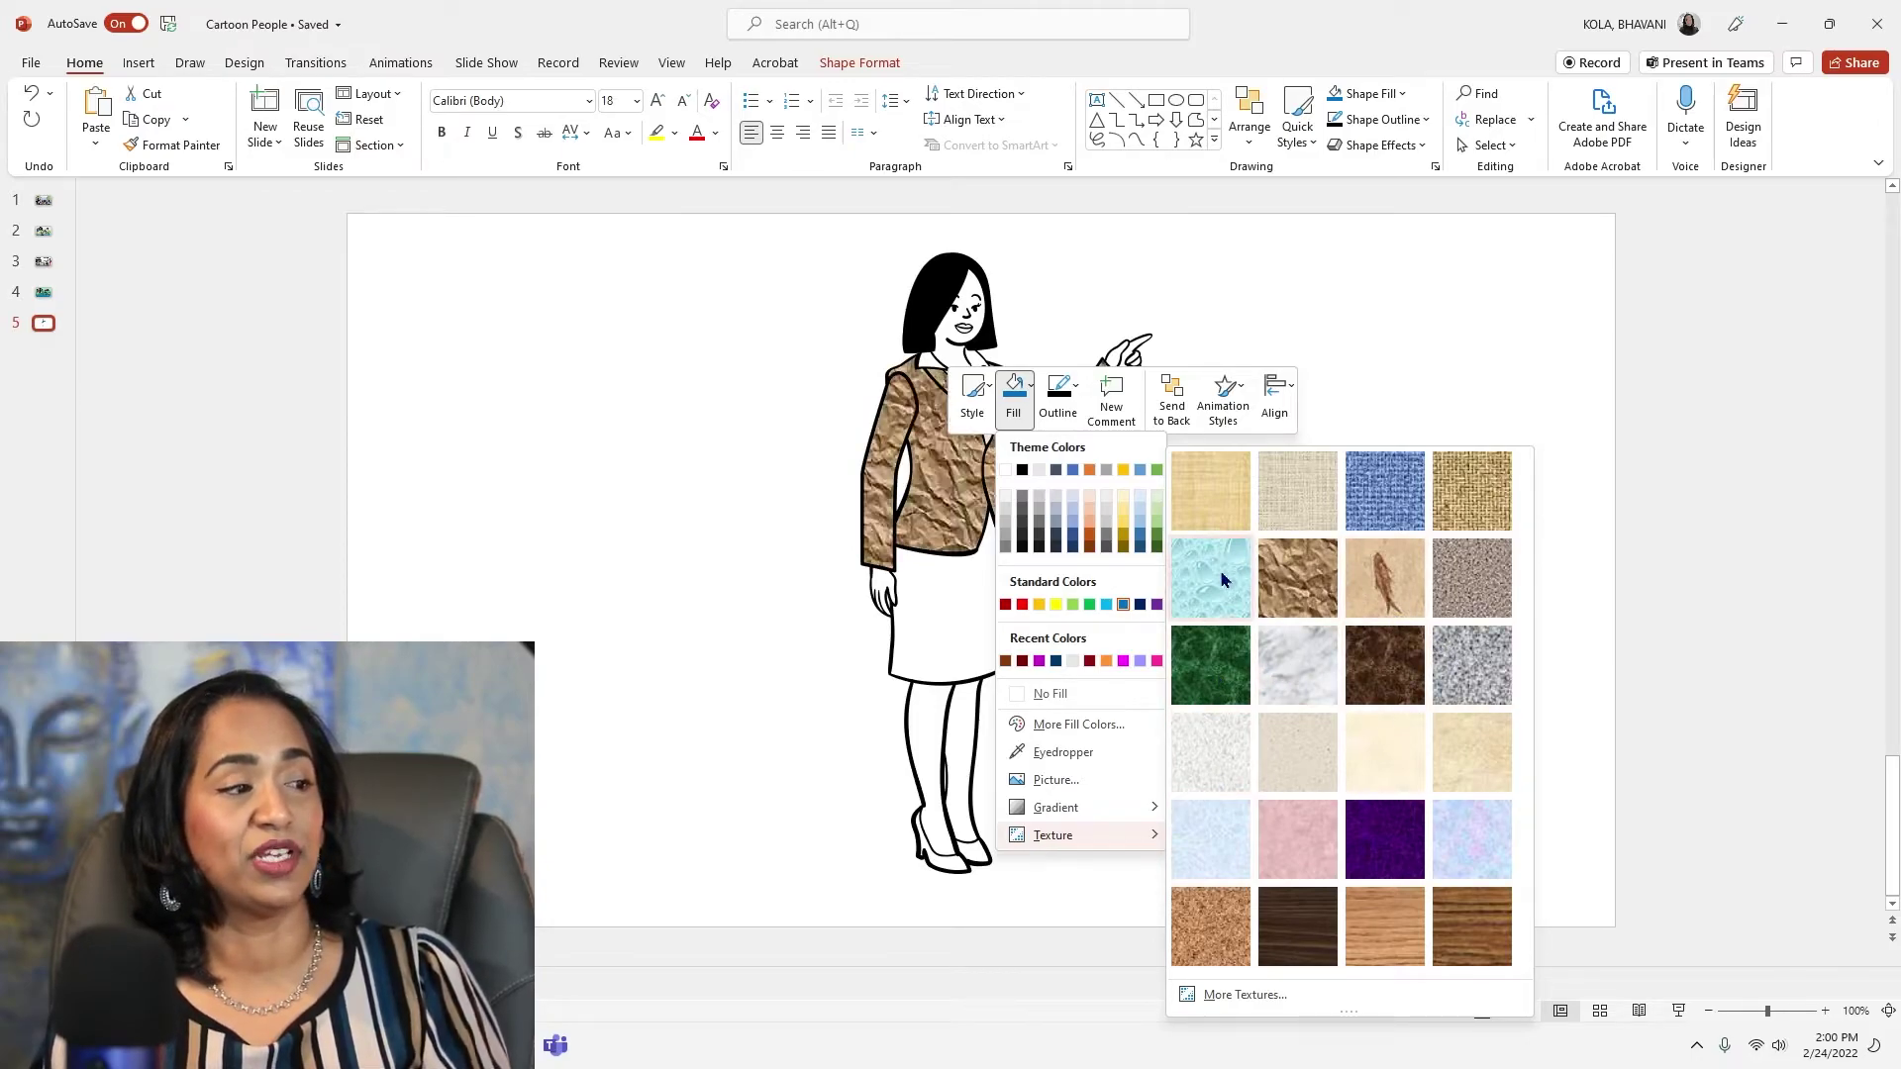
click(1056, 781)
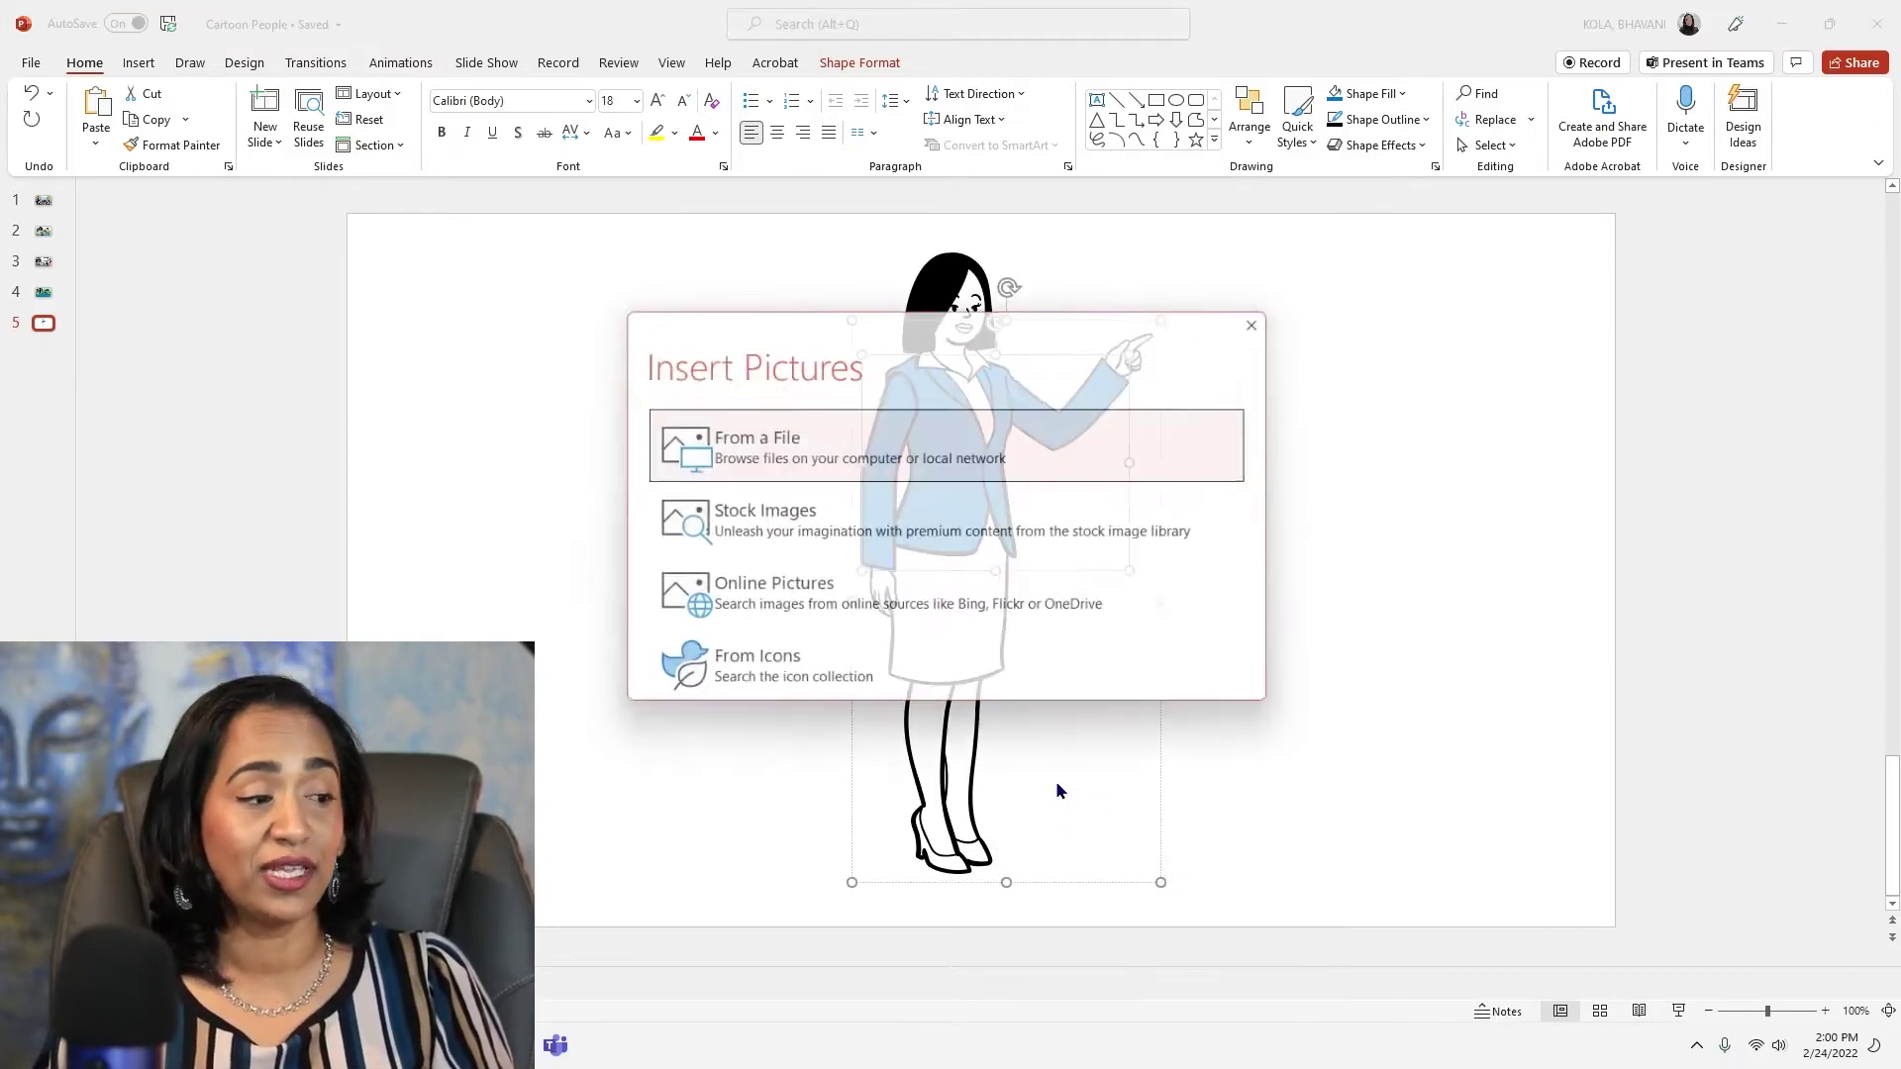
click(795, 624)
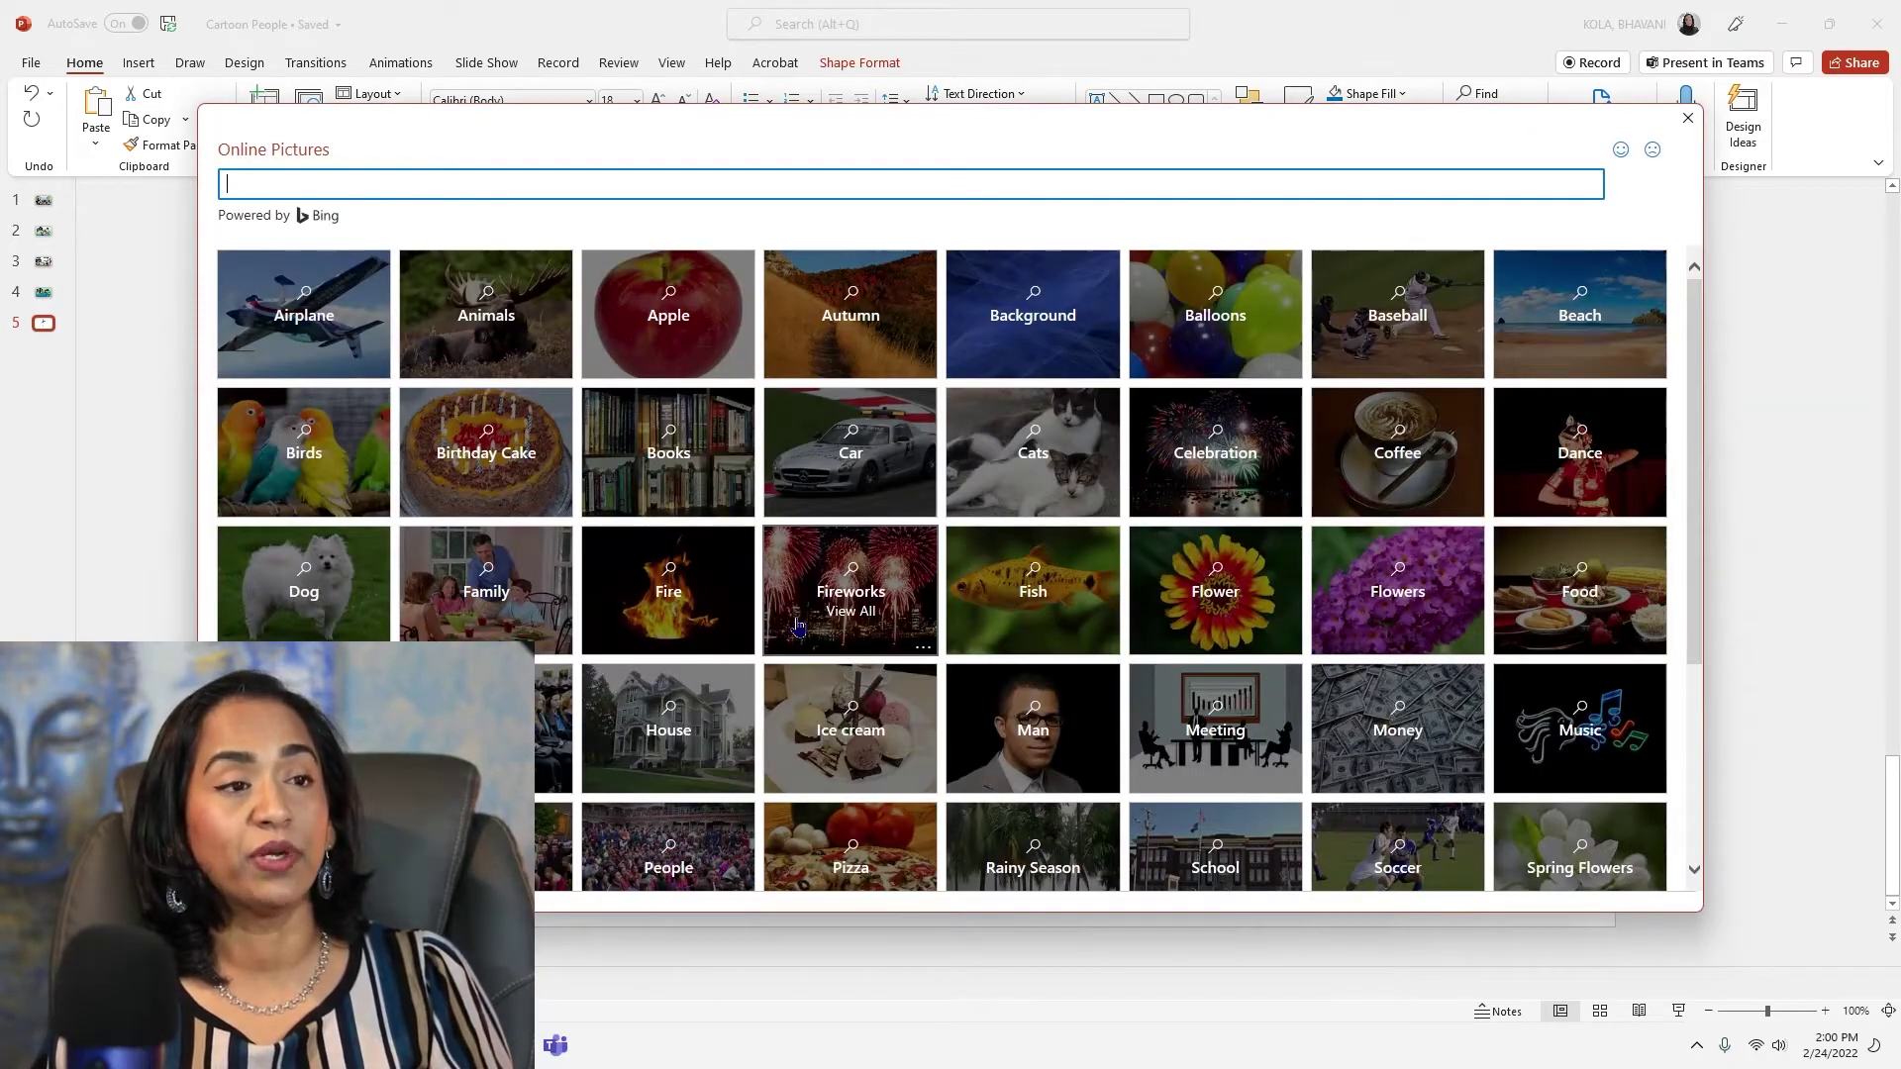
click(1256, 606)
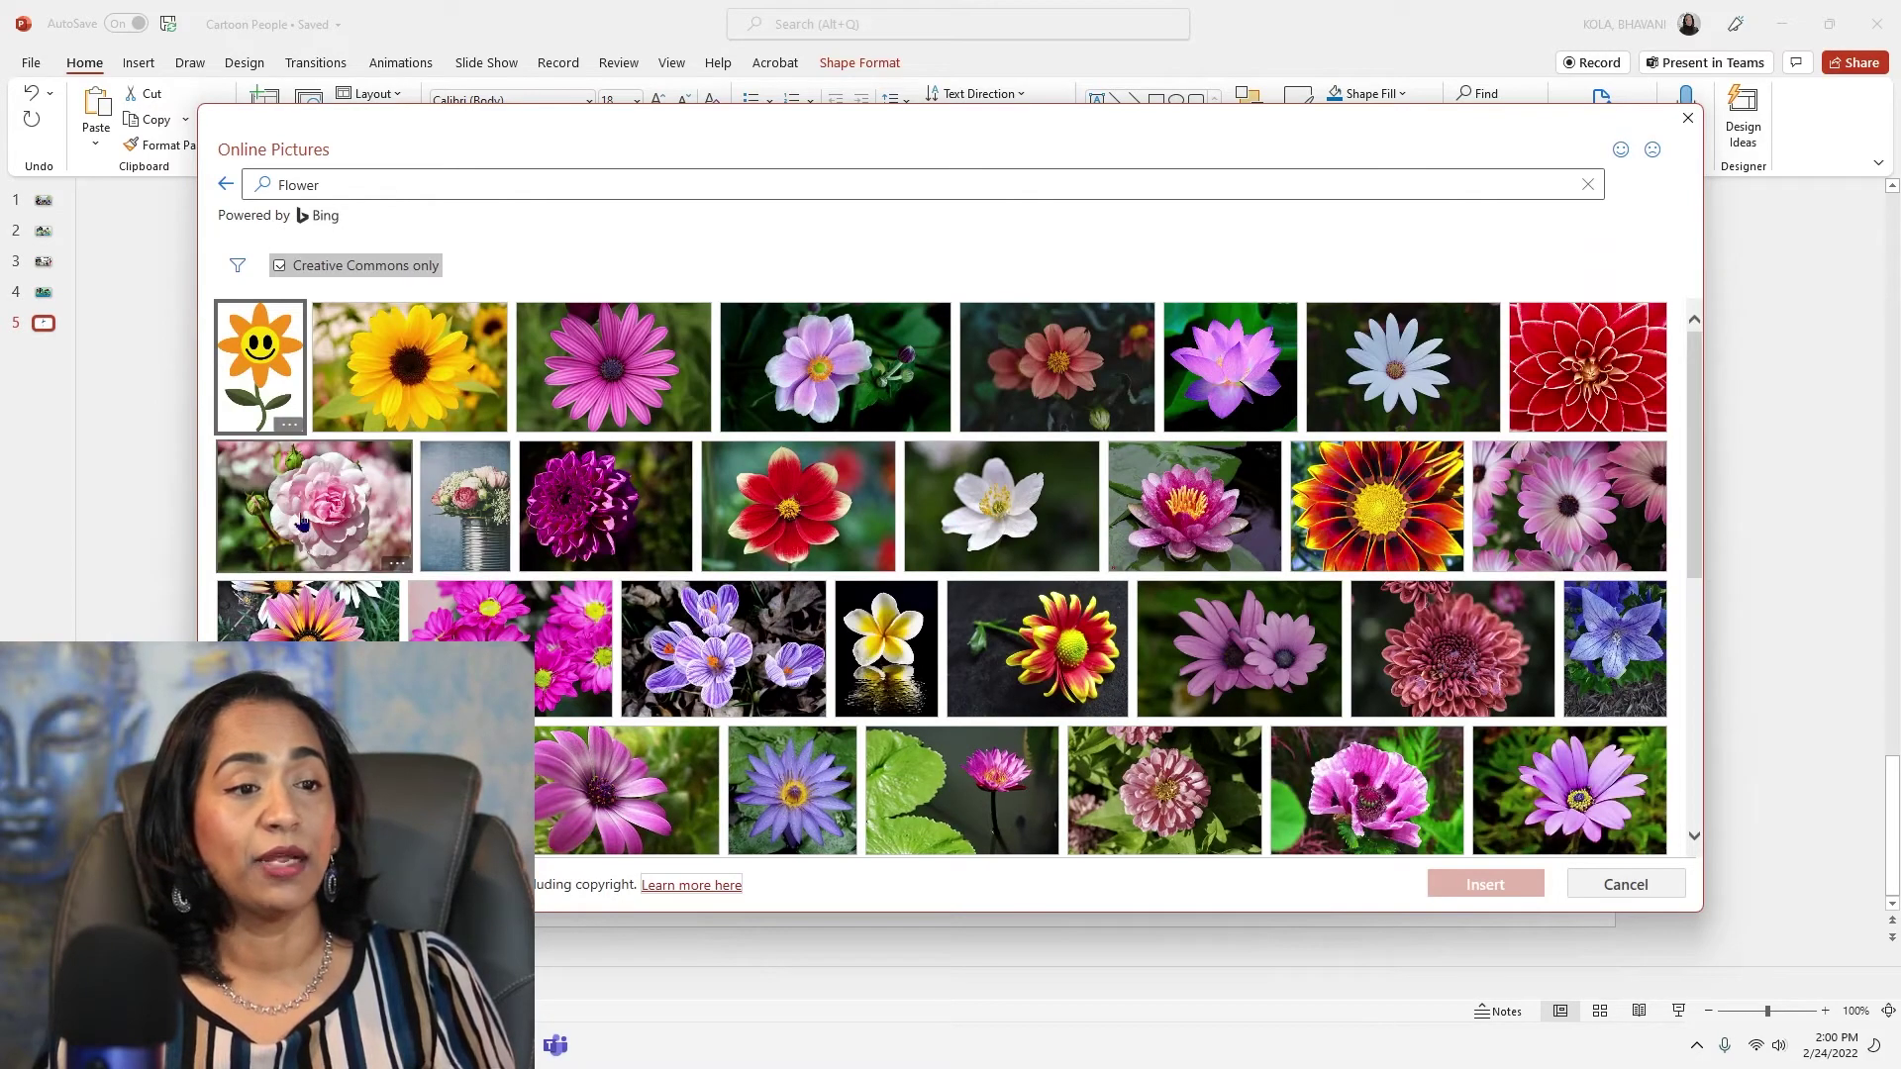
click(315, 510)
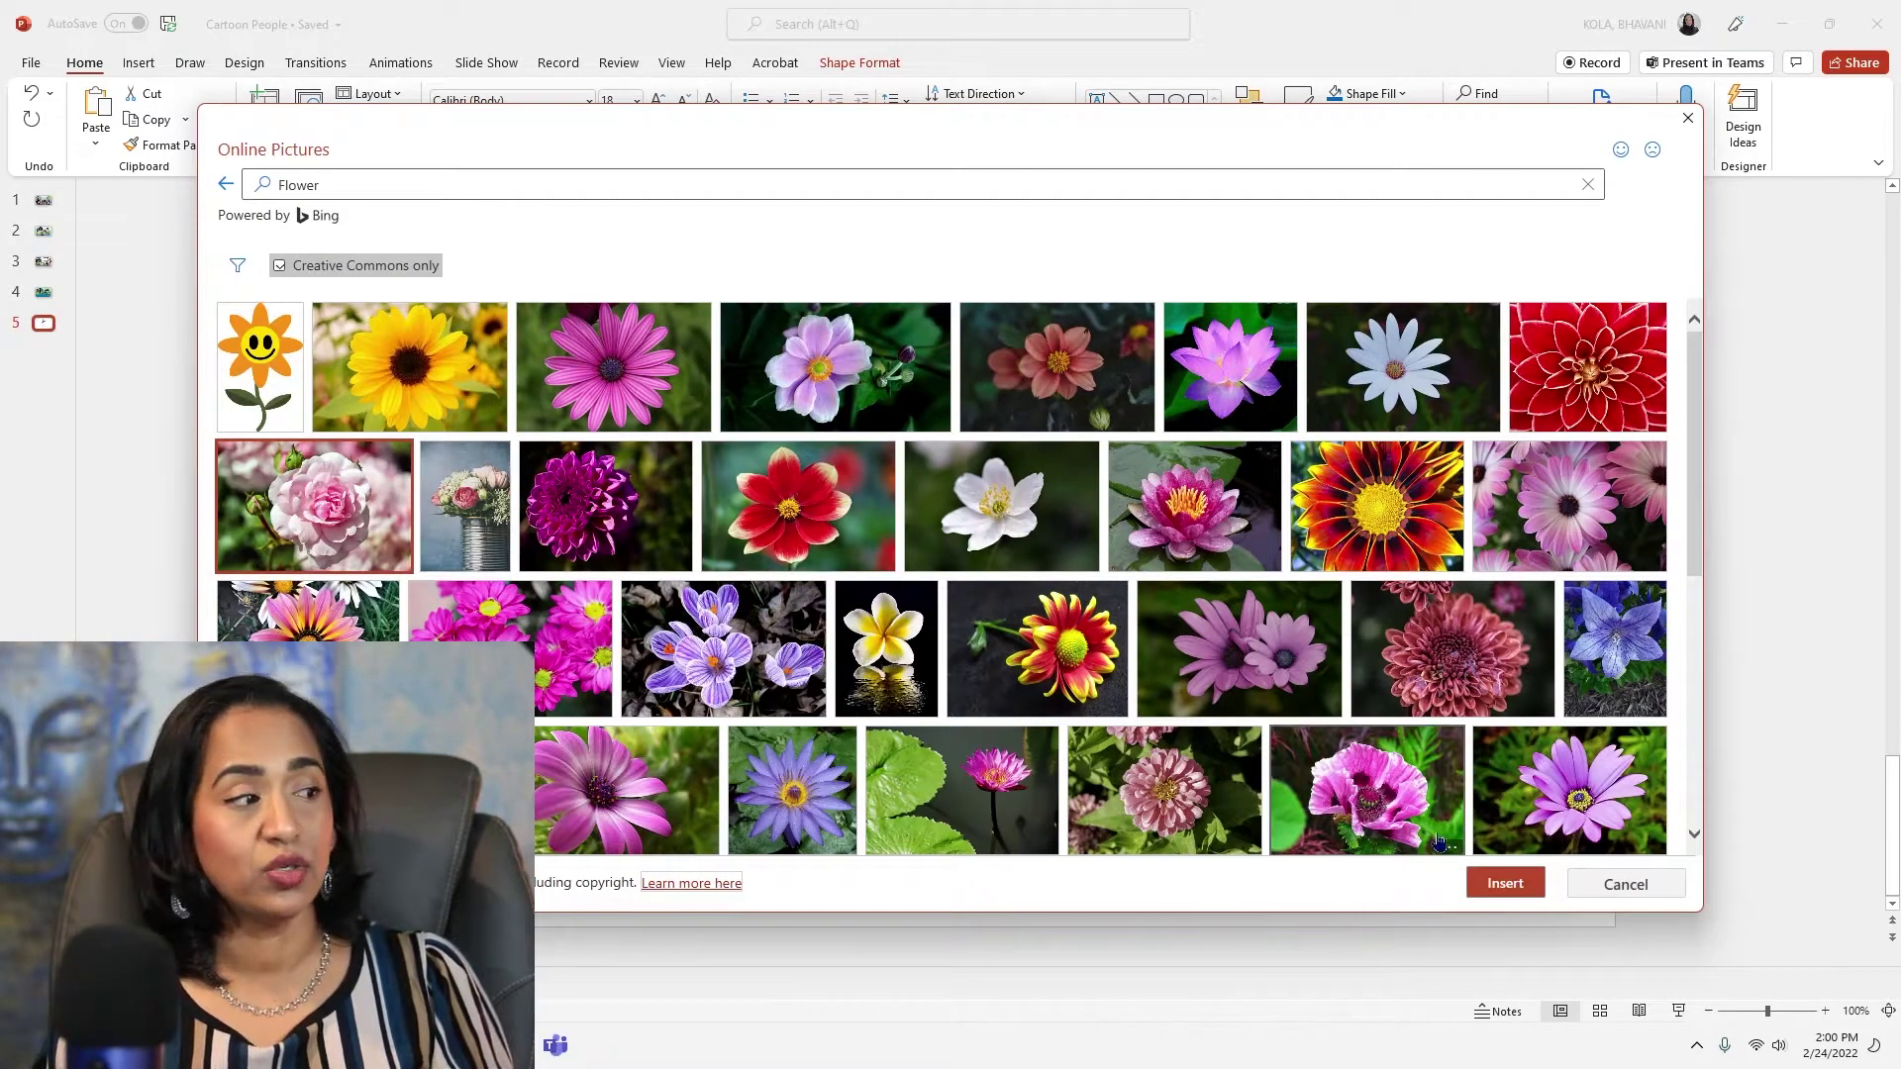
click(1497, 881)
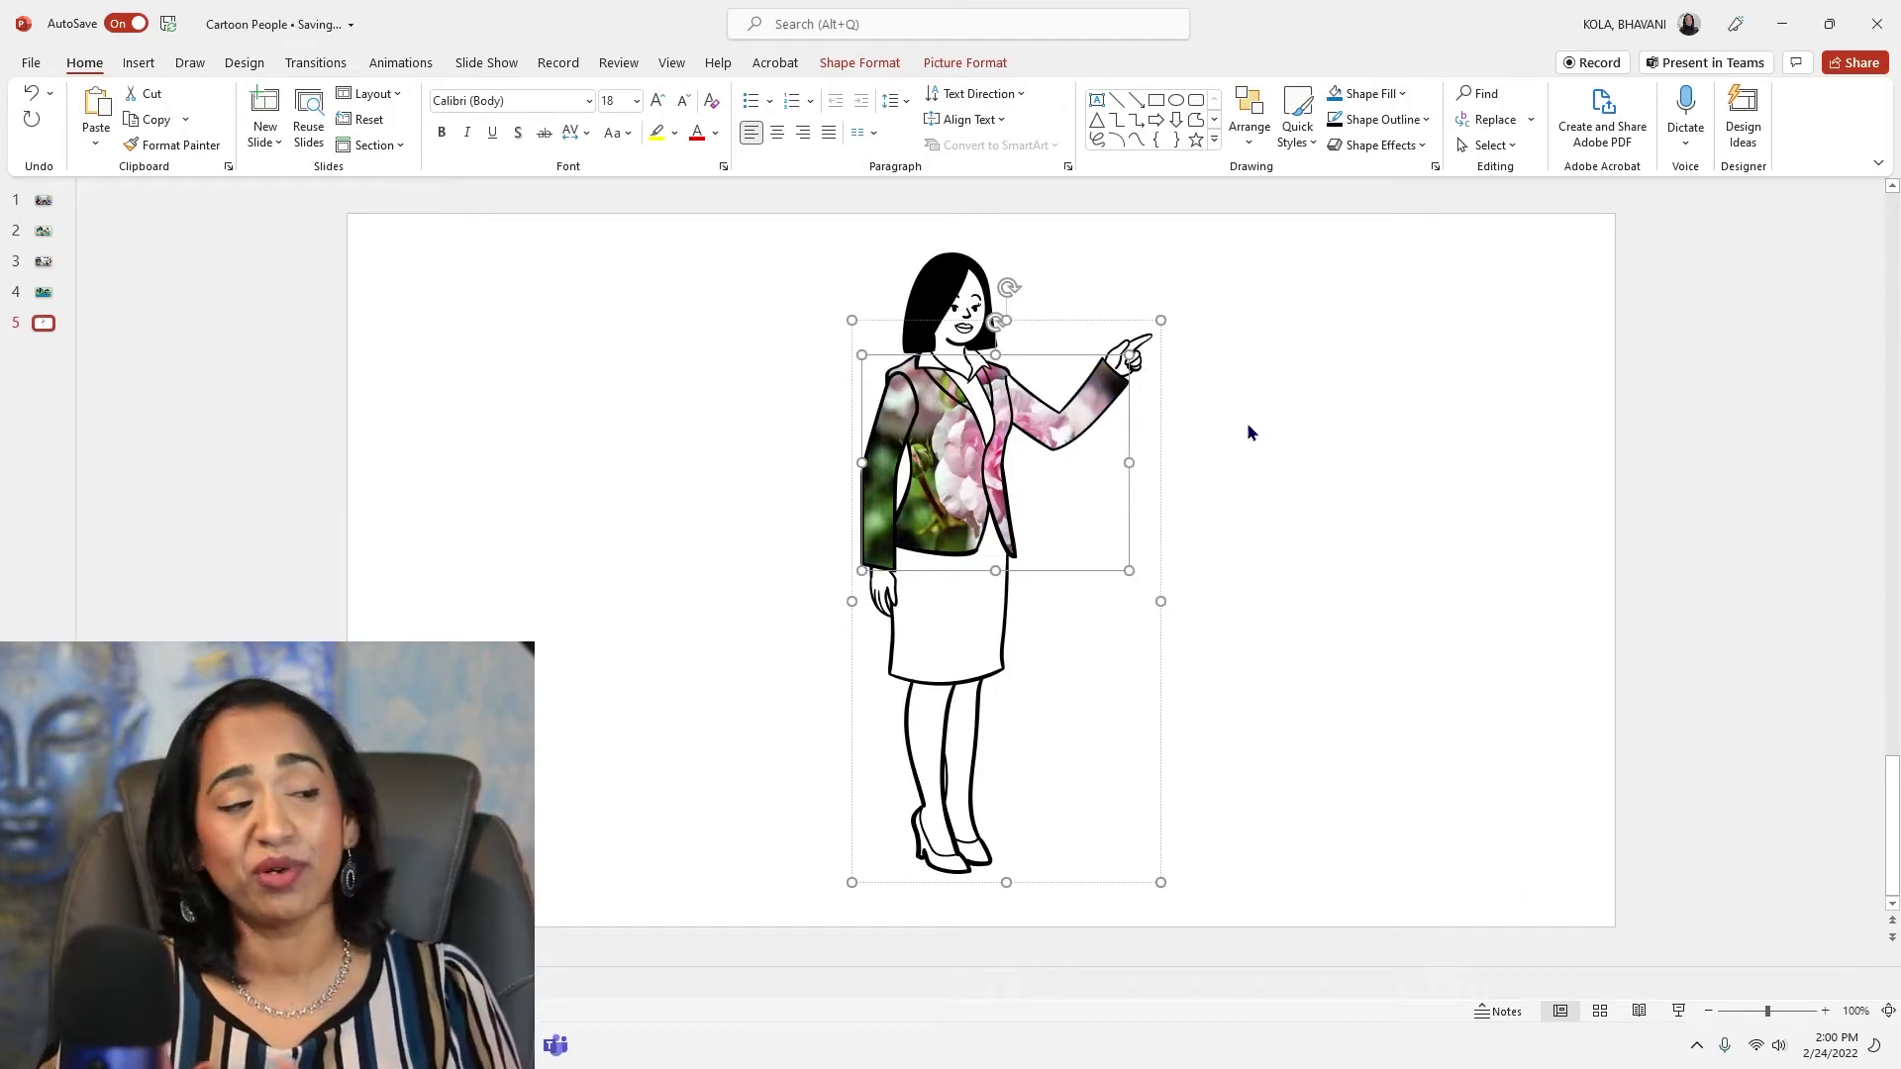
click(1376, 462)
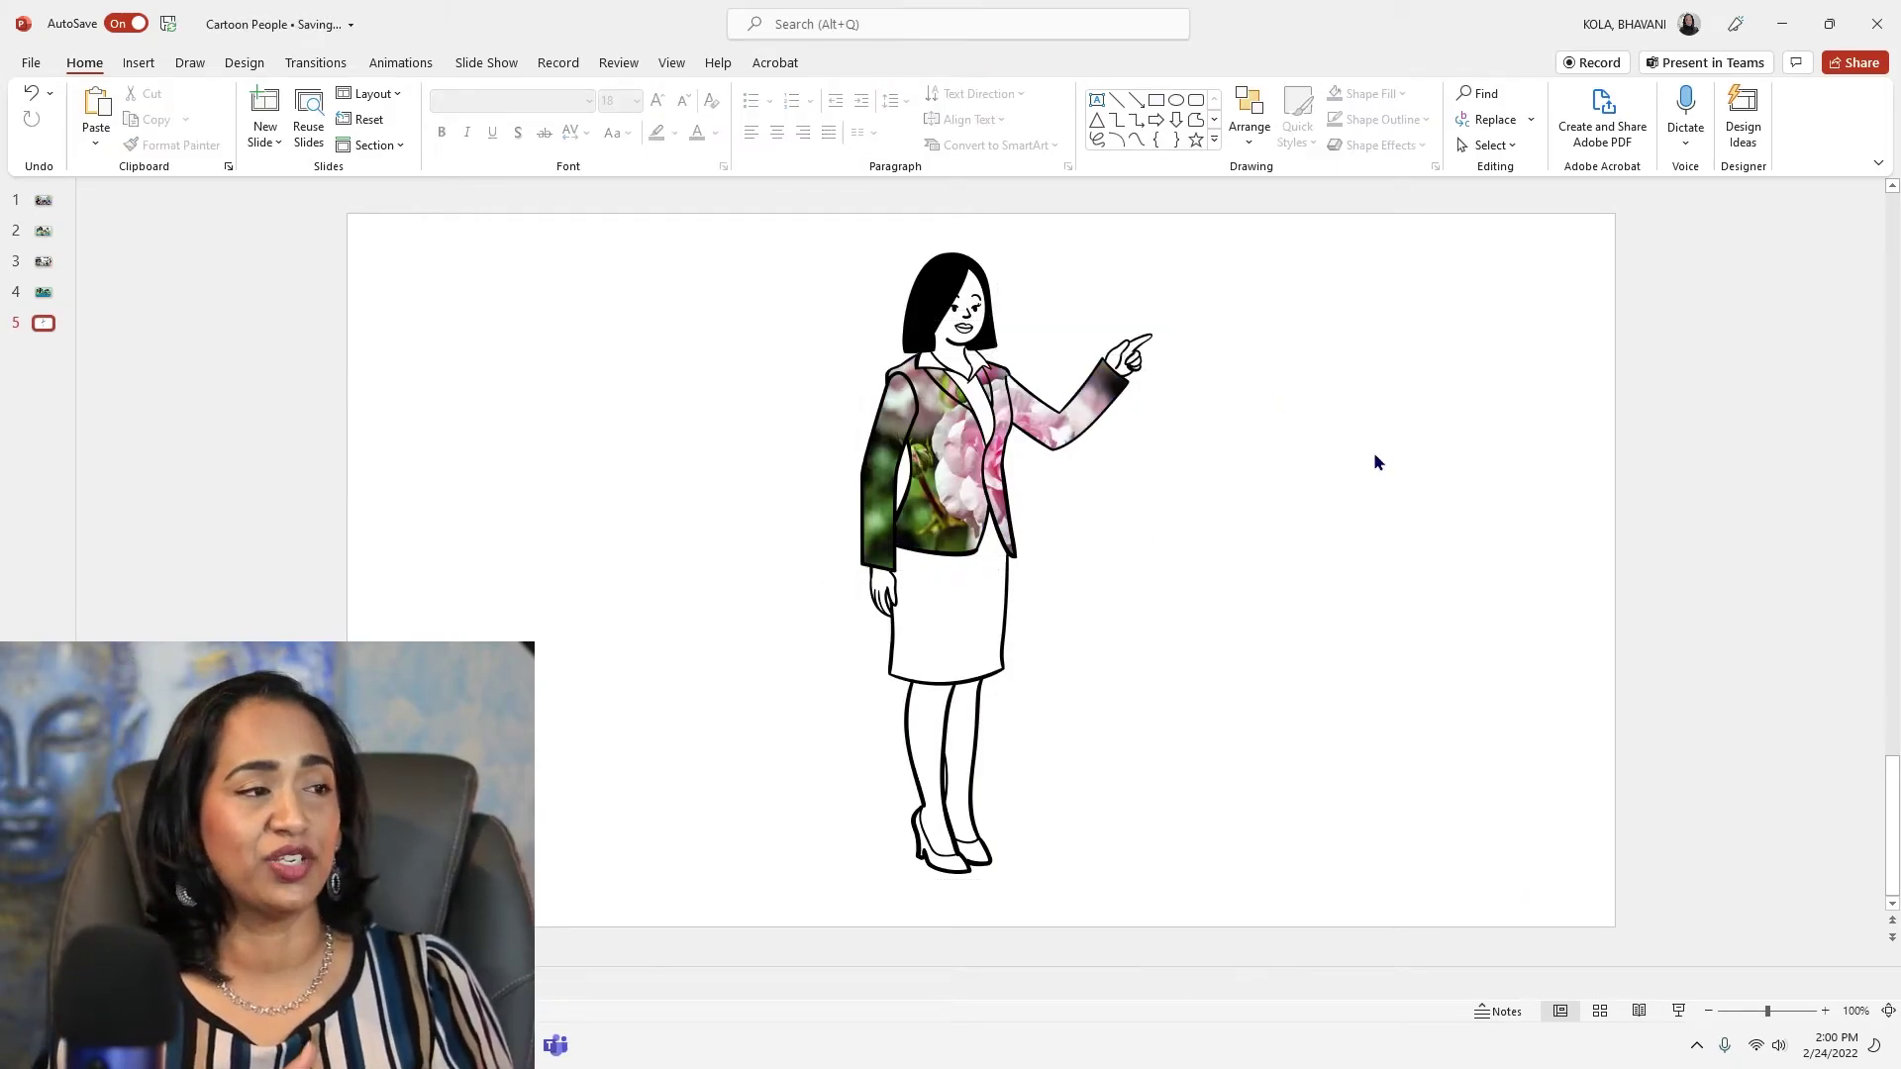
Move the woman's facial features off her head to the empty area beyond her pointing hand.
click(976, 313)
click(973, 319)
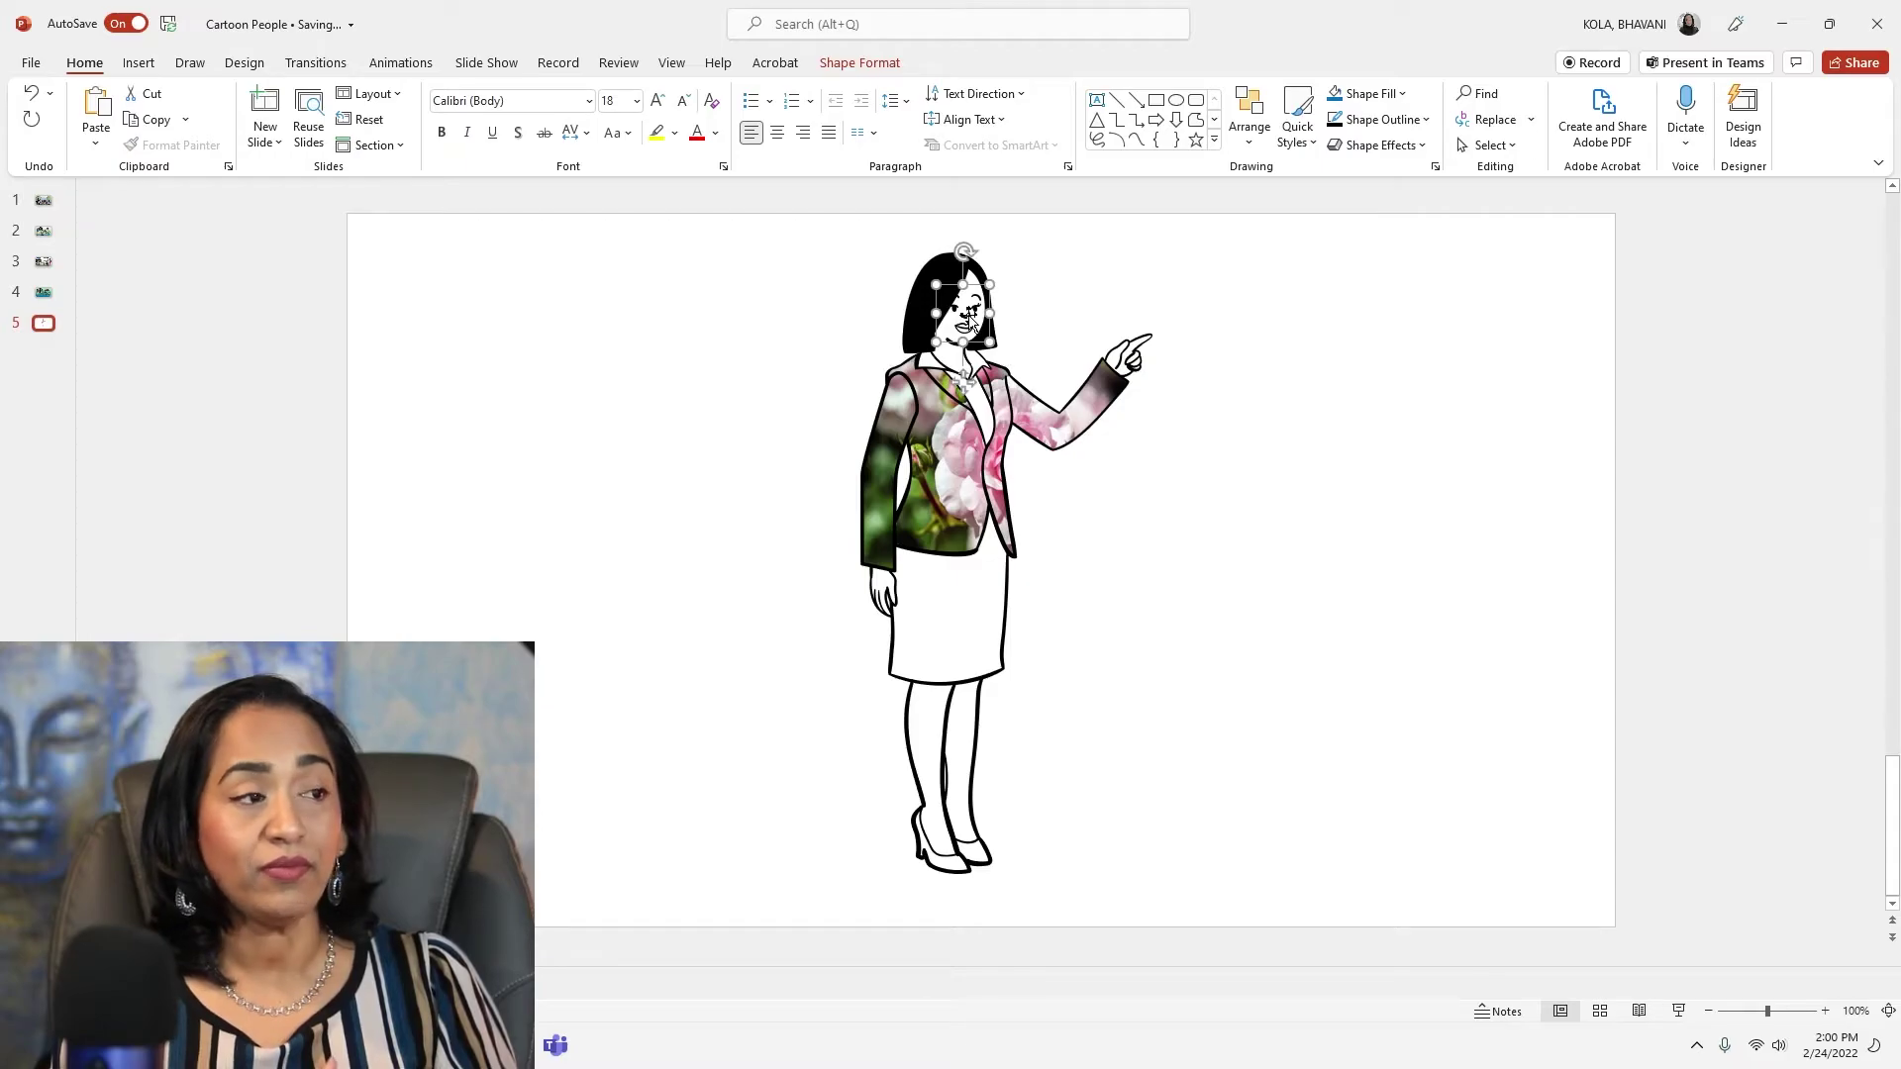
drag(988, 314, 1333, 304)
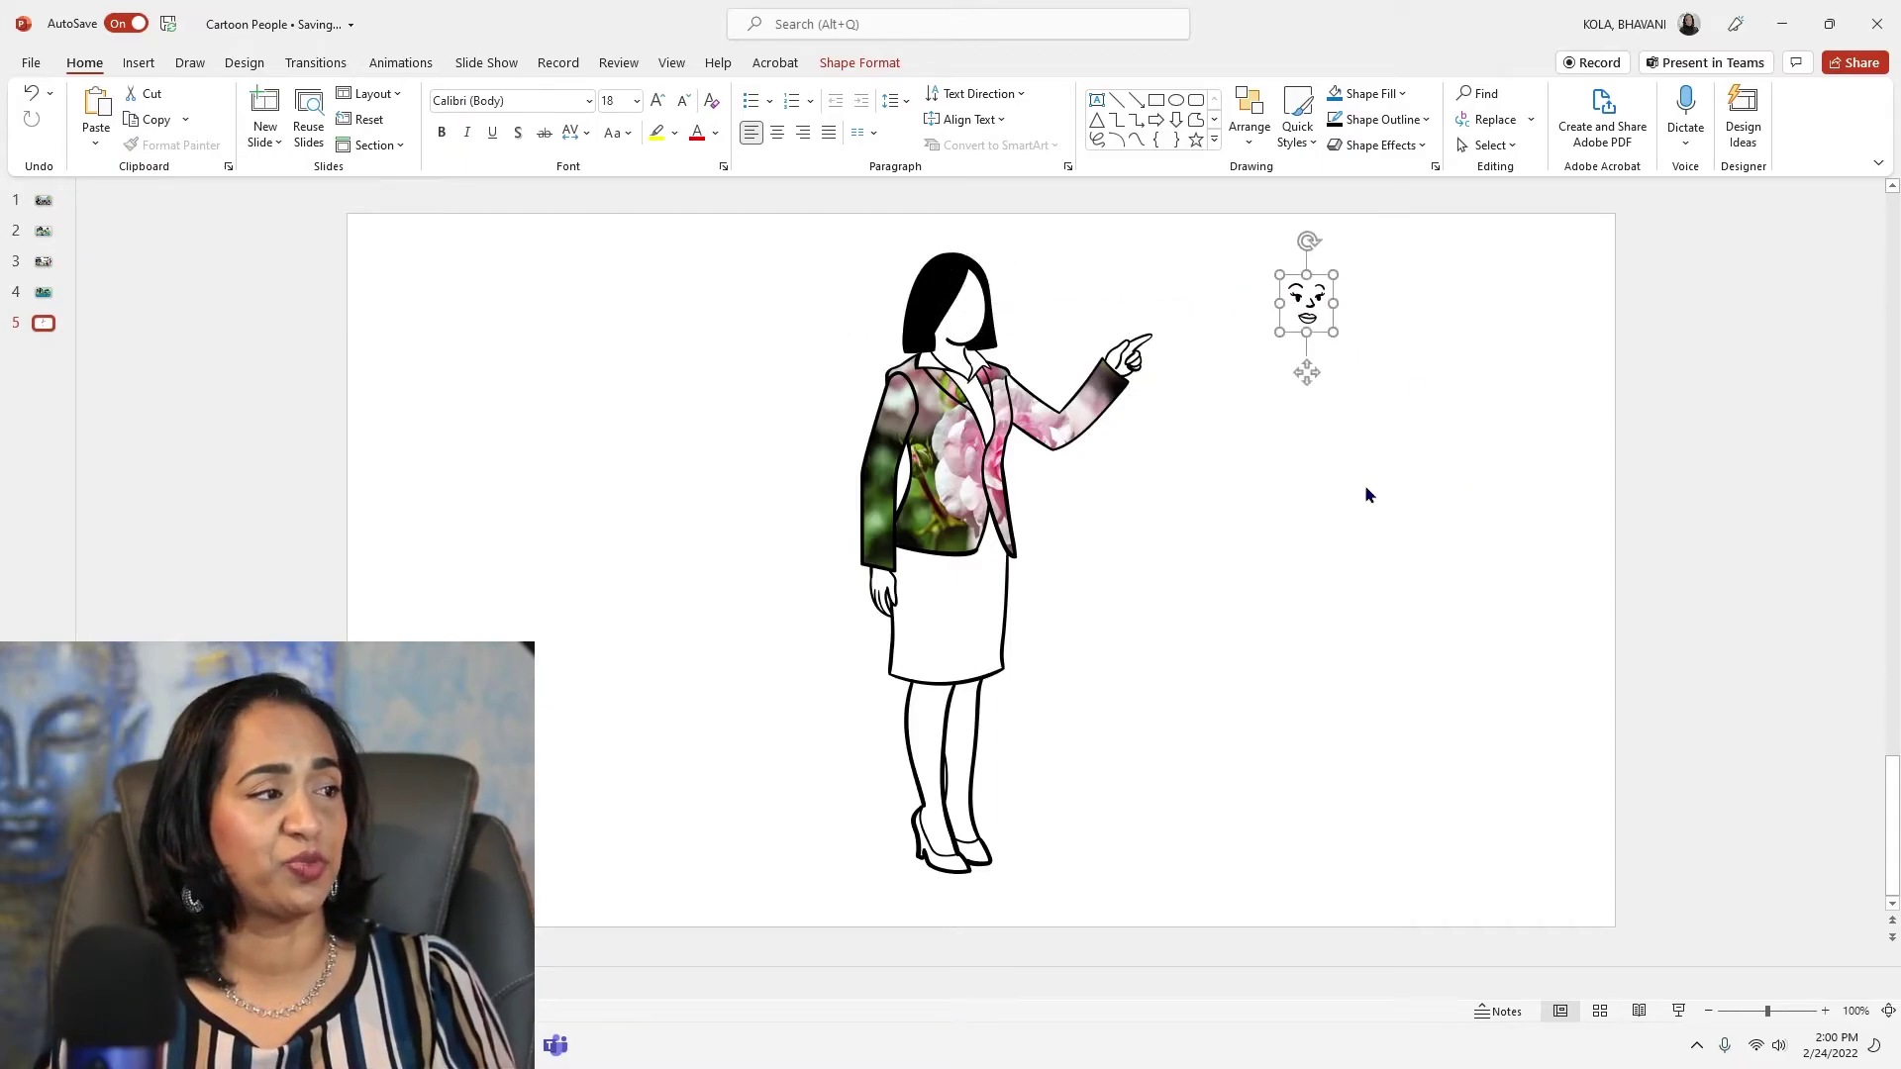
Insert the worried open-mouthed face from the Cartoon People Faces collection and place it on the woman's blank head.
click(136, 64)
click(422, 103)
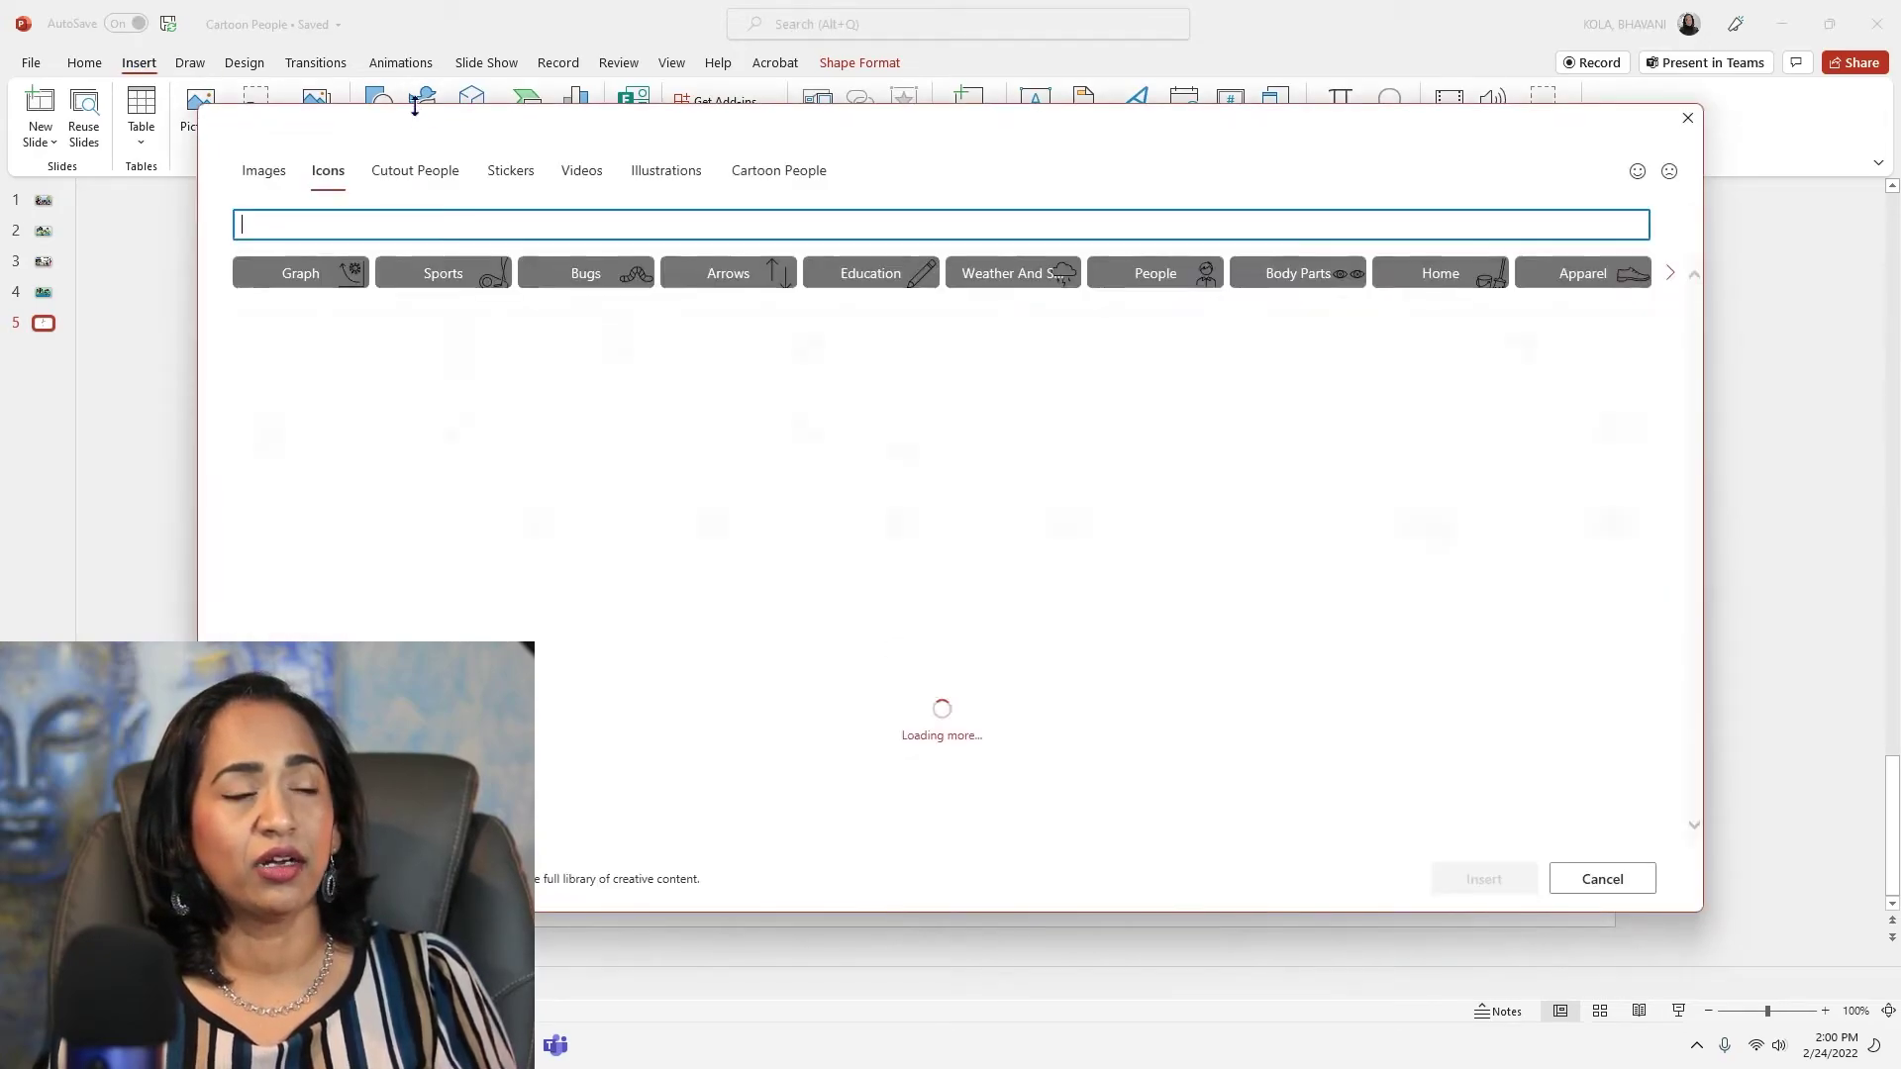
click(791, 178)
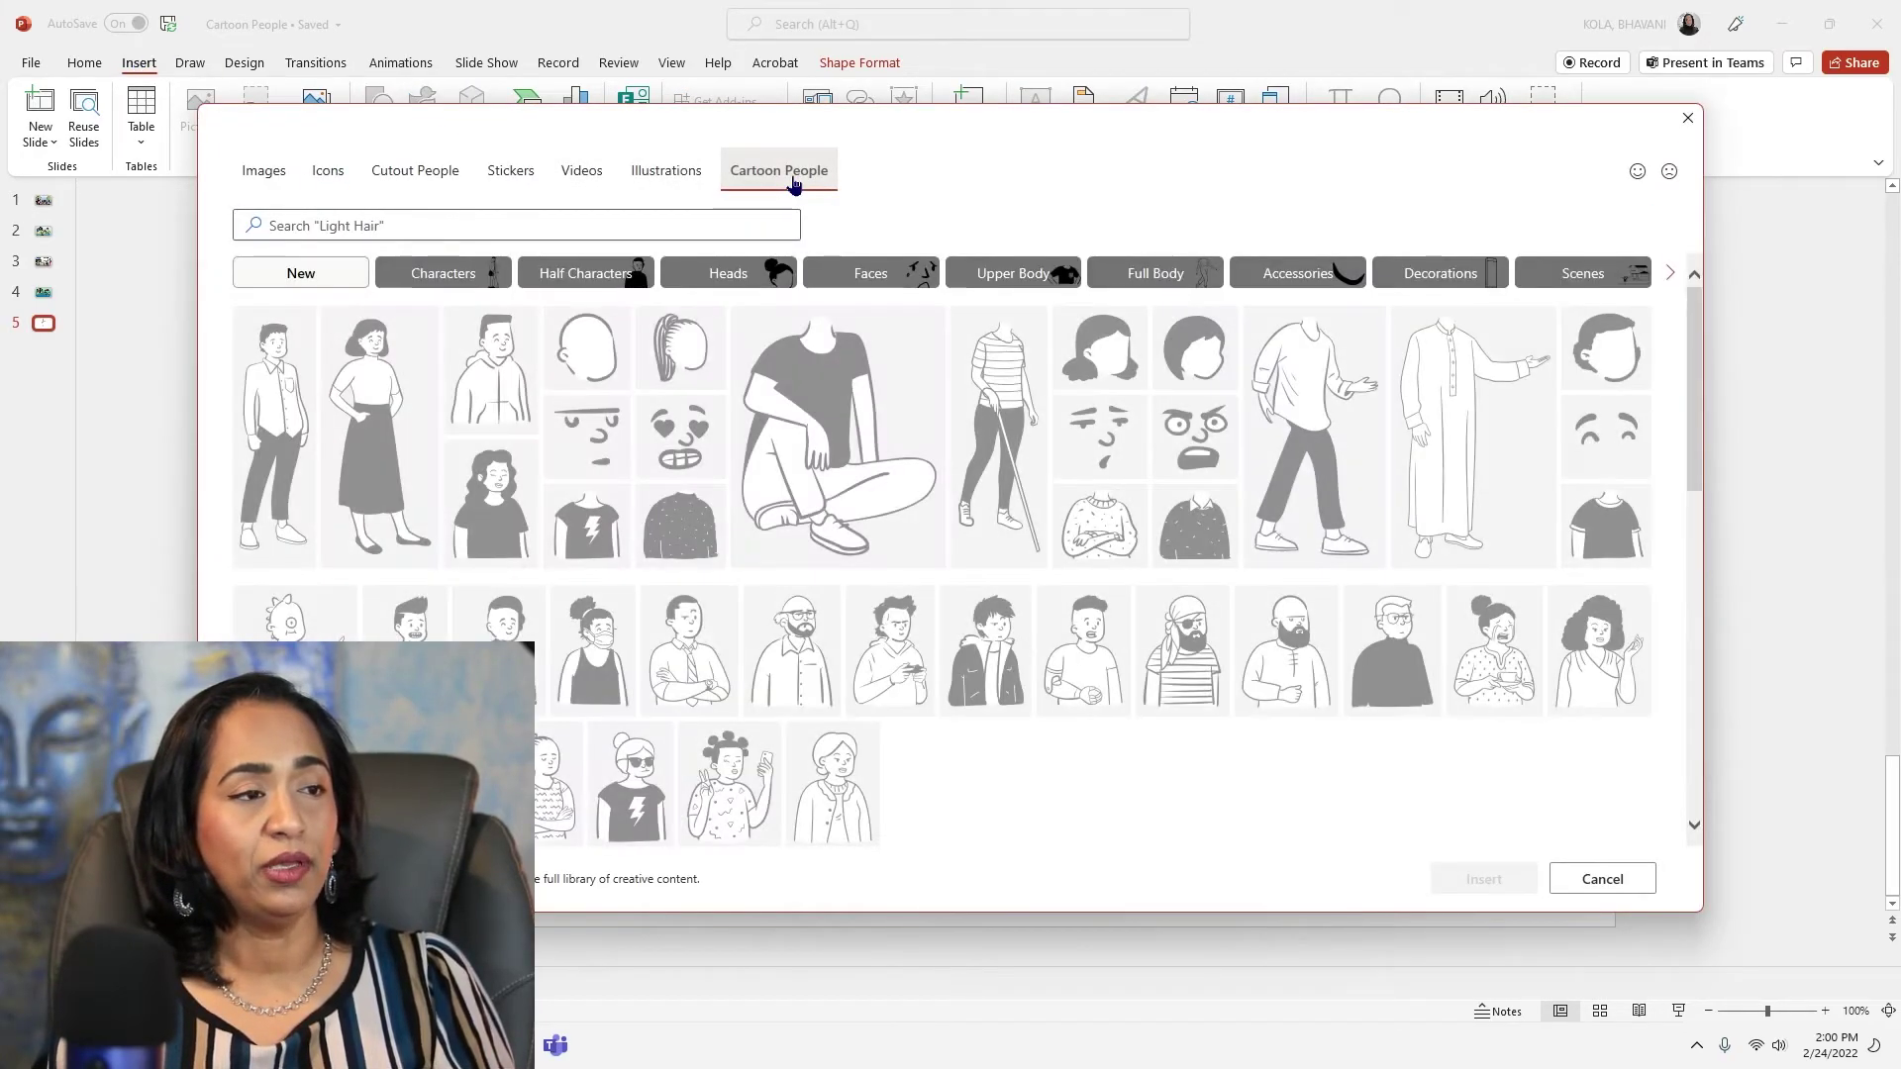
click(894, 285)
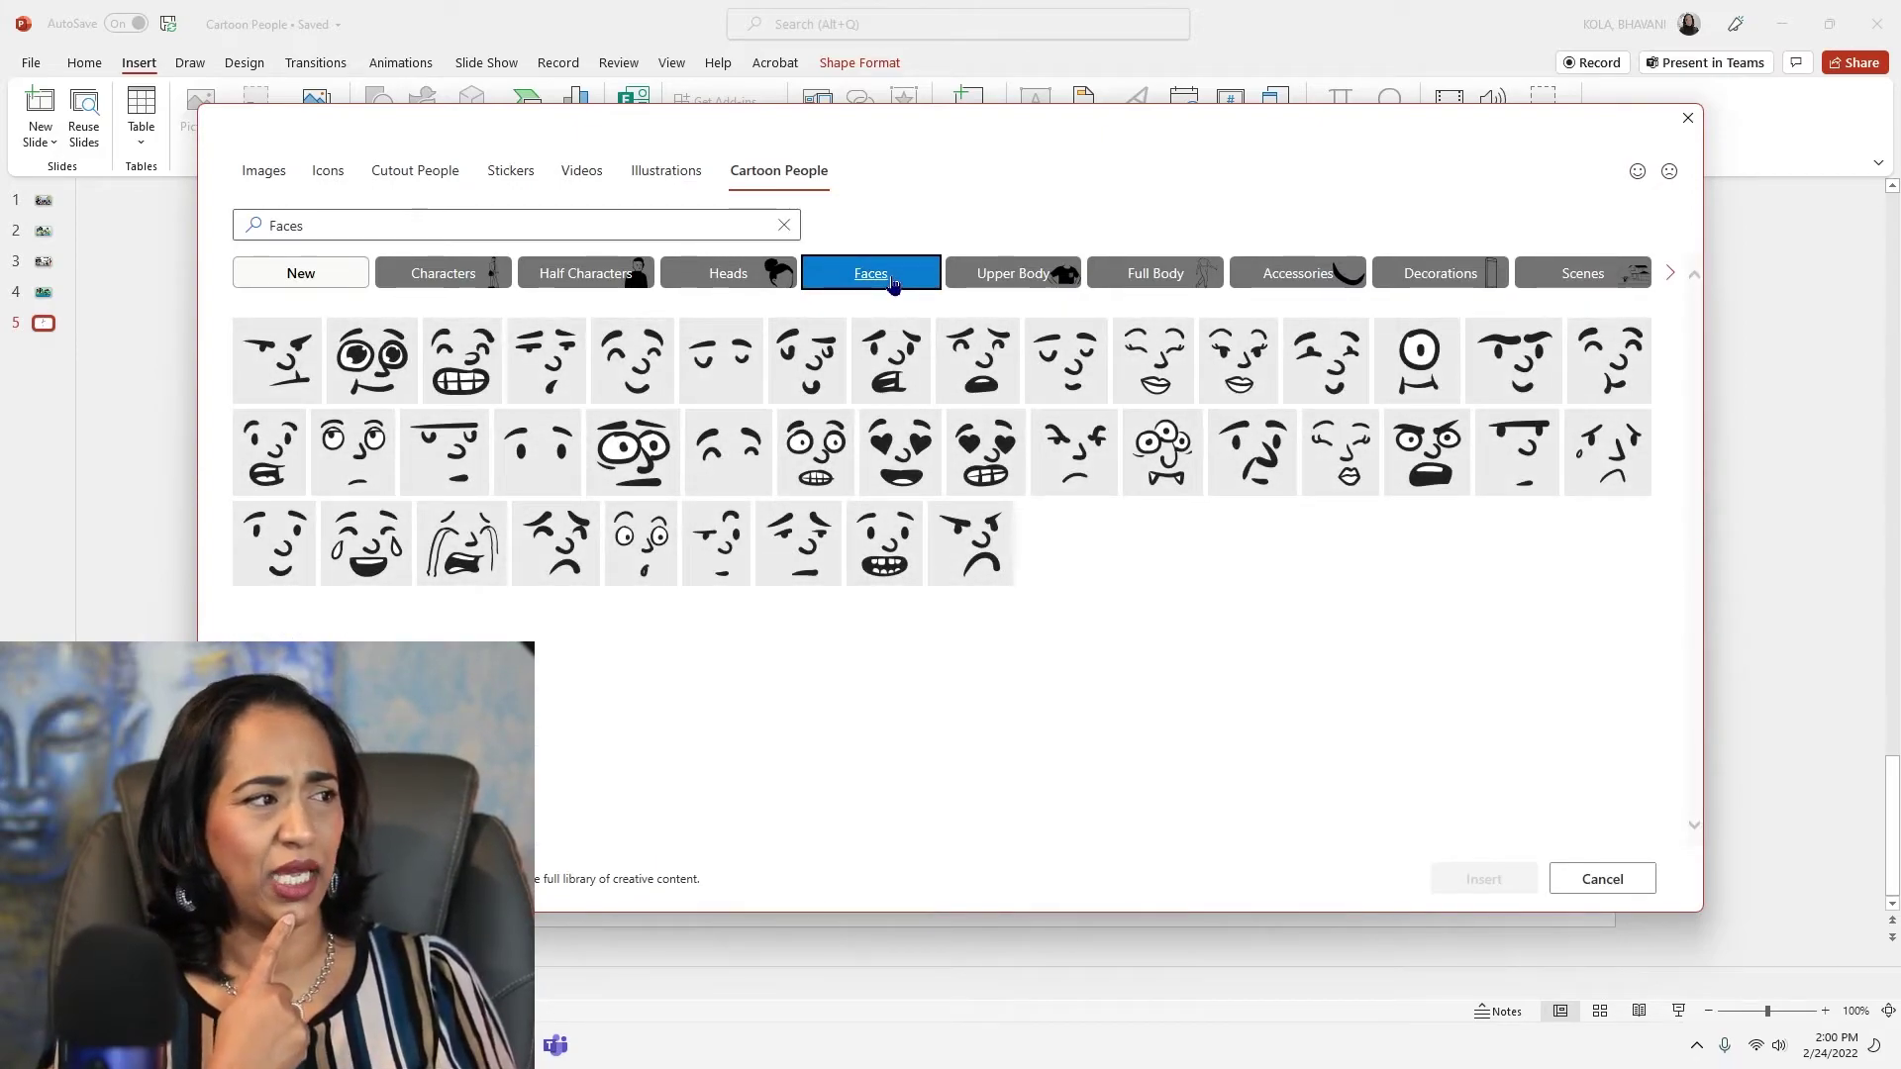
click(900, 362)
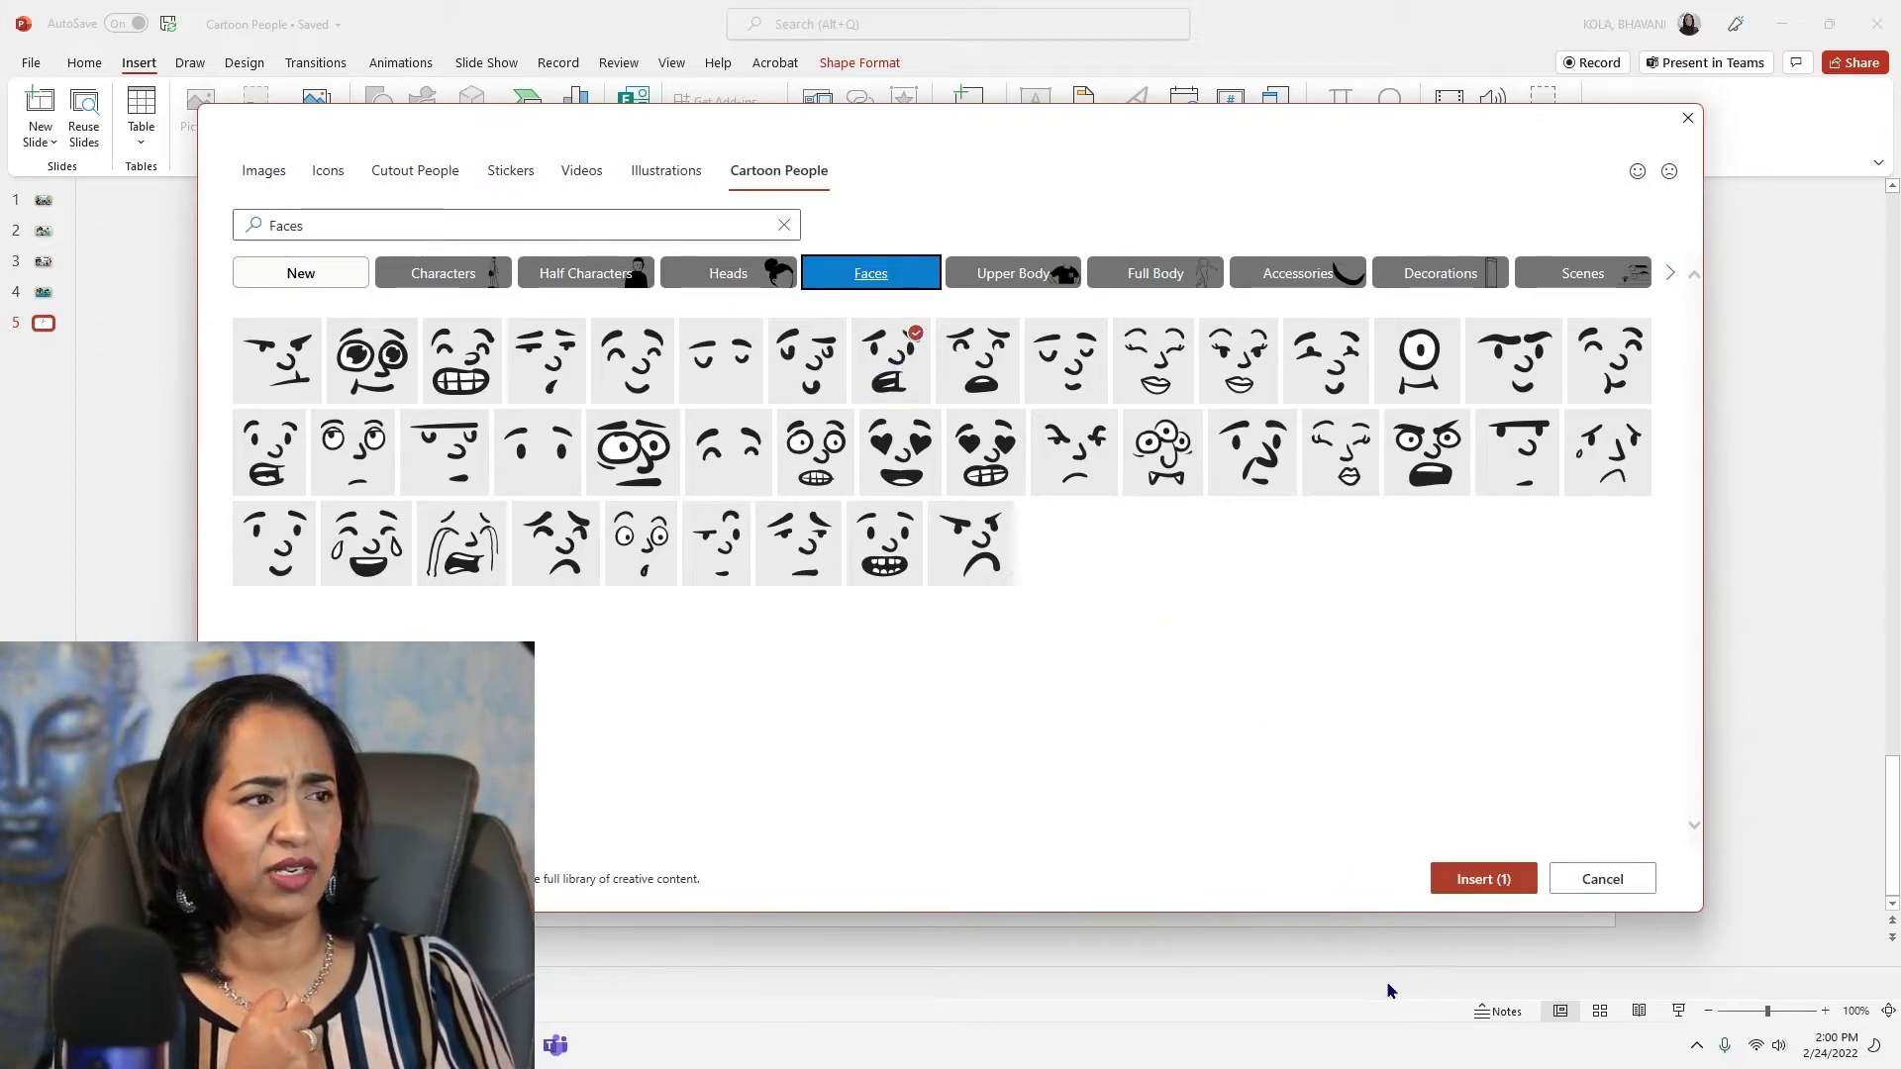
click(1469, 881)
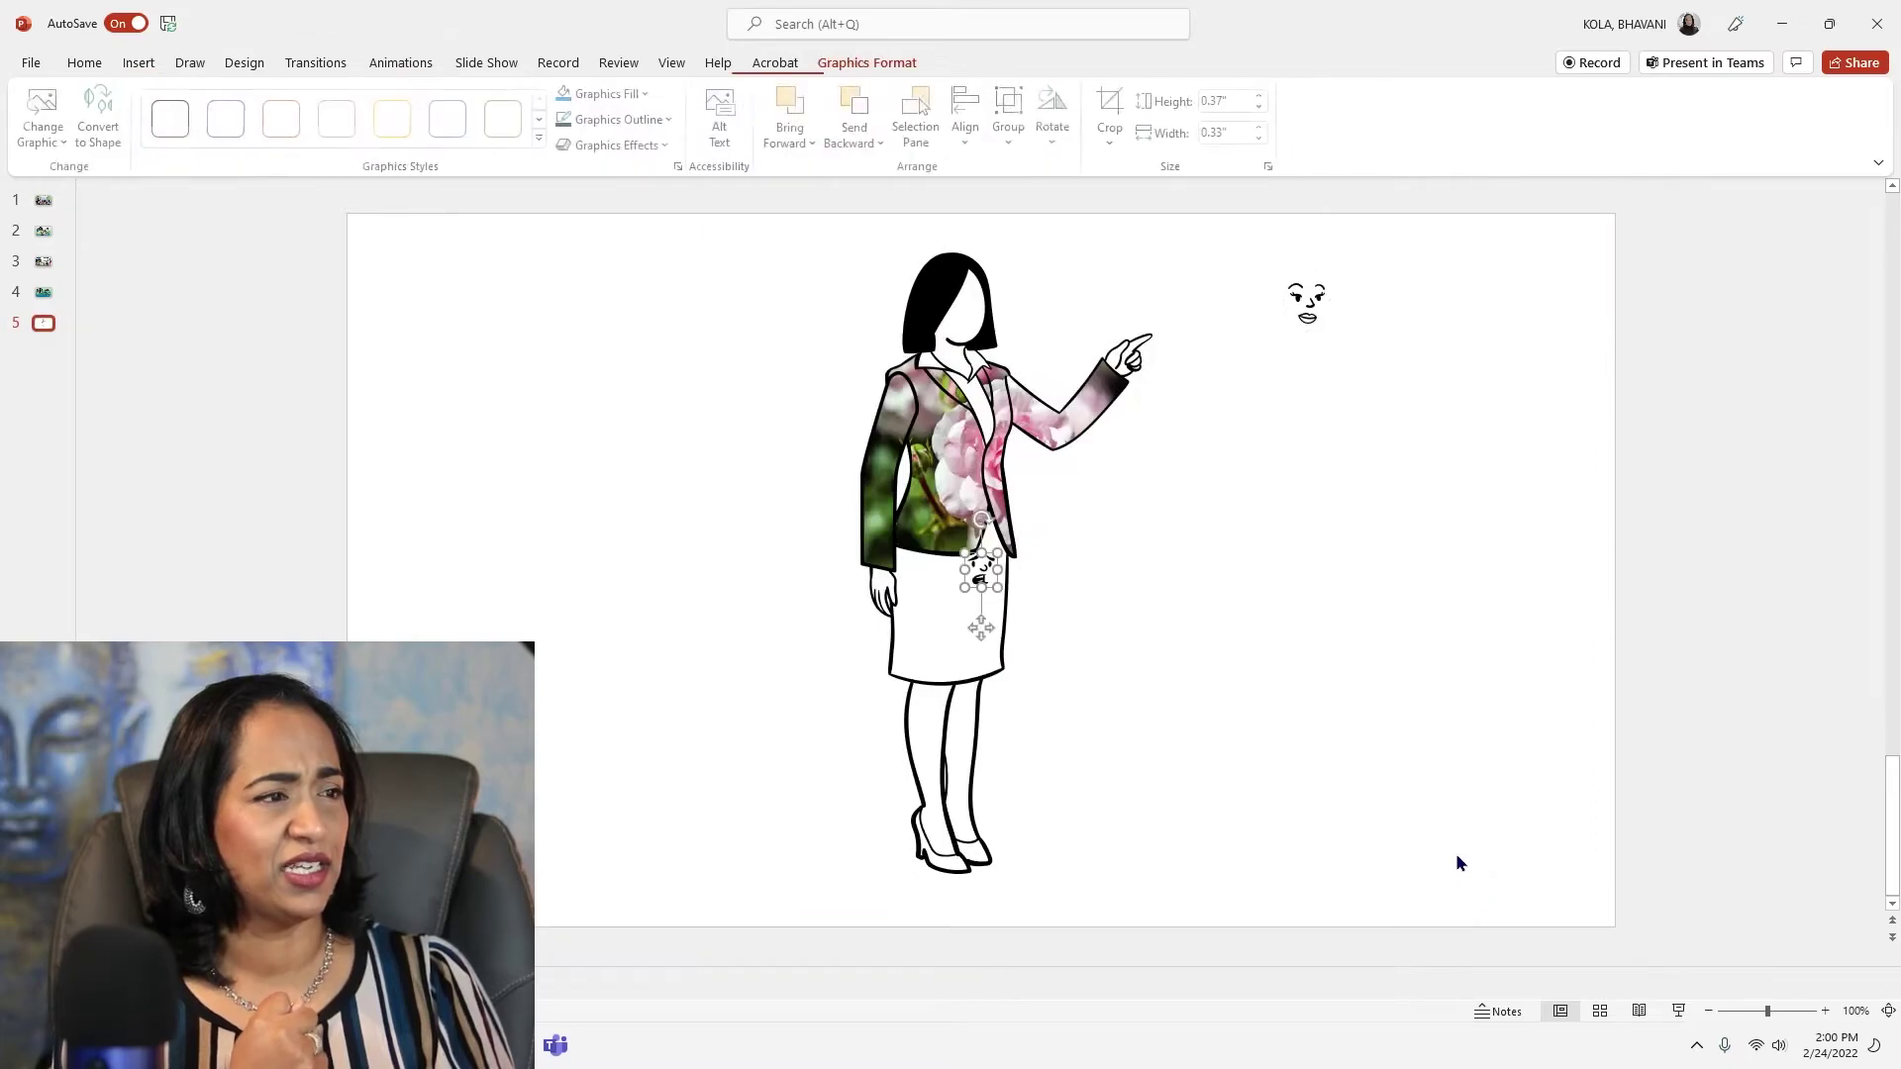
drag(987, 574, 973, 307)
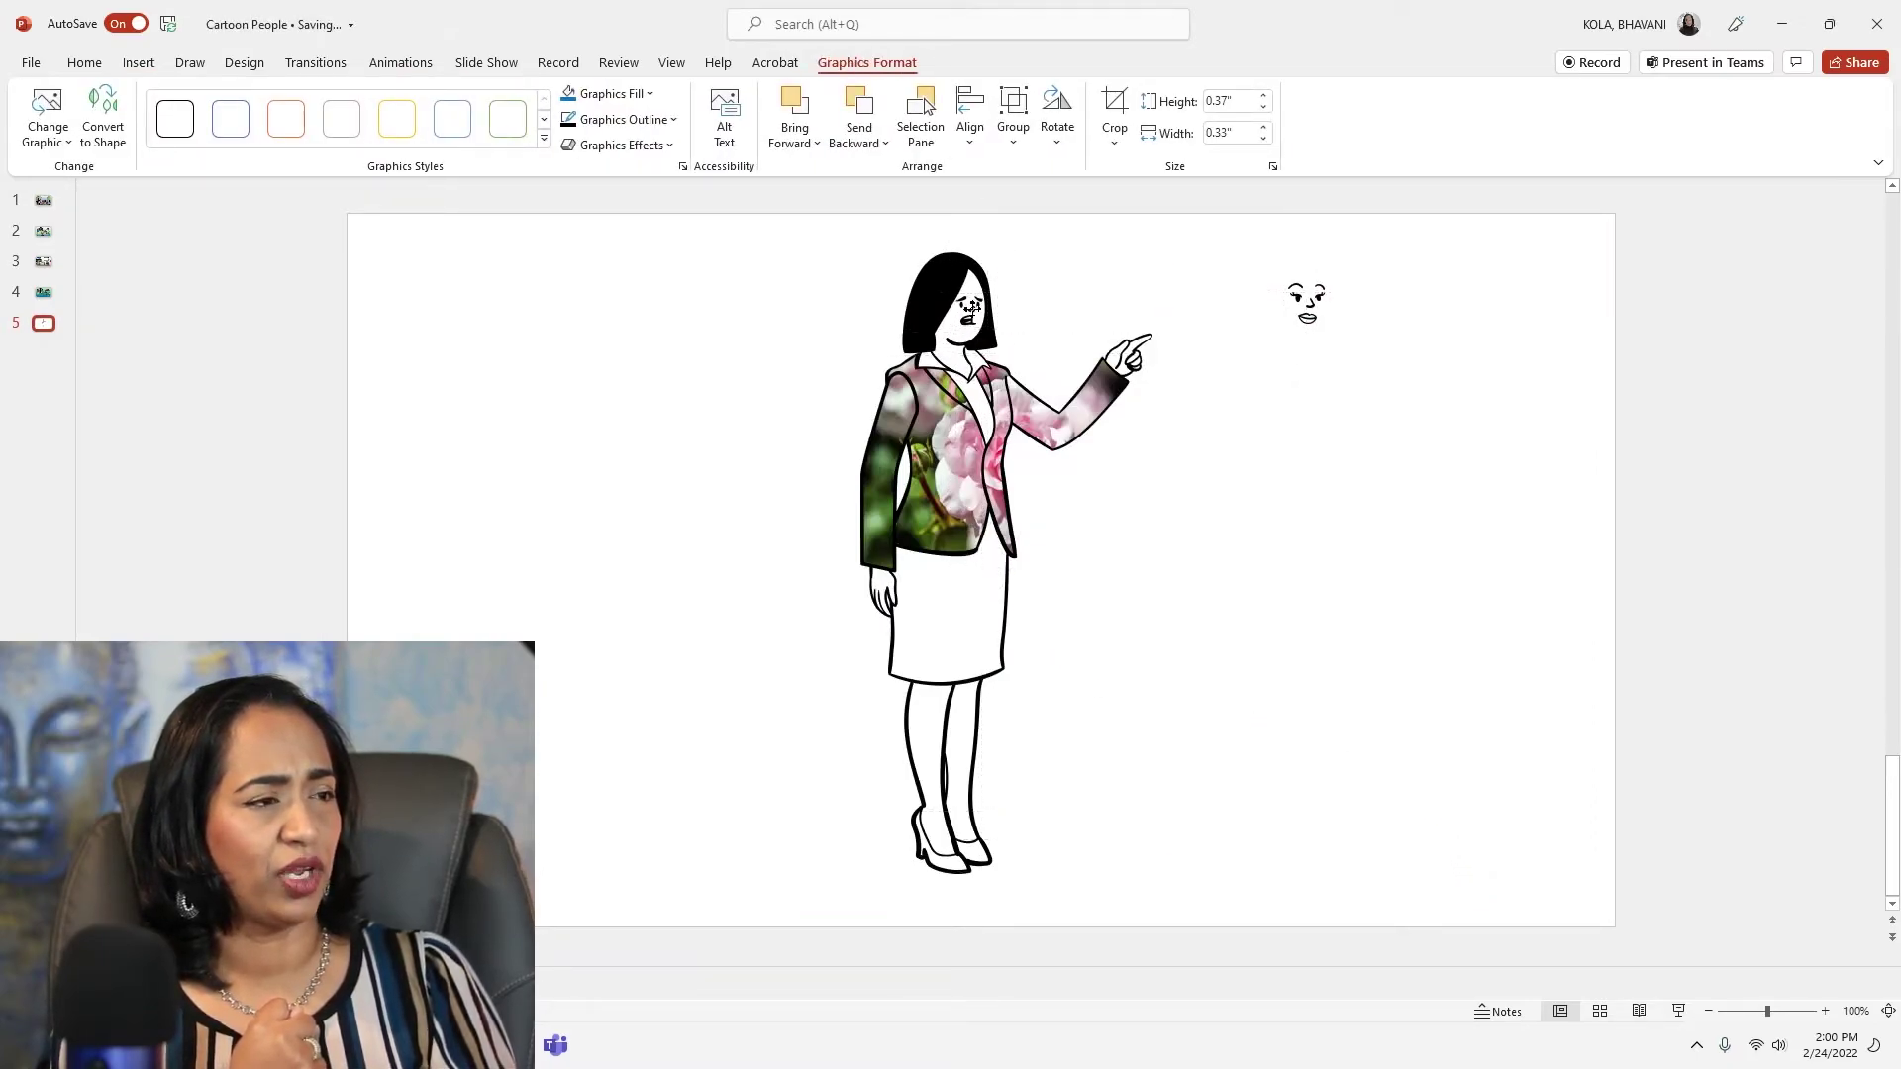
click(1255, 537)
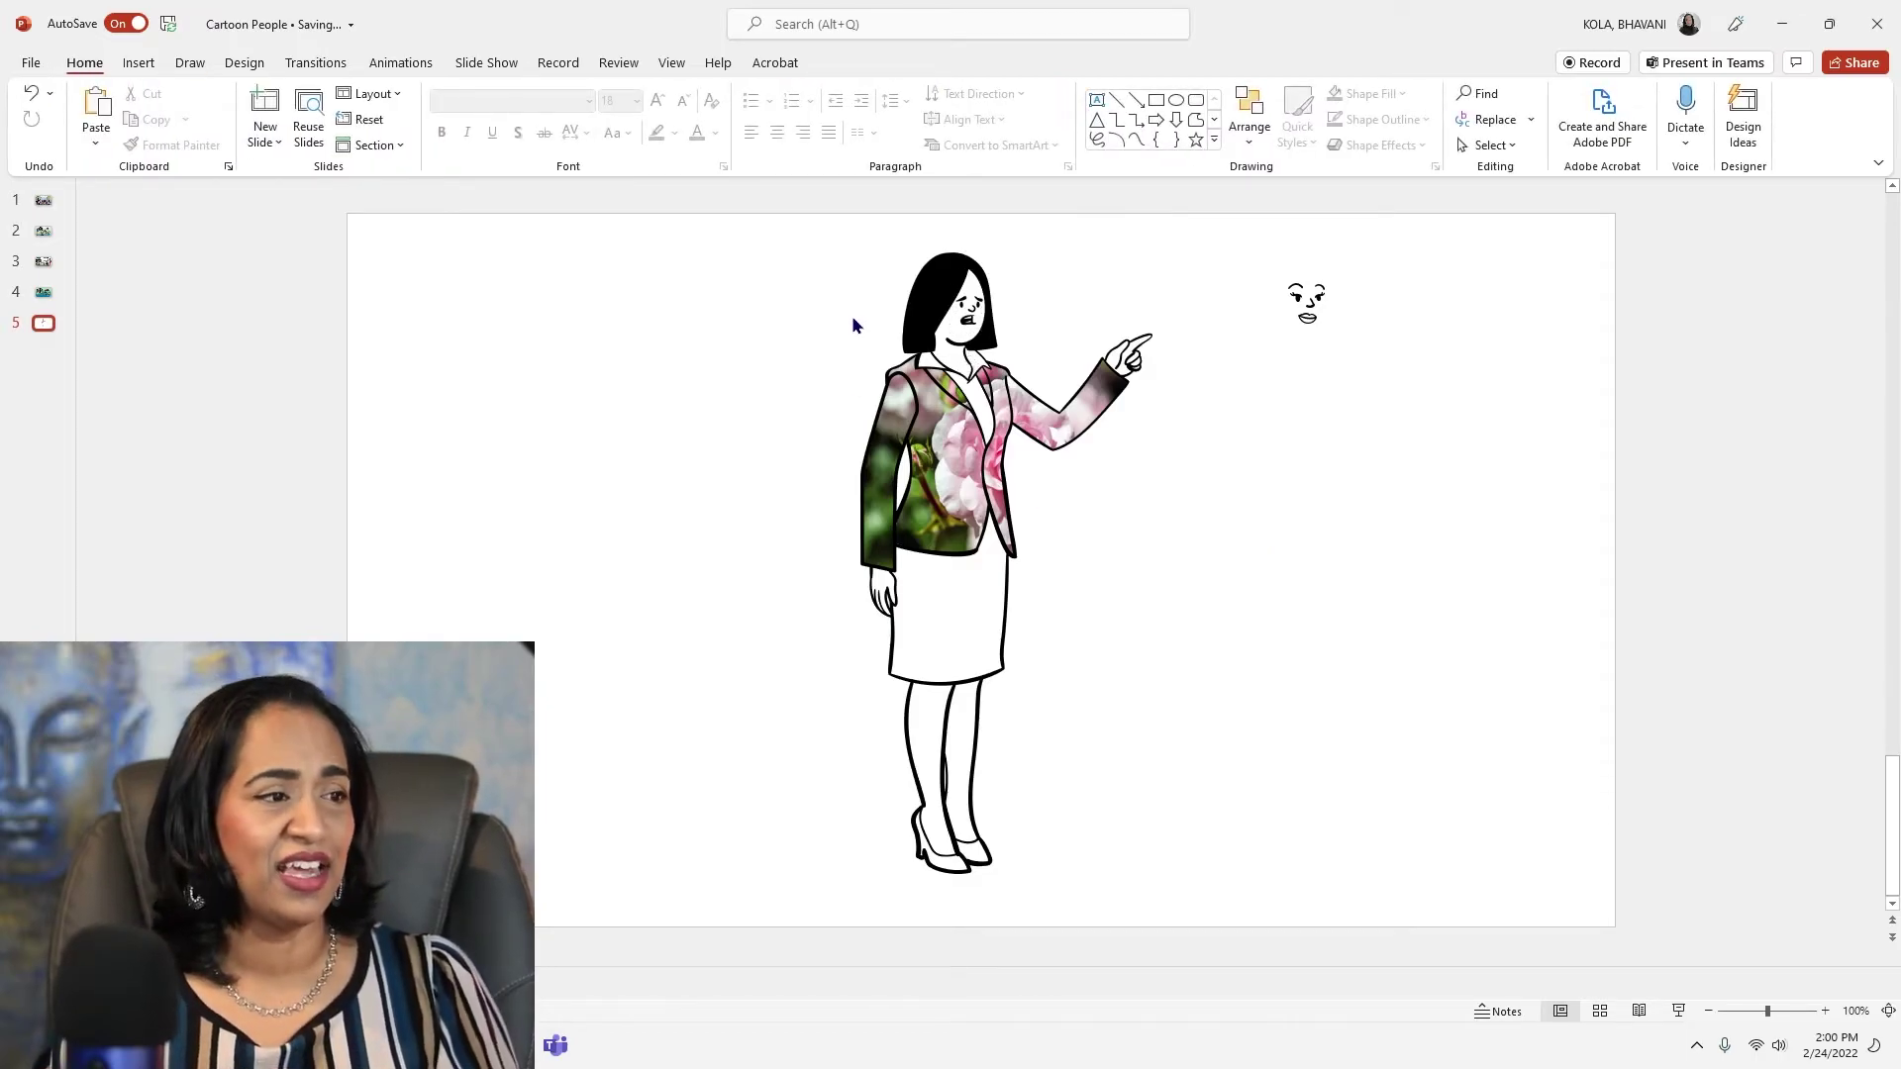
Fill the woman's face shape, within the head graphic, with a darker shade of the orange theme colour.
click(958, 351)
shift+click(958, 352)
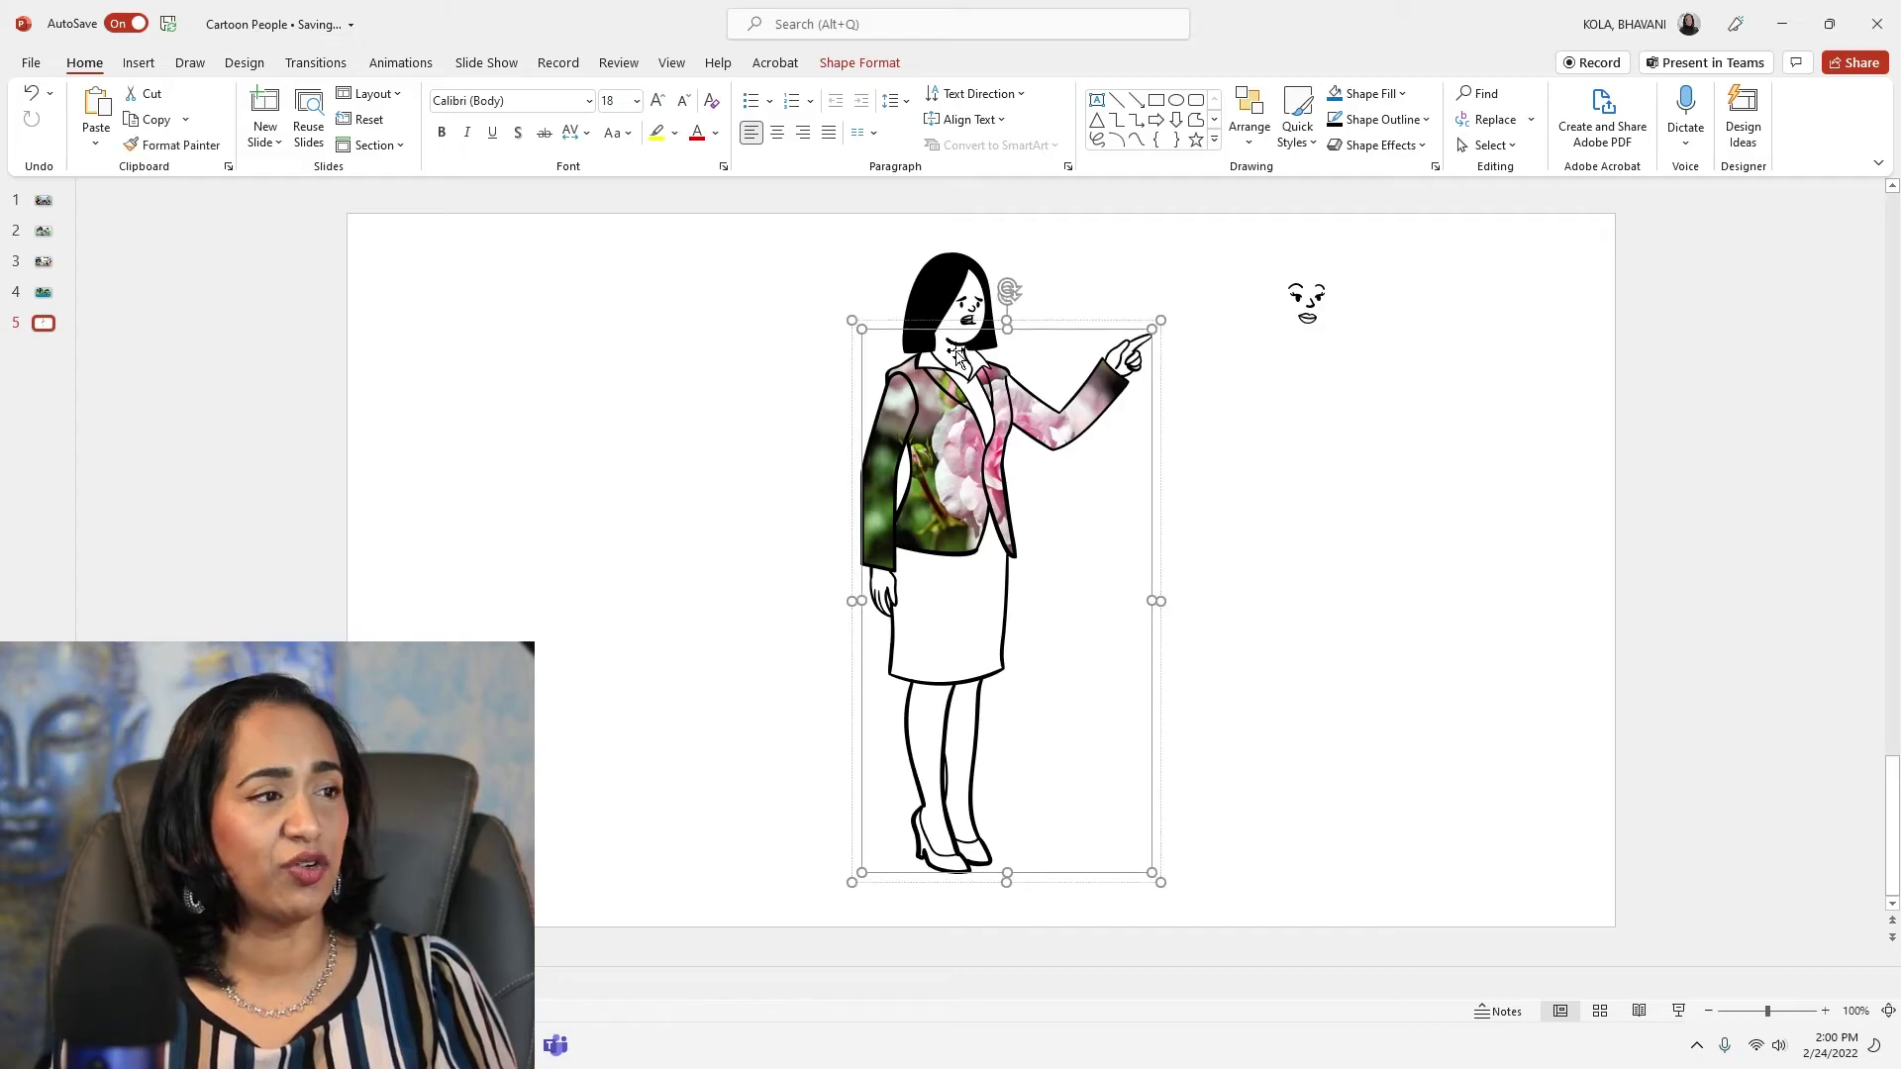
click(977, 290)
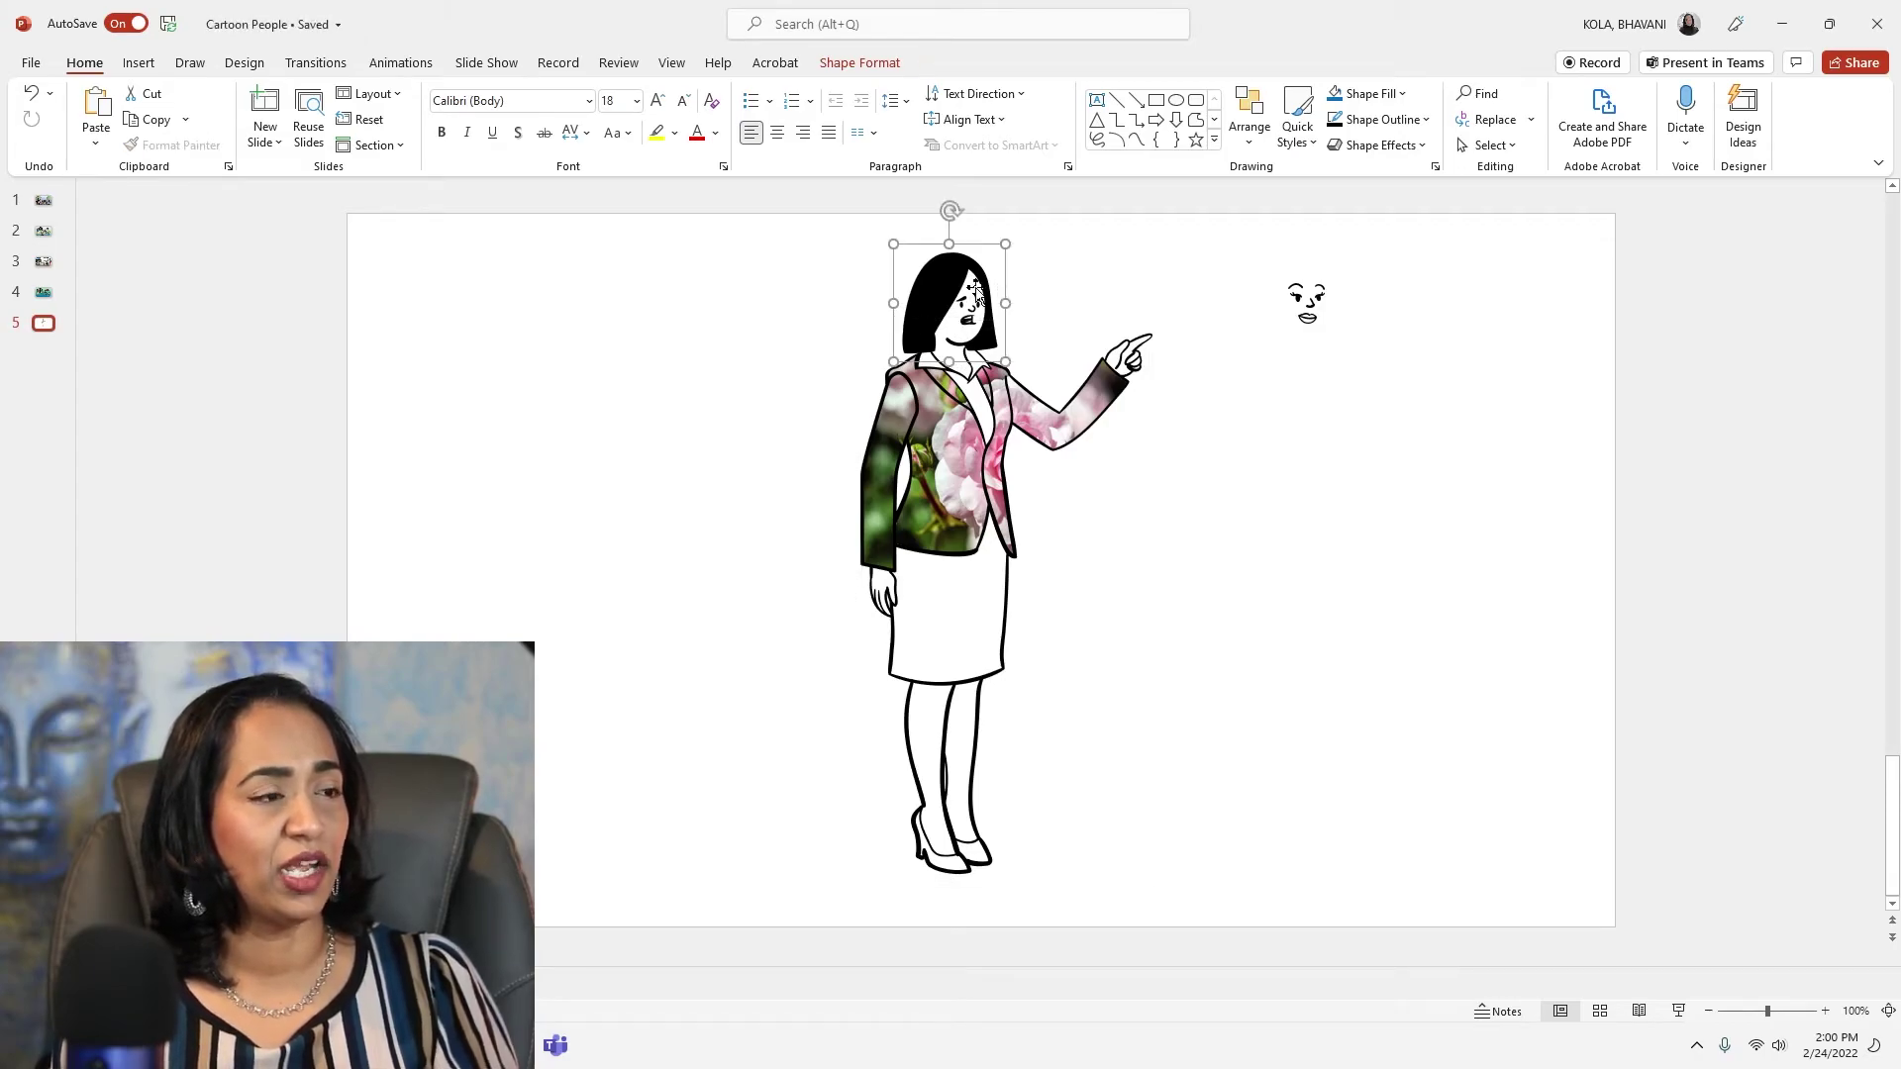
click(974, 297)
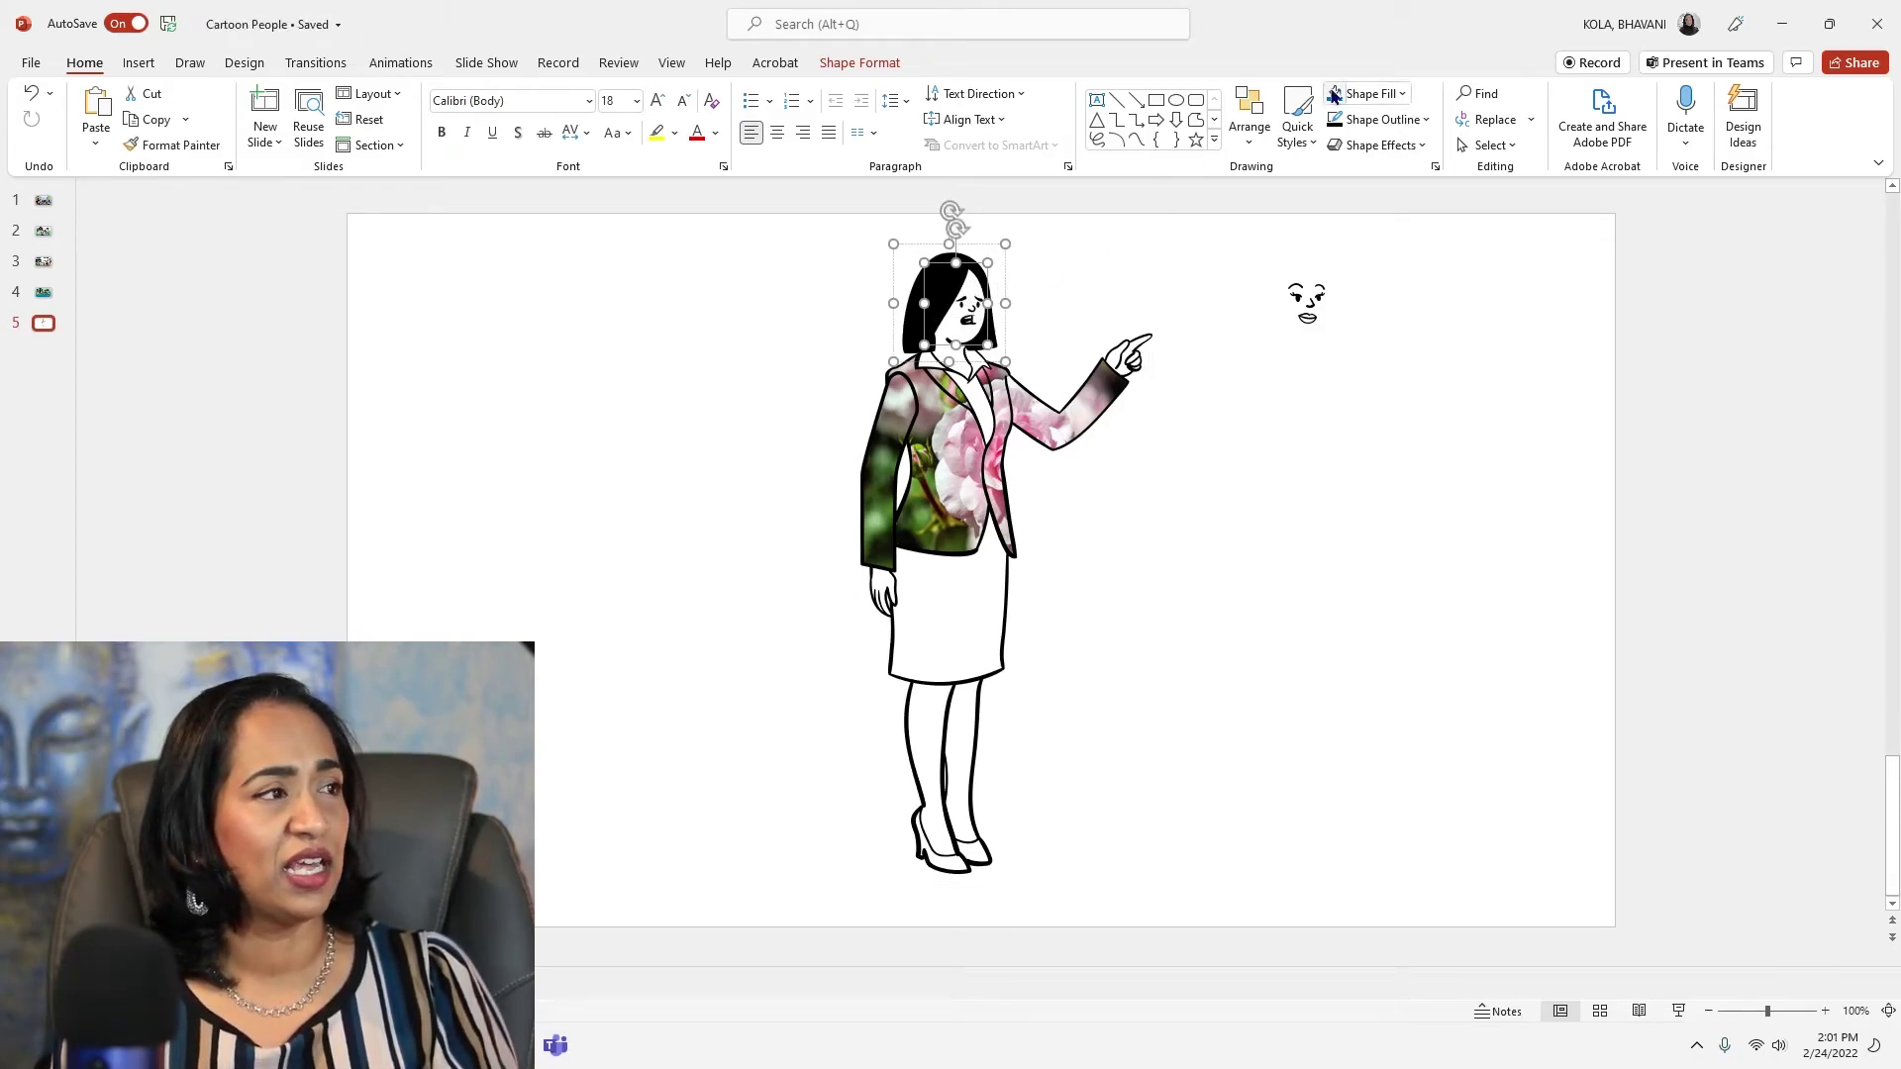
click(1396, 93)
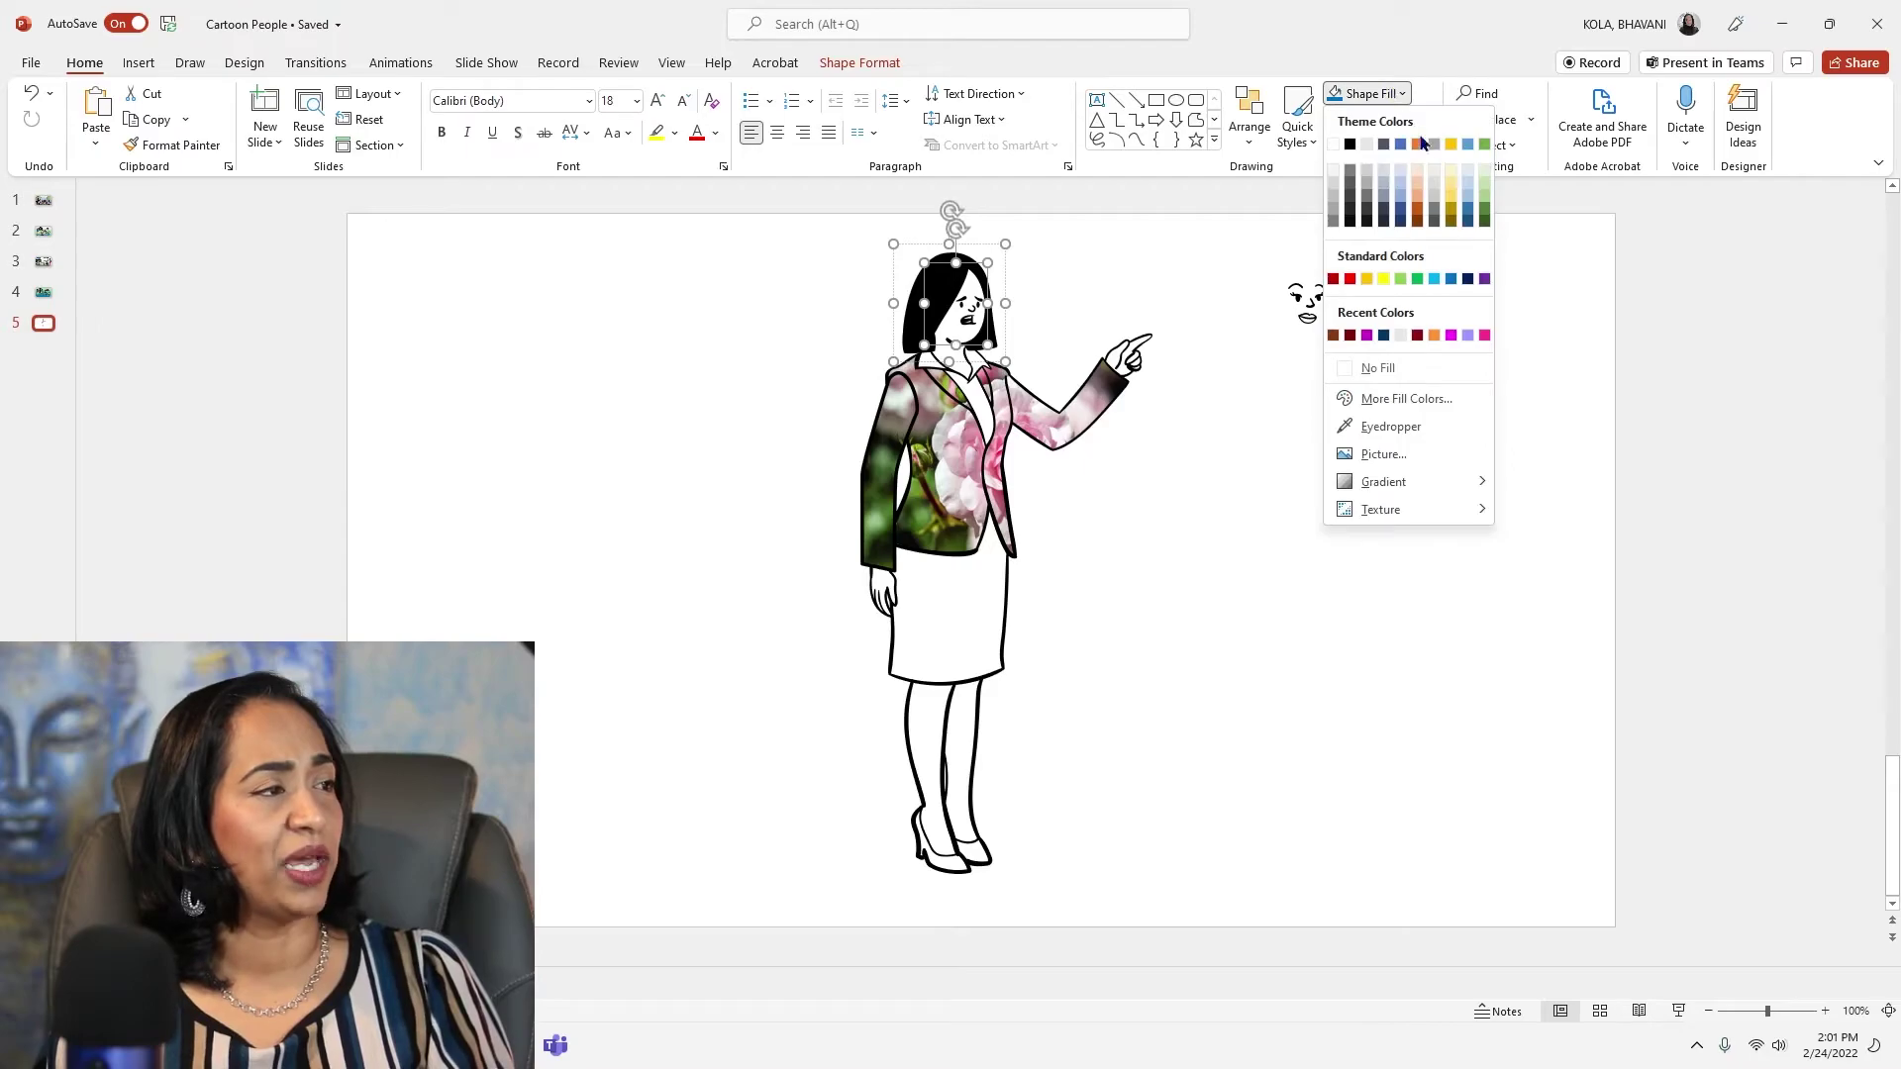
click(1420, 210)
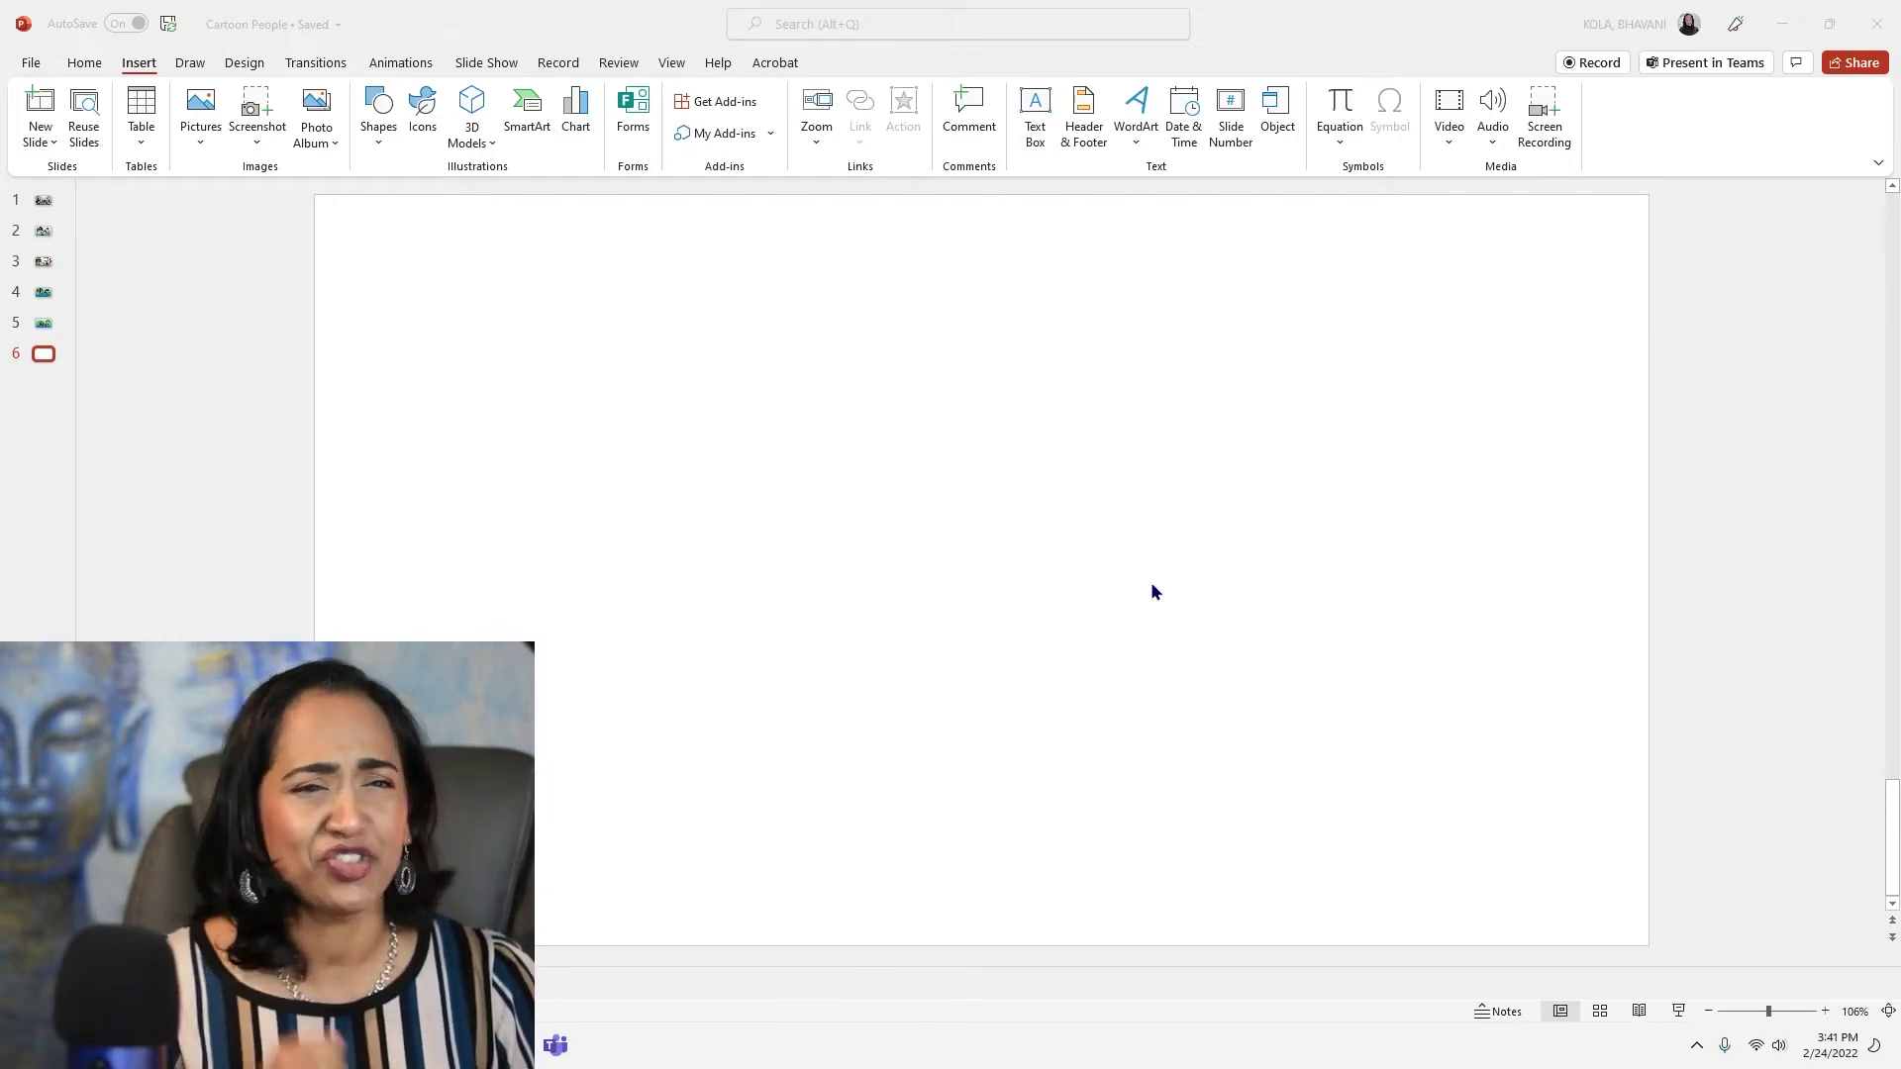
Choose a Cartoon People head with a dark puffy topknot and a face with lashes and full lips for slide 6.
click(424, 117)
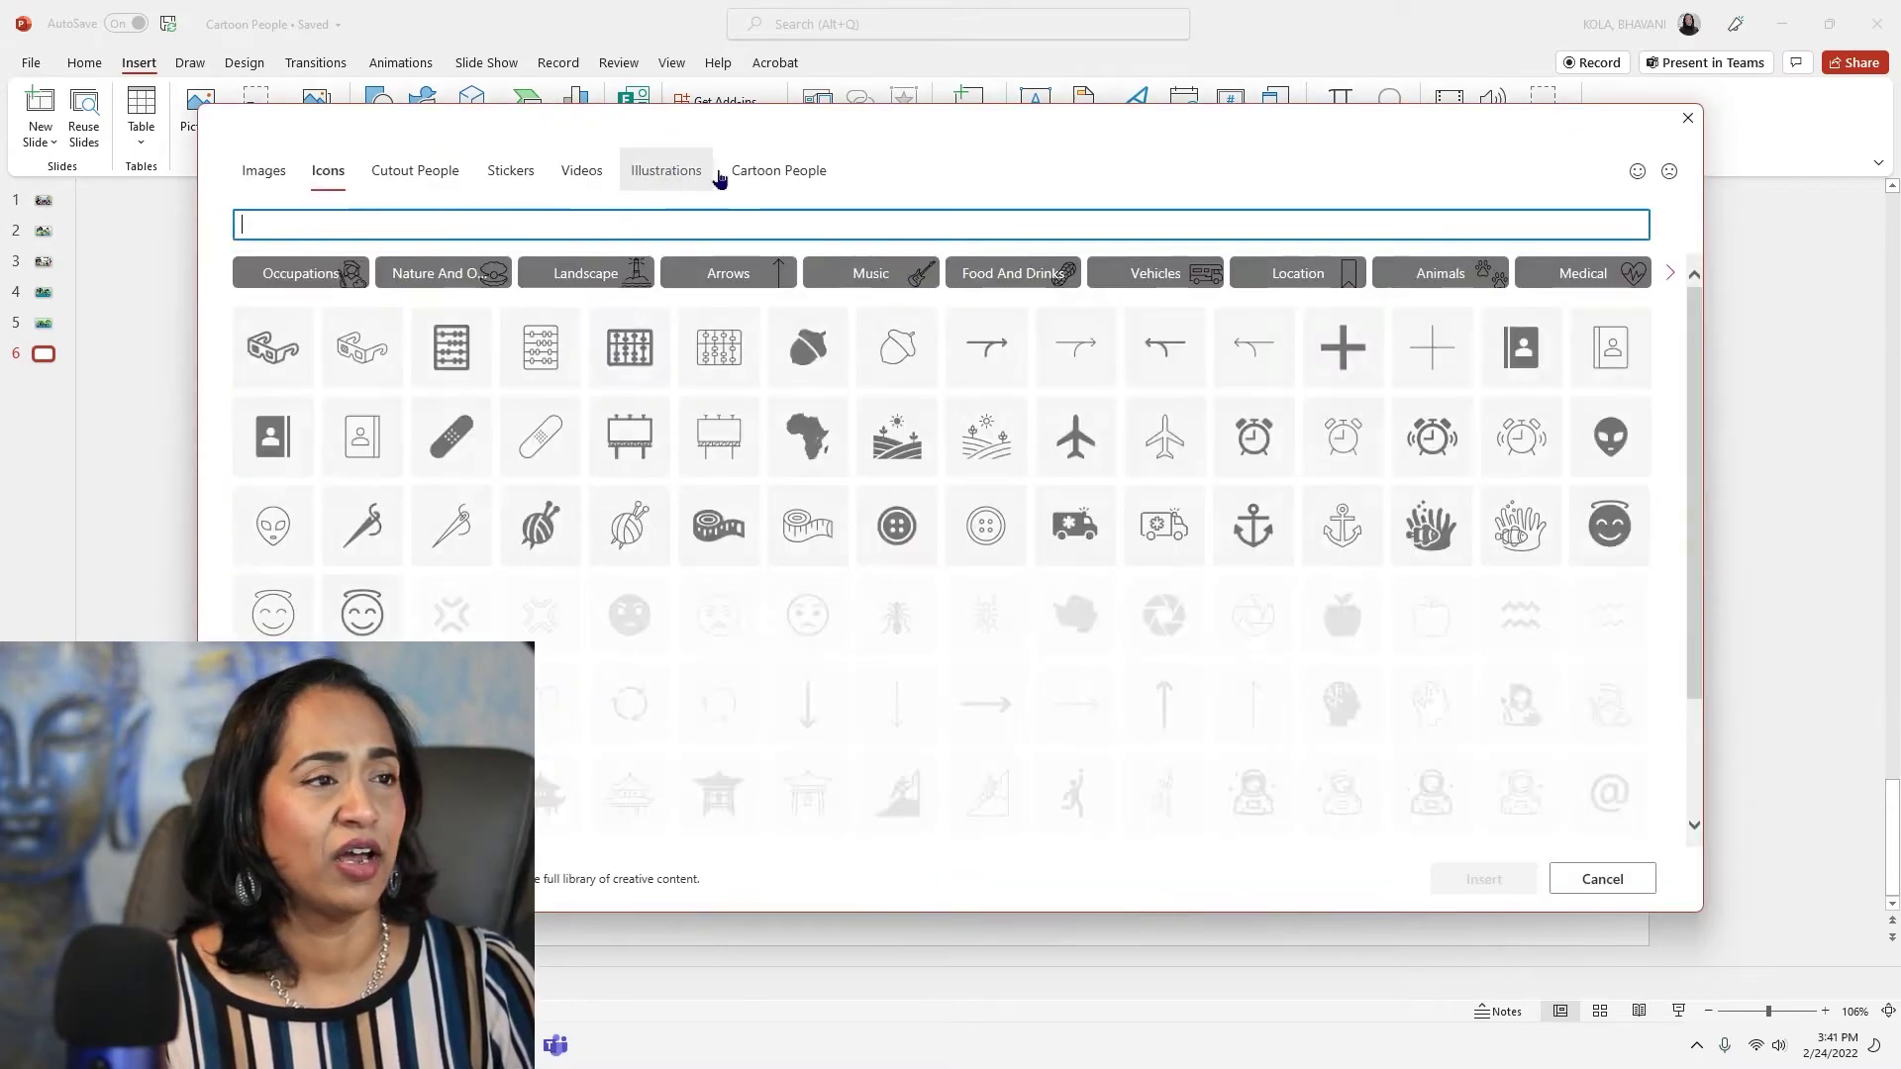
click(777, 172)
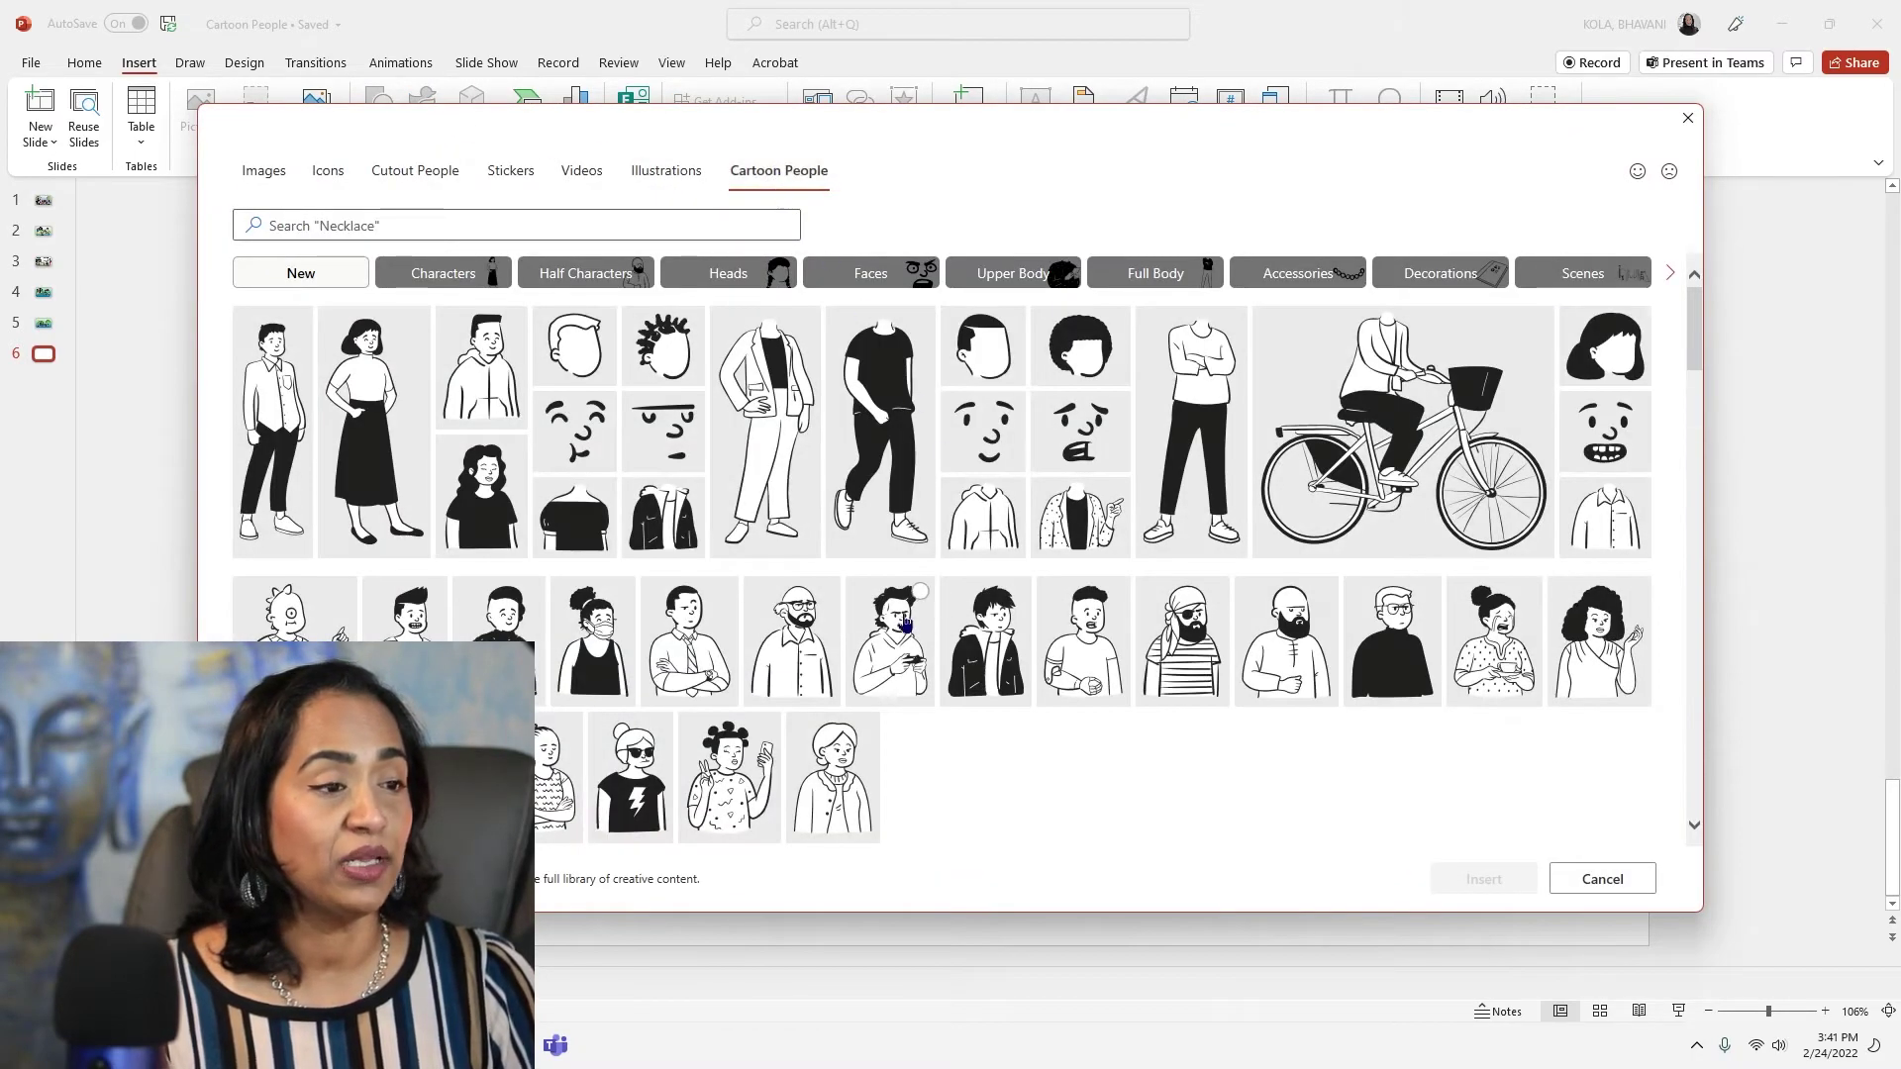
click(723, 283)
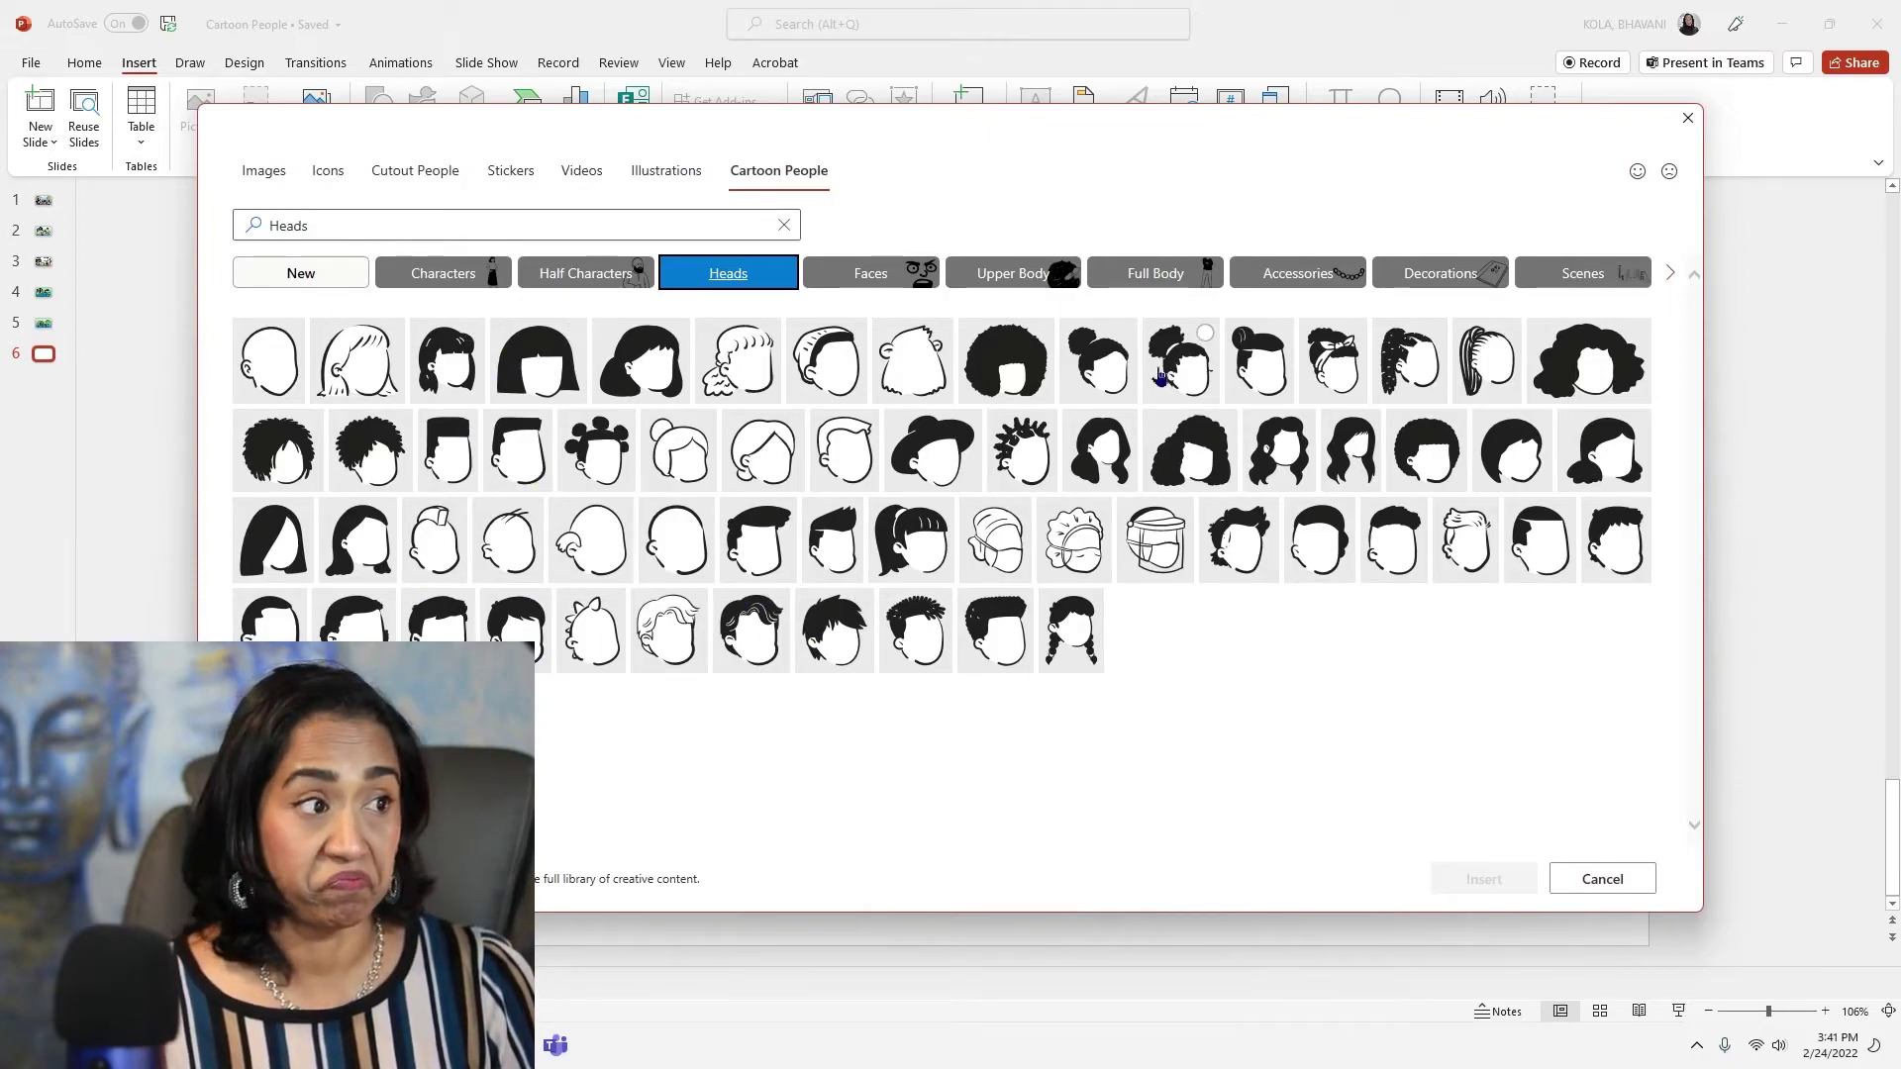
click(1201, 367)
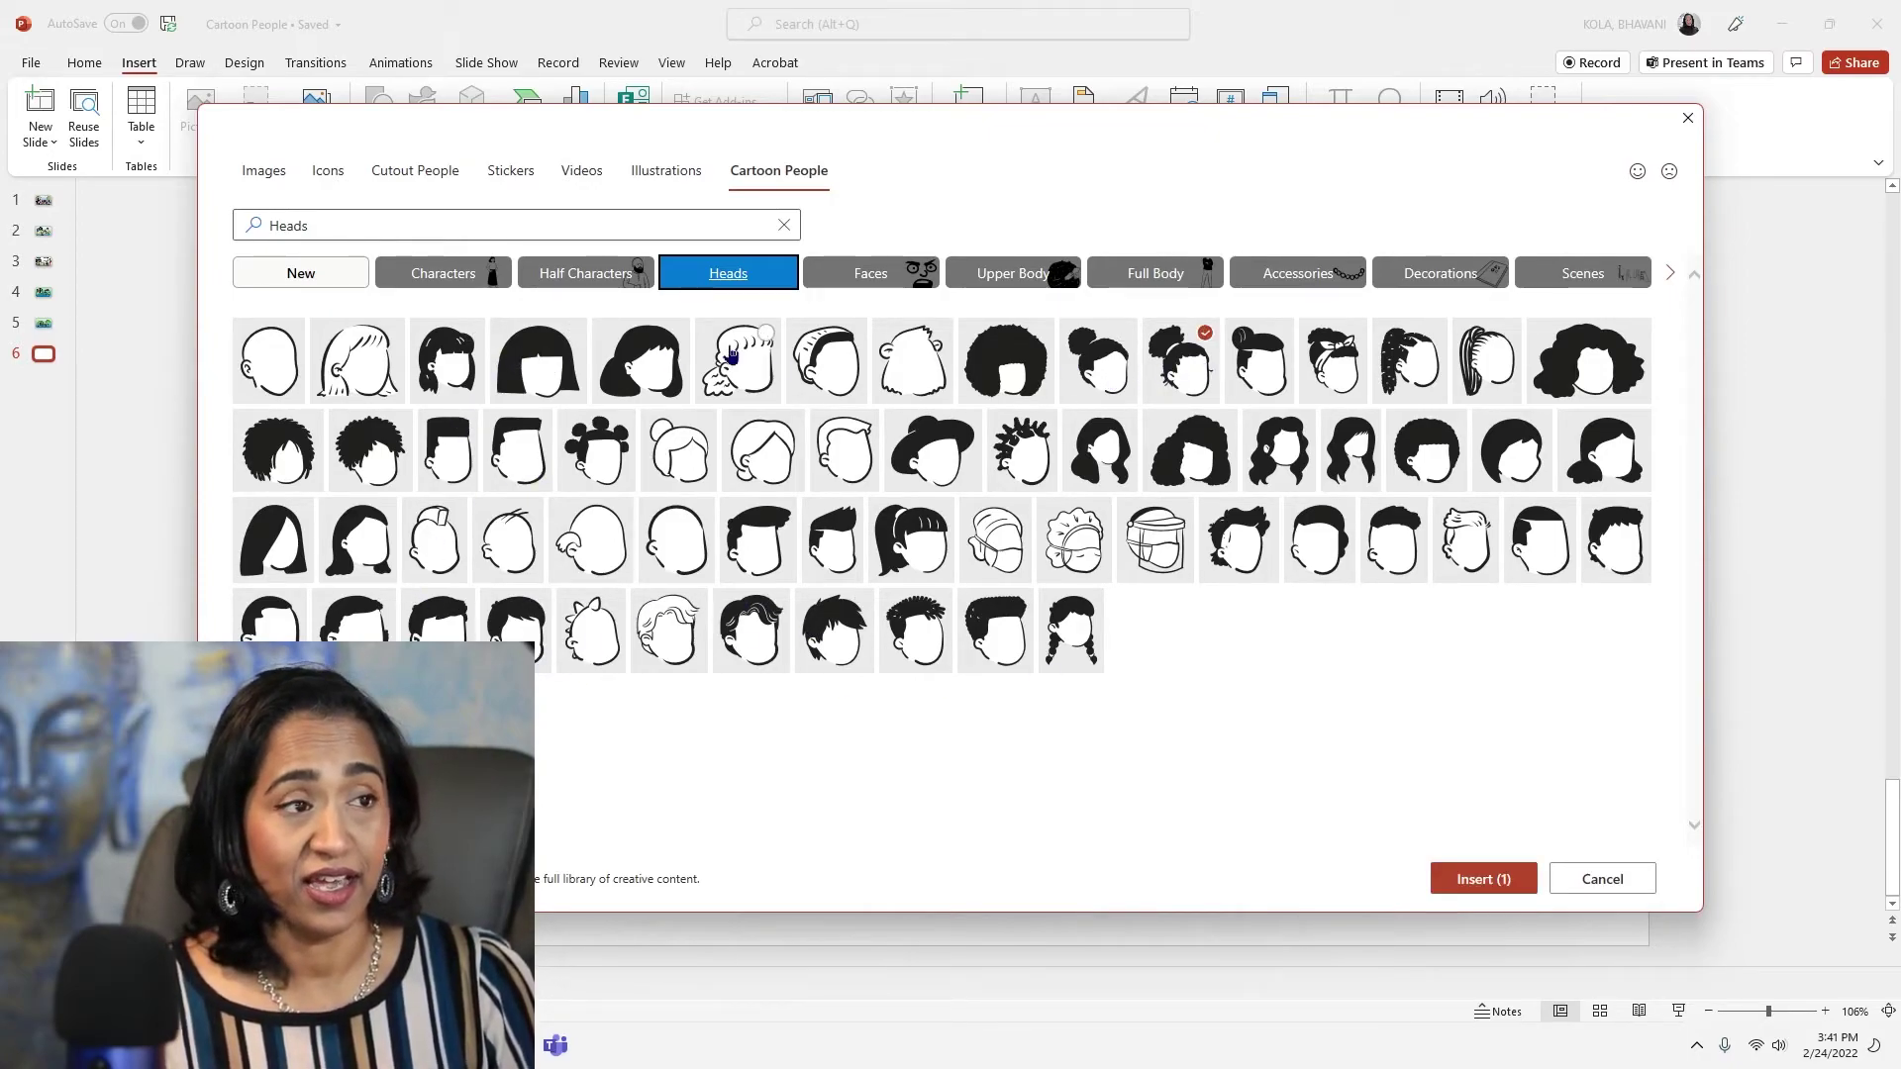
click(889, 273)
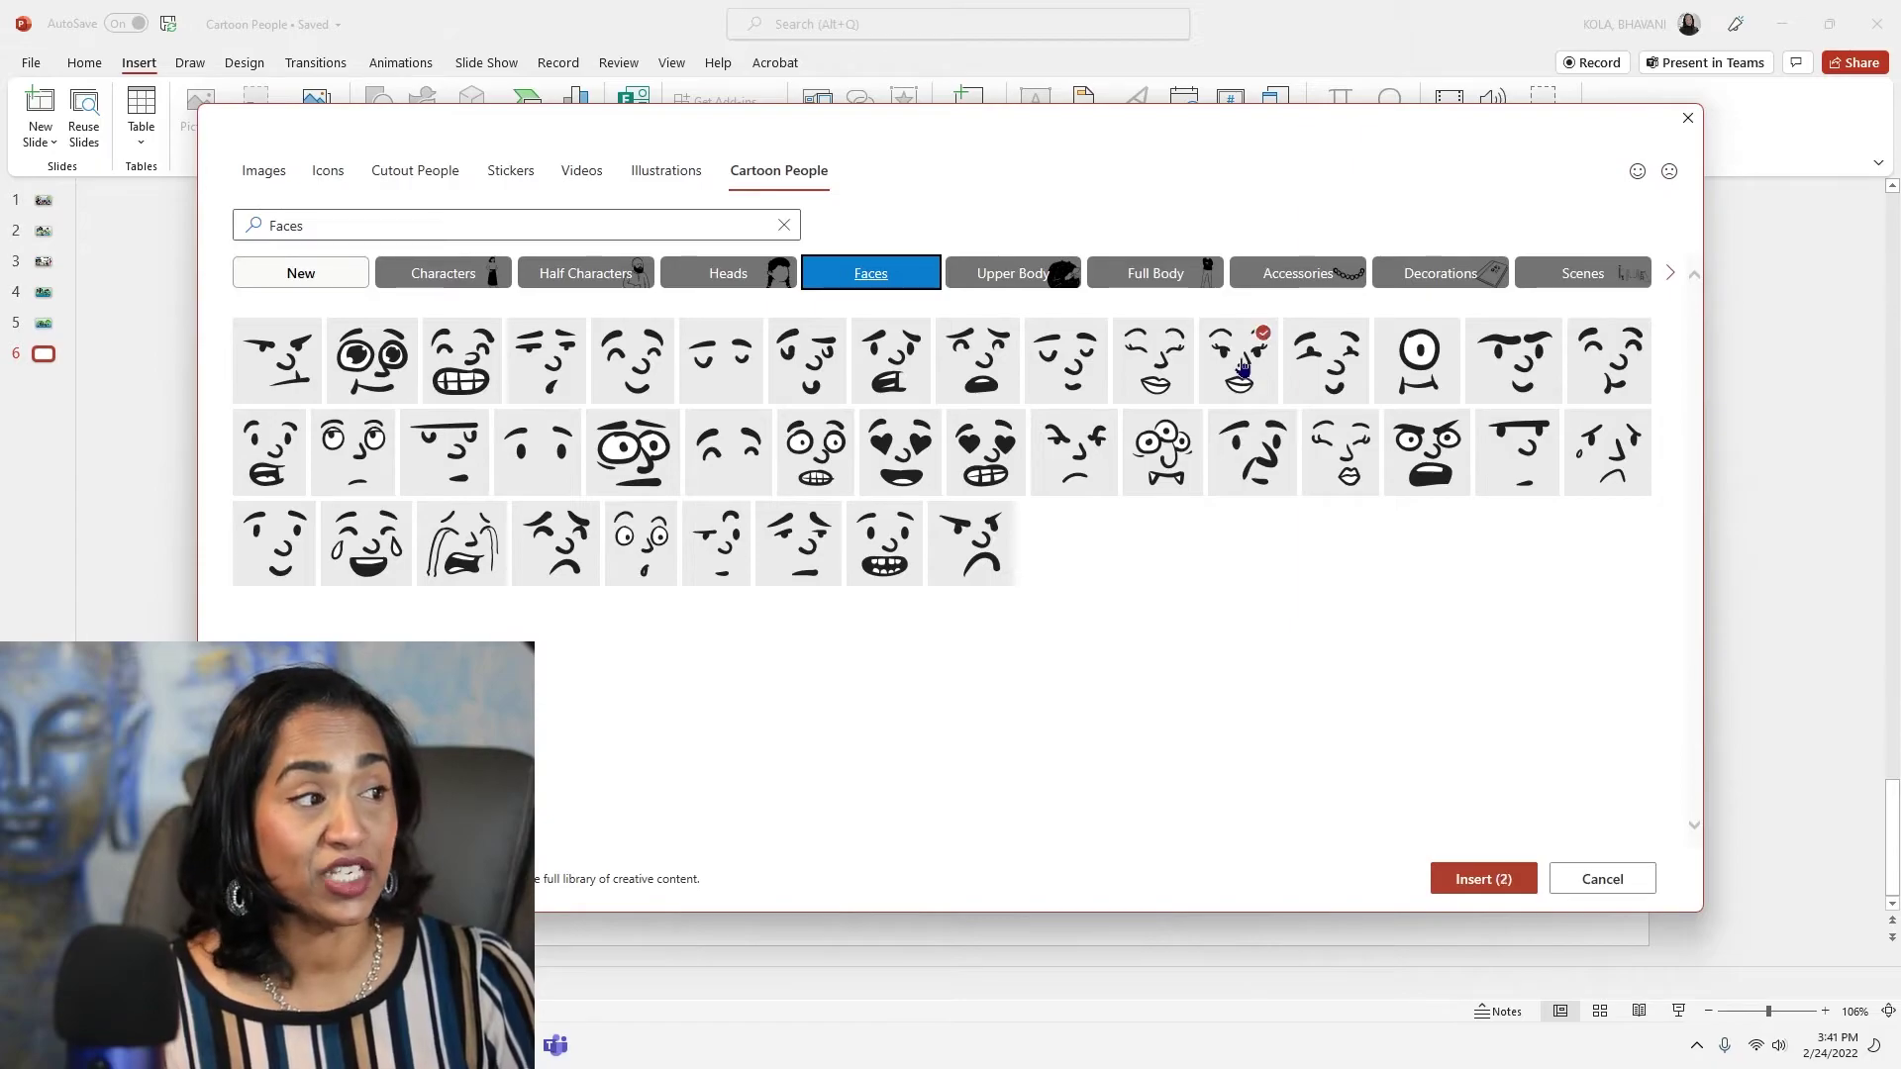
Choose the Full Body figure with an open jacket, dark top, white skirt and outstretched palm, and insert it with the chosen head and face.
click(1156, 283)
scroll(1049, 557, down, 5)
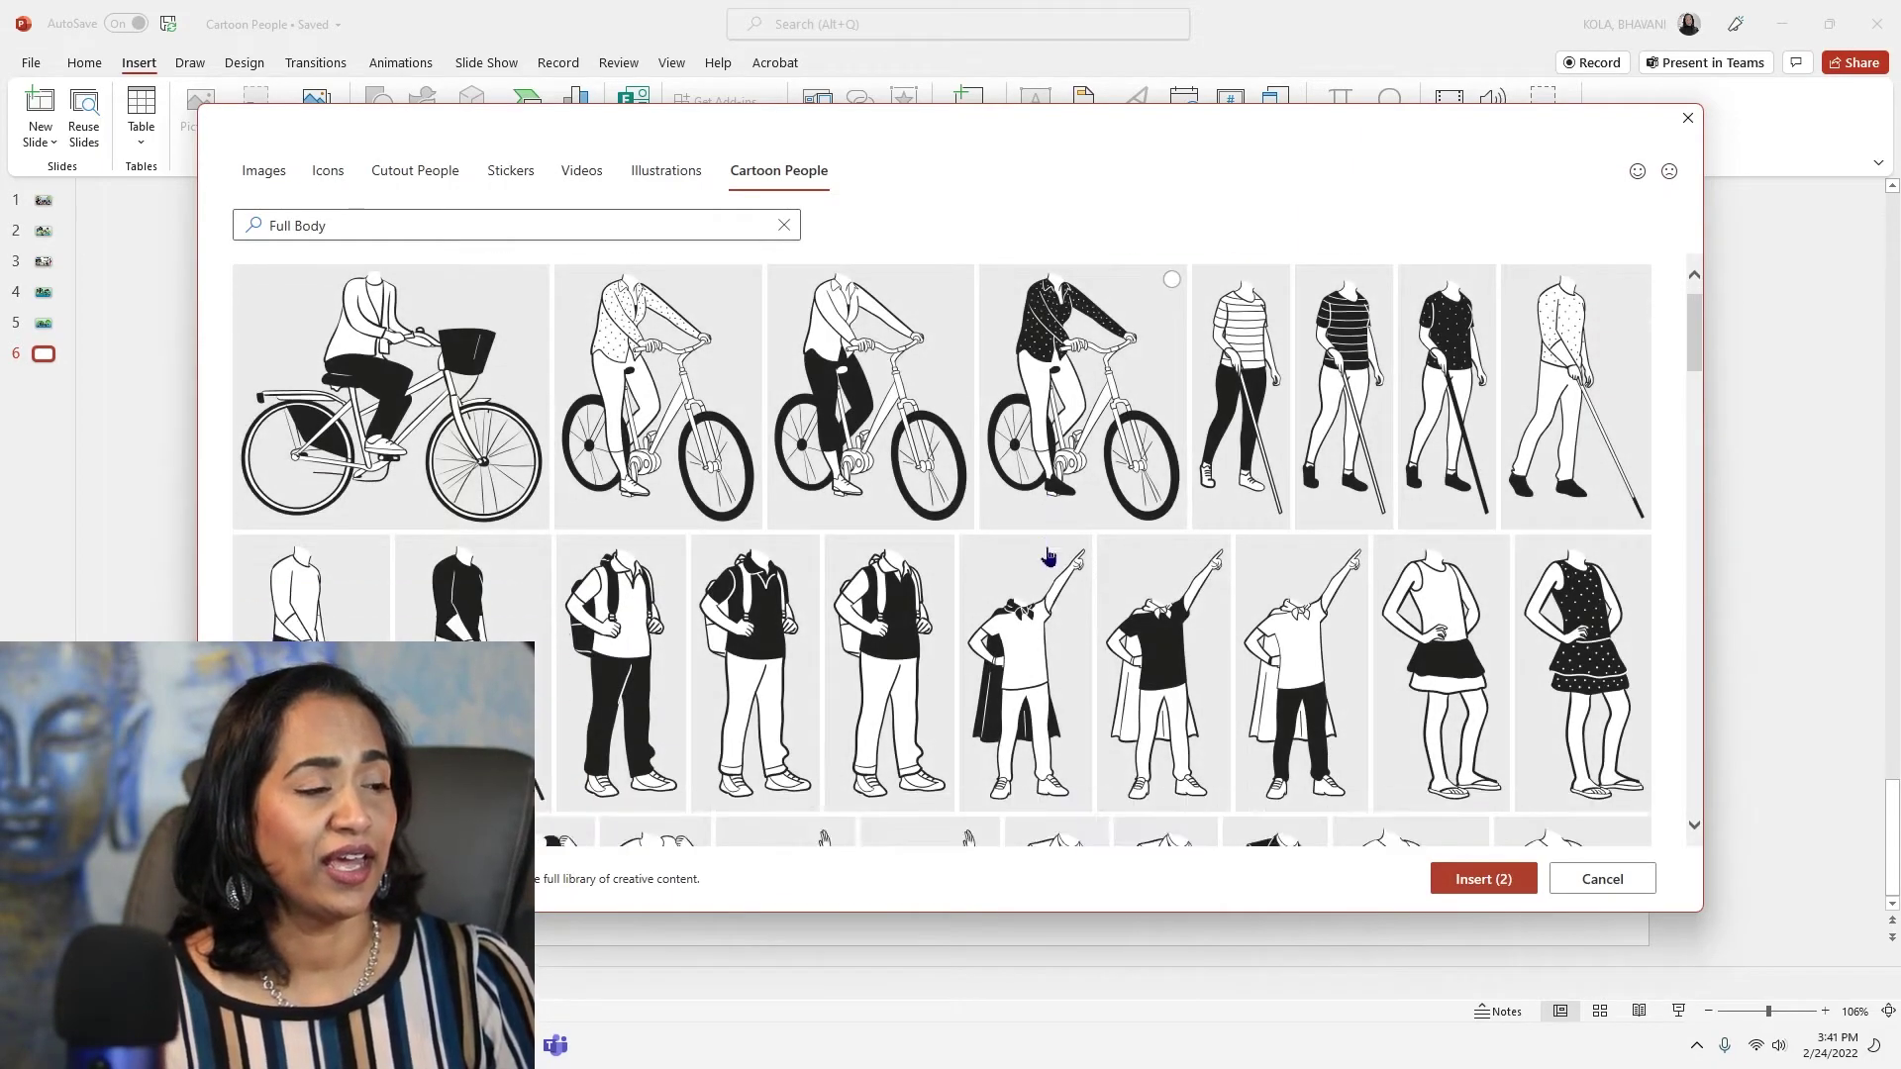
scroll(1049, 558, down, 5)
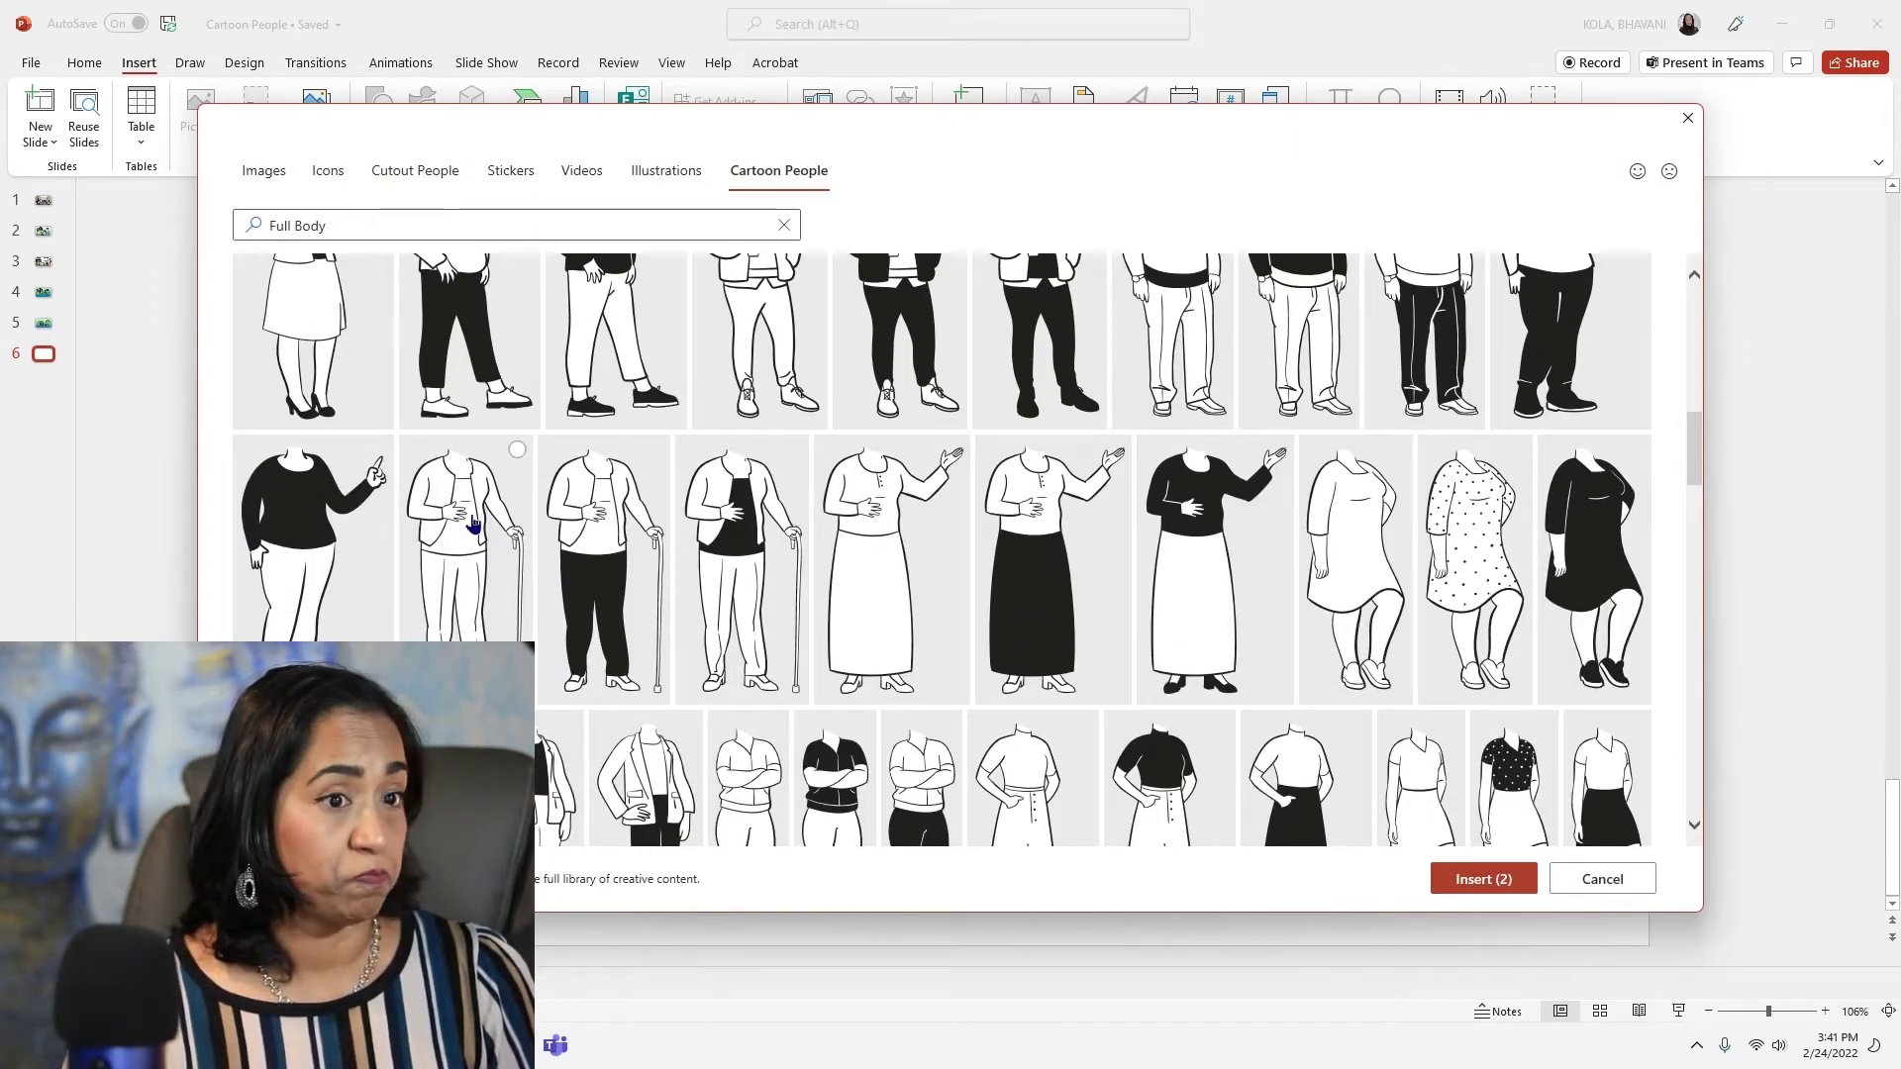
scroll(1157, 612, down, 2)
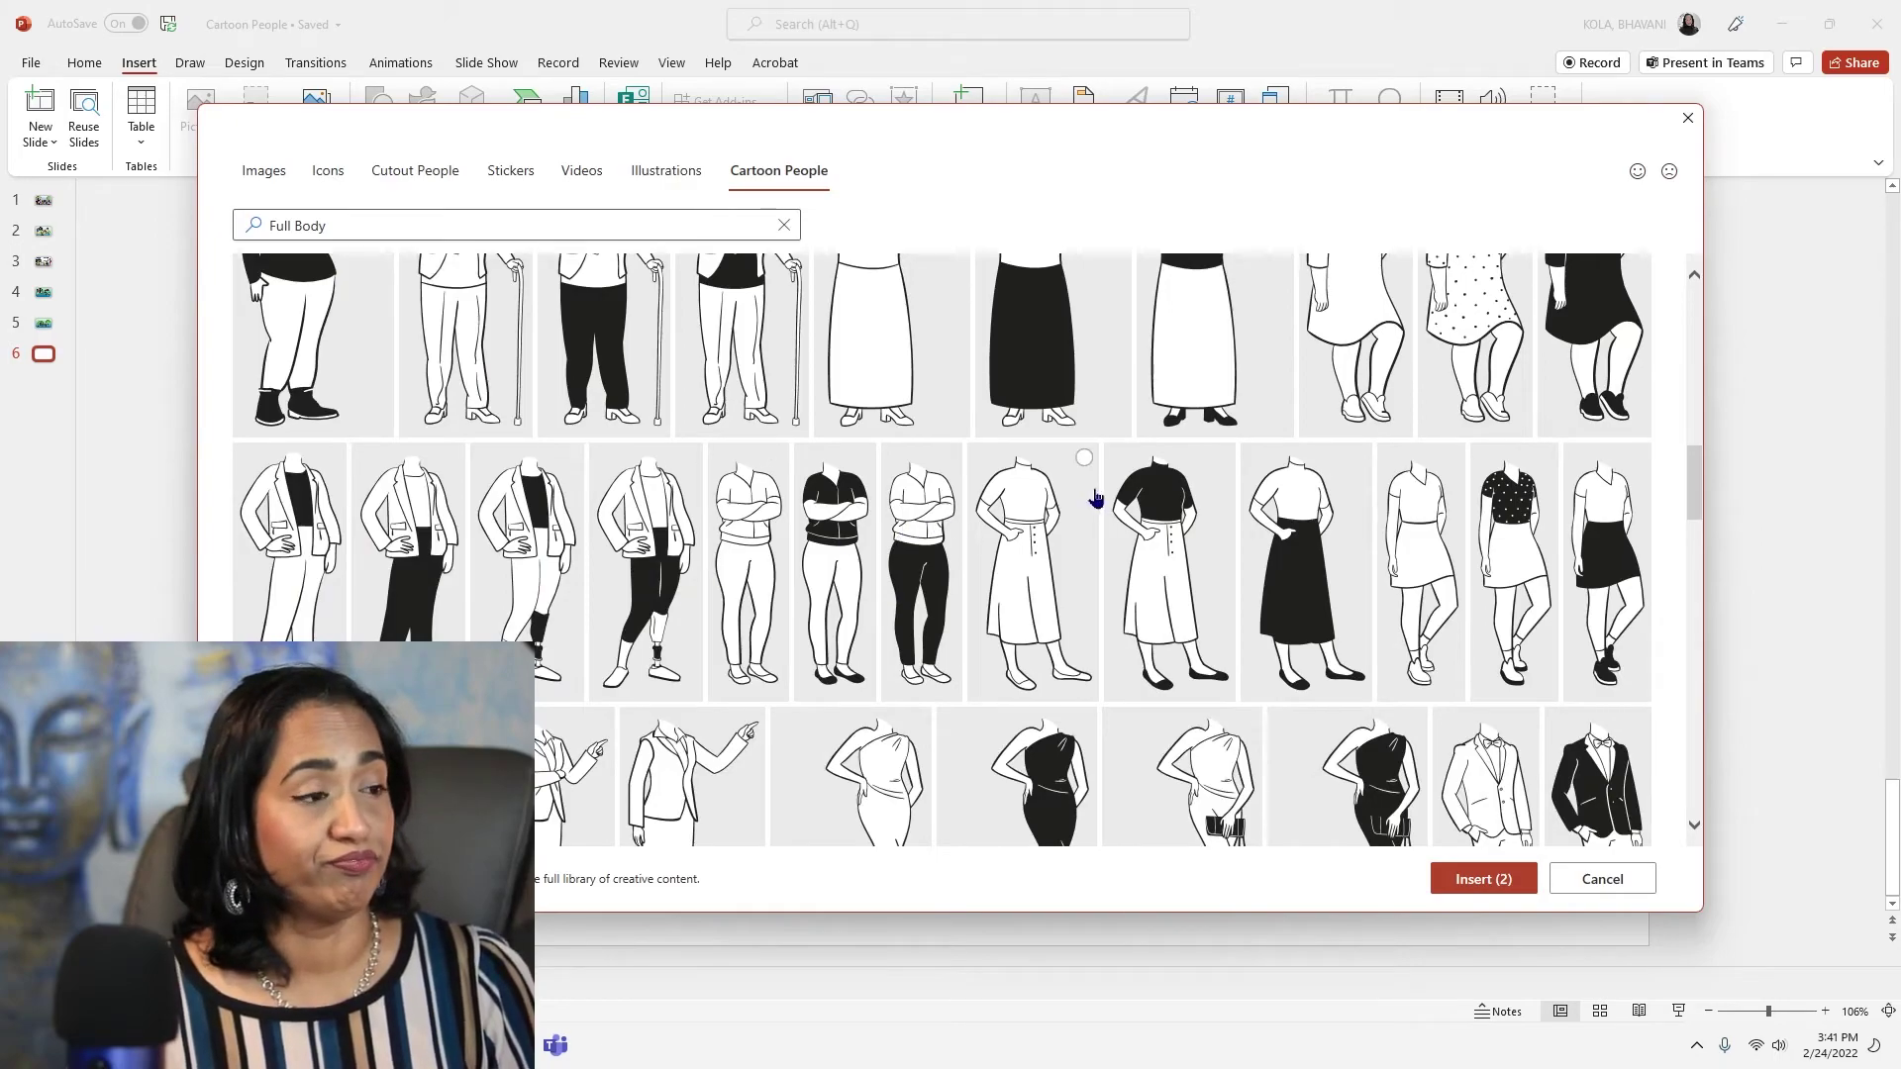
scroll(1161, 591, down, 2)
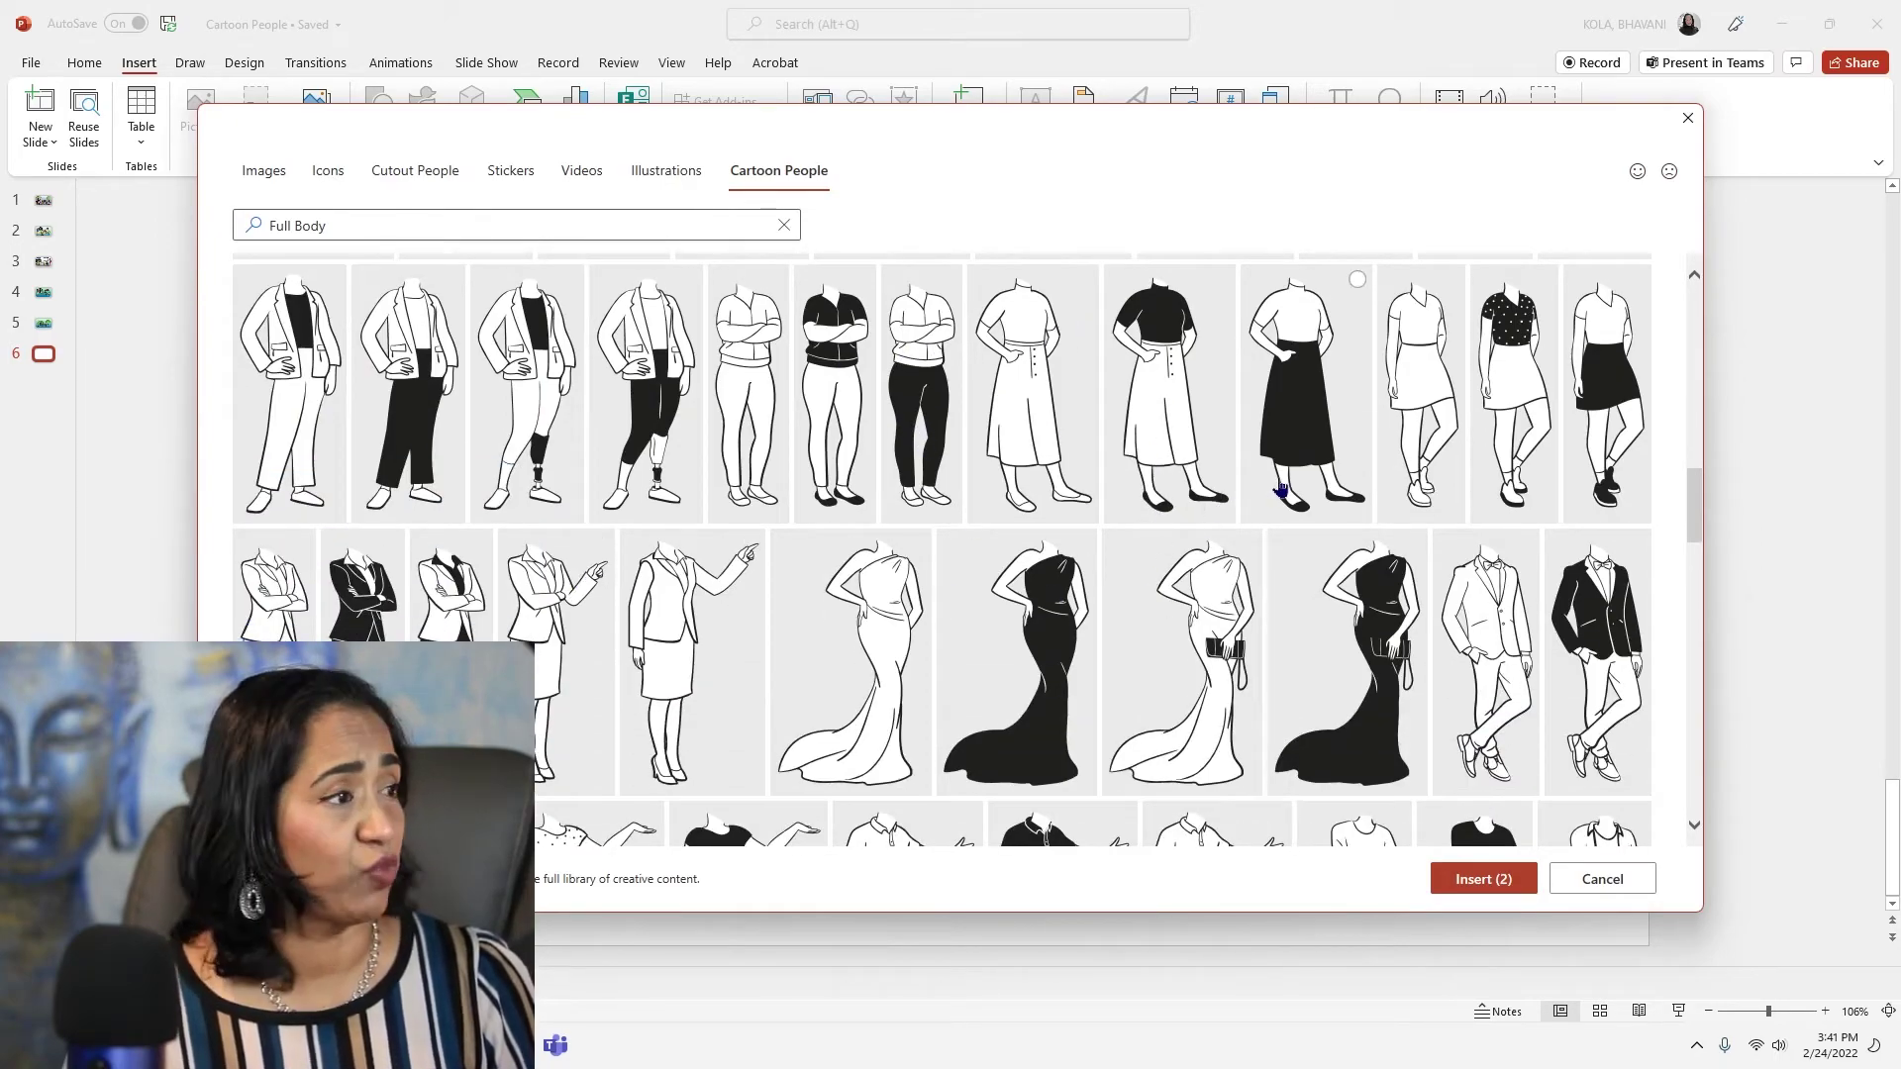
scroll(1265, 498, down, 2)
scroll(1265, 497, down, 4)
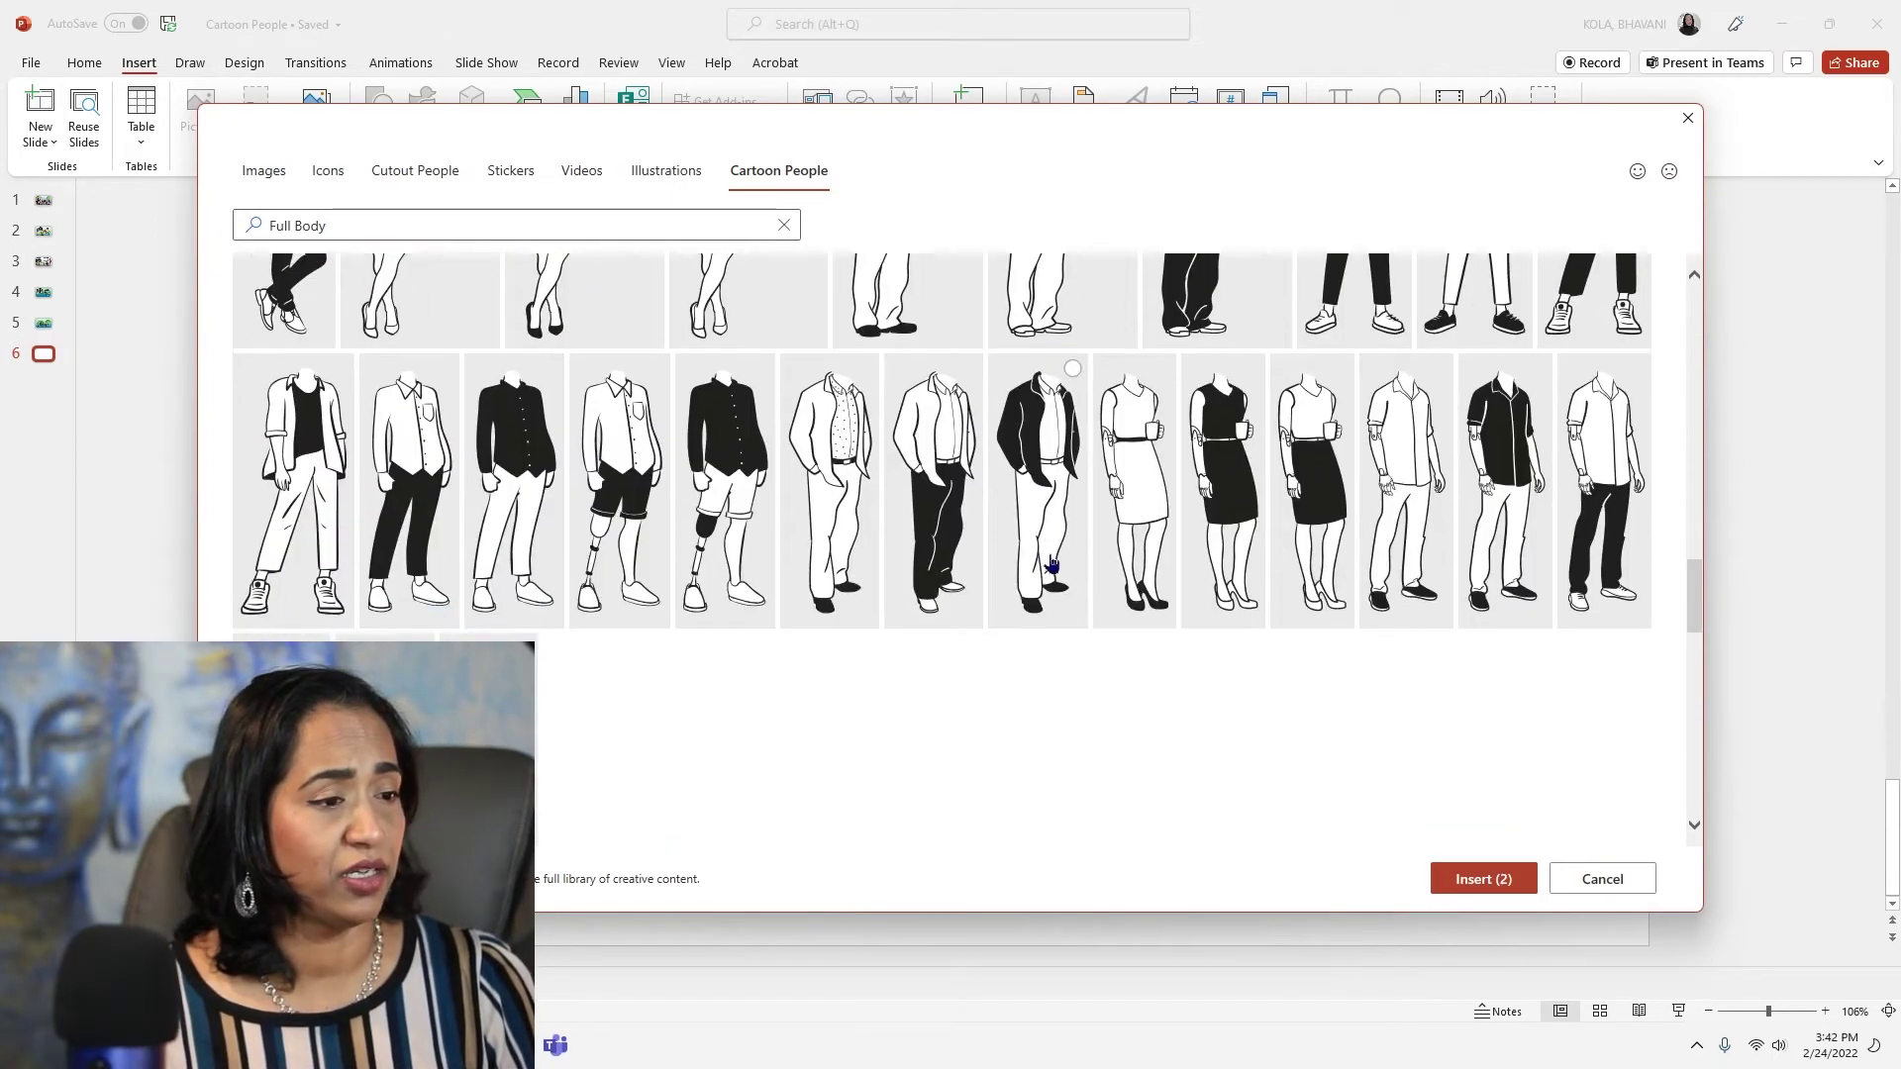
scroll(1056, 559, up, 4)
scroll(1056, 559, up, 2)
scroll(1057, 559, up, 2)
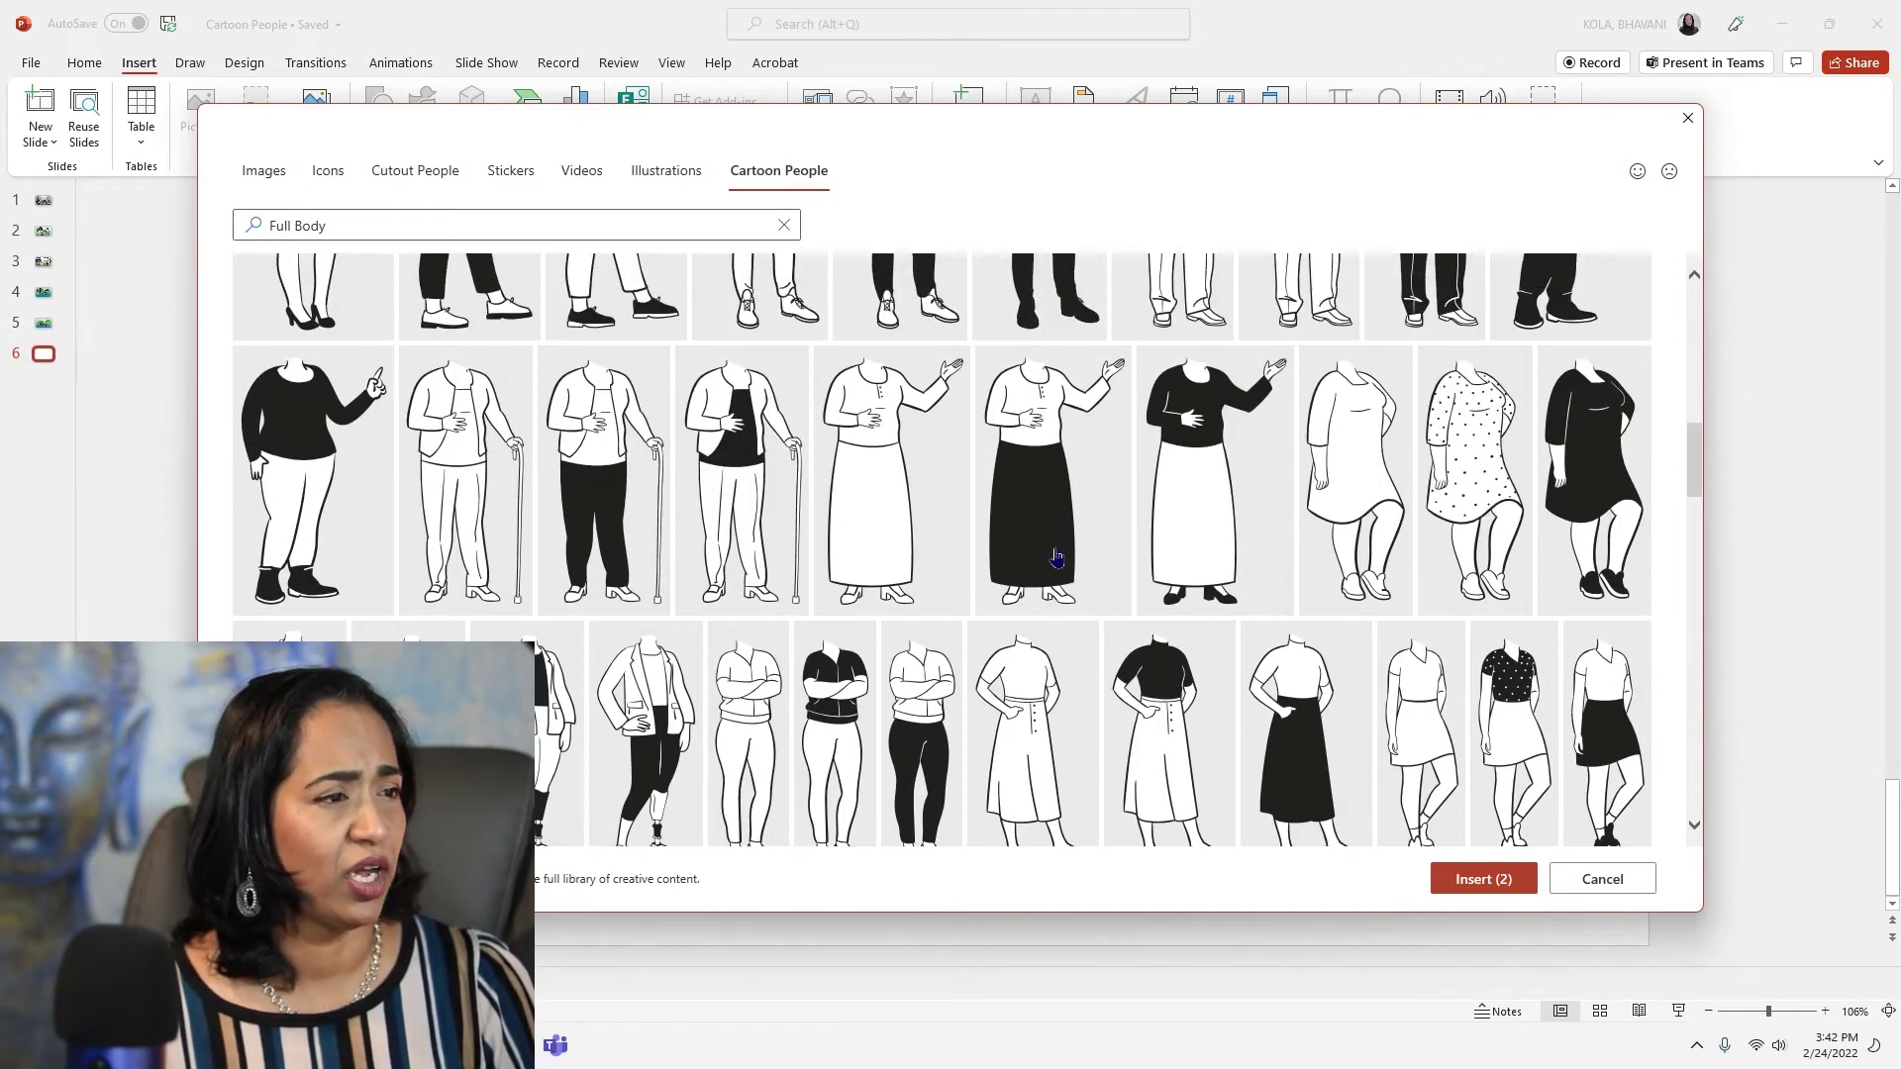
scroll(1082, 539, up, 3)
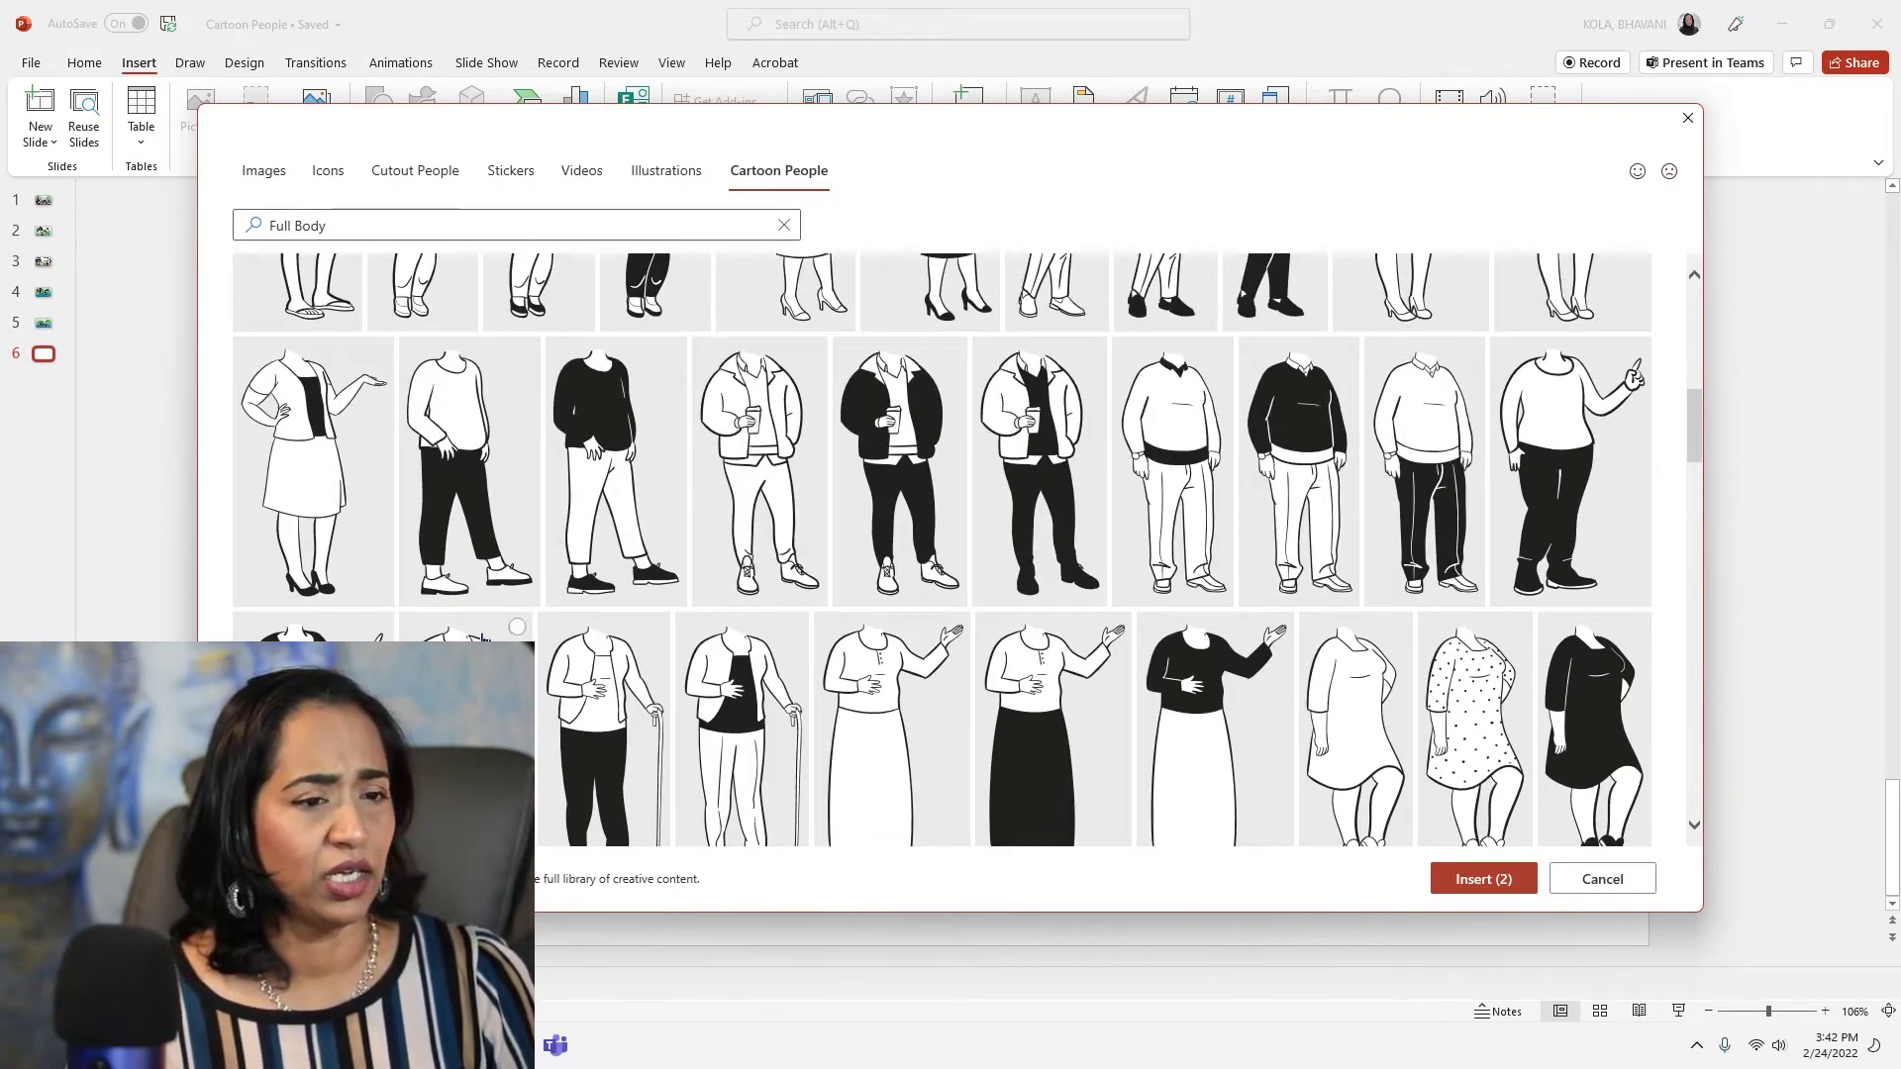
click(310, 457)
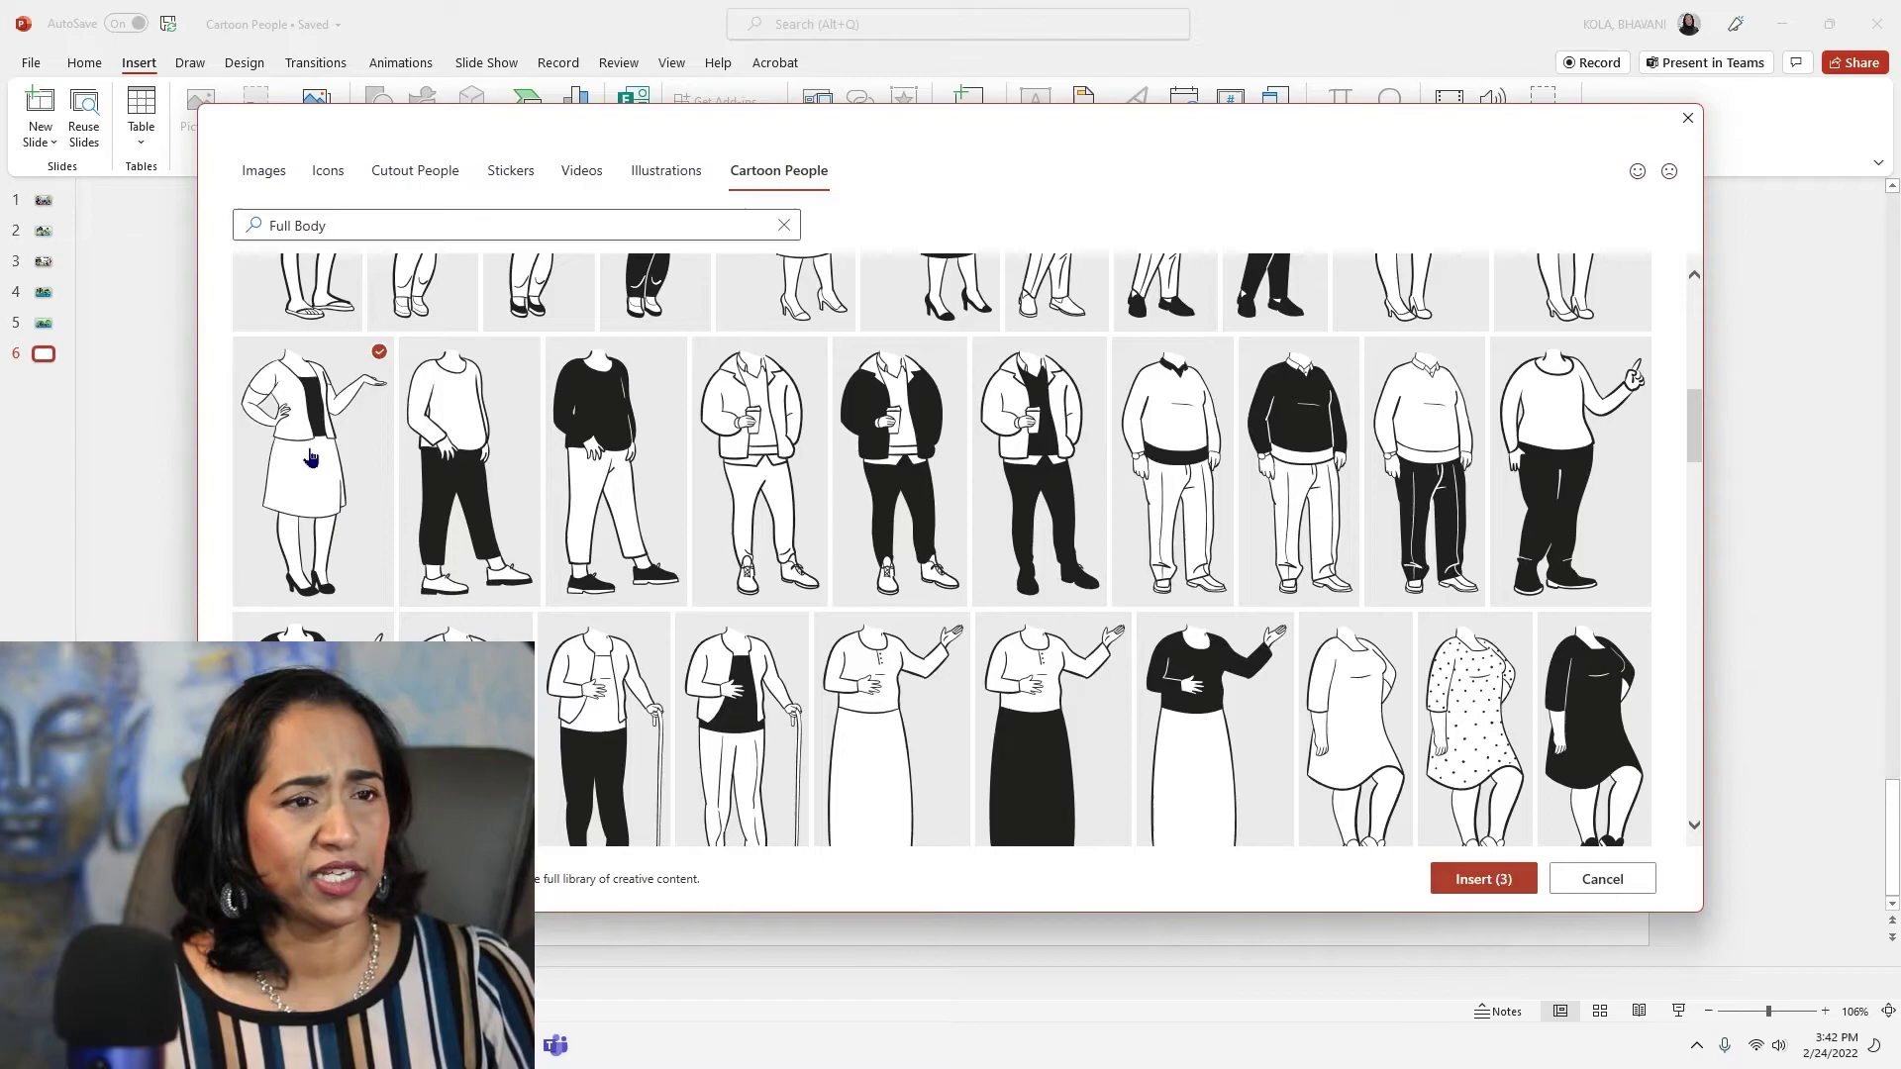
click(1456, 881)
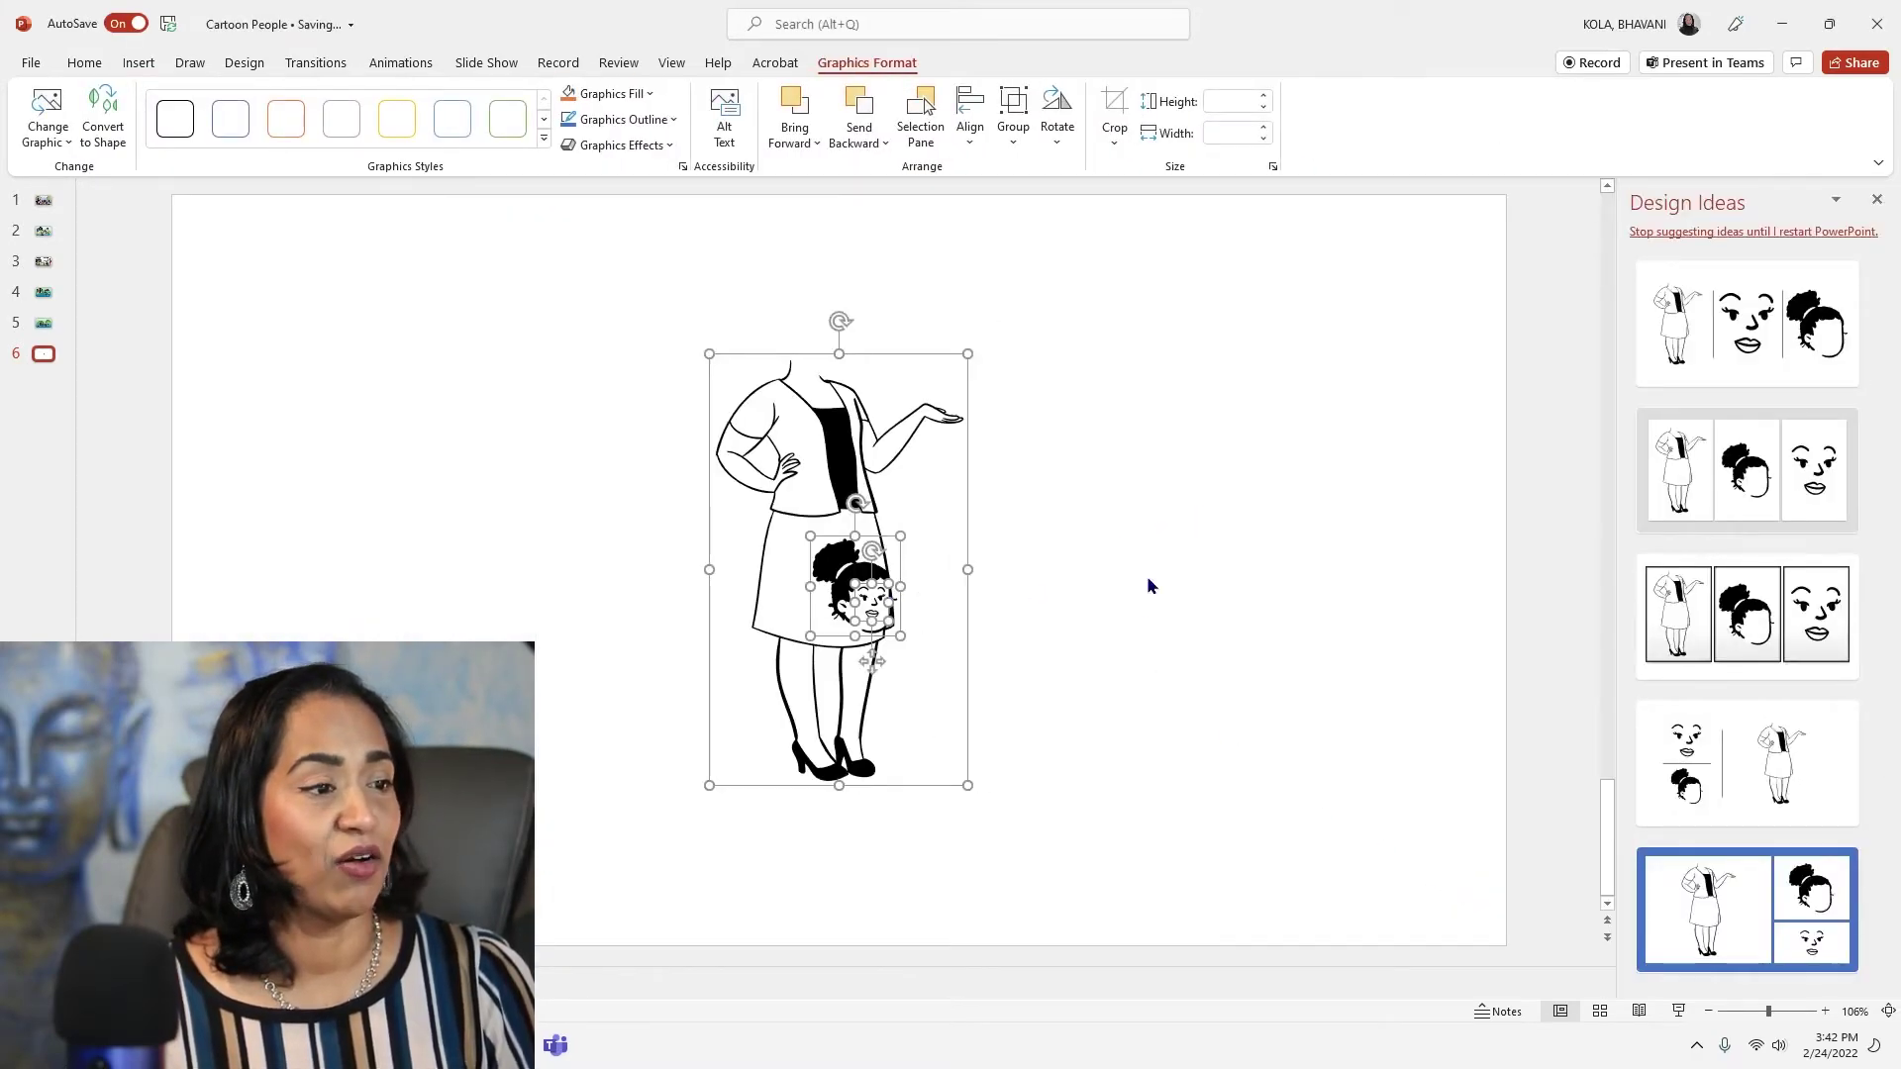
click(1876, 199)
click(1299, 547)
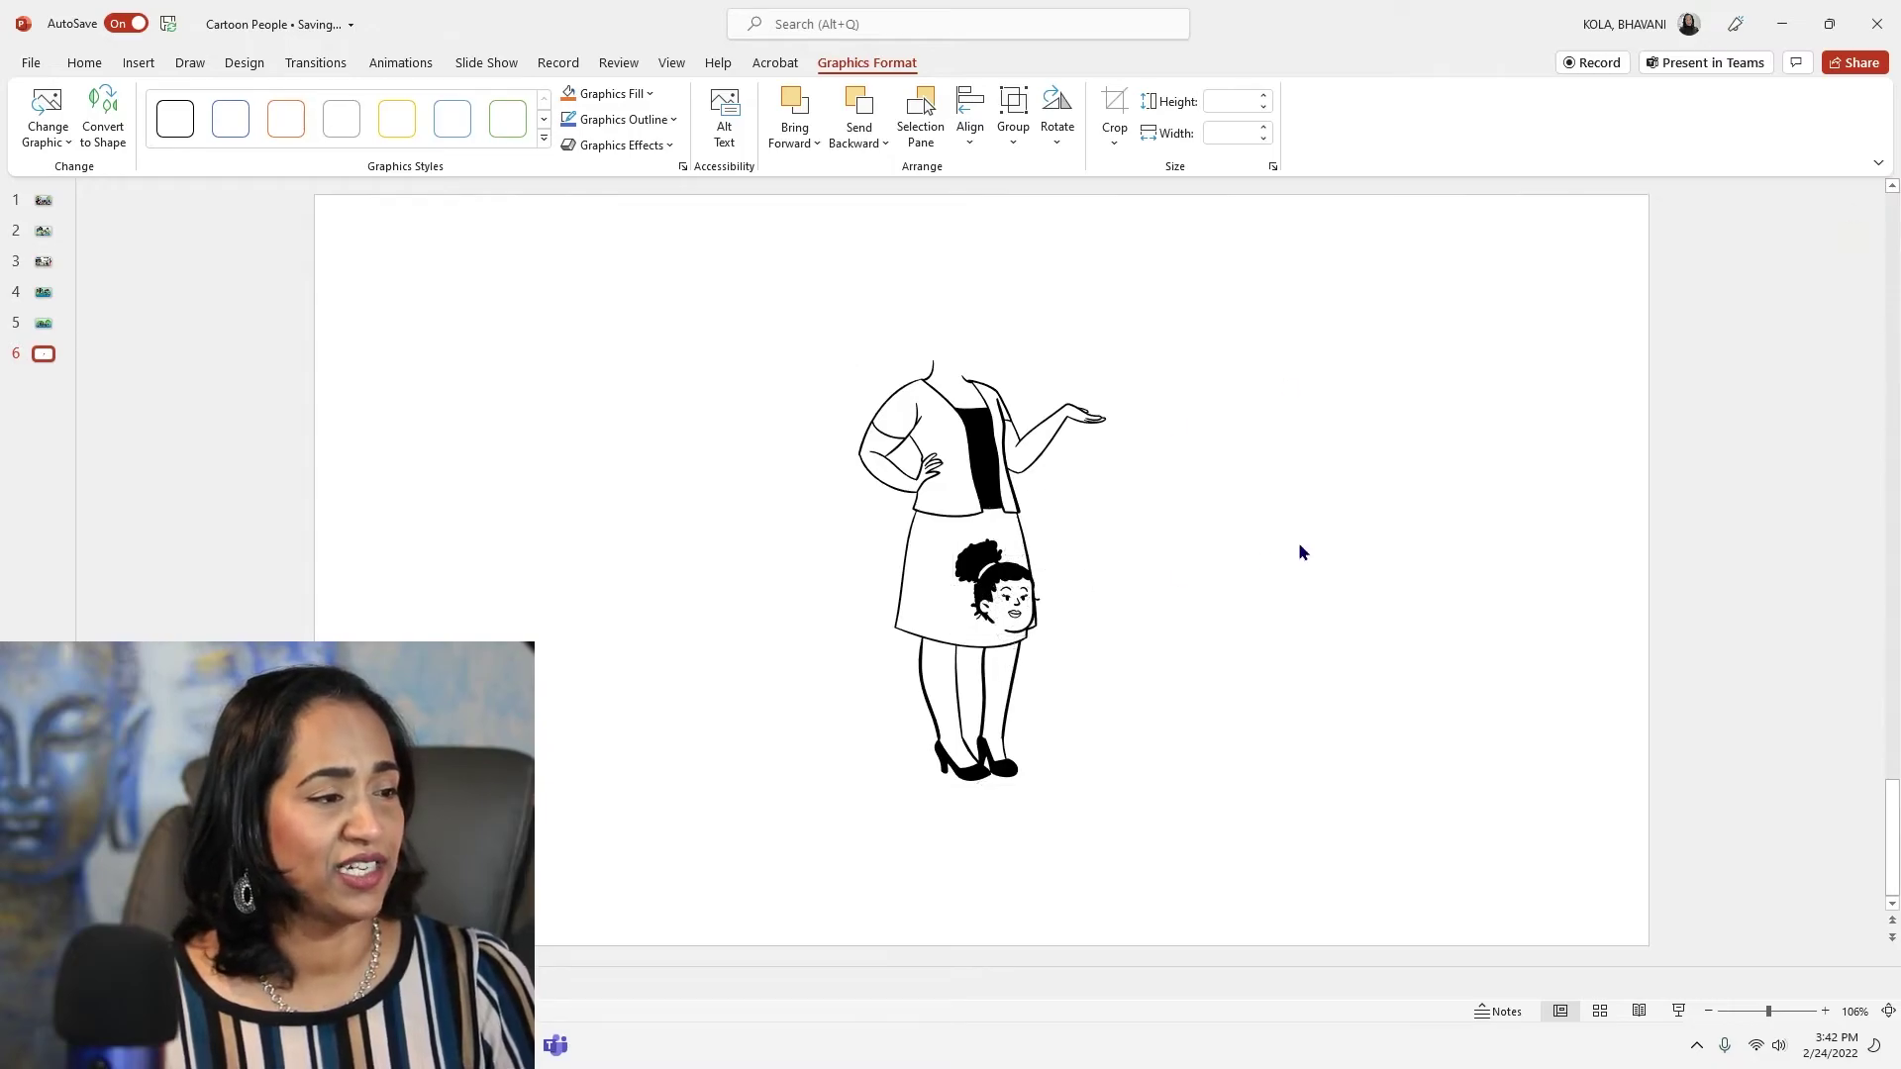
Assemble the character by placing the topknot head on the body's neck and fitting the facial features onto the blank head.
click(1020, 599)
drag(1020, 599, 1179, 347)
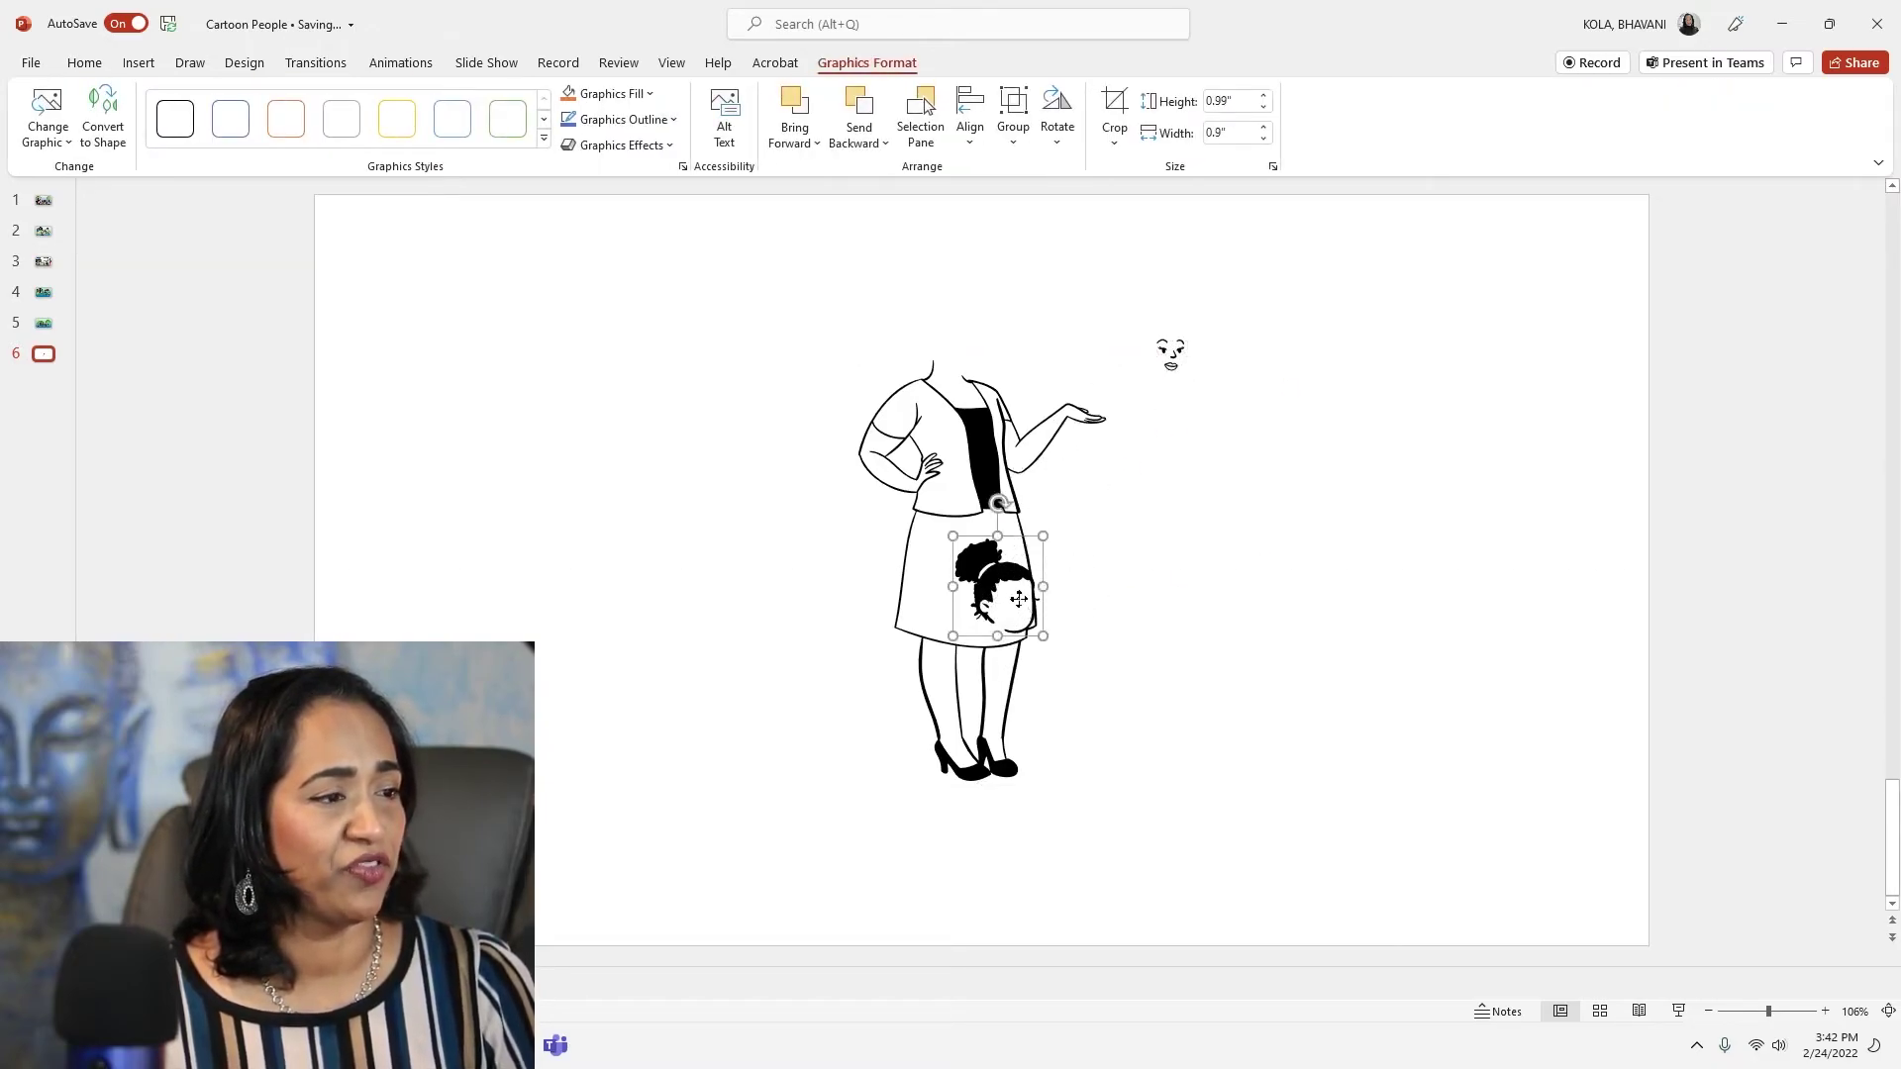
drag(1018, 603, 969, 342)
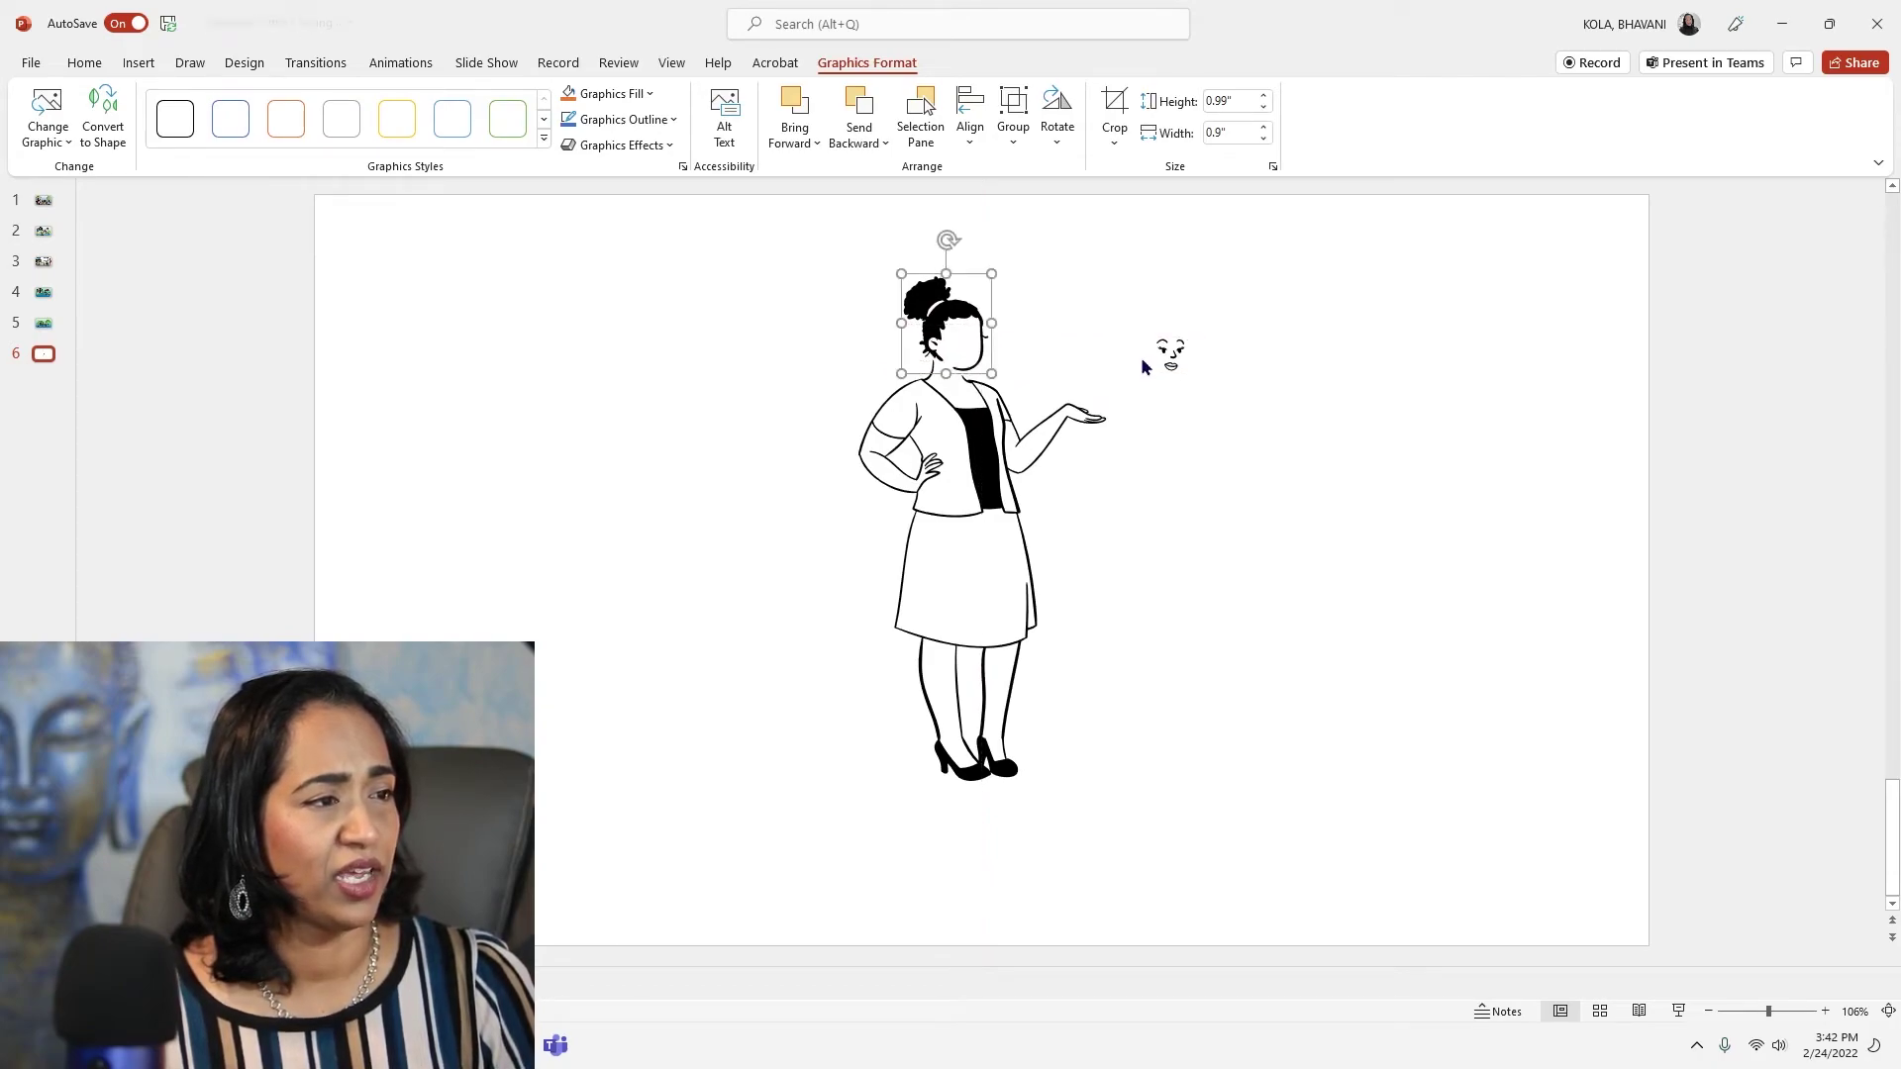
drag(1167, 356, 963, 345)
click(1275, 360)
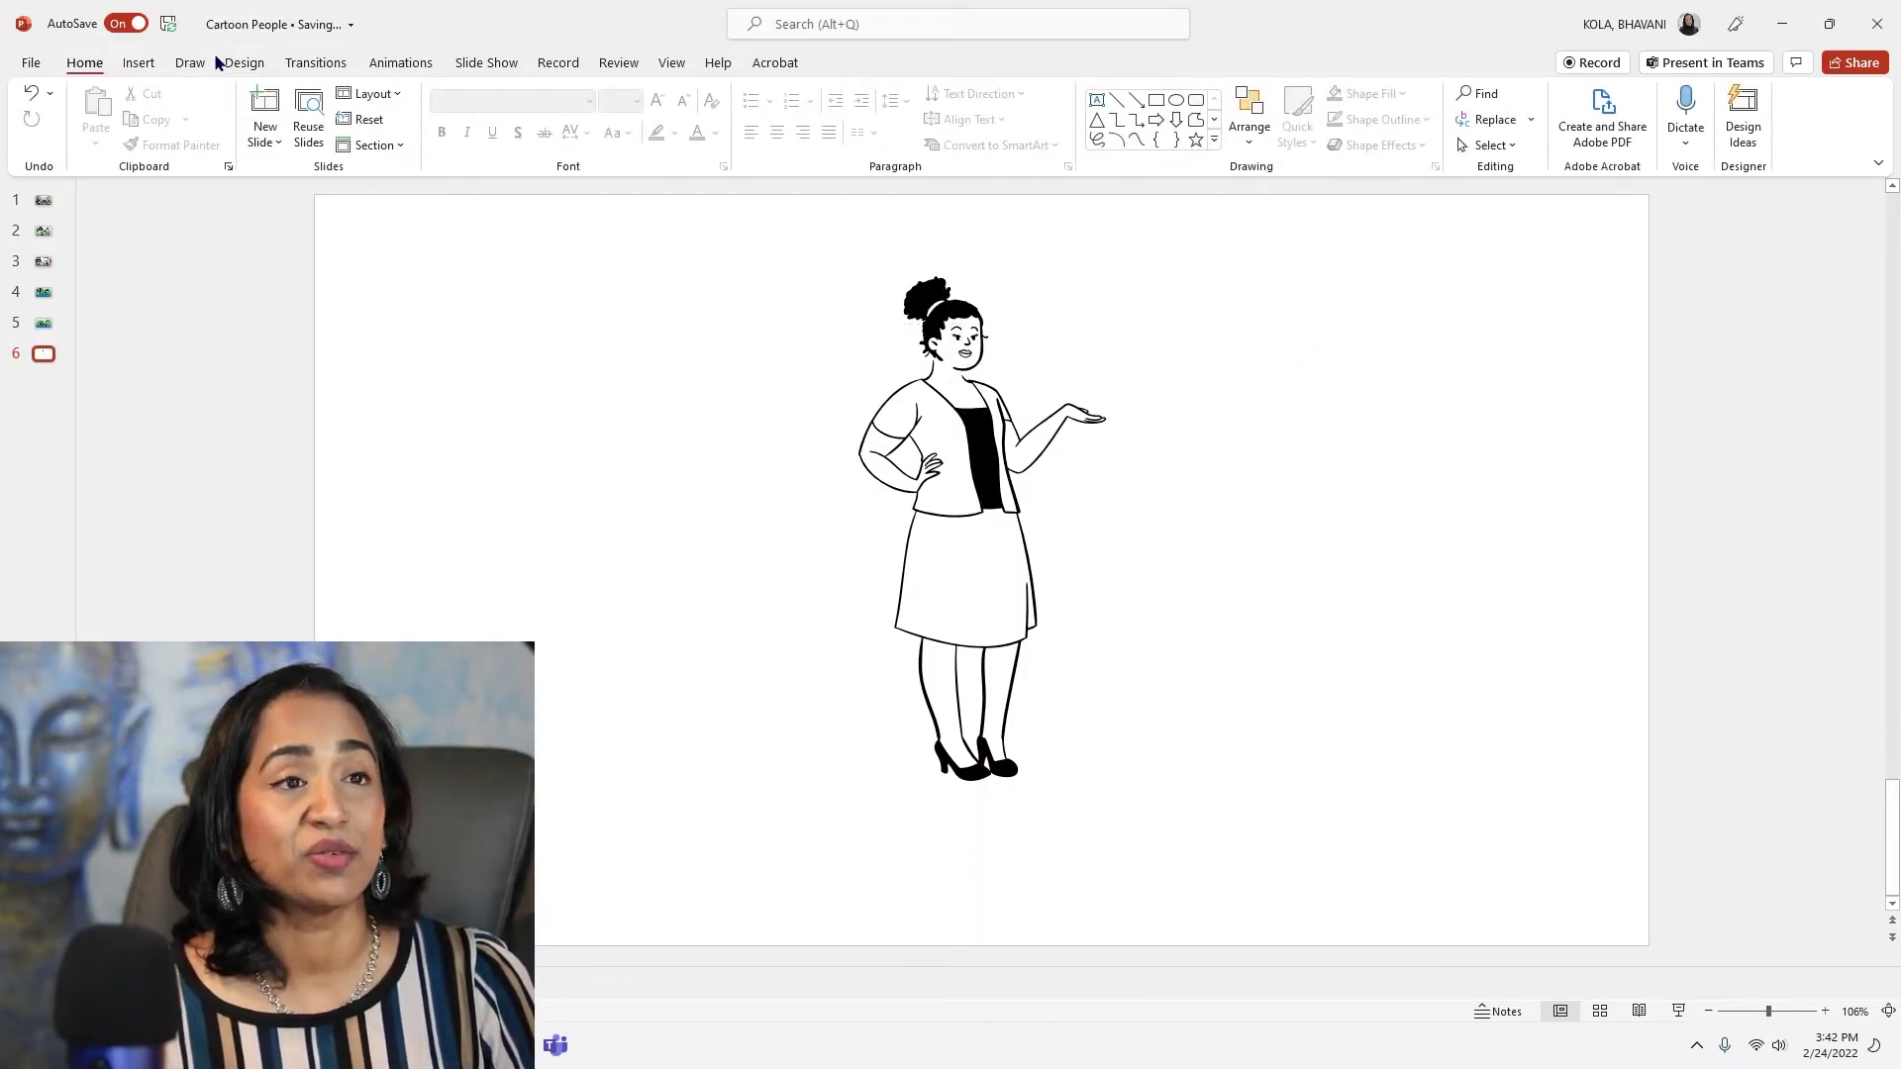
Insert the thin round-framed glasses from the Cartoon People Accessories collection and place them over the woman's eyes.
click(139, 63)
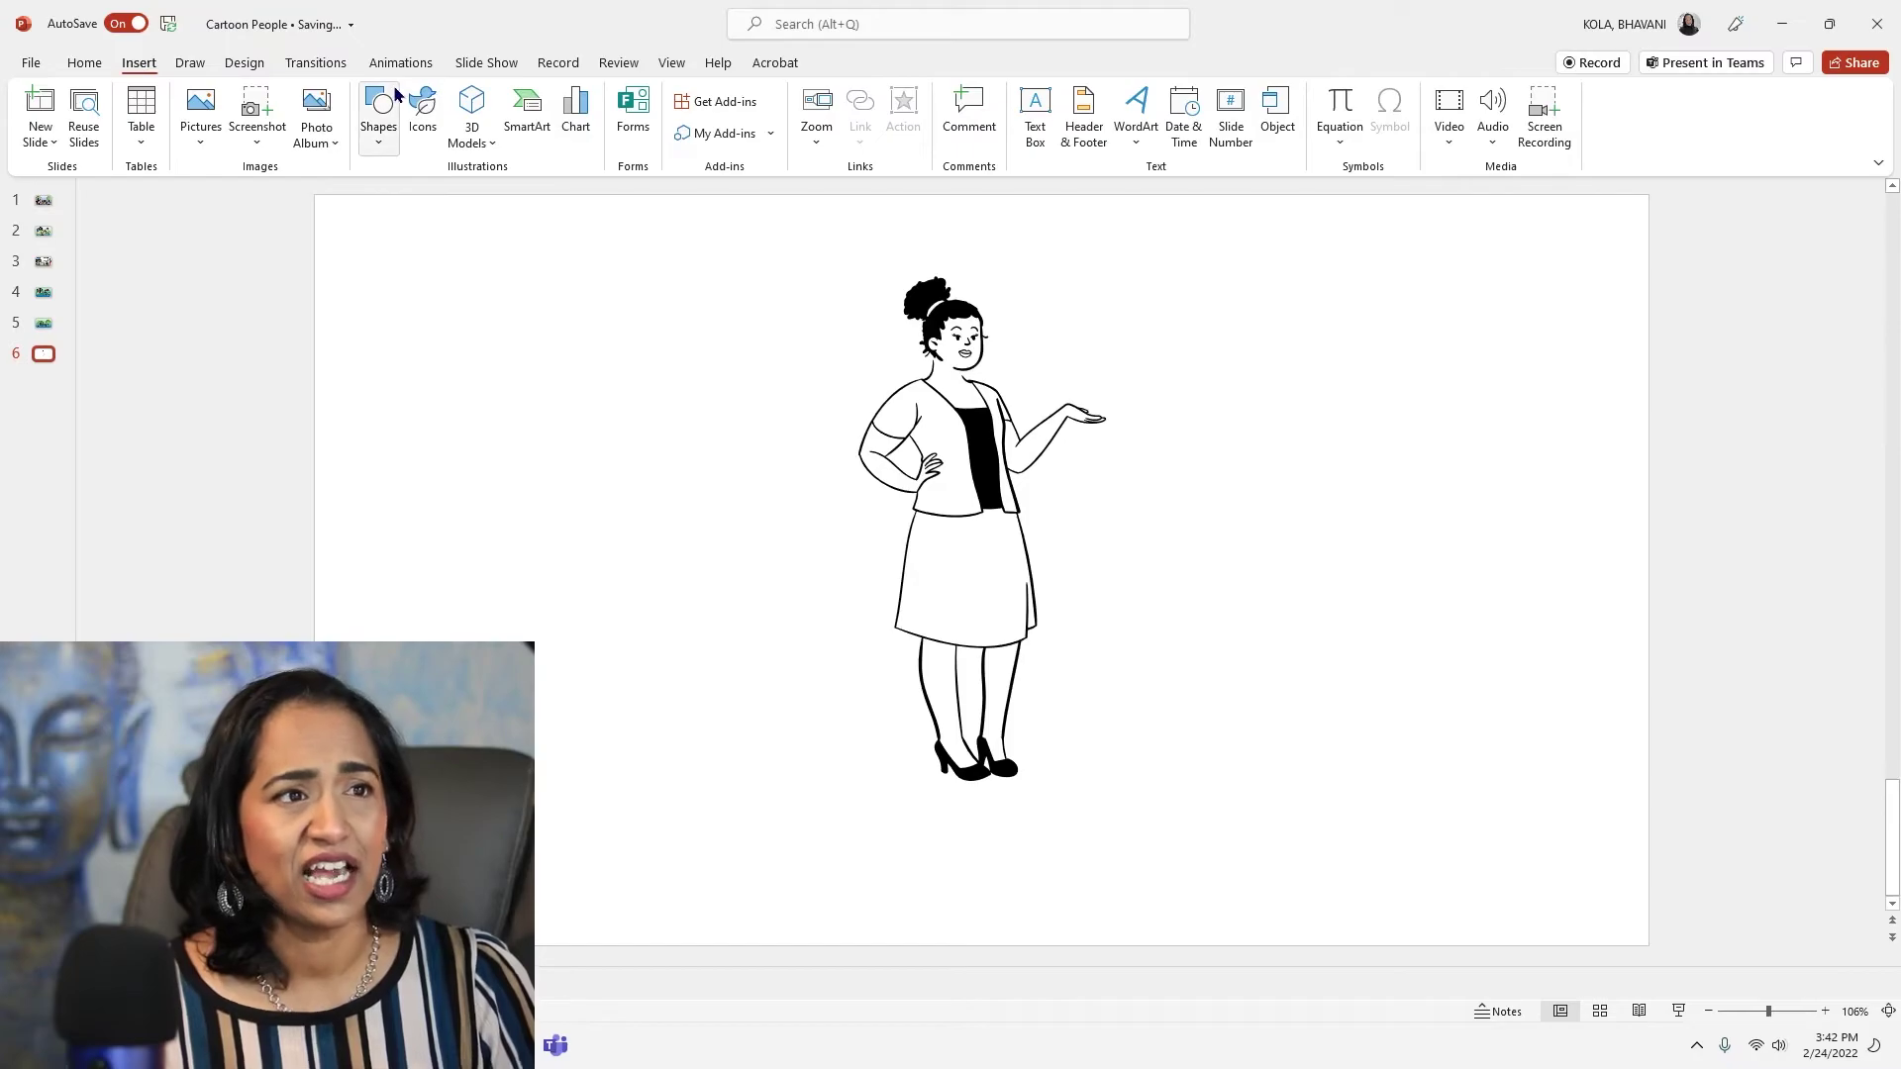
click(423, 111)
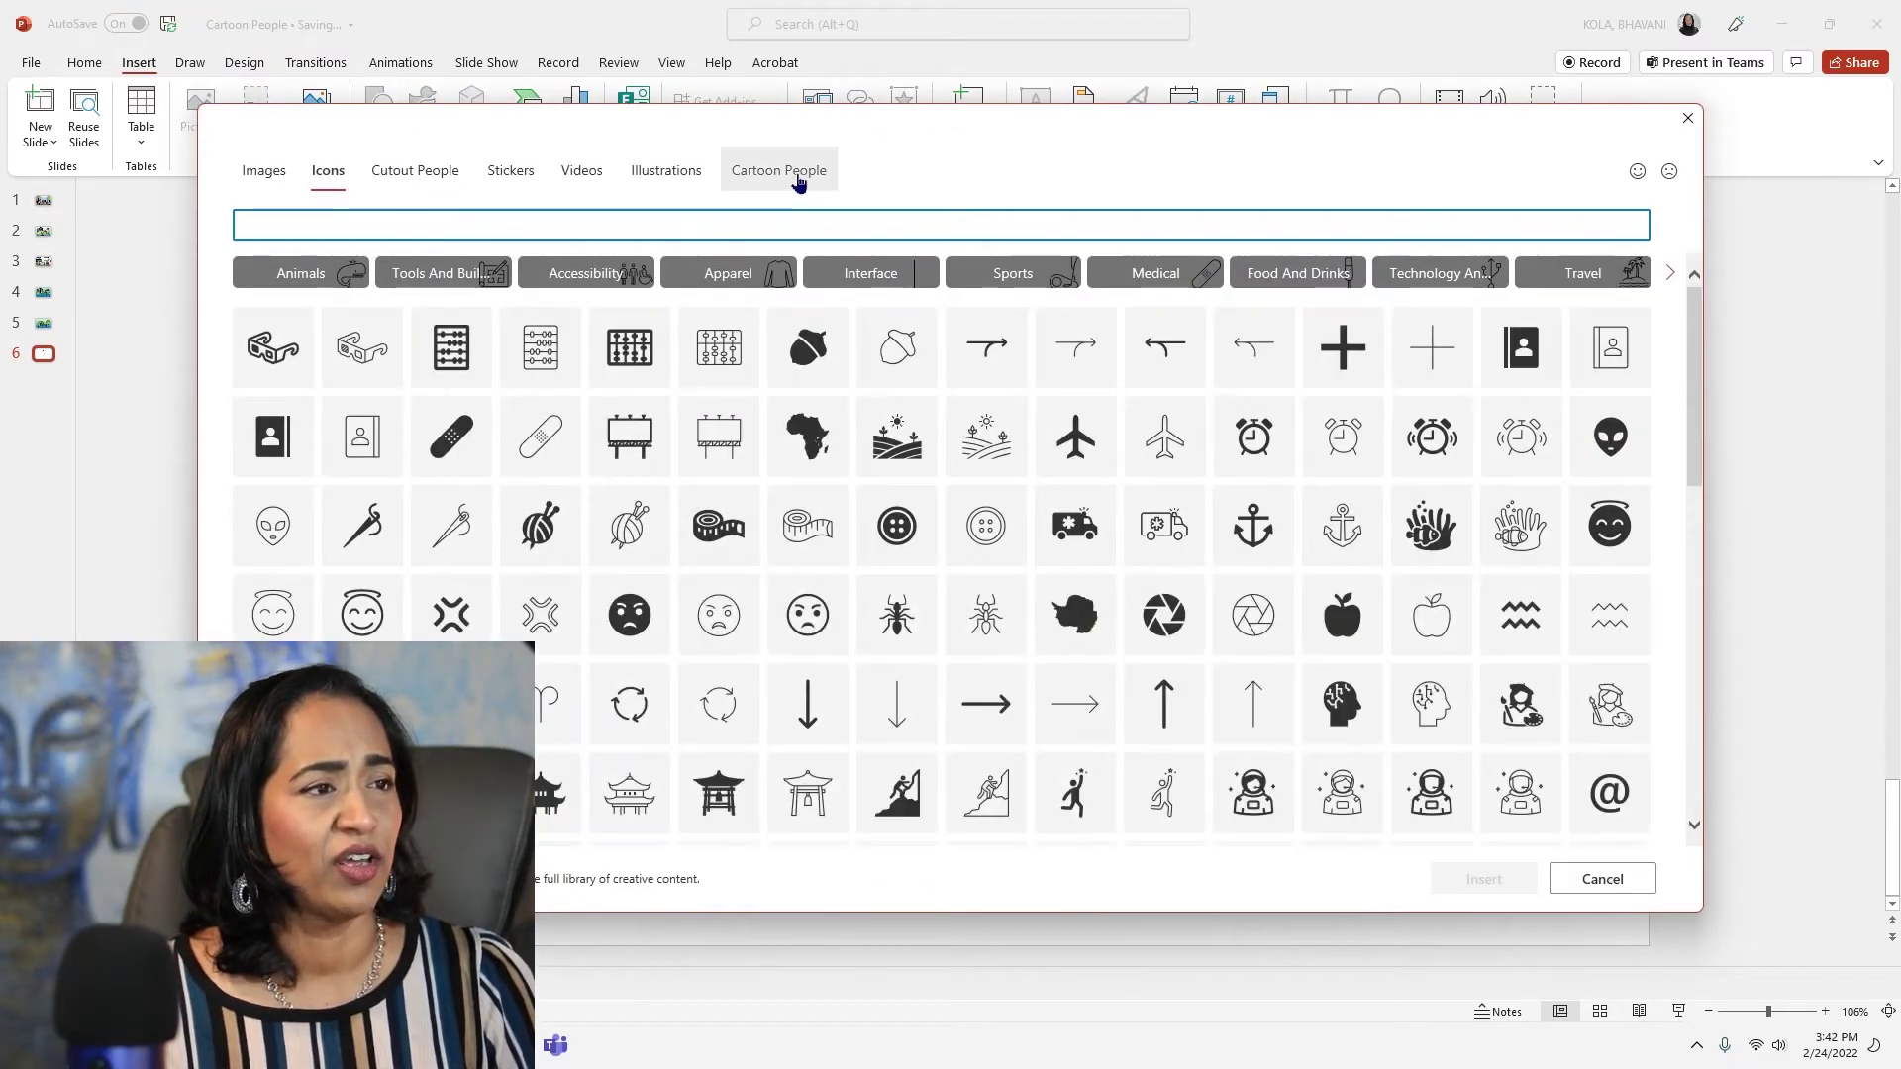
click(789, 176)
click(1327, 271)
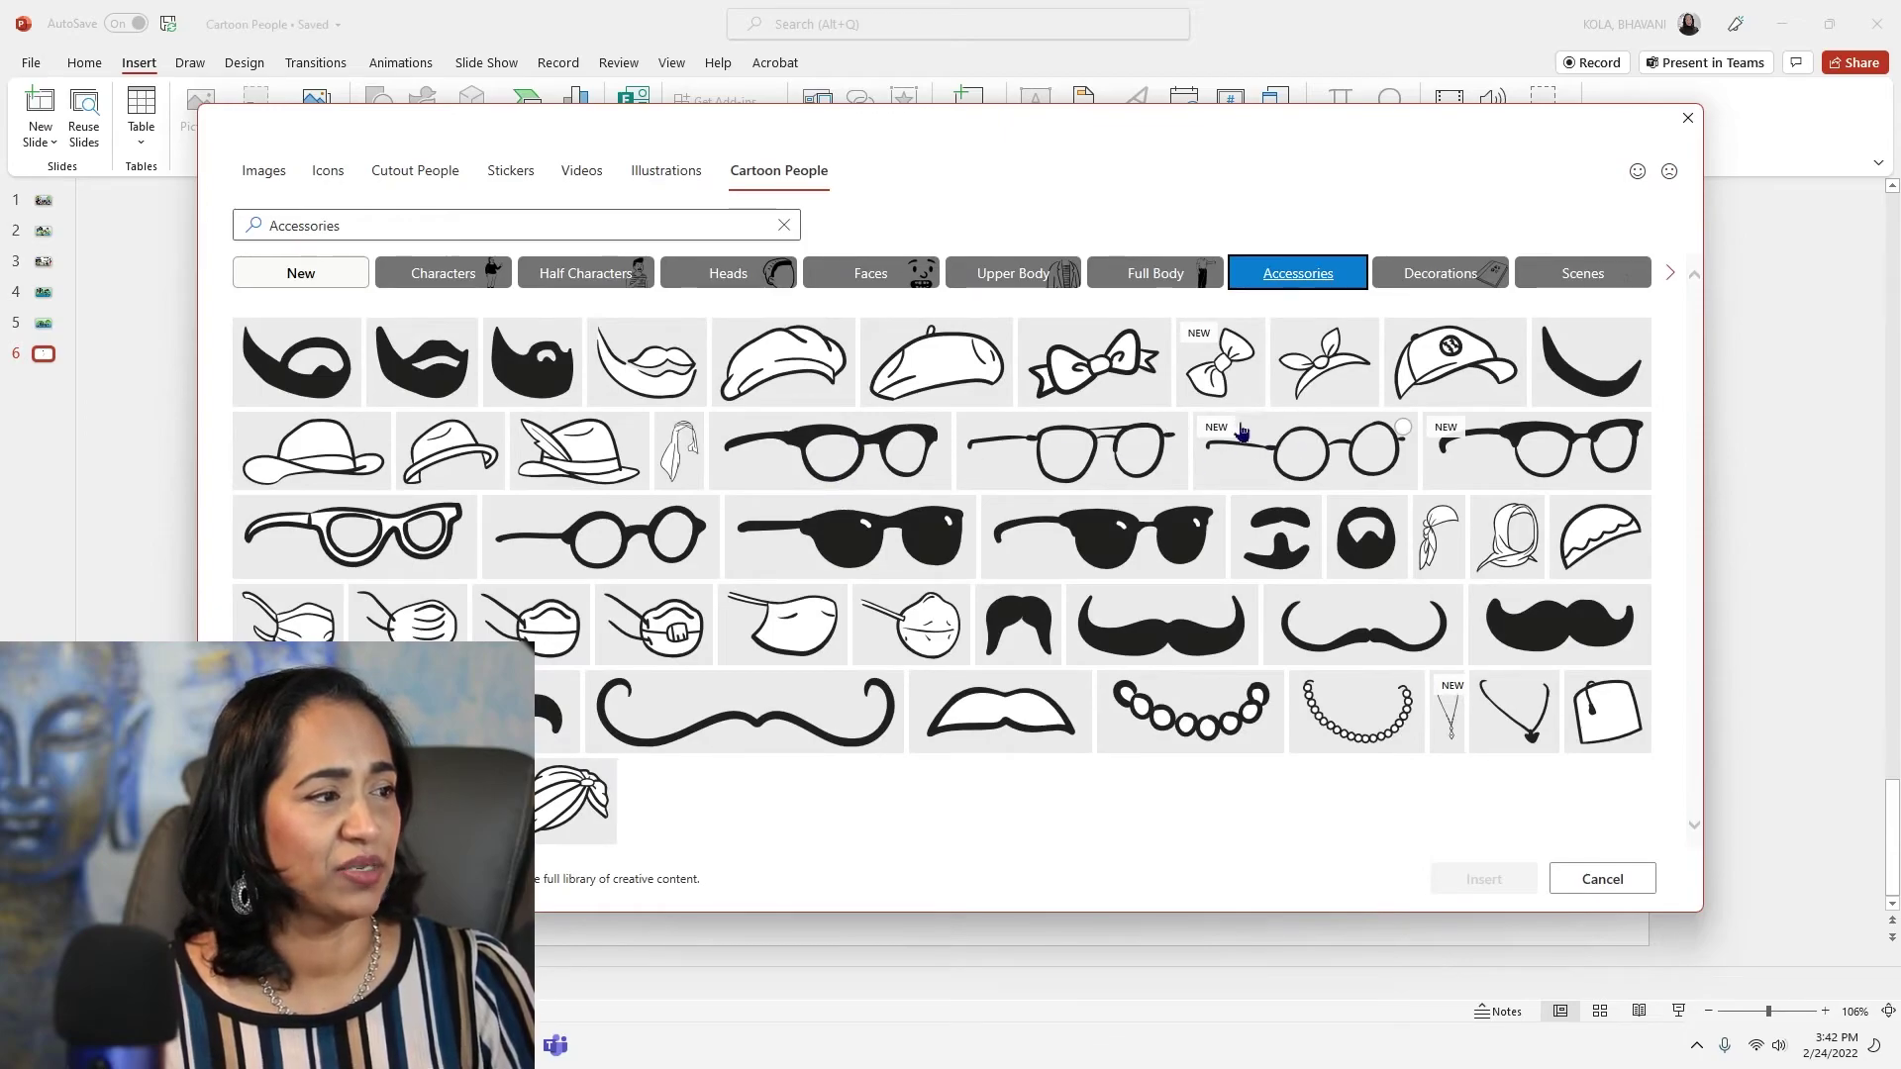
click(1294, 453)
click(1485, 879)
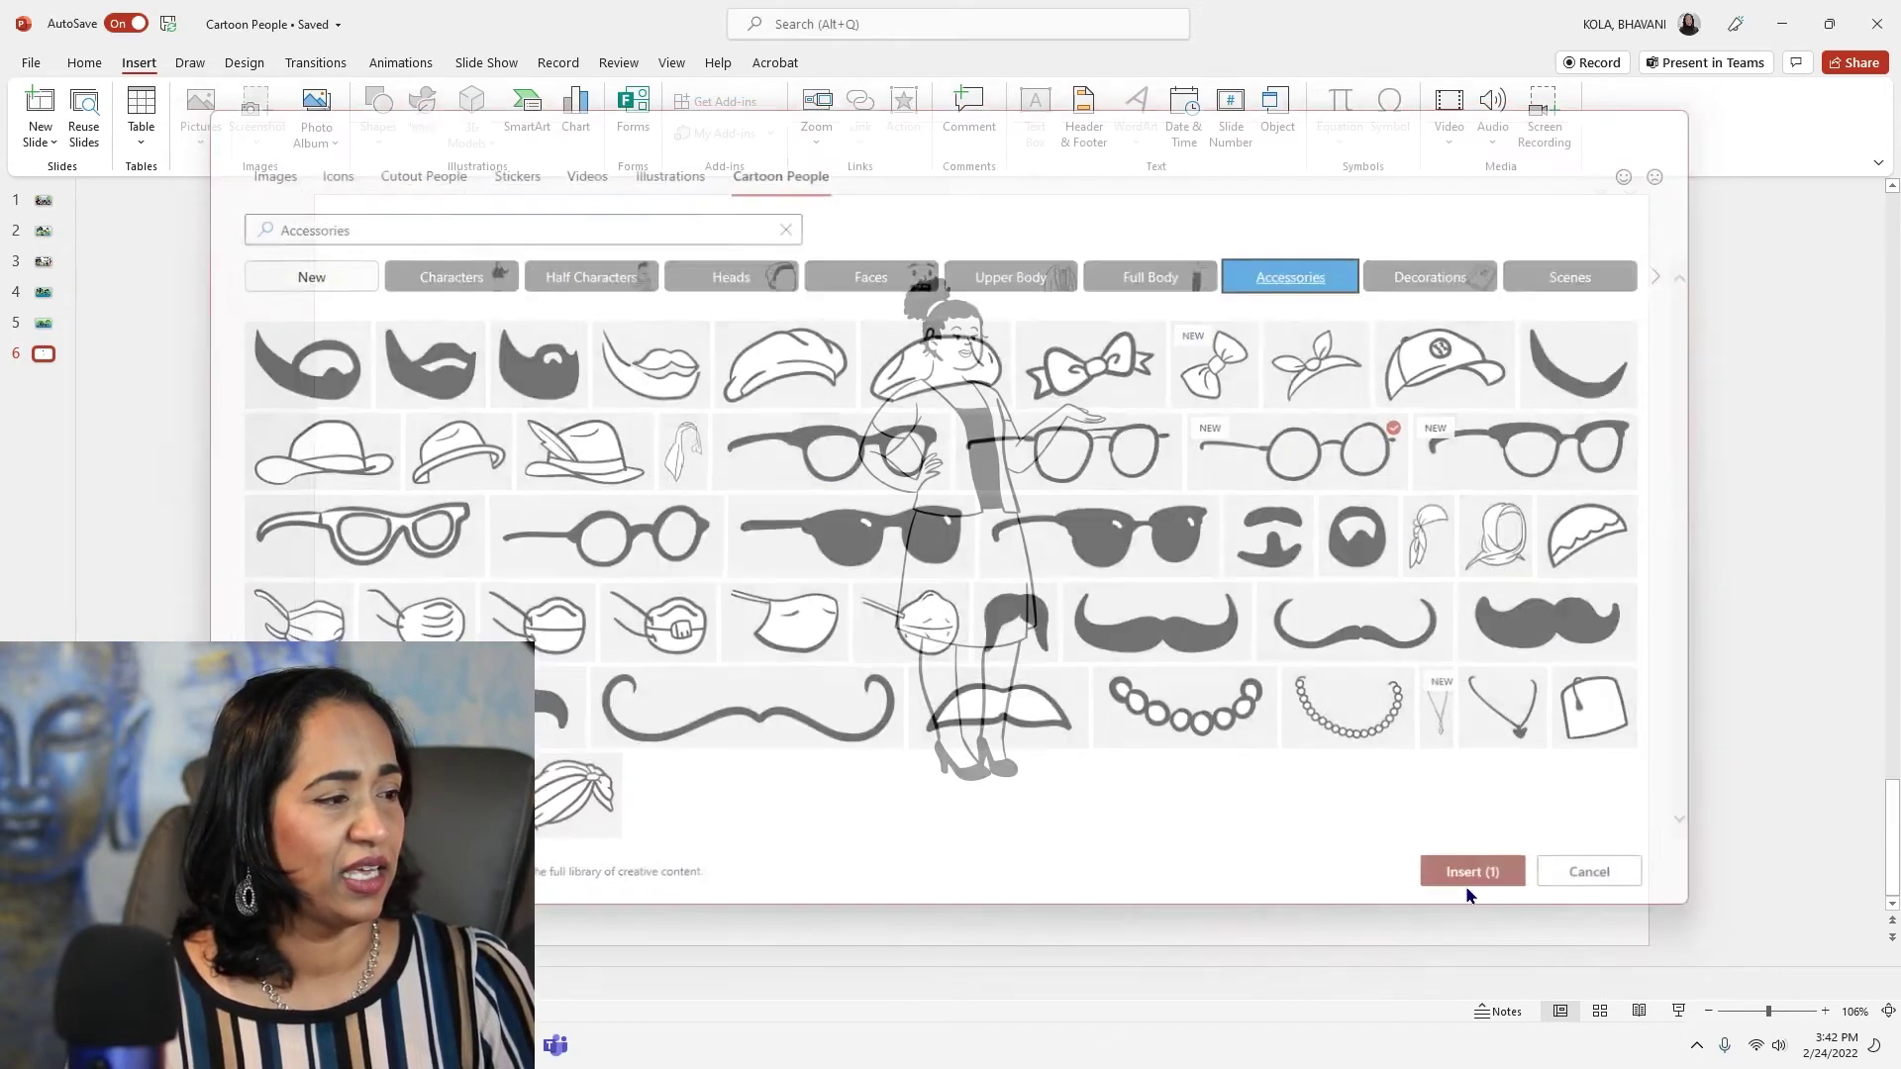
drag(842, 571, 820, 335)
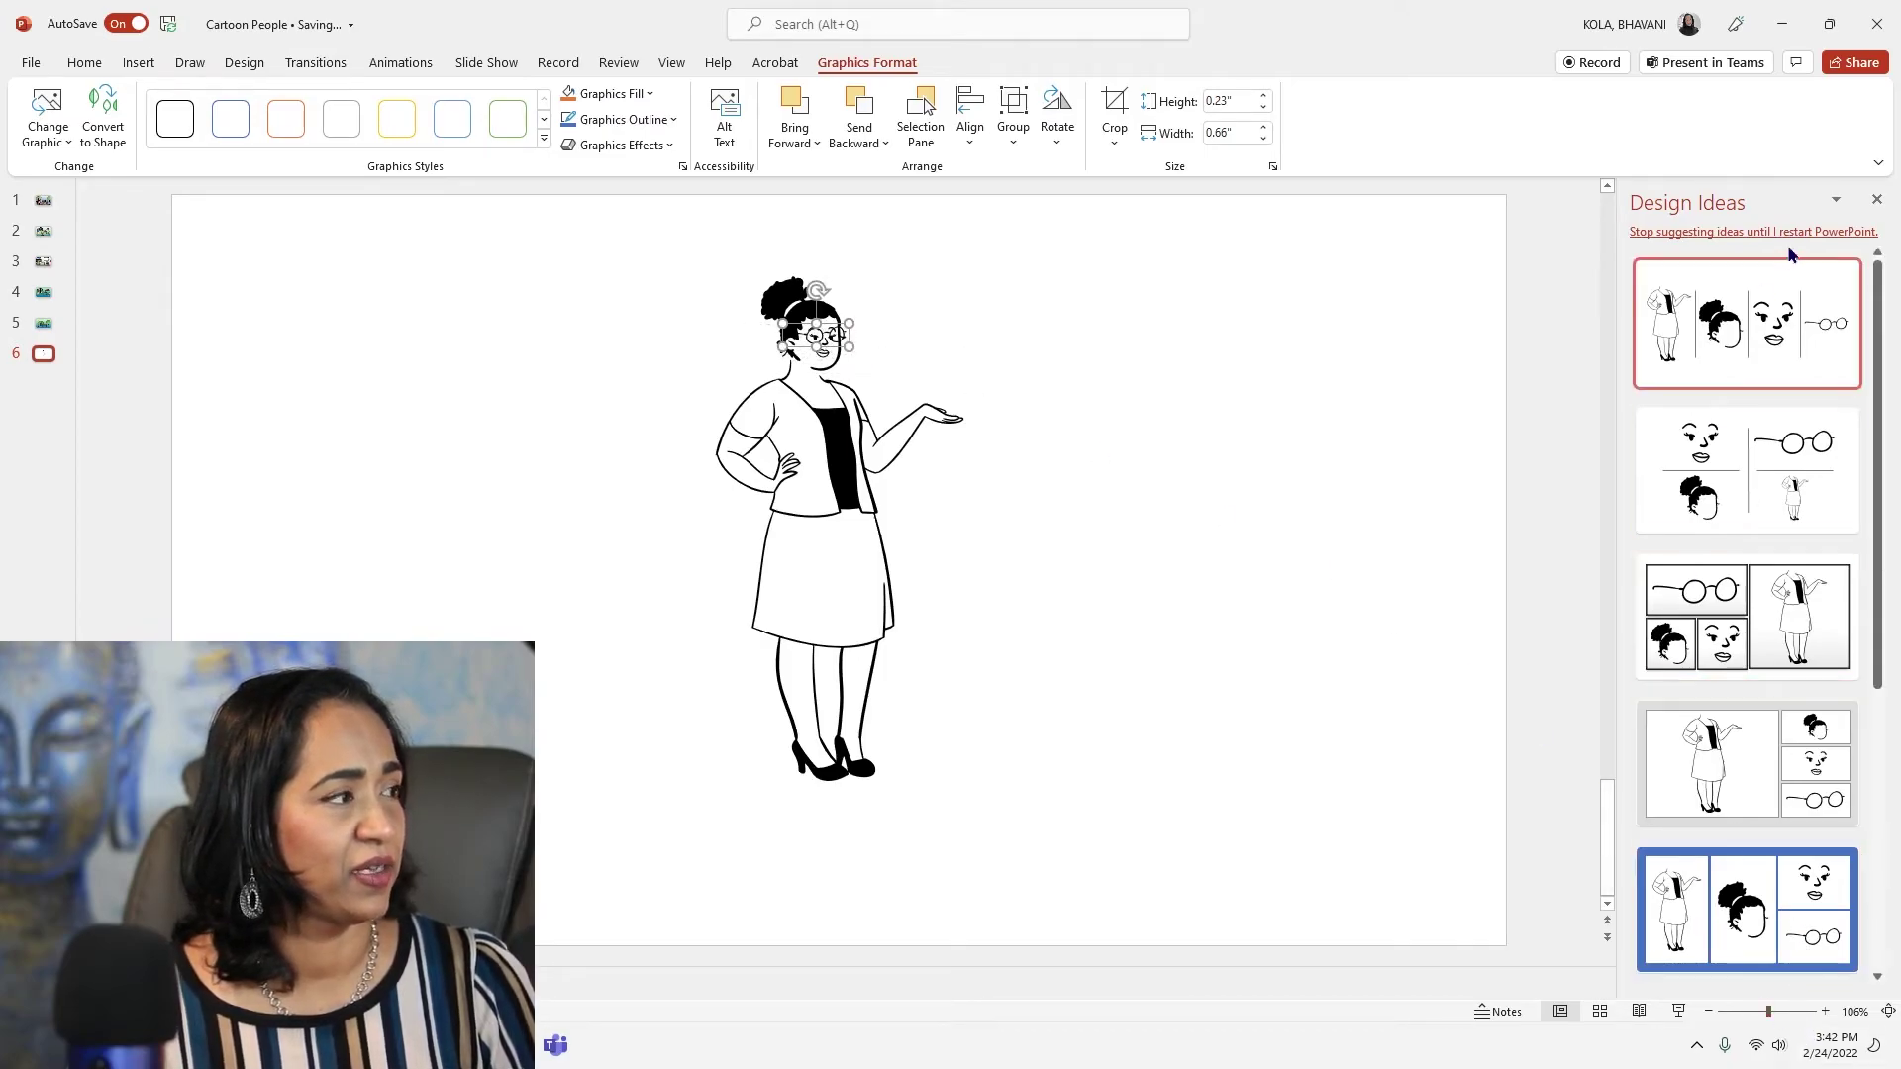
click(1878, 200)
click(1242, 340)
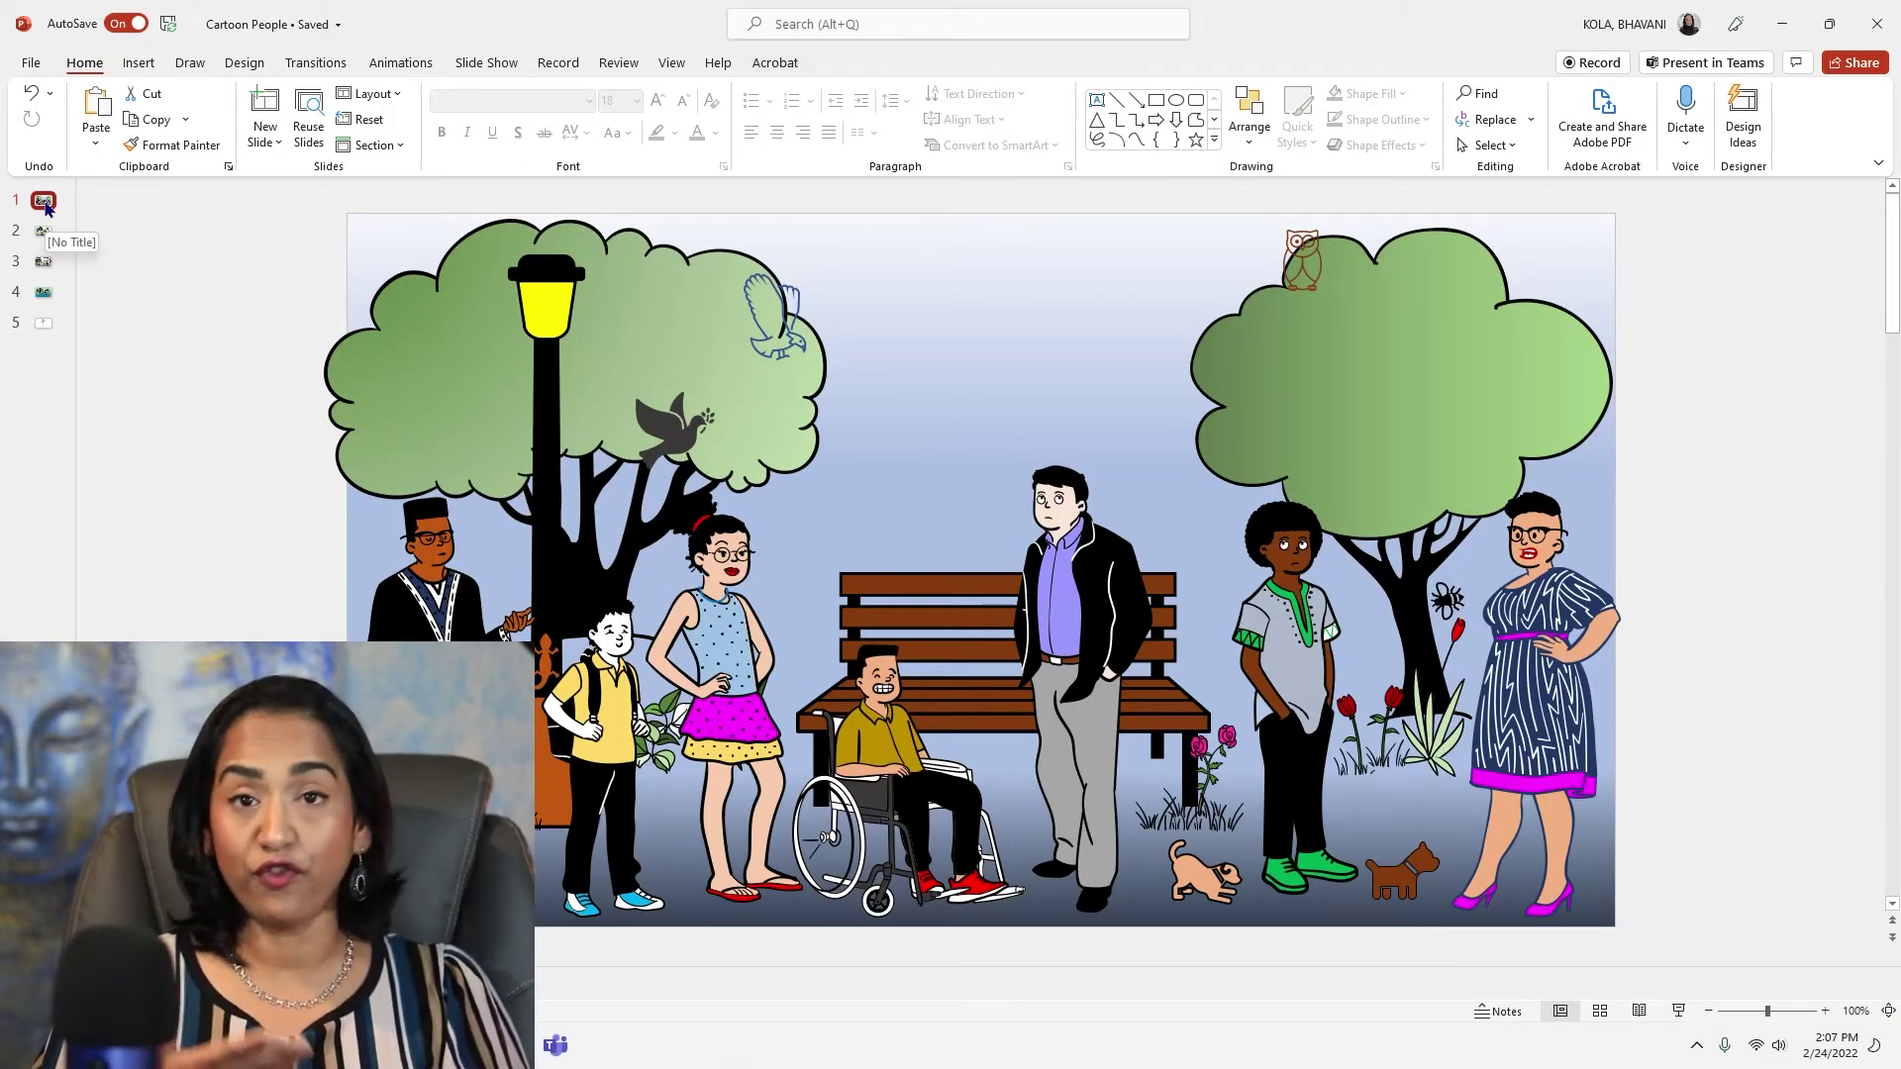
Review the example office scene on slide 2 and the classroom scene on slide 3.
click(45, 234)
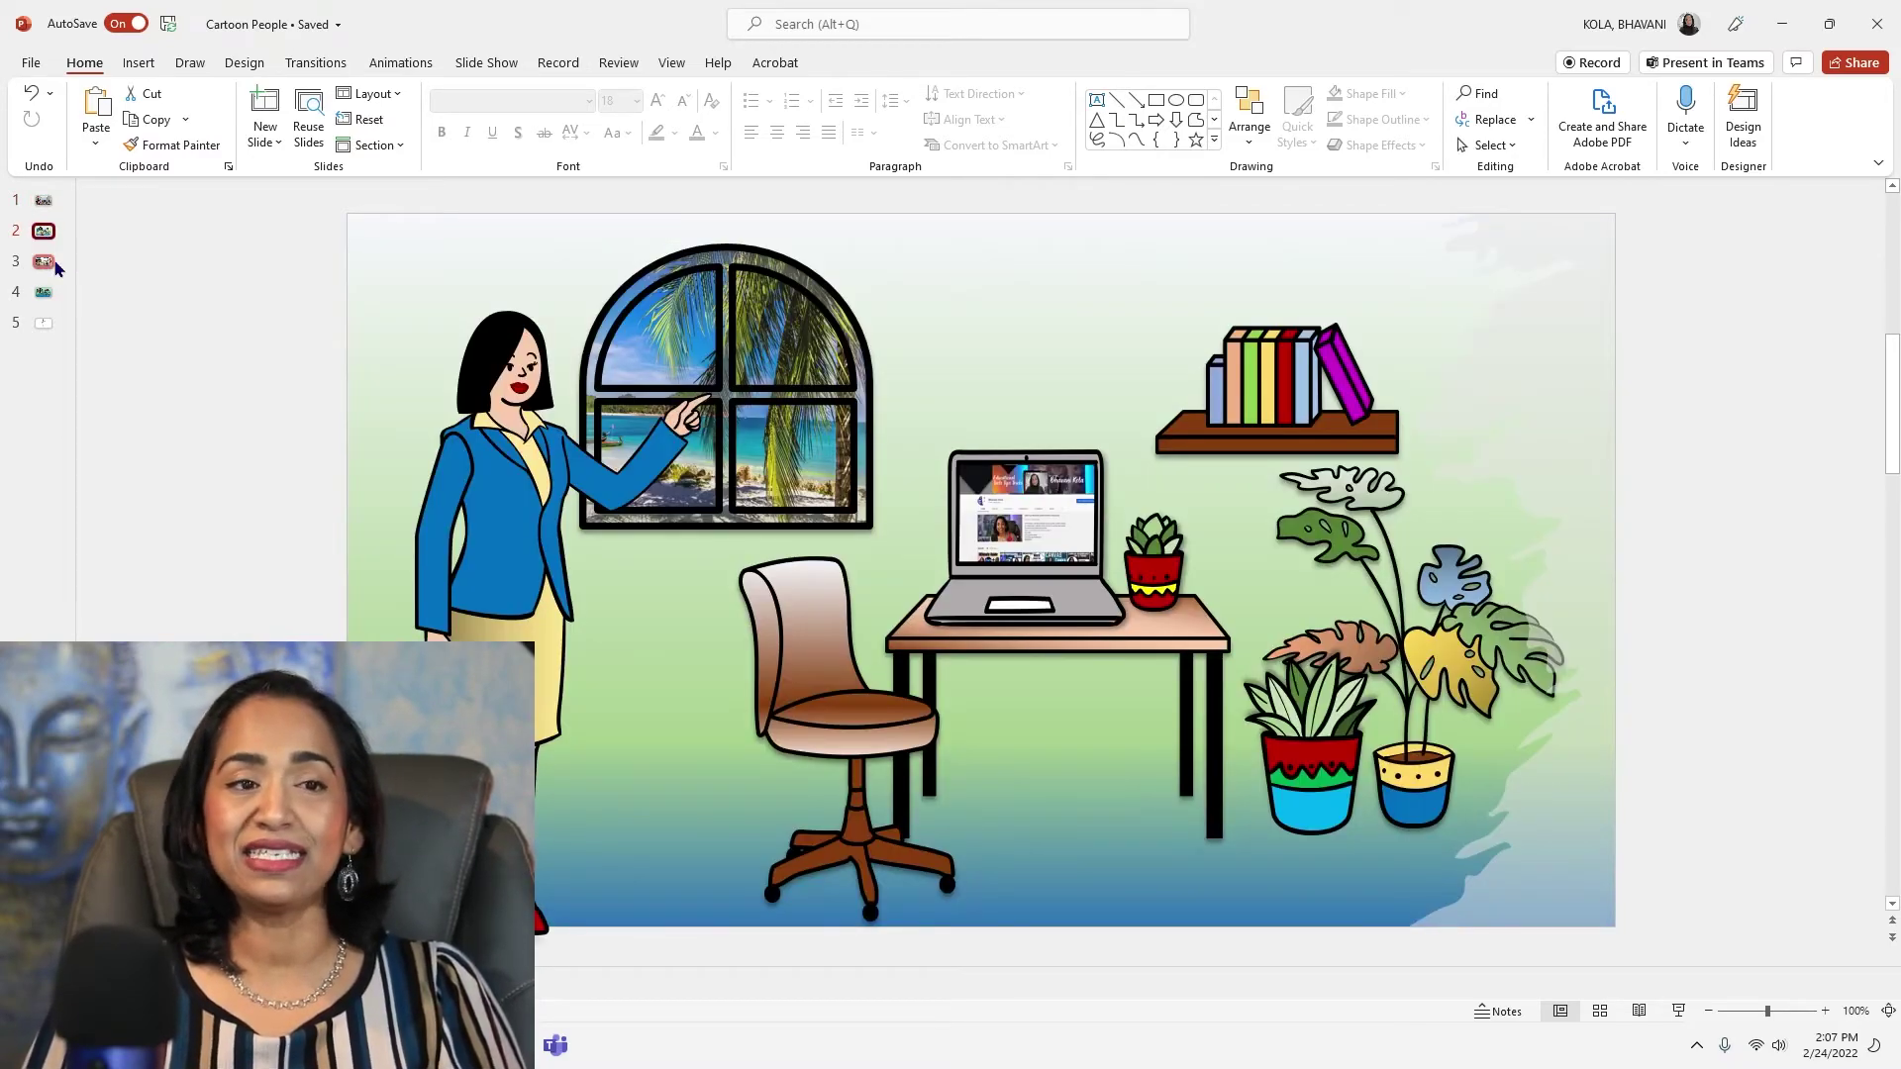
click(54, 267)
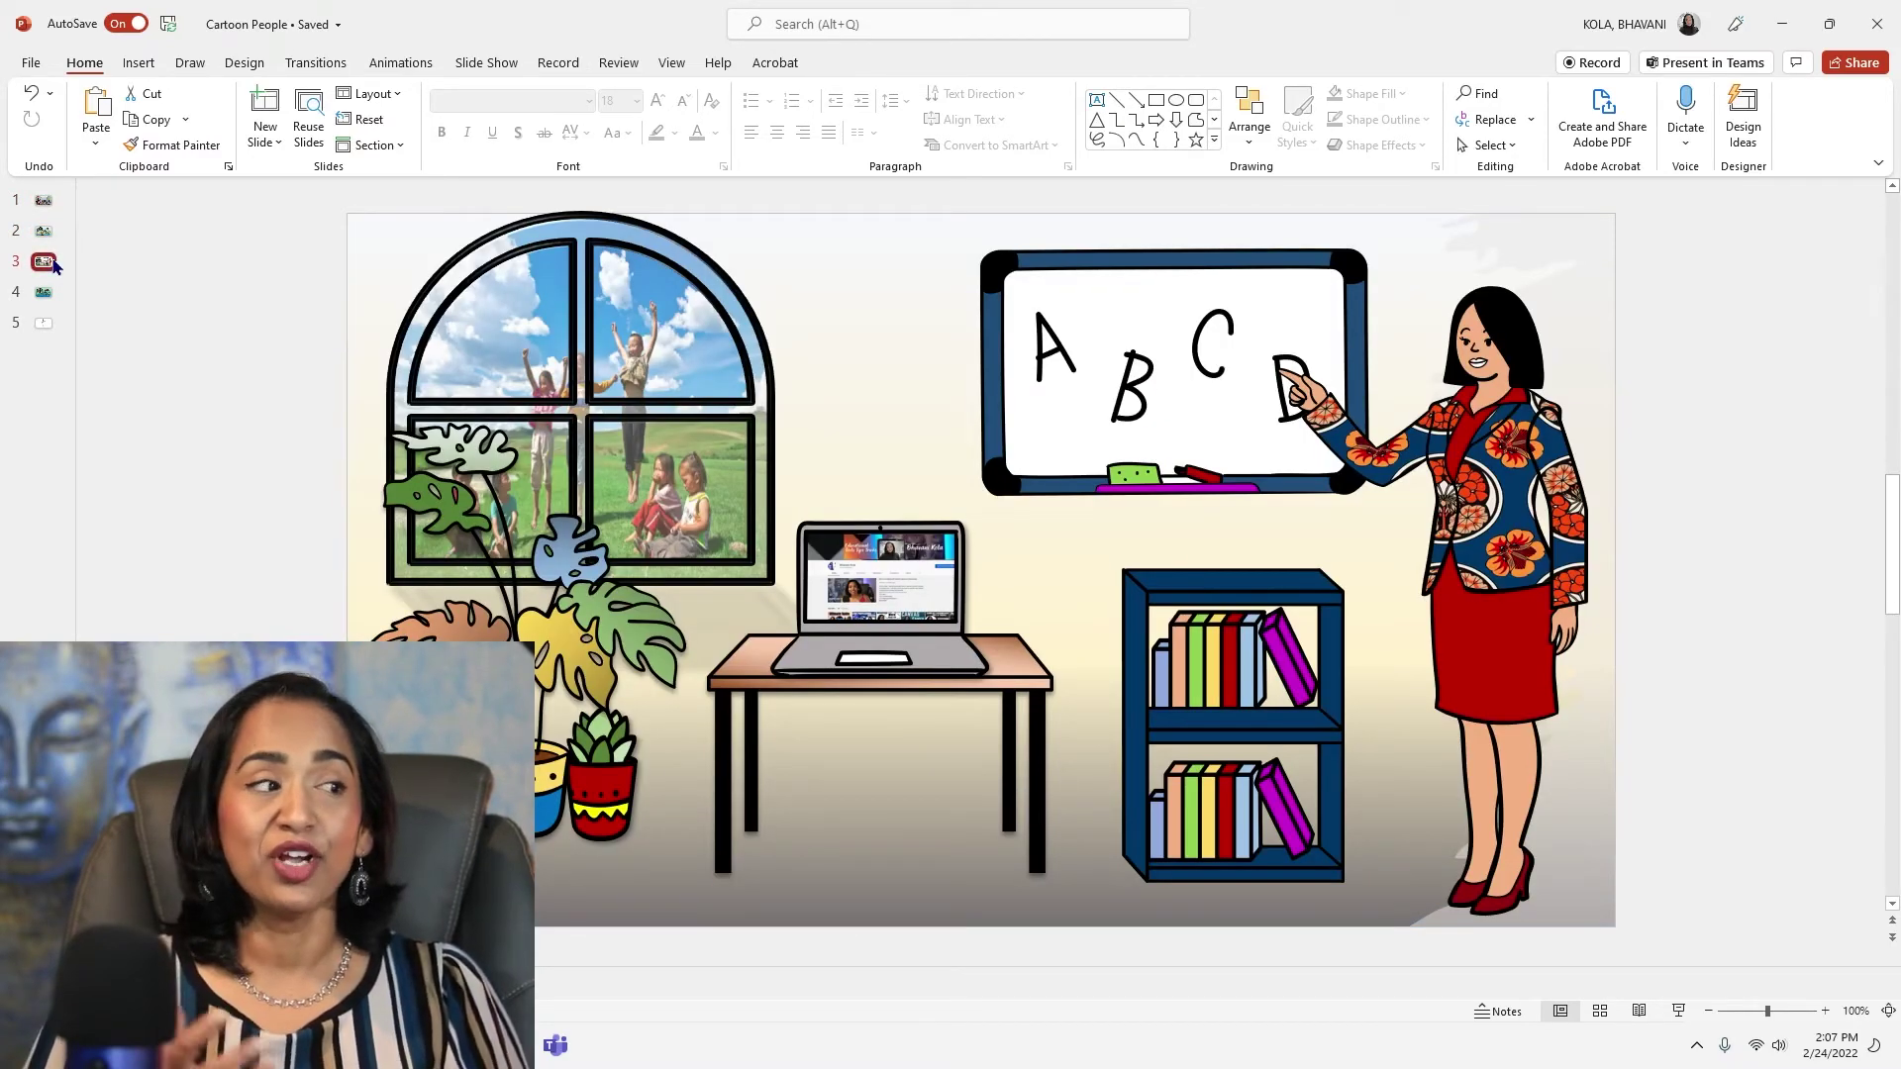